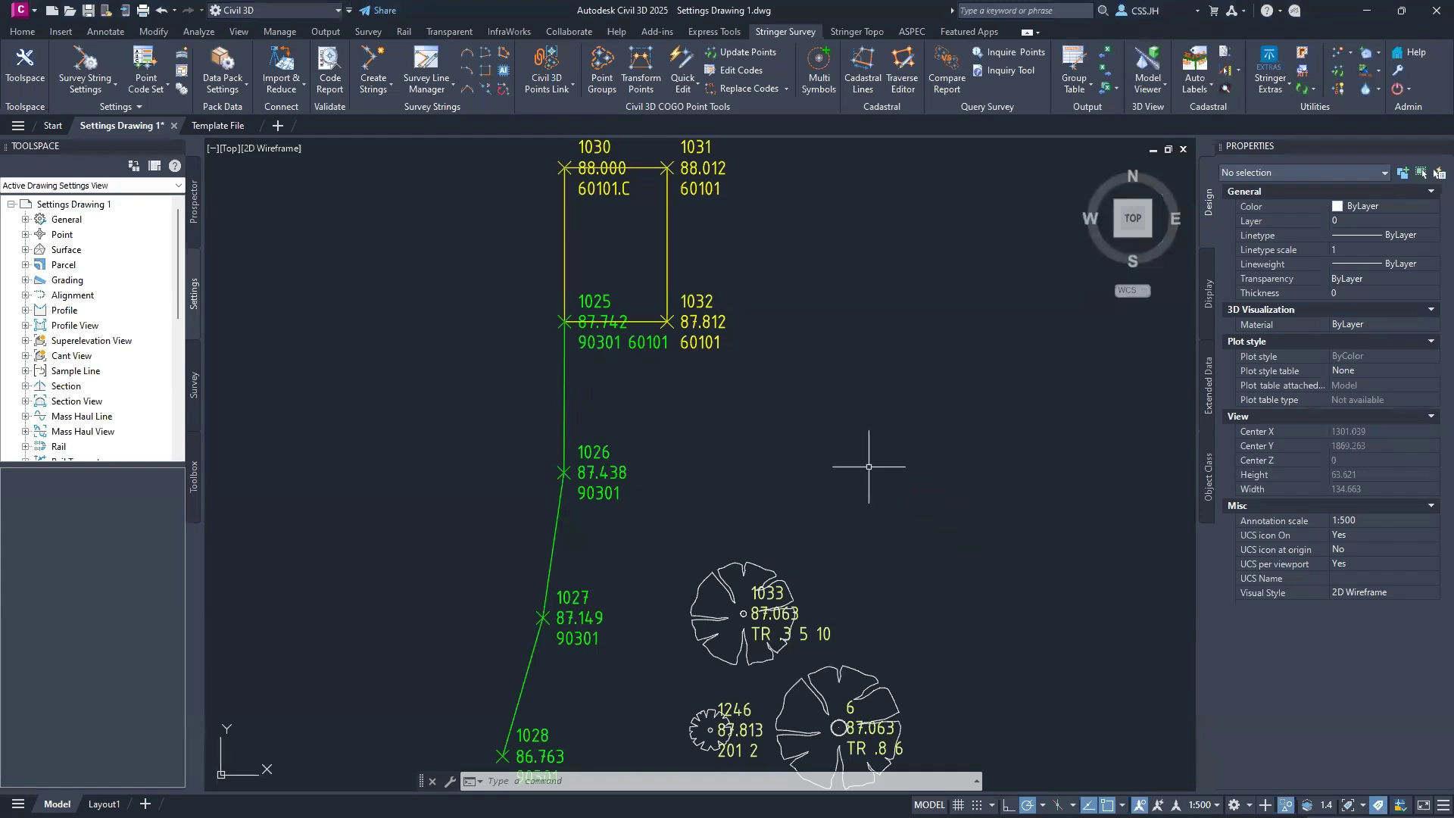
Step: Examine the house and fence linework and the codes on points 1025, 1026, 1030, 1031 and 1032
scroll(863, 425, "down", 2)
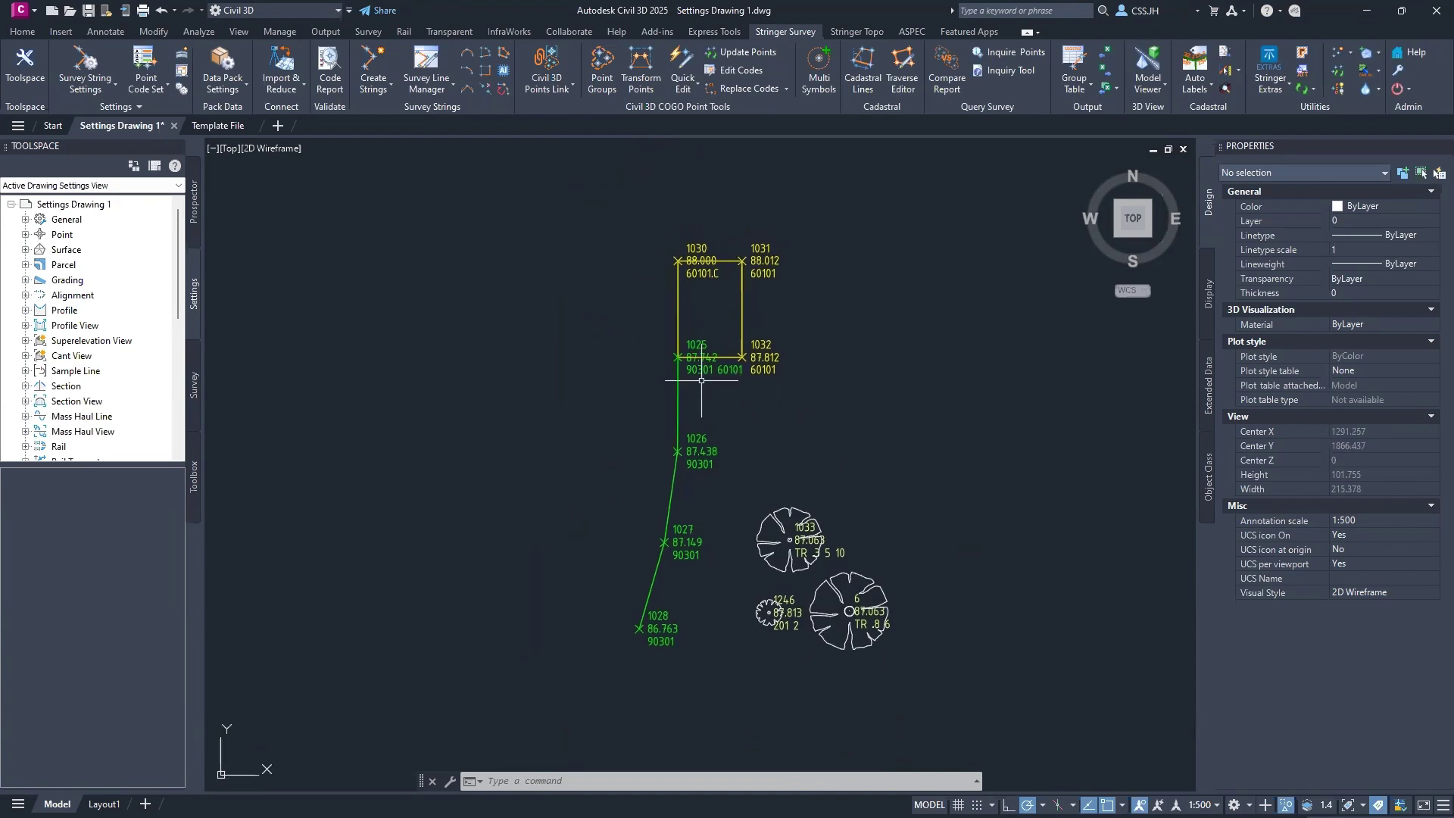
scroll(700, 377, "up", 4)
mouse_move(700, 378)
middle_mouse_down()
mouse_move(699, 393)
mouse_move(731, 408)
middle_mouse_up()
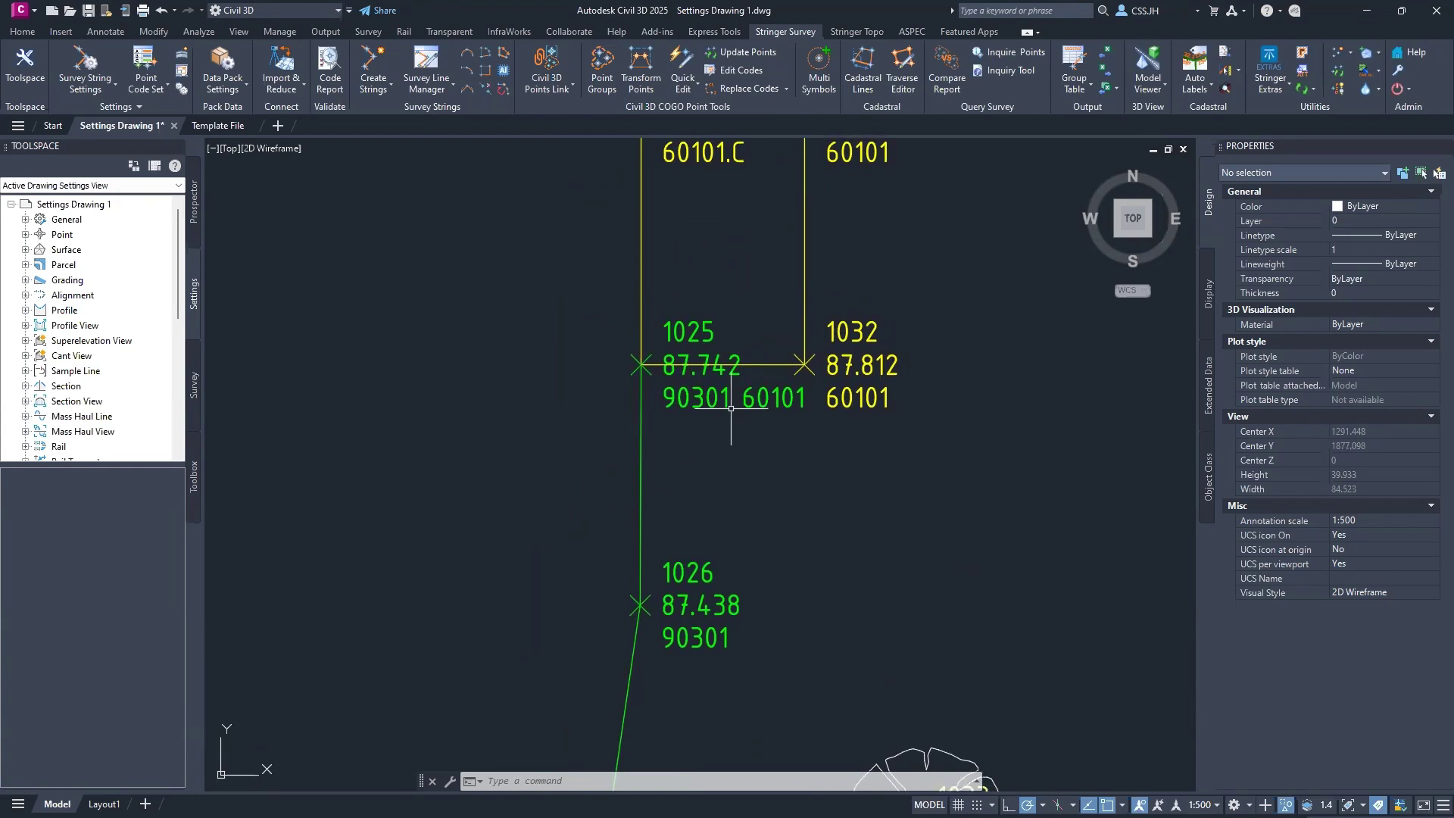
middle_click_drag(708, 375, 714, 451)
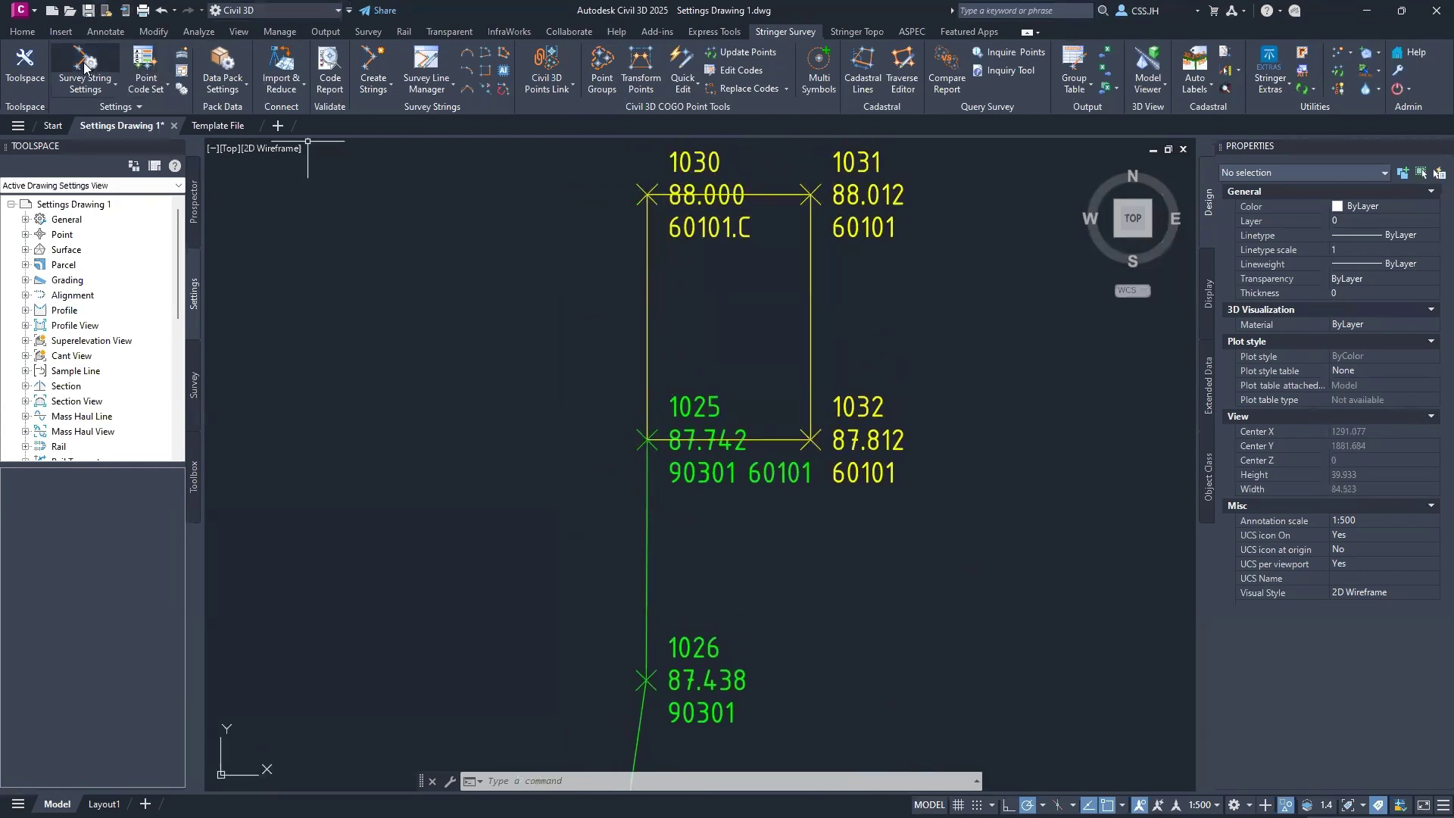
mouse_move(679, 480)
middle_mouse_down()
mouse_move(643, 380)
mouse_move(652, 416)
middle_mouse_up()
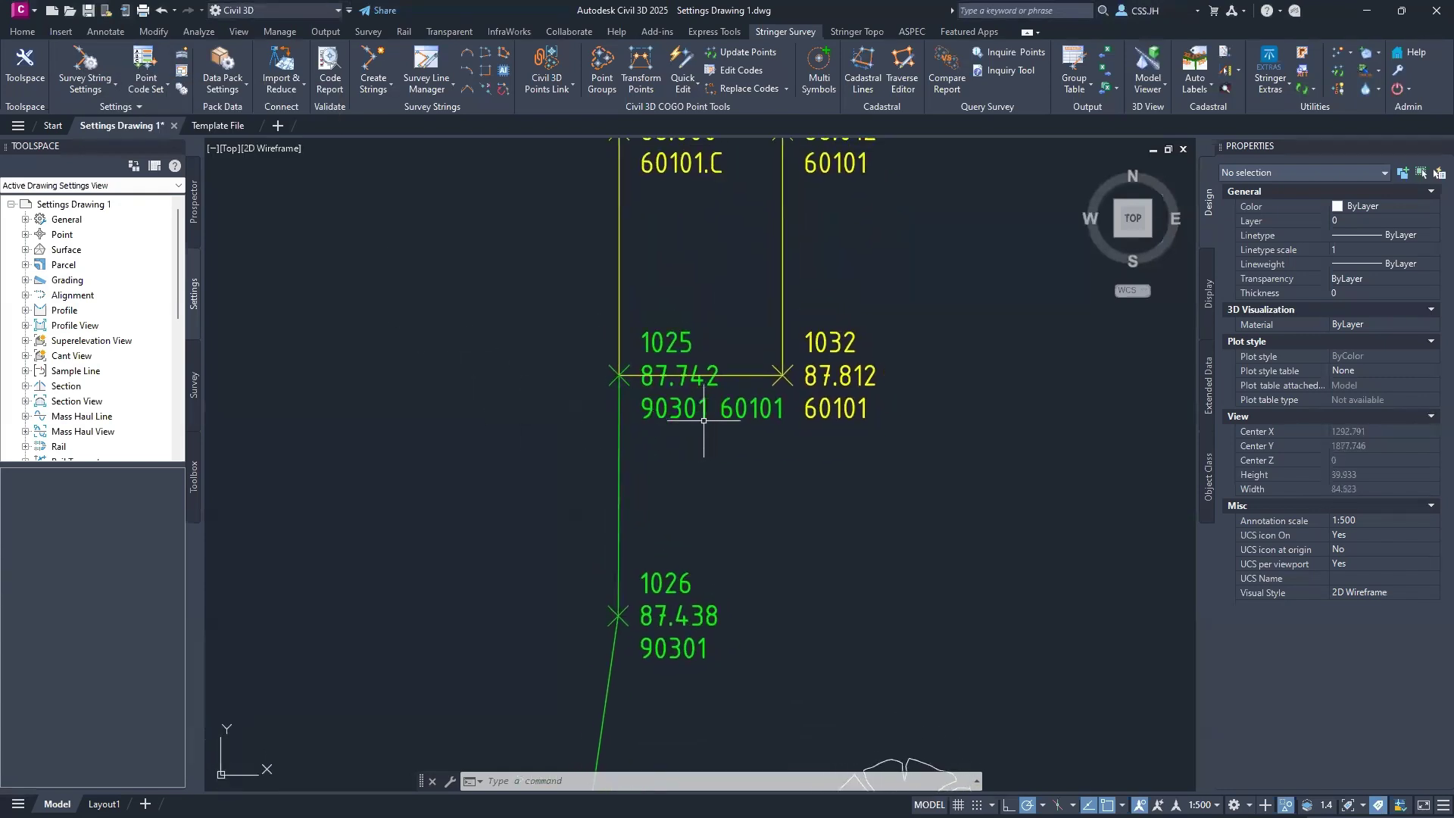
middle_click_drag(724, 485, 722, 446)
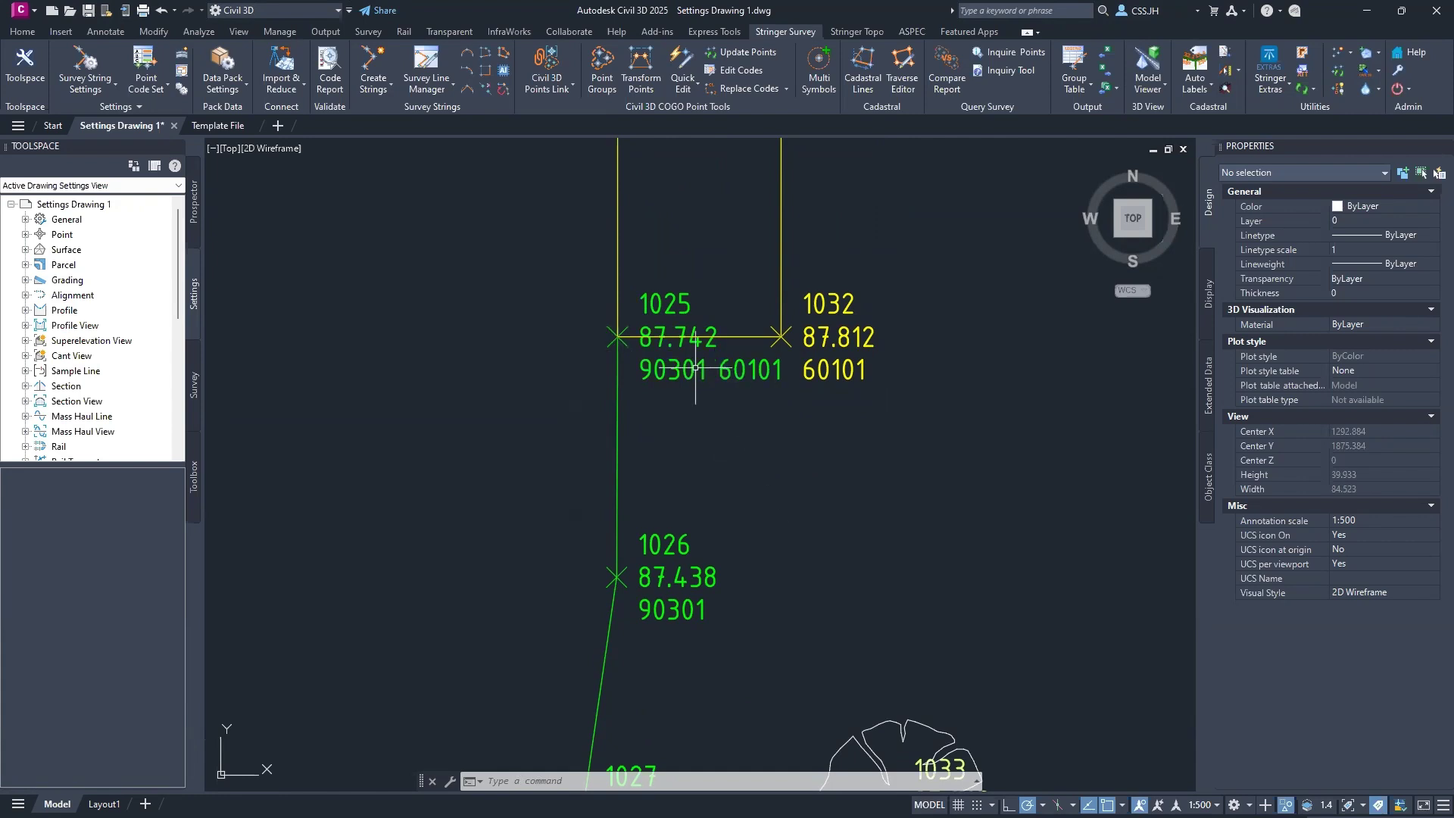
middle_click_drag(727, 371, 697, 473)
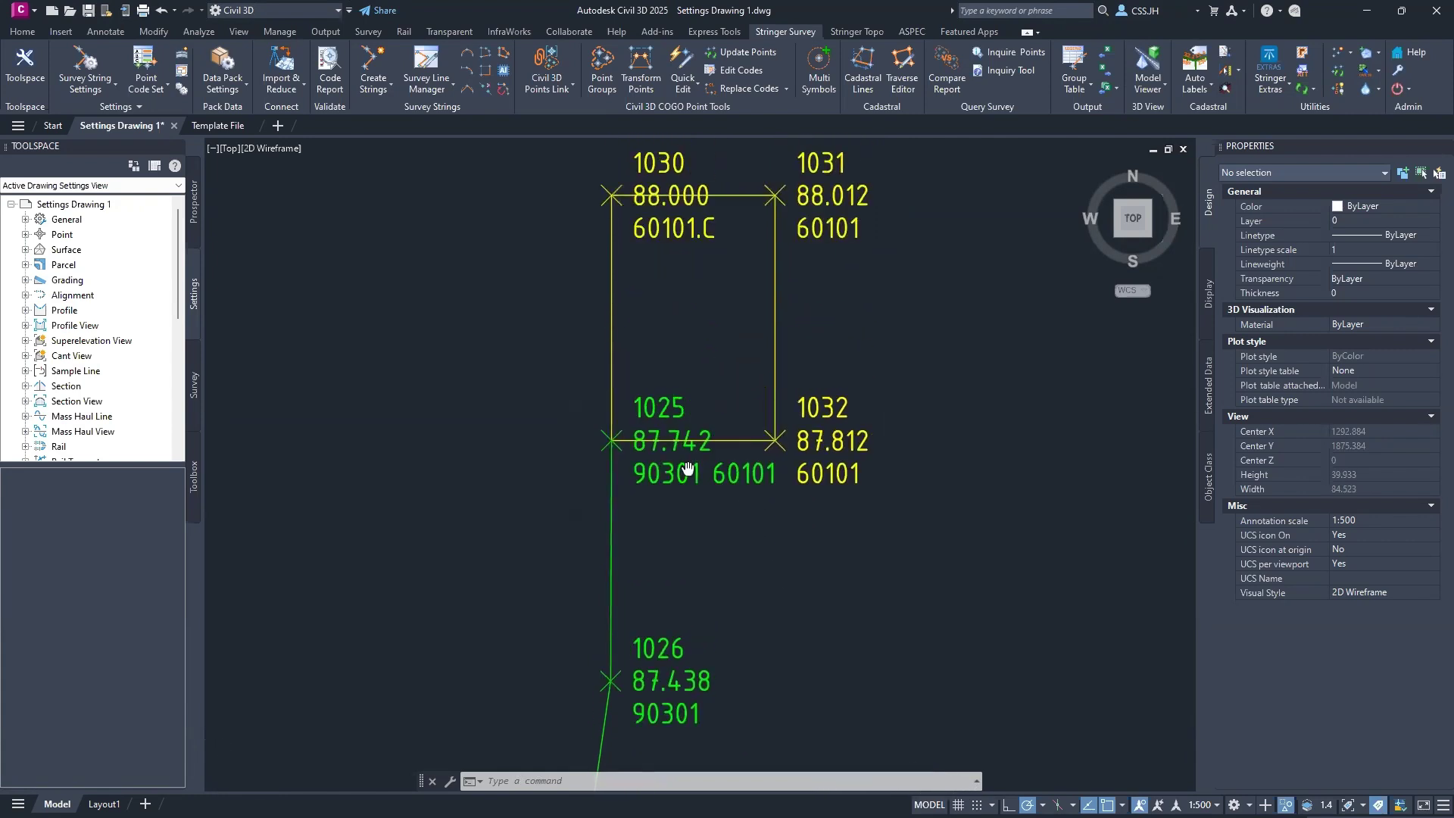
Step: Open the Survey Line Set Tables and compare the Numeric Codes table with the Numeric (Individual Layers) table
left_click(92, 63)
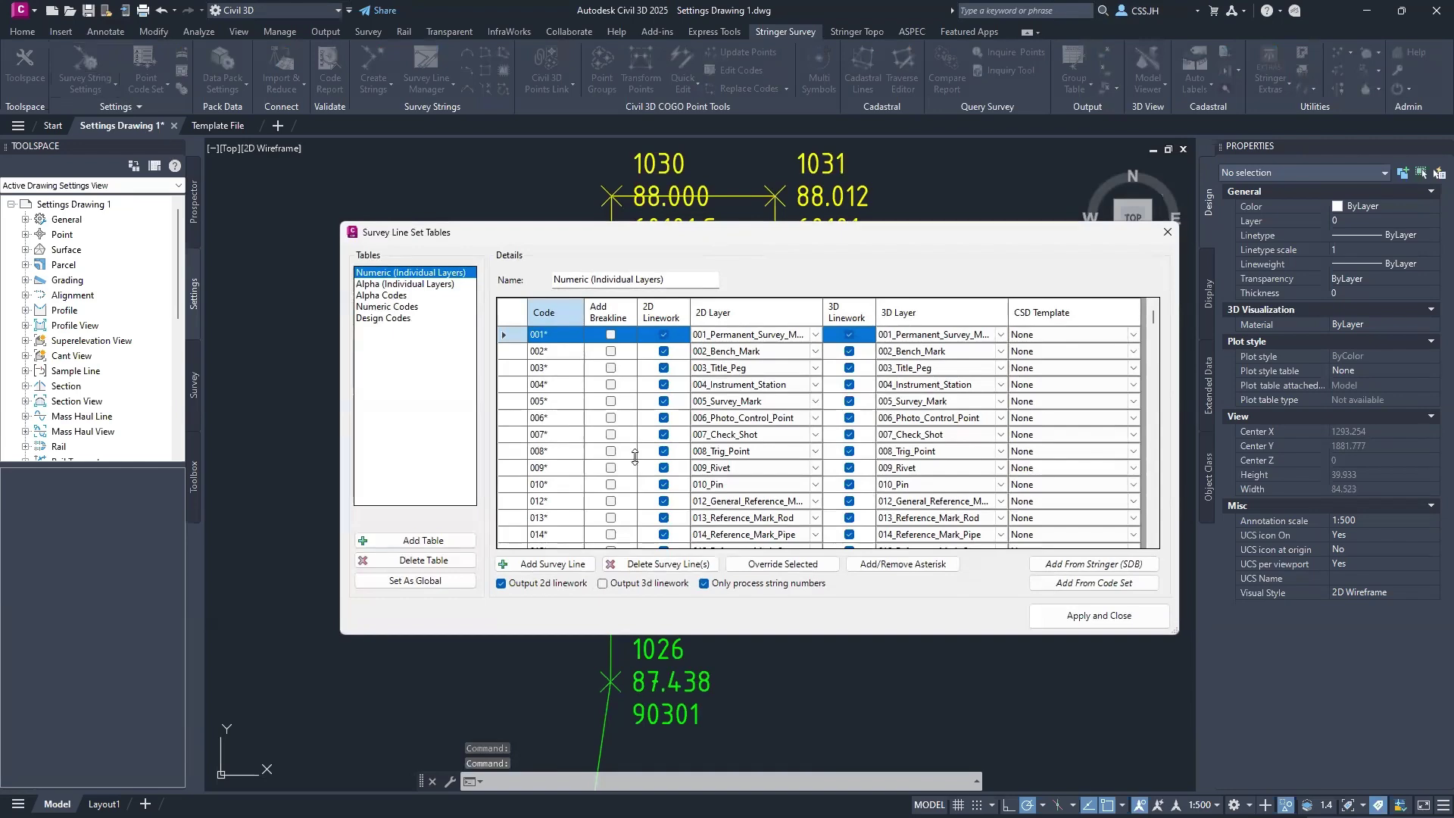
mouse_move(897, 232)
left_mouse_down()
mouse_move(810, 460)
mouse_move(772, 247)
left_mouse_up()
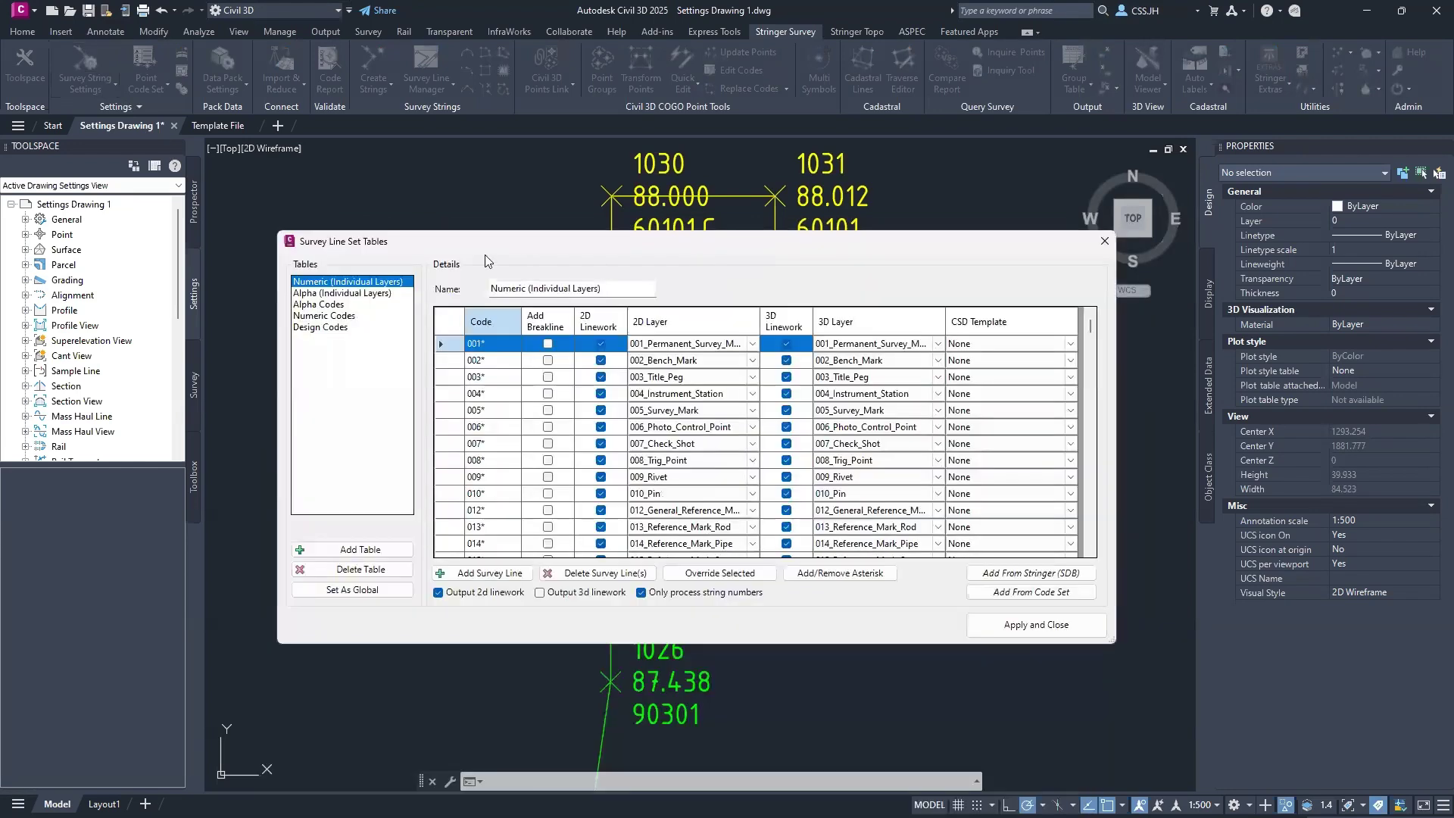
left_click(356, 317)
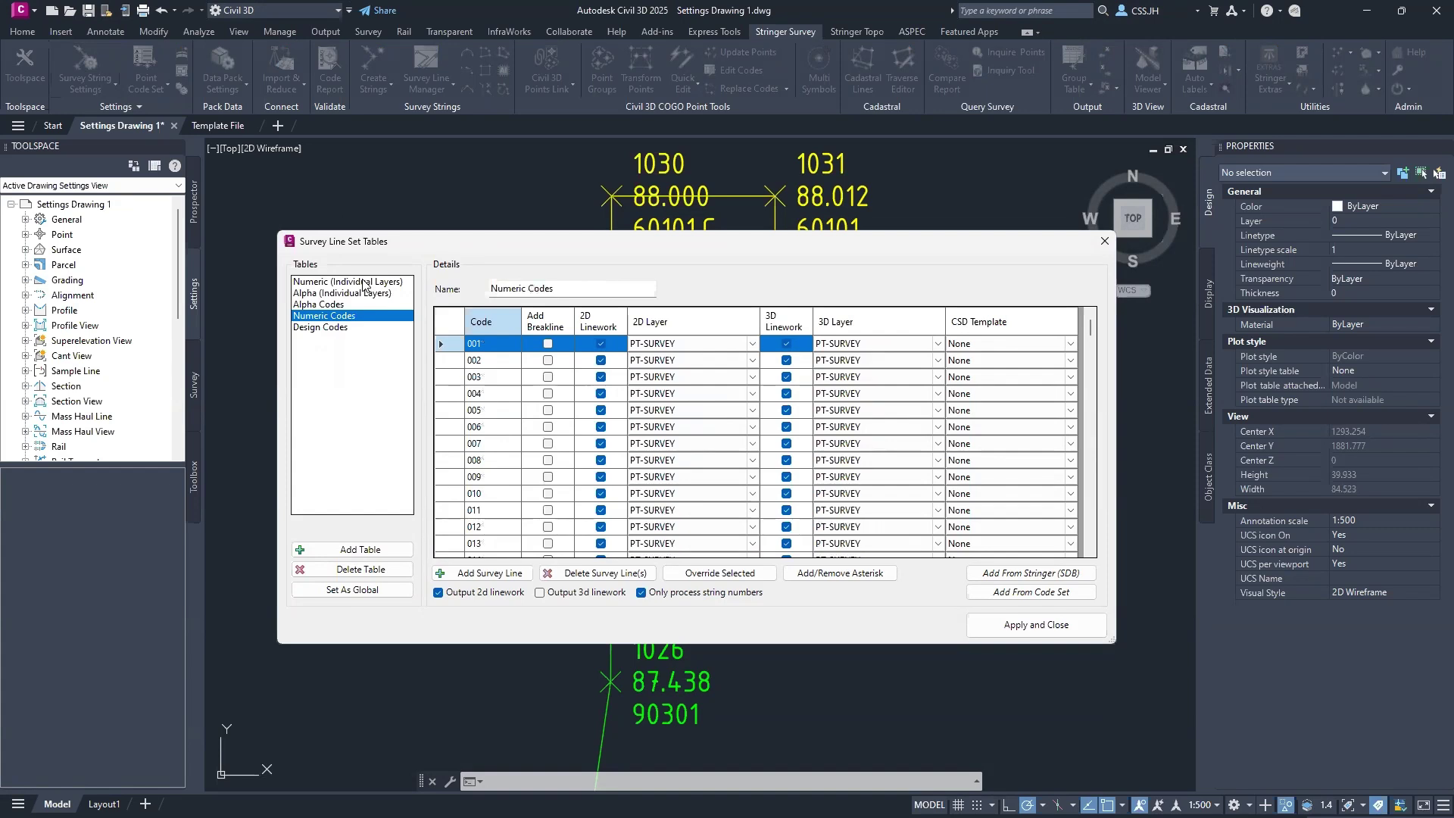
left_click(364, 282)
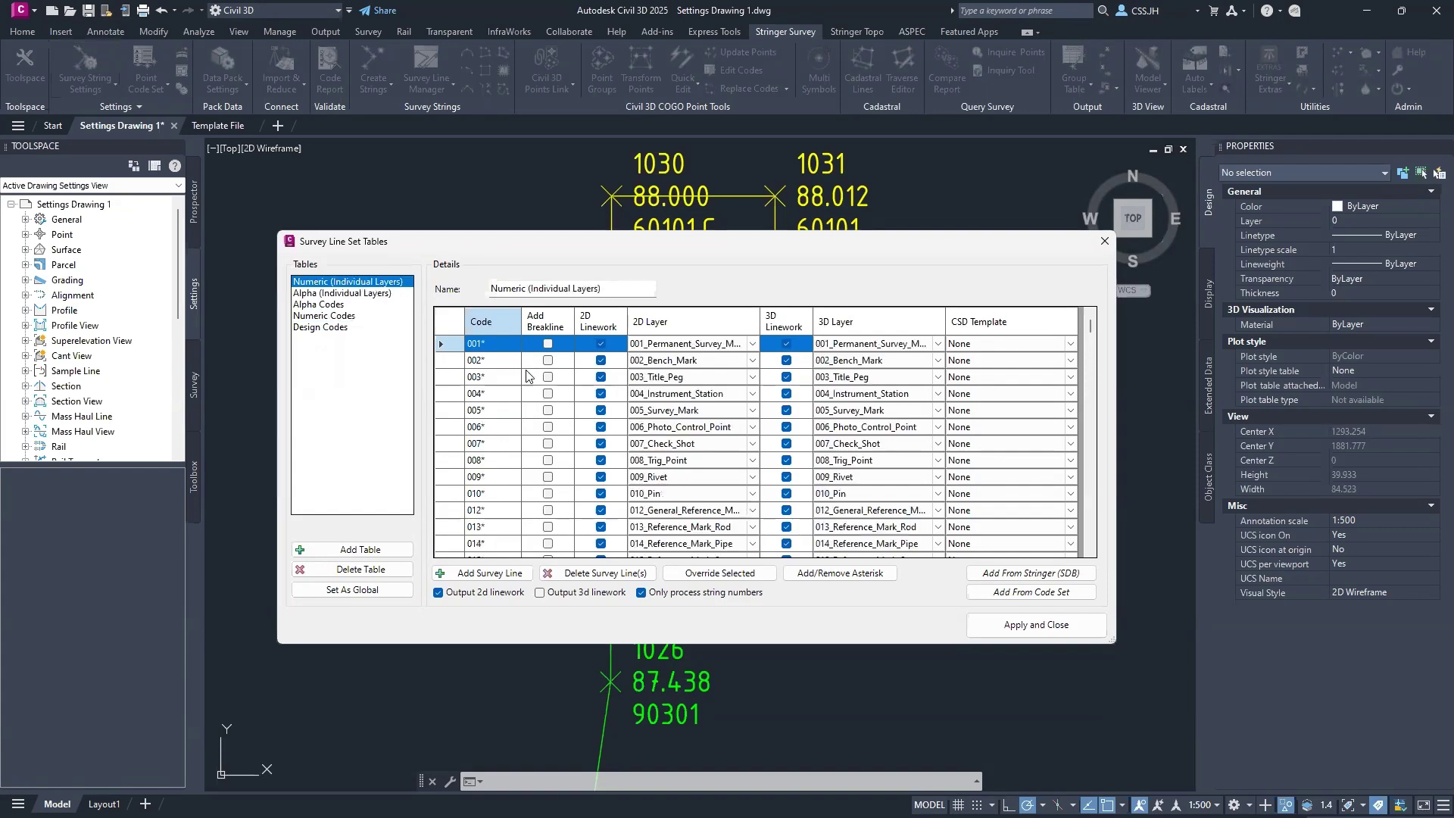
left_click(678, 385)
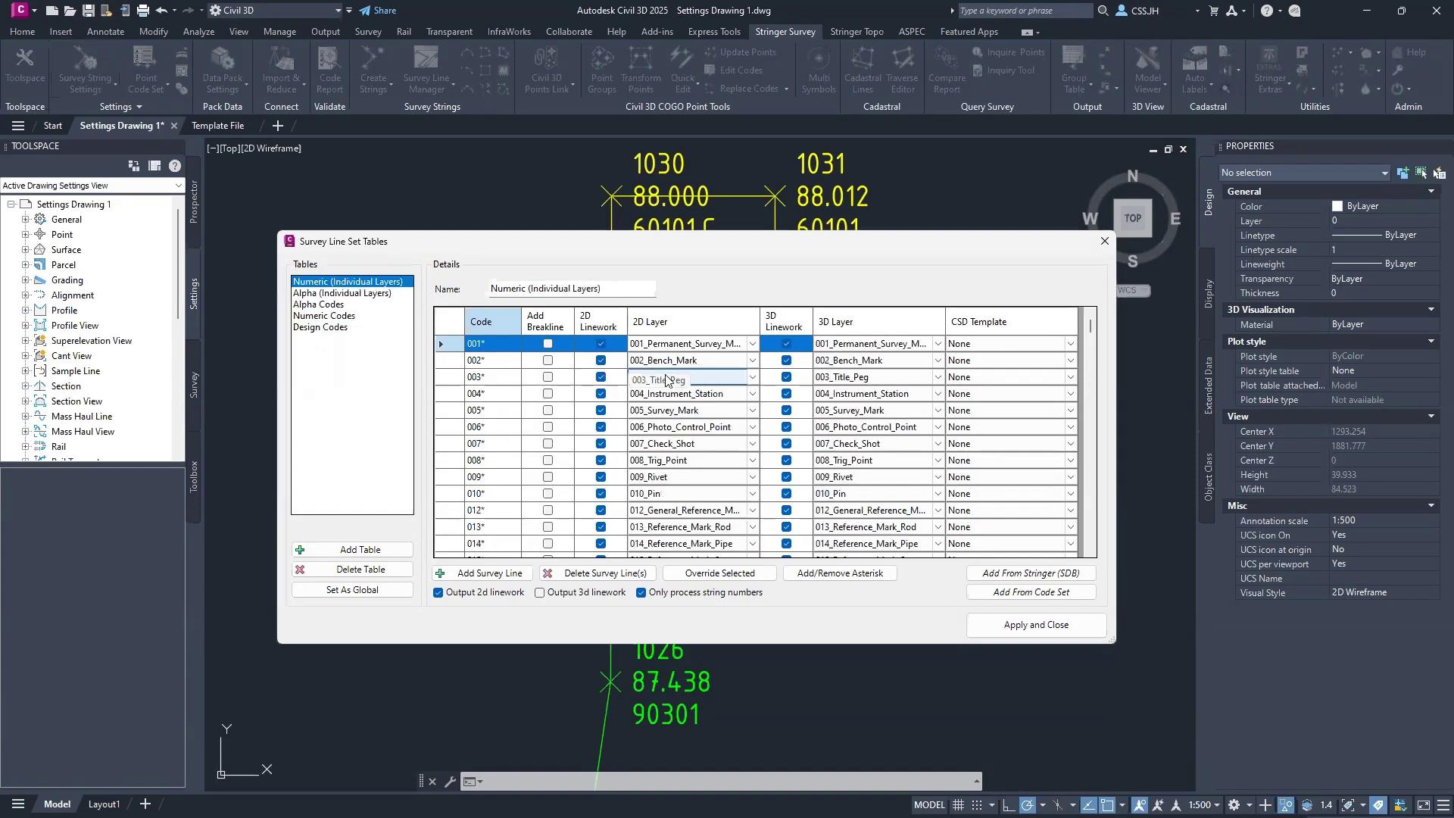
Step: Enable Add Breakline for code 001* in the Numeric (Individual Layers) table, apply it, and clear the option again
left_click(549, 346)
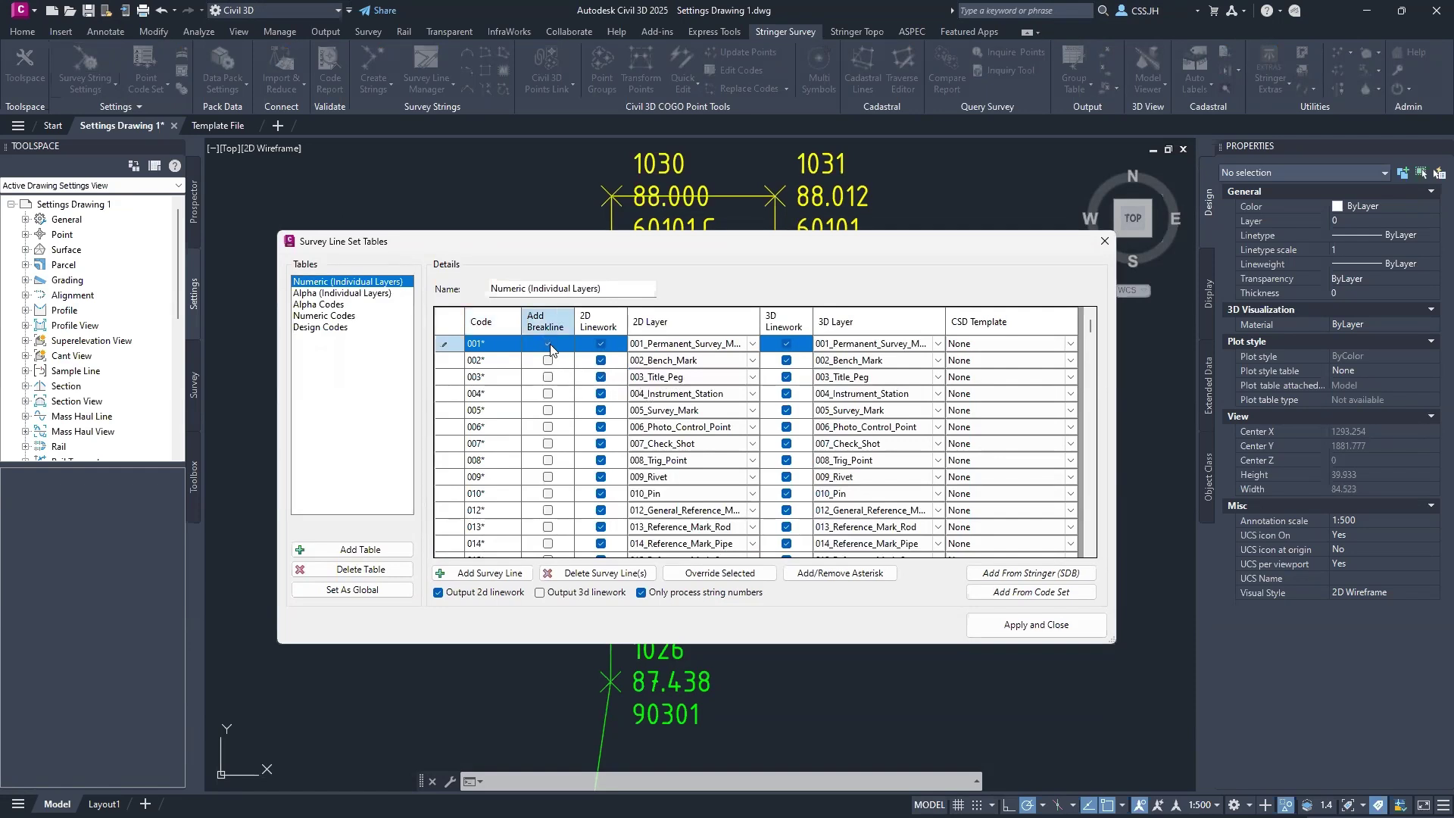
left_click(1043, 625)
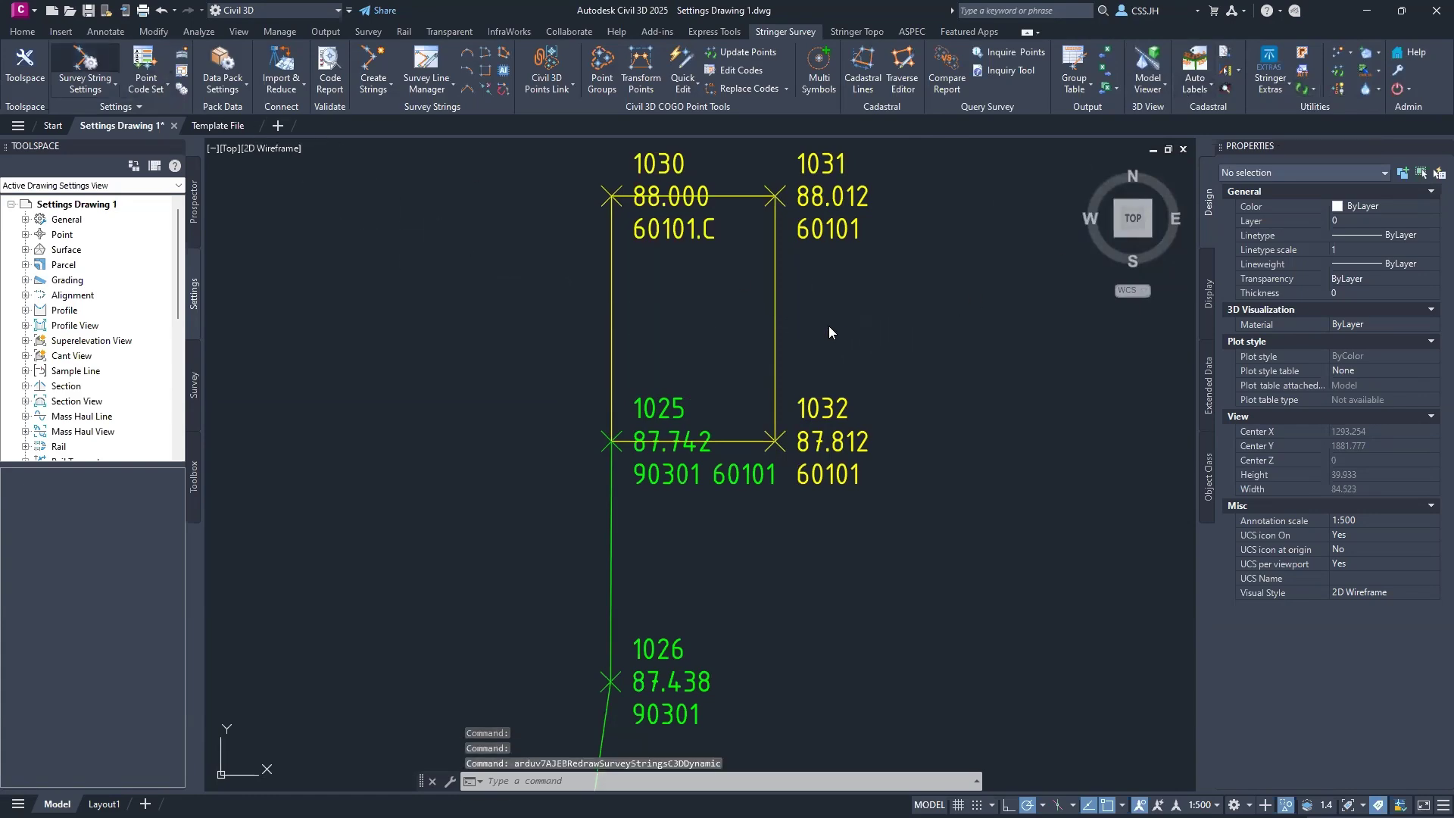
left_click(550, 345)
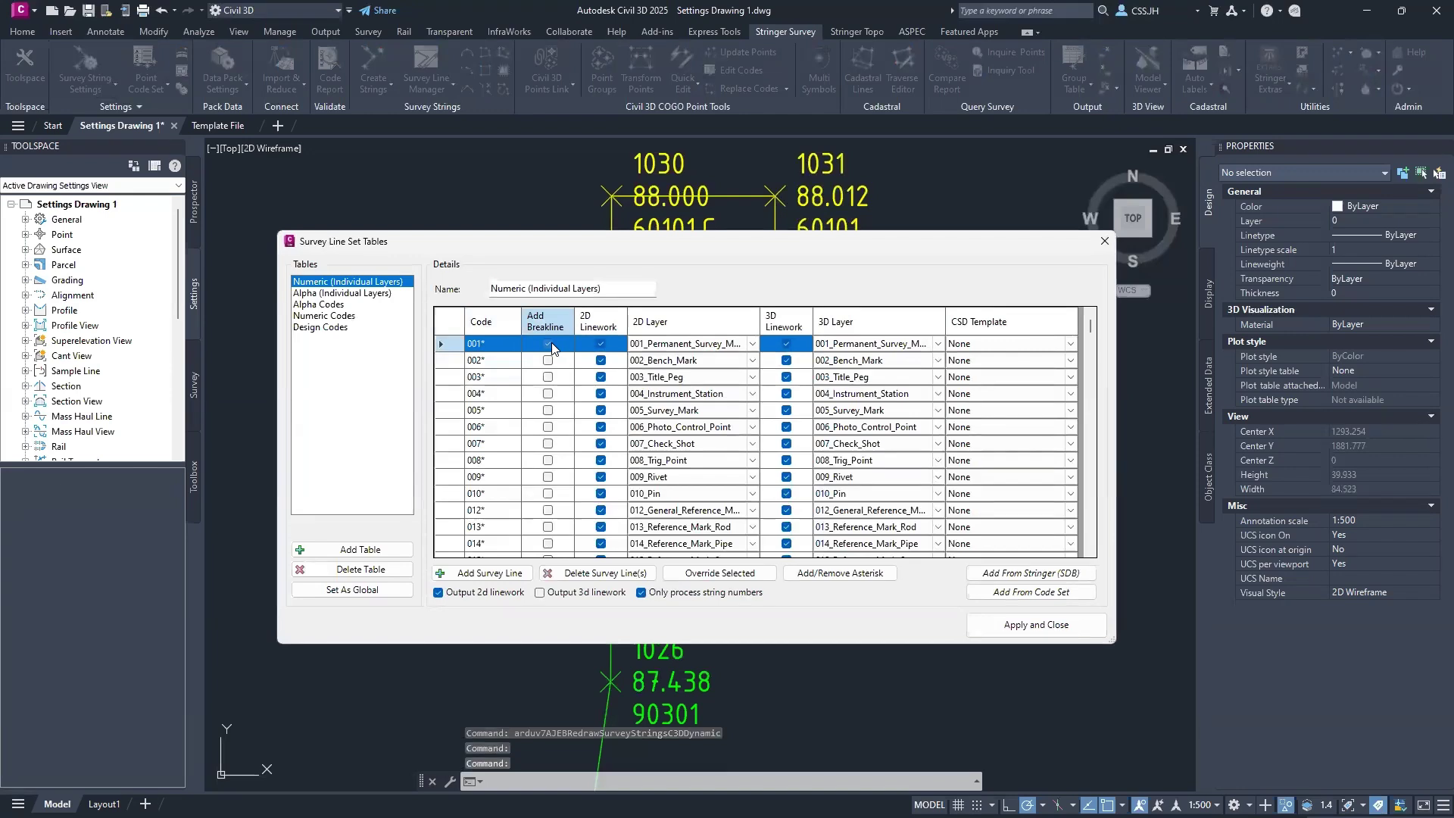
Step: Turn off 2D linework for code 601* (601_House) in the Numeric (Individual Layers) table and apply the change
scroll(515, 396, "down", 15)
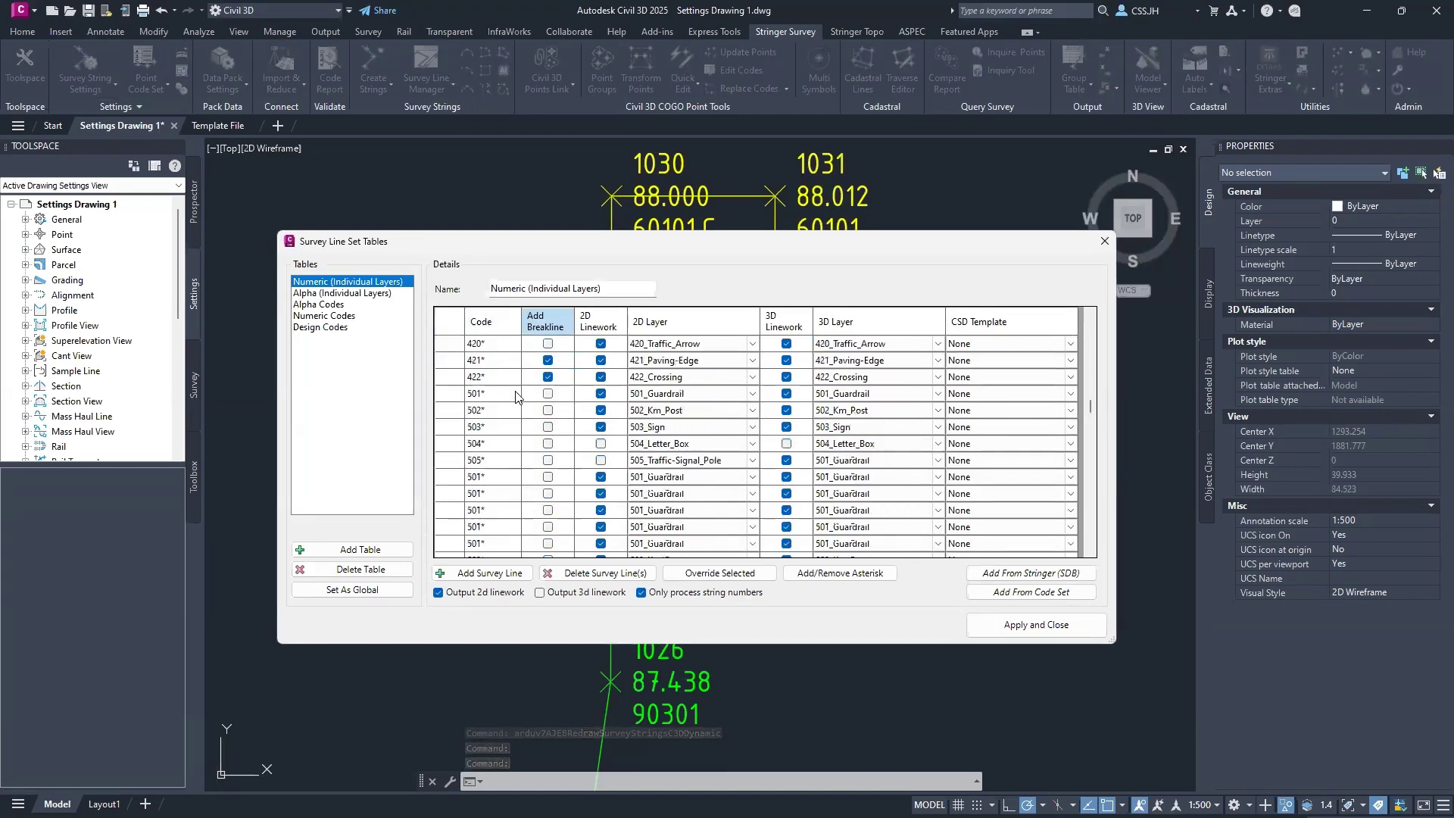
scroll(517, 394, "down", 10)
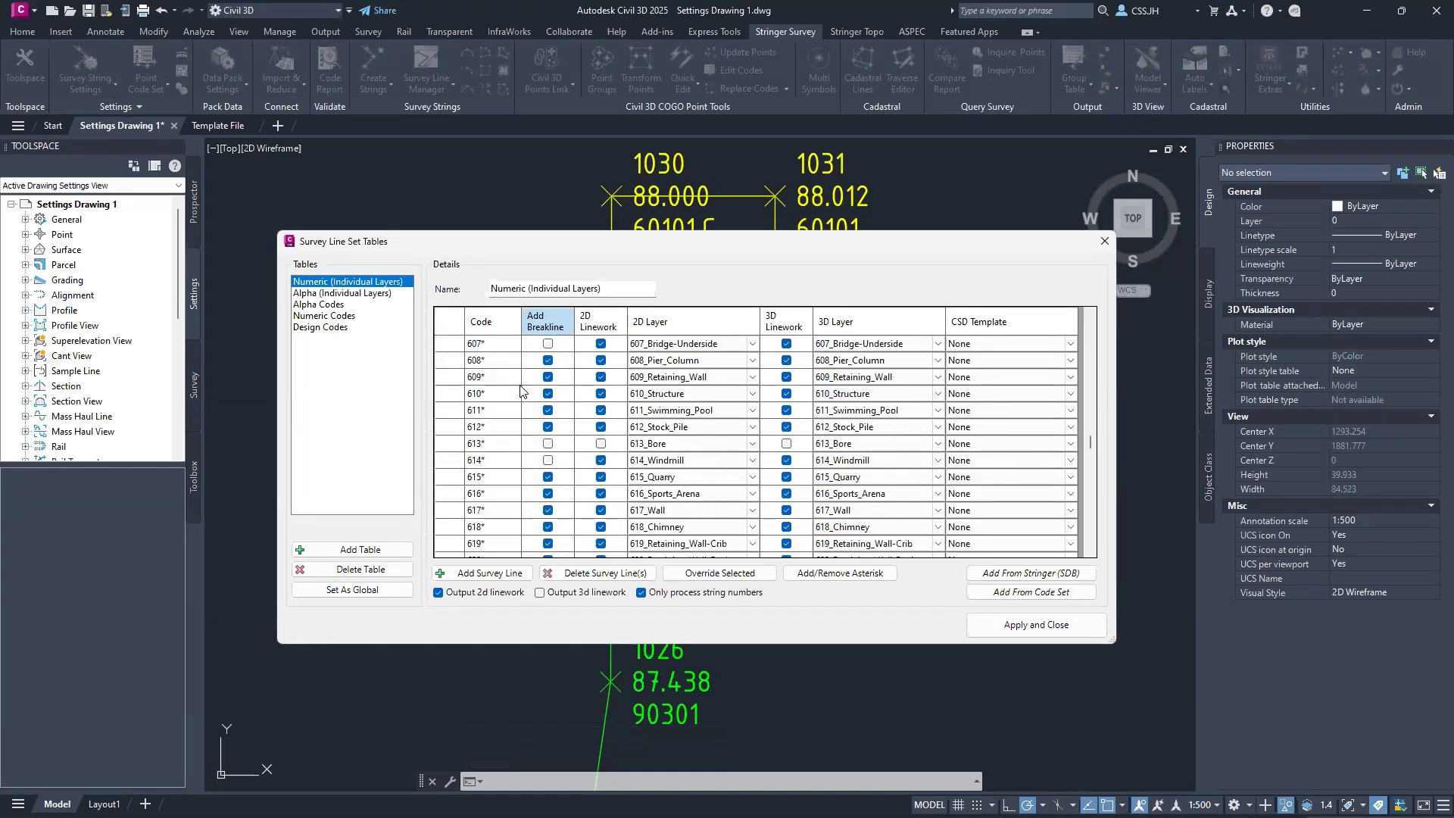
scroll(520, 392, "up", 2)
left_click(602, 343)
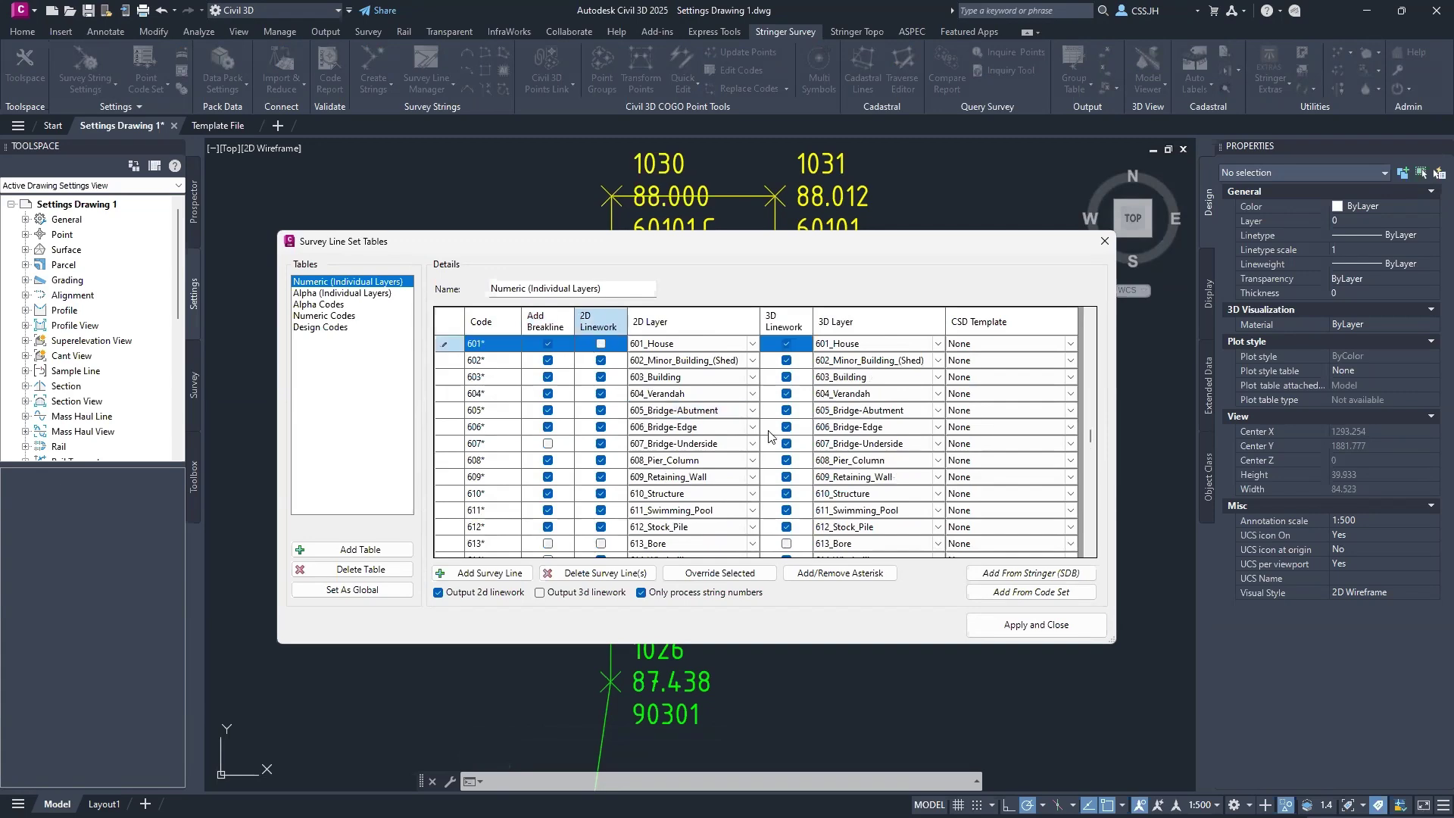
left_click(1060, 625)
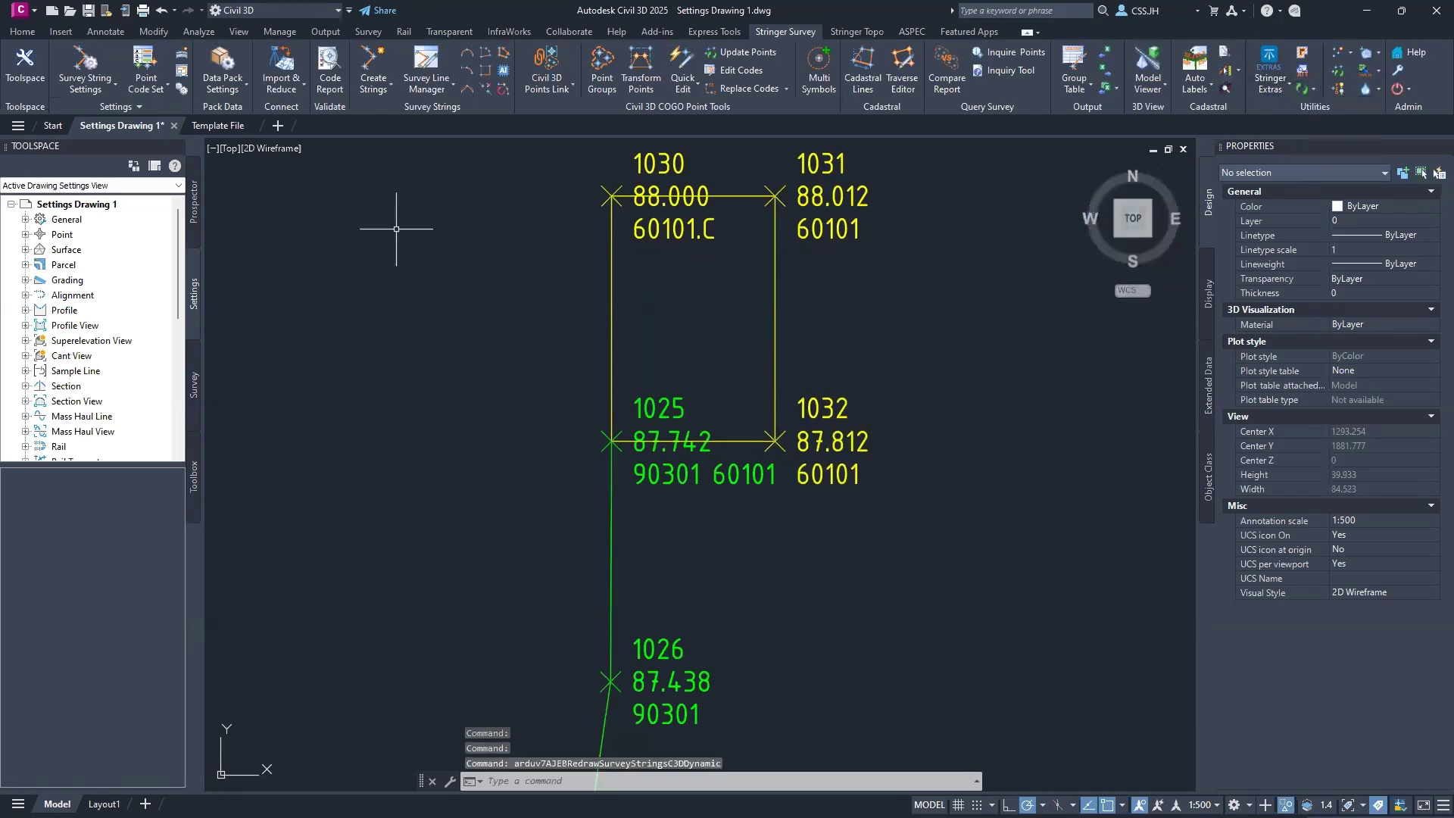
Step: Try to delete all survey strings belonging to the Contourable (Civil 3D) point group
left_click(375, 85)
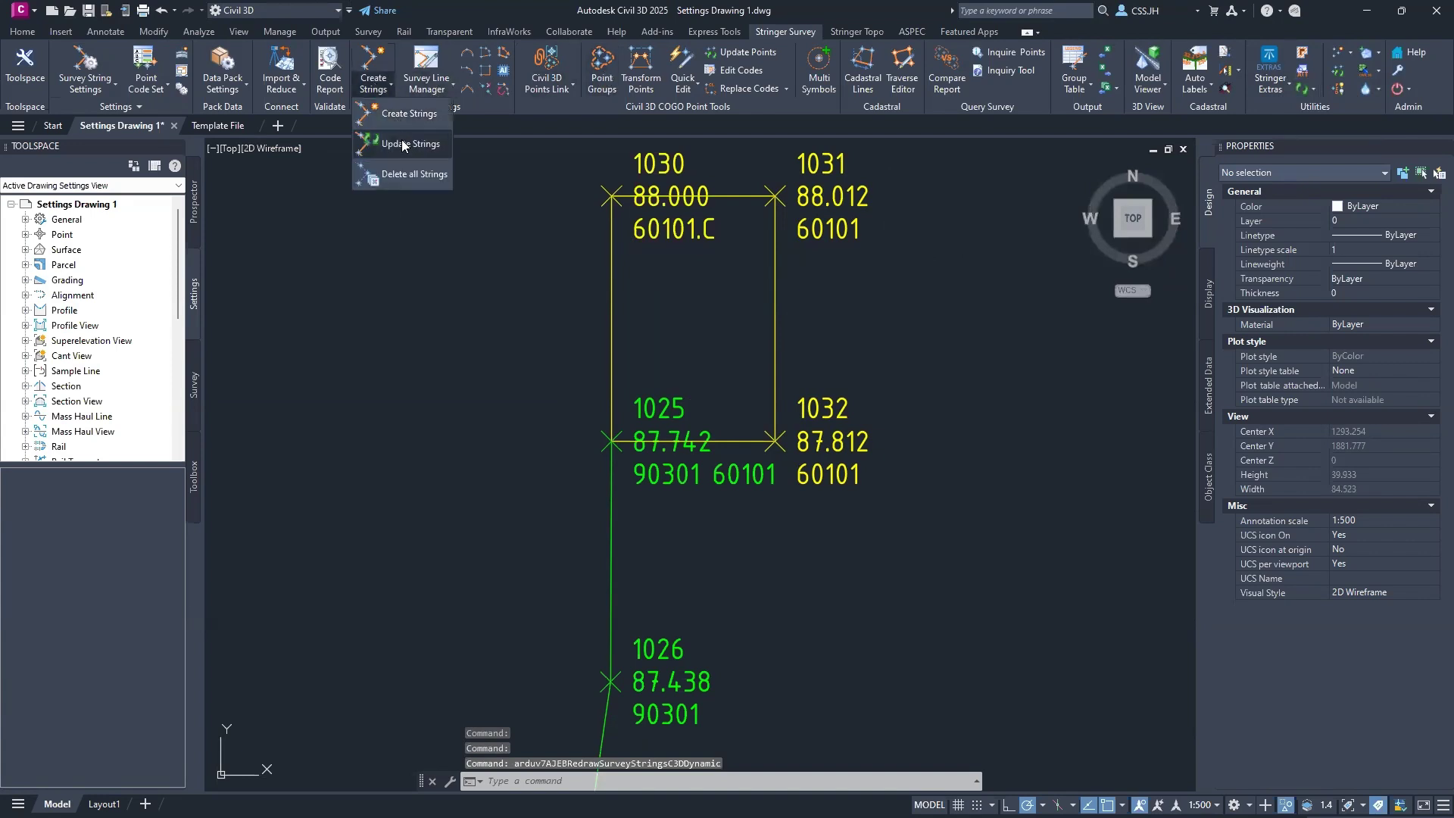
left_click(401, 176)
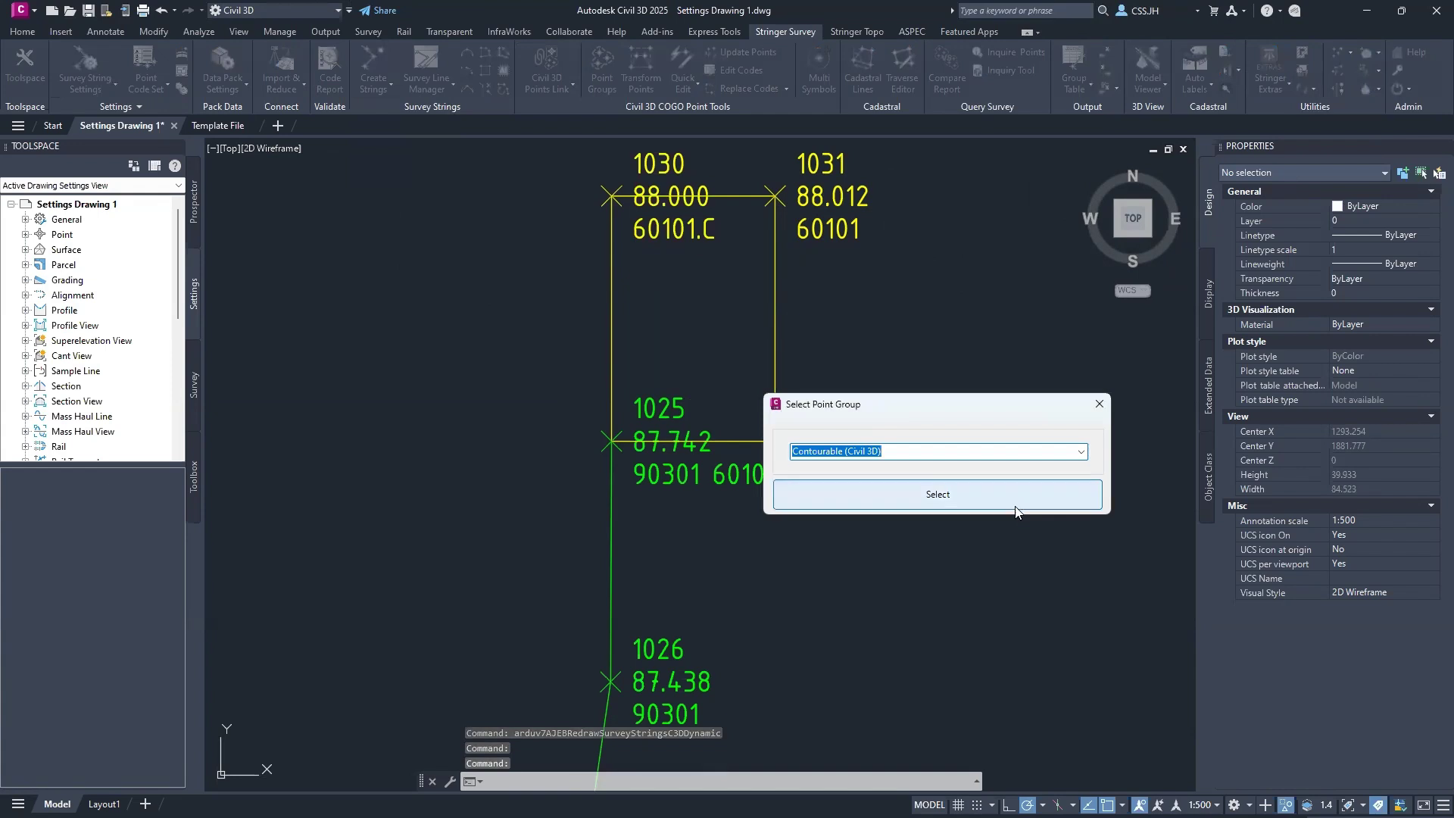
left_click(879, 491)
left_click(781, 445)
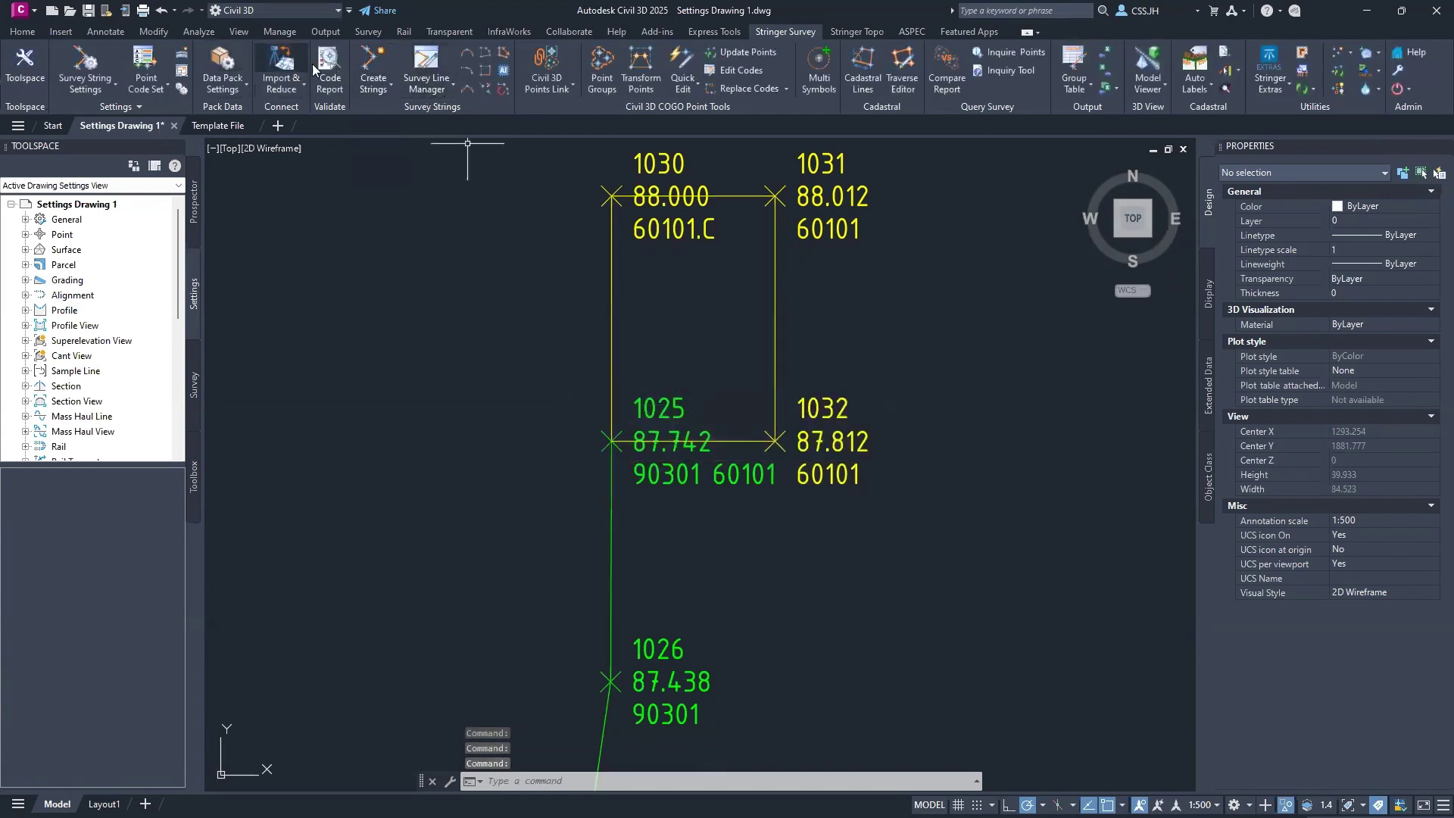
Step: Erase the closed house polyline on layer 601_House and the fence polyline on layer 903_Fence
left_click(777, 304)
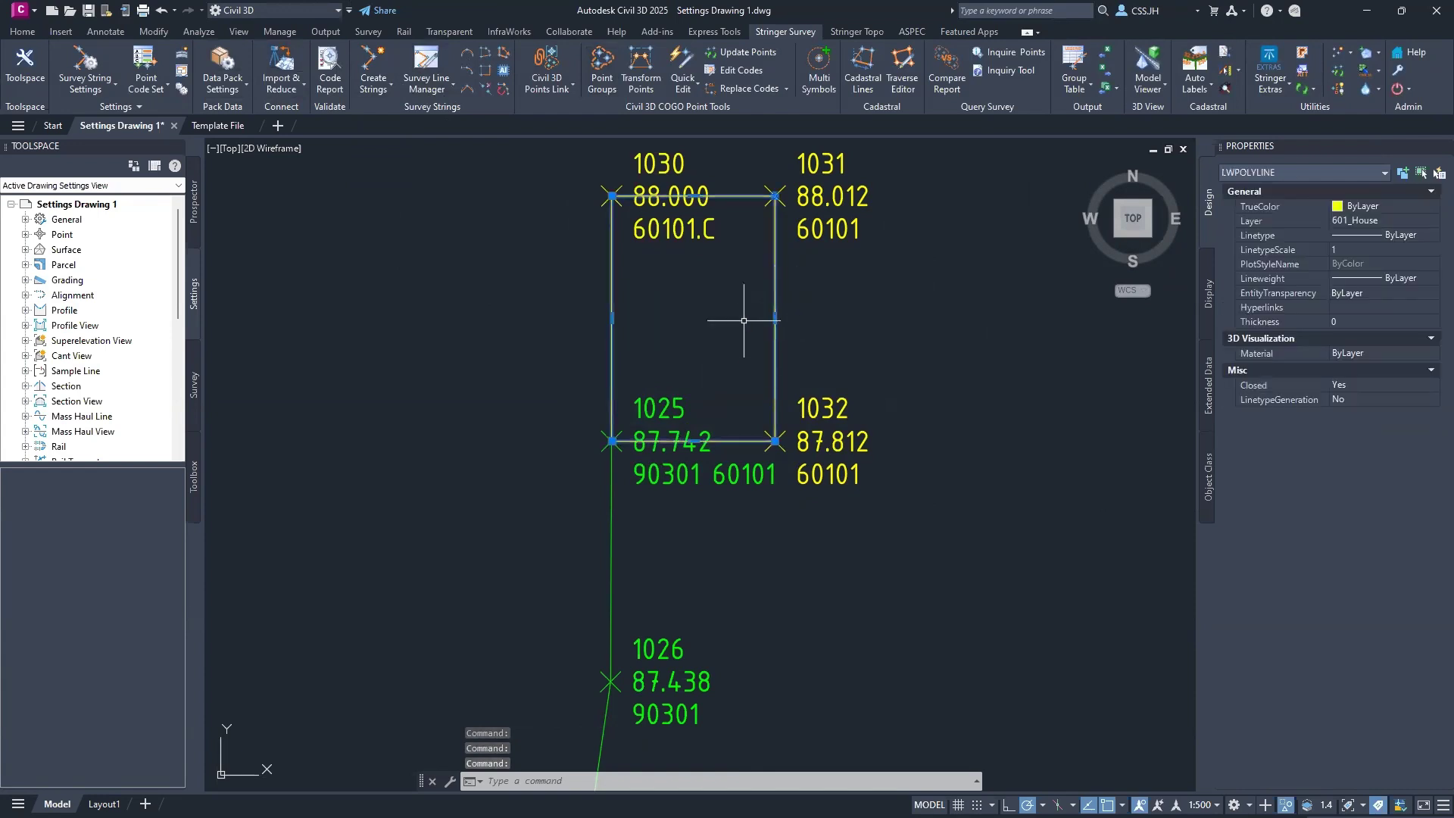
key("Delete")
left_click_drag(552, 578, 529, 510)
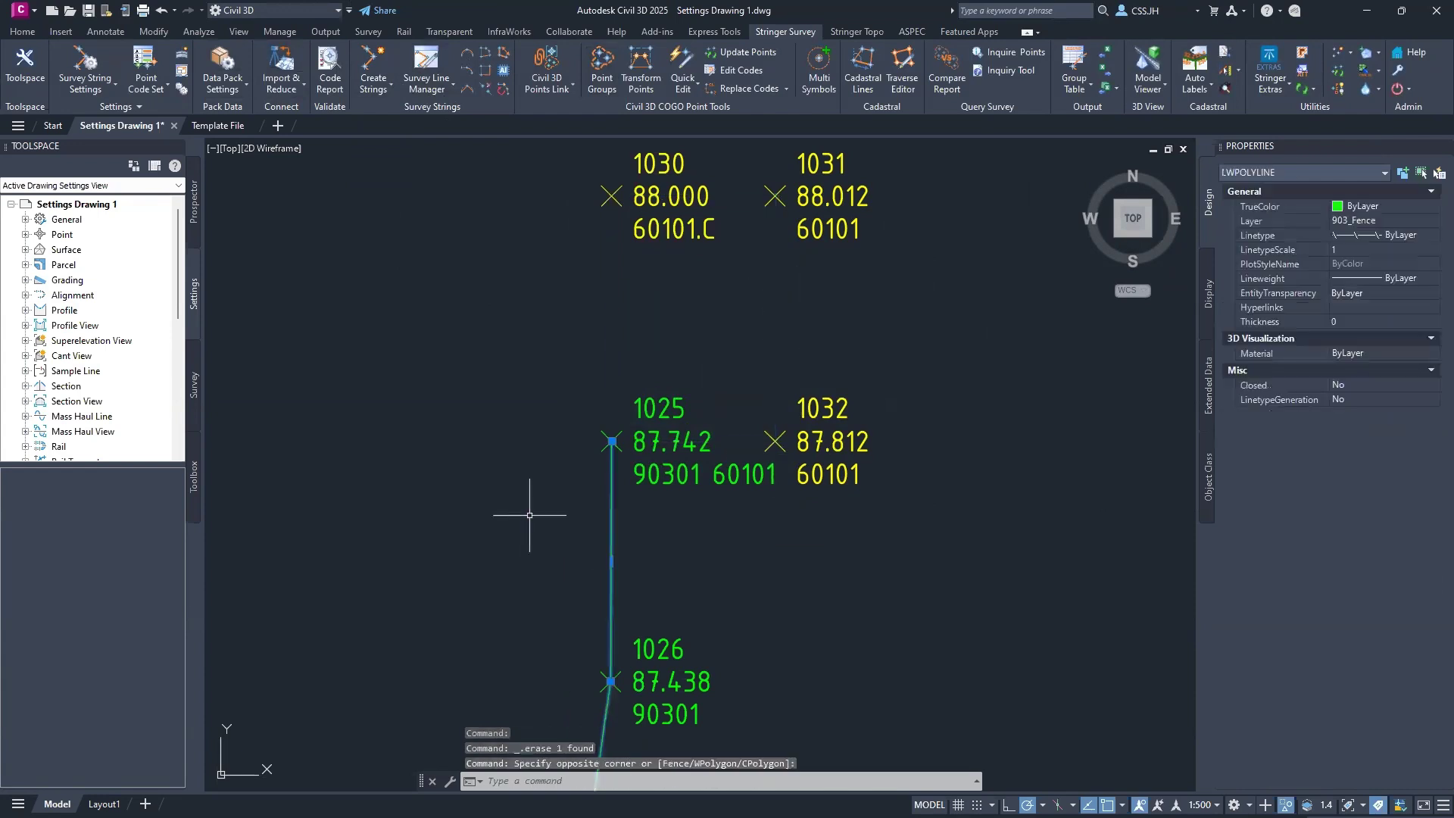
key("Delete")
Step: Create survey strings for the Contourable (Civil 3D) point group using the Numeric (Individual Layers) survey line set table
left_click(409, 85)
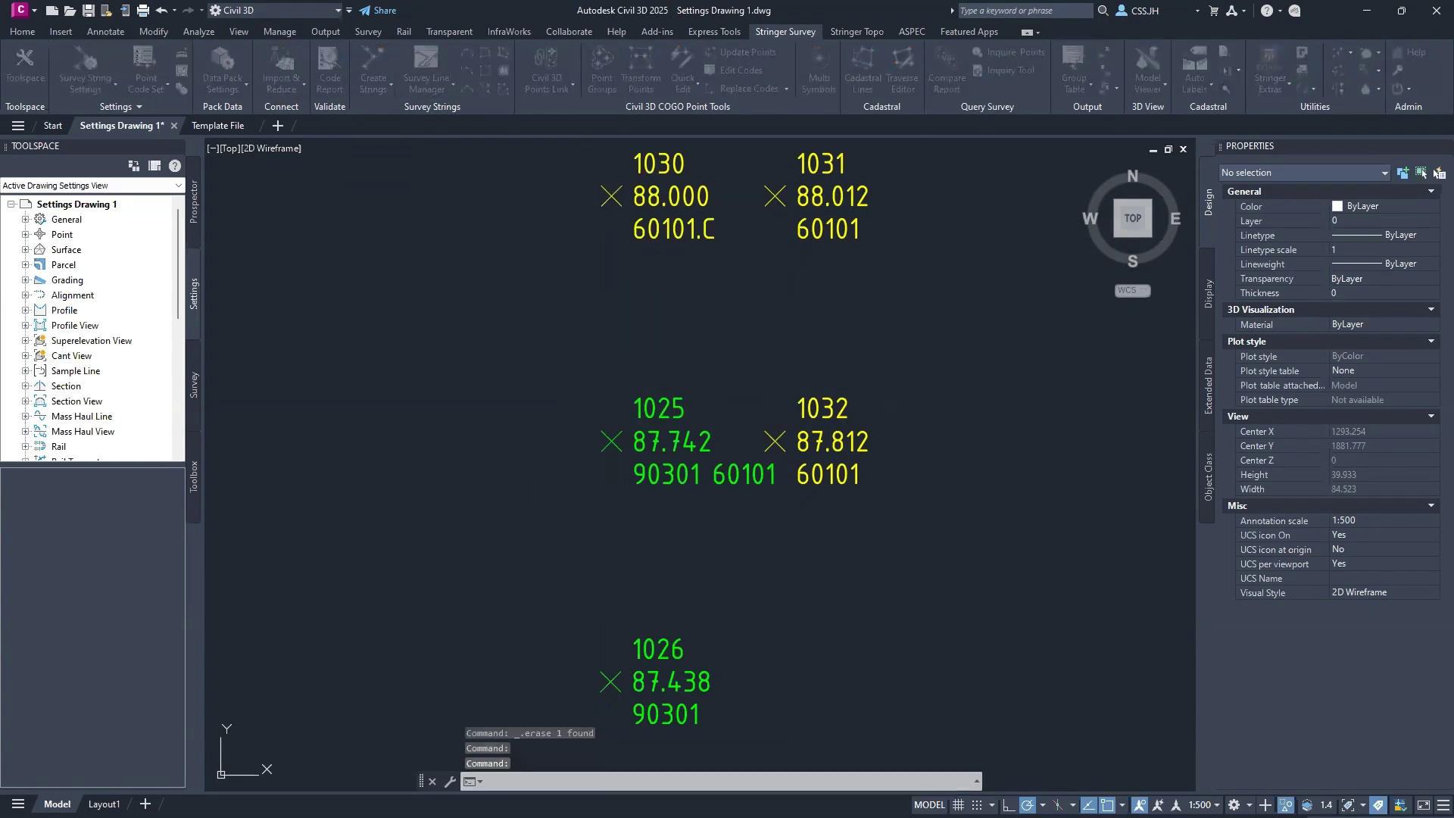
left_click(1045, 269)
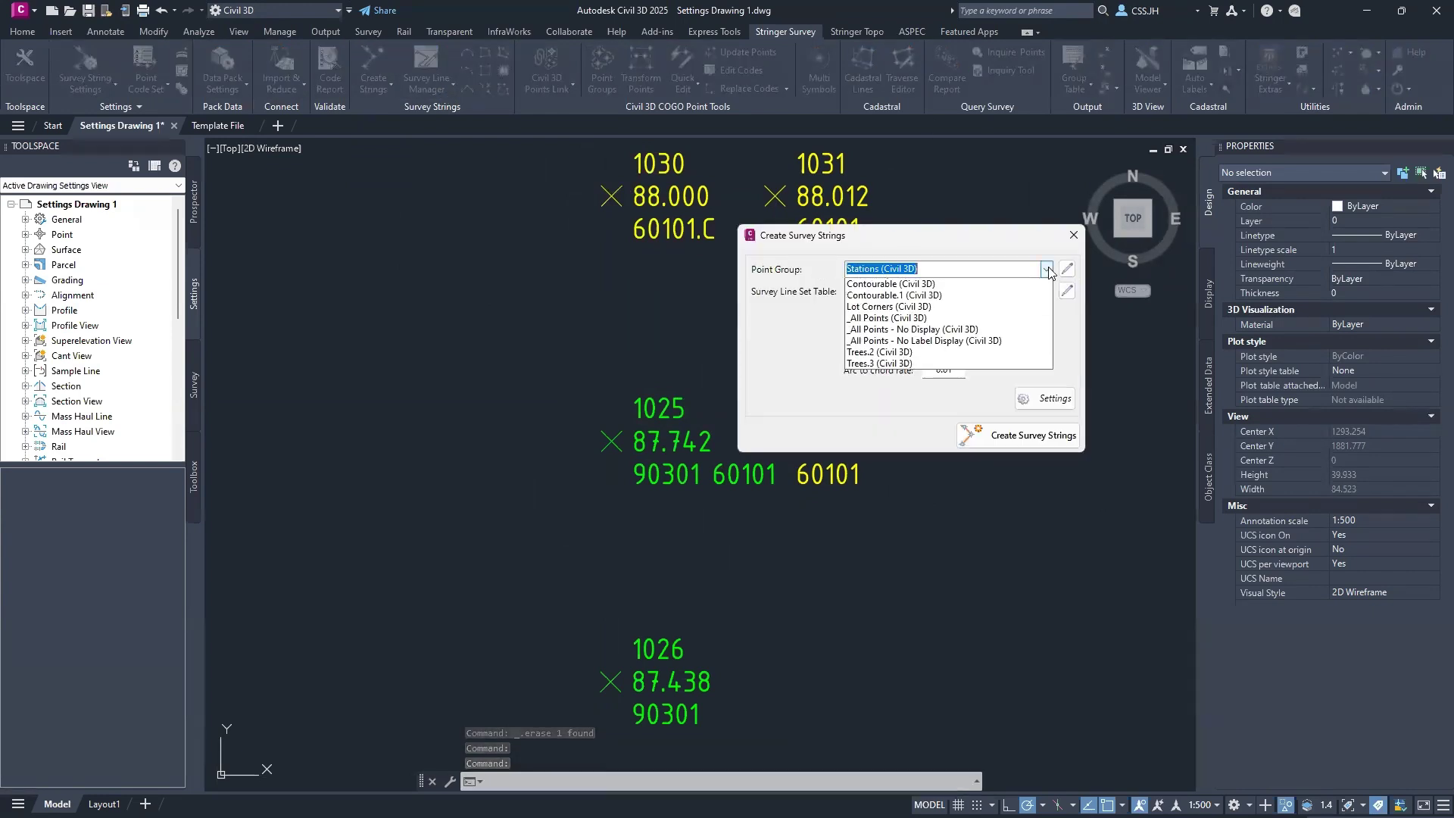
left_click(949, 330)
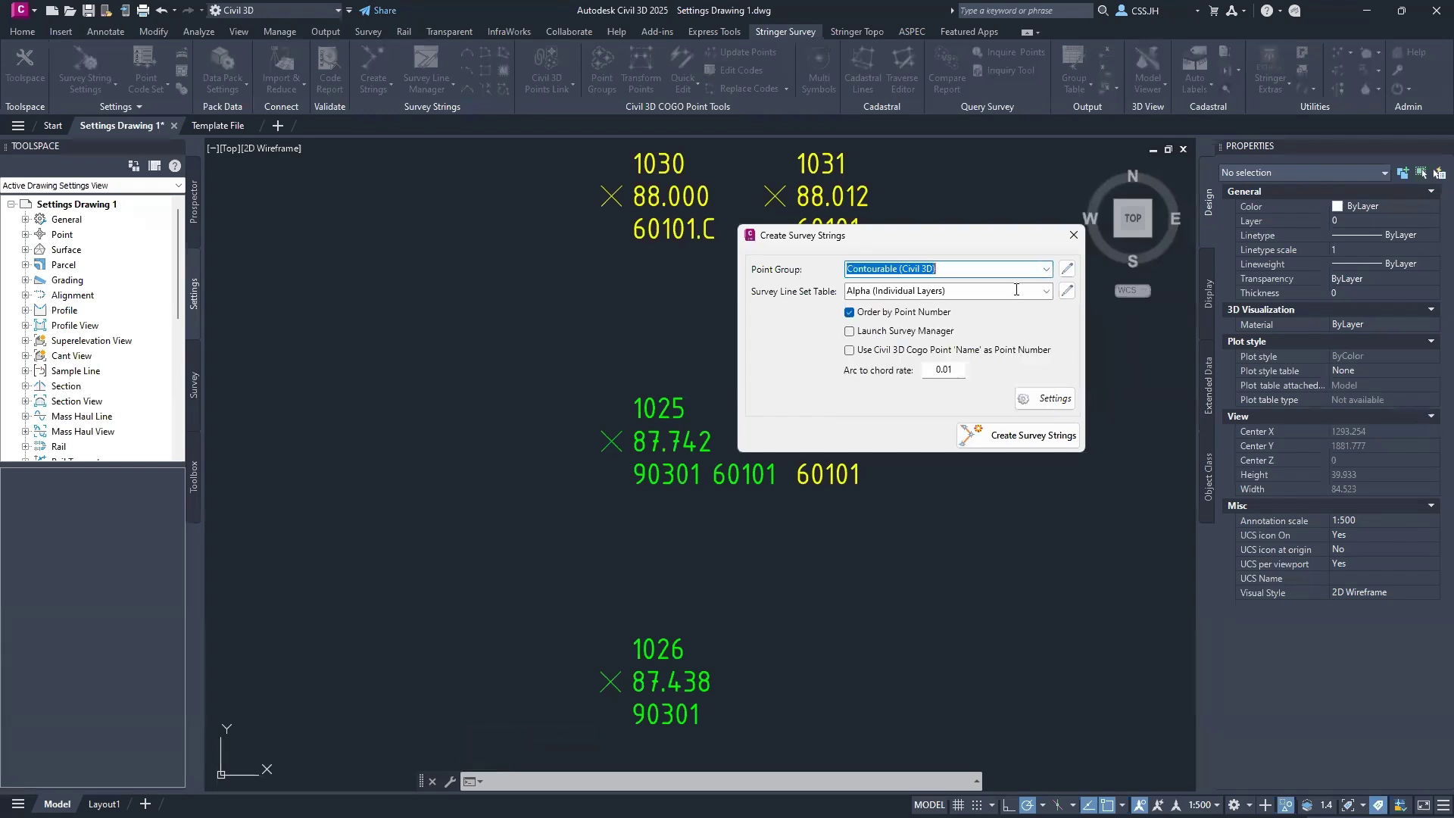
left_click(1042, 295)
left_click(947, 311)
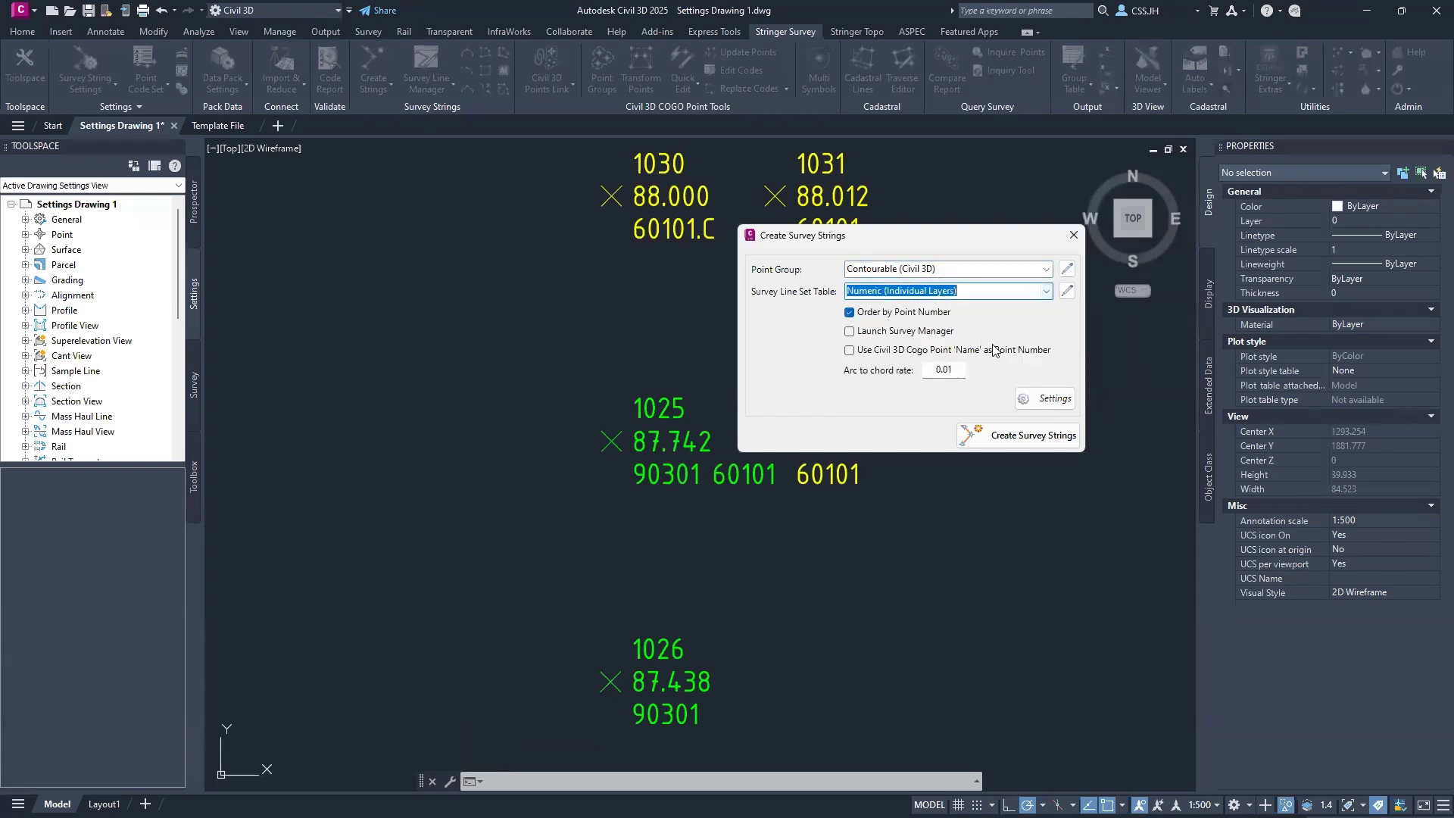
left_click(1015, 435)
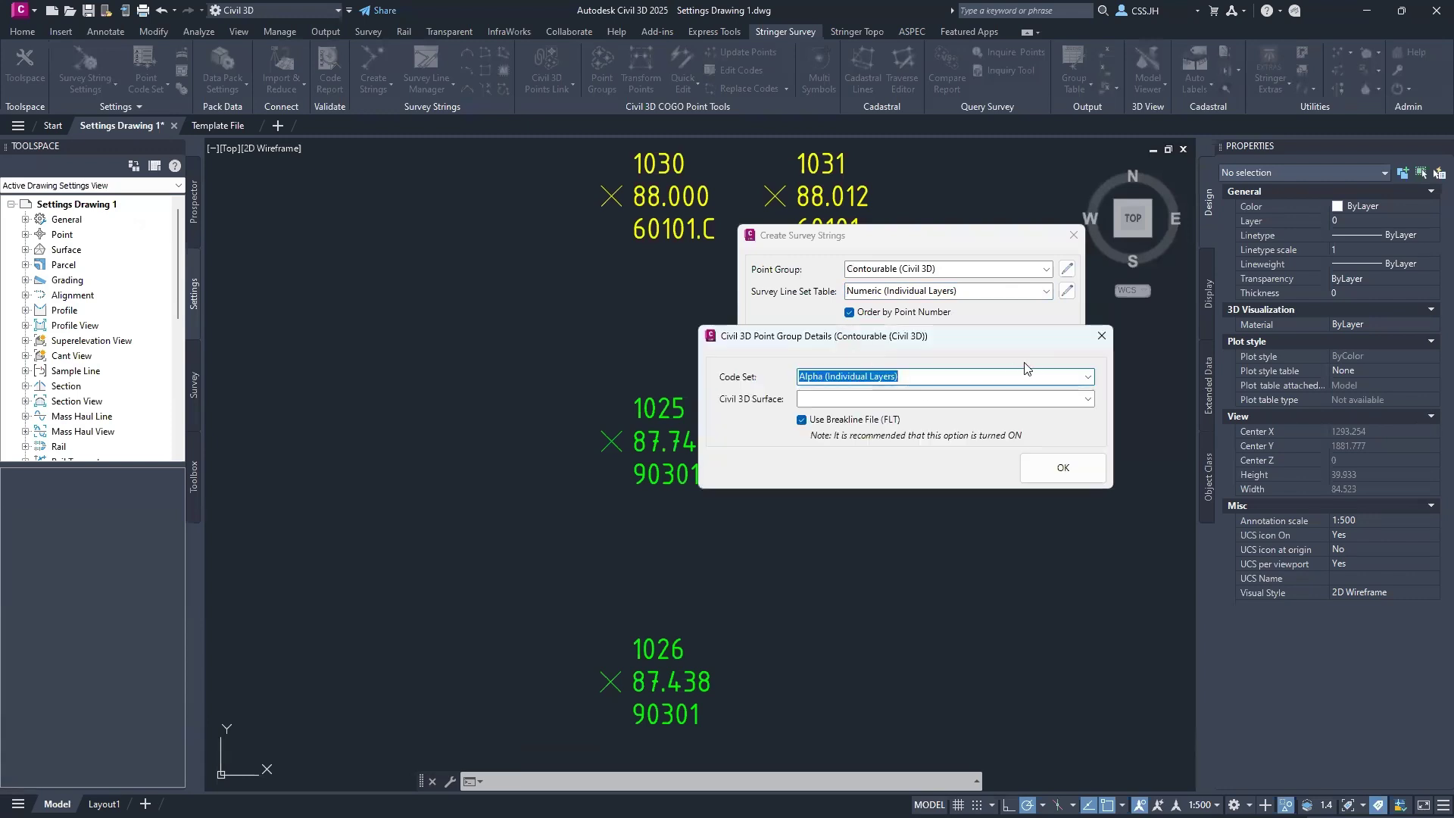
Step: Set the Contourable point group's code set to Numeric (Individual Layers), choose its Civil 3D surface, and confirm the details
left_click(1088, 377)
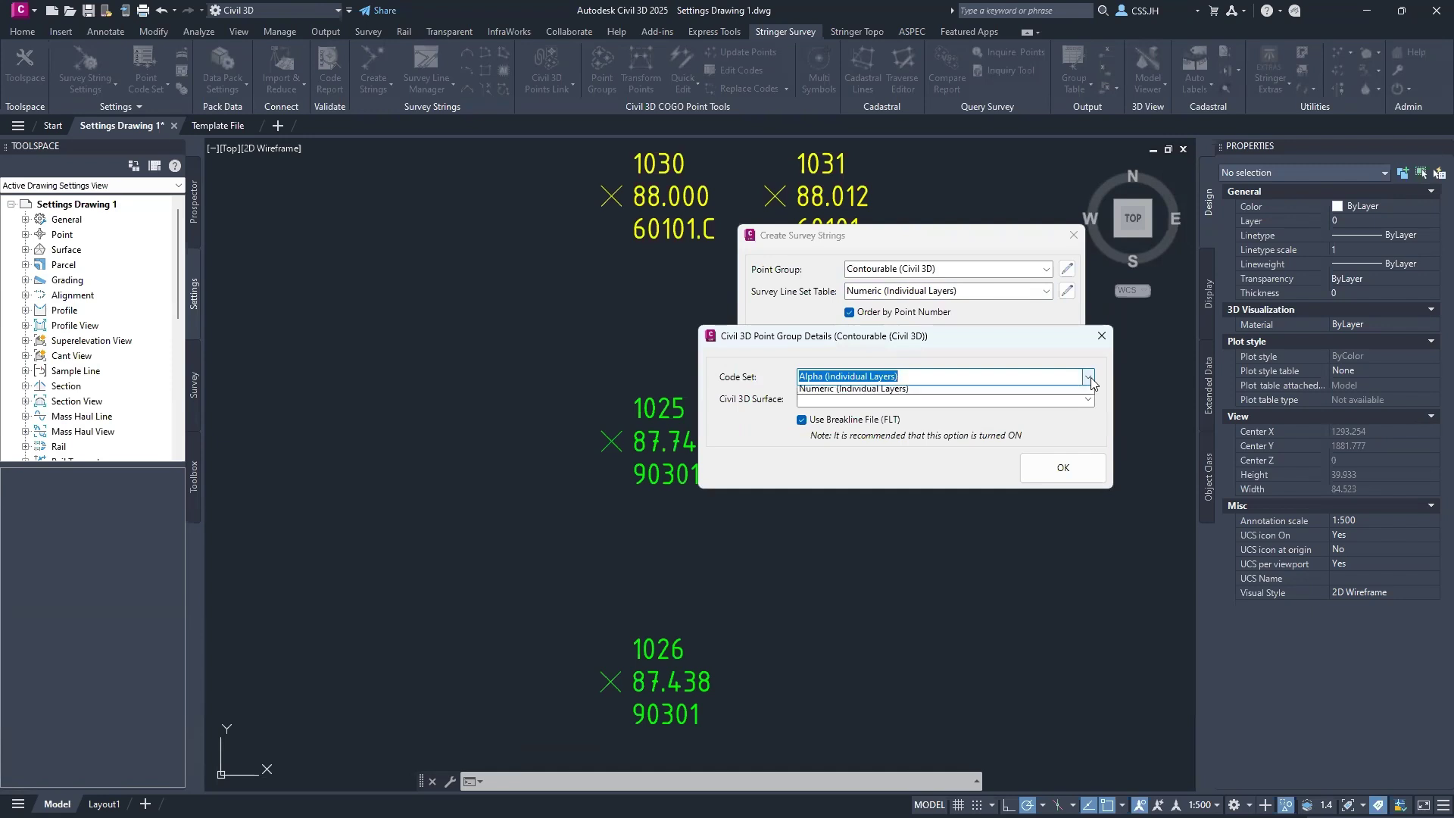
left_click(1030, 418)
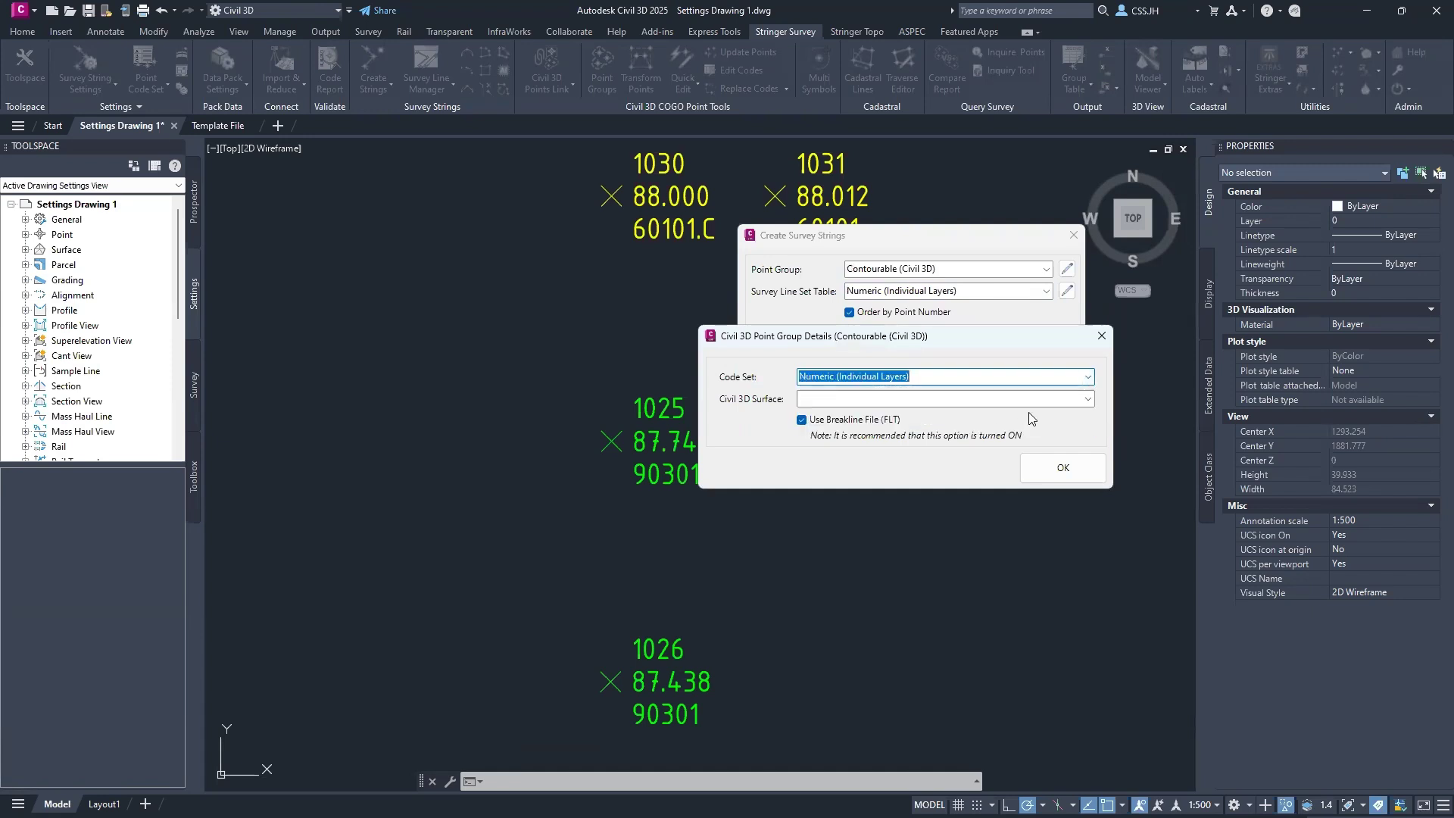
left_click(1086, 400)
left_click(930, 418)
left_click(1063, 467)
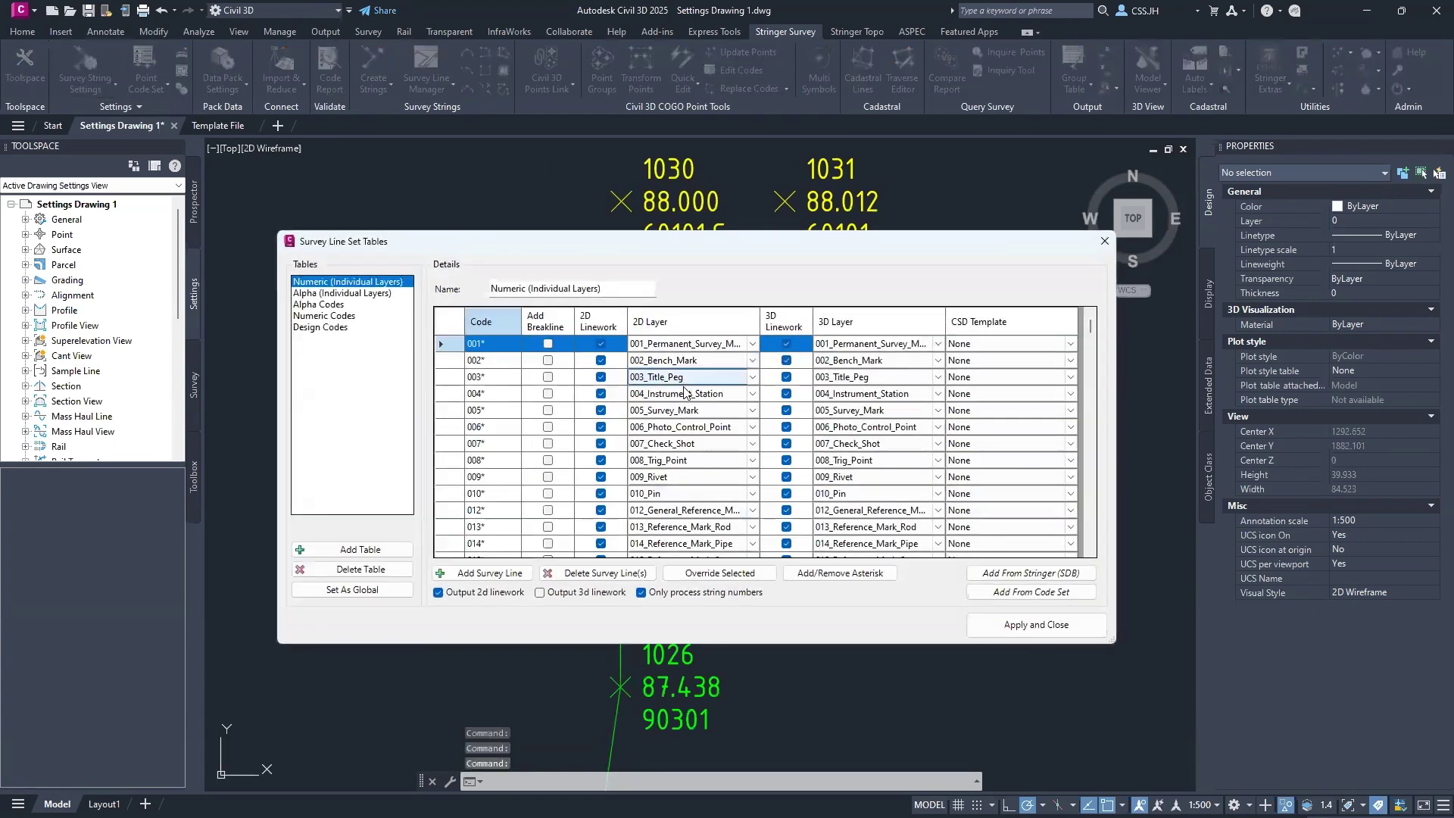
Step: Turn 2D linework back on for code 601* (601_House) in the Numeric (Individual Layers) table and apply the change
scroll(700, 405, "down", 20)
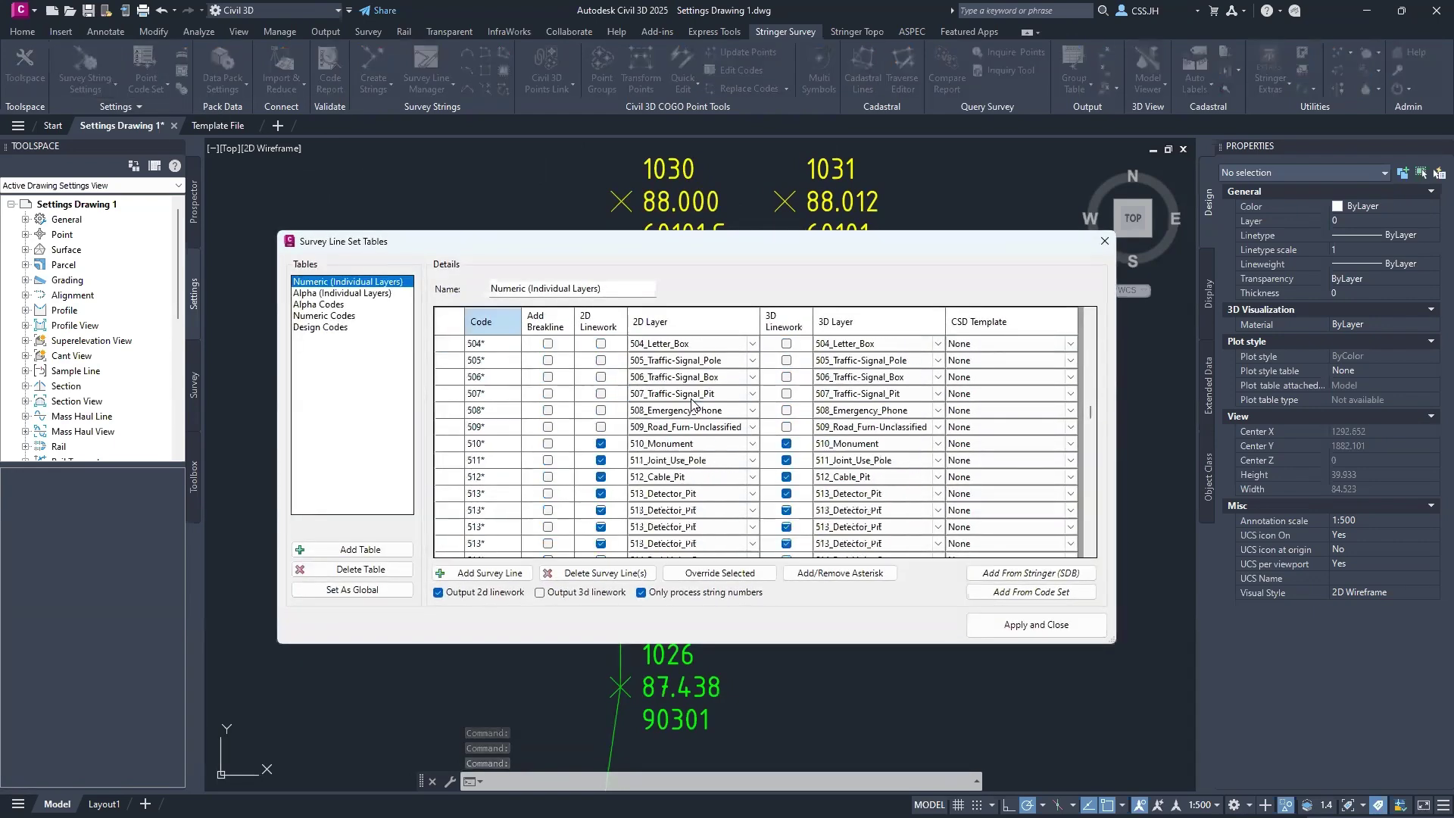
scroll(687, 400, "down", 1)
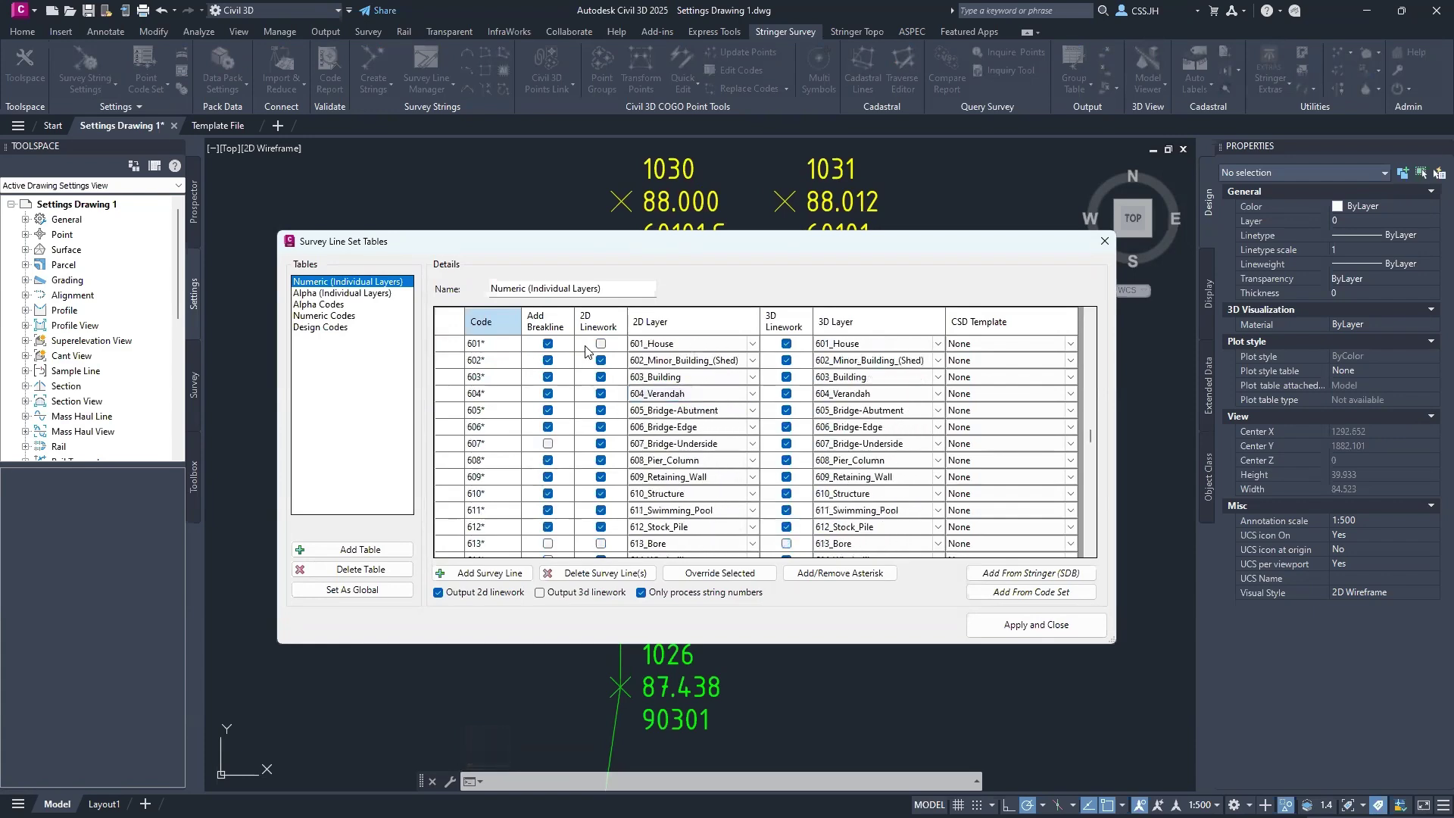
left_click(601, 344)
left_click(1031, 624)
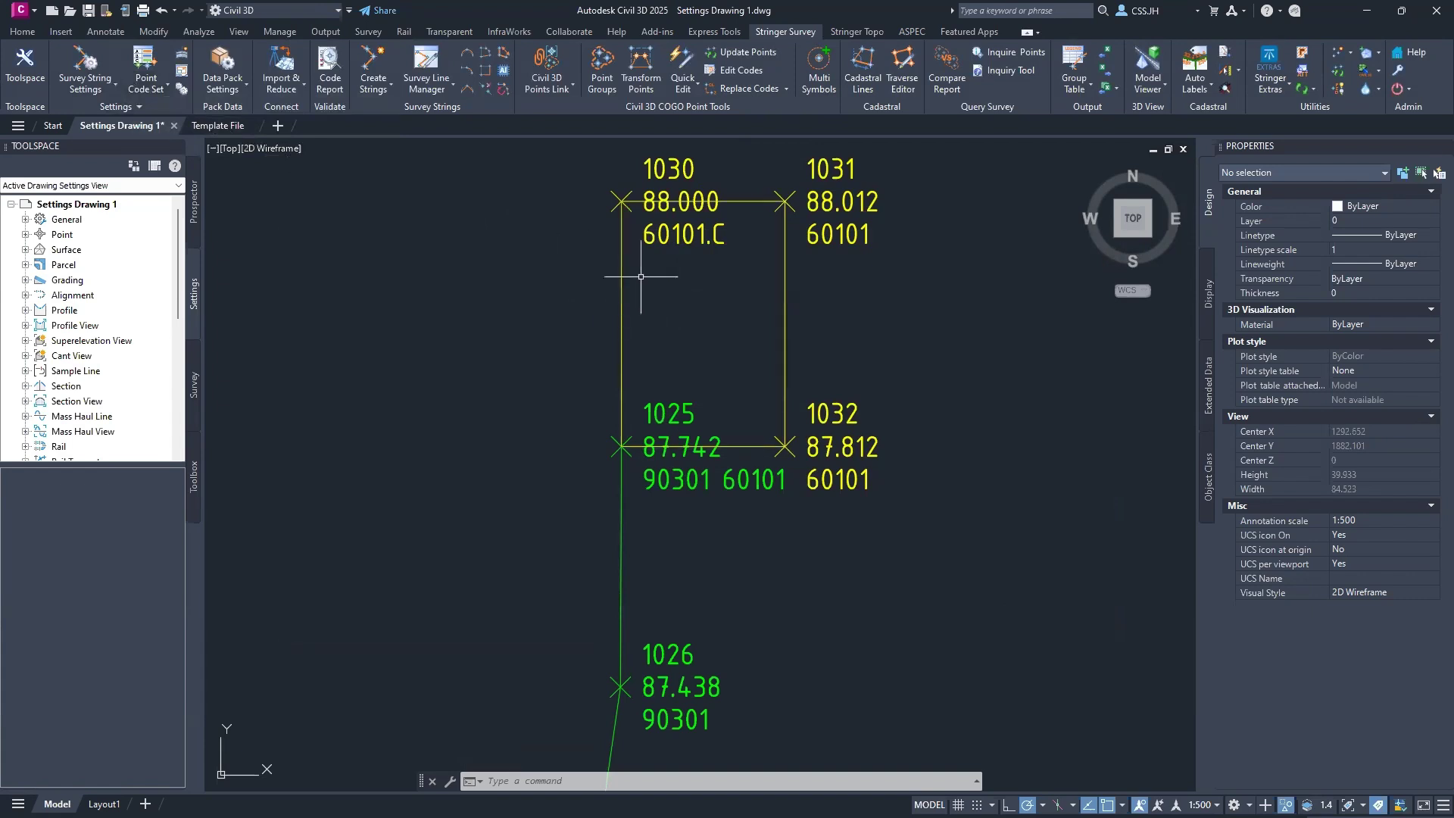
middle_click_drag(588, 253, 593, 270)
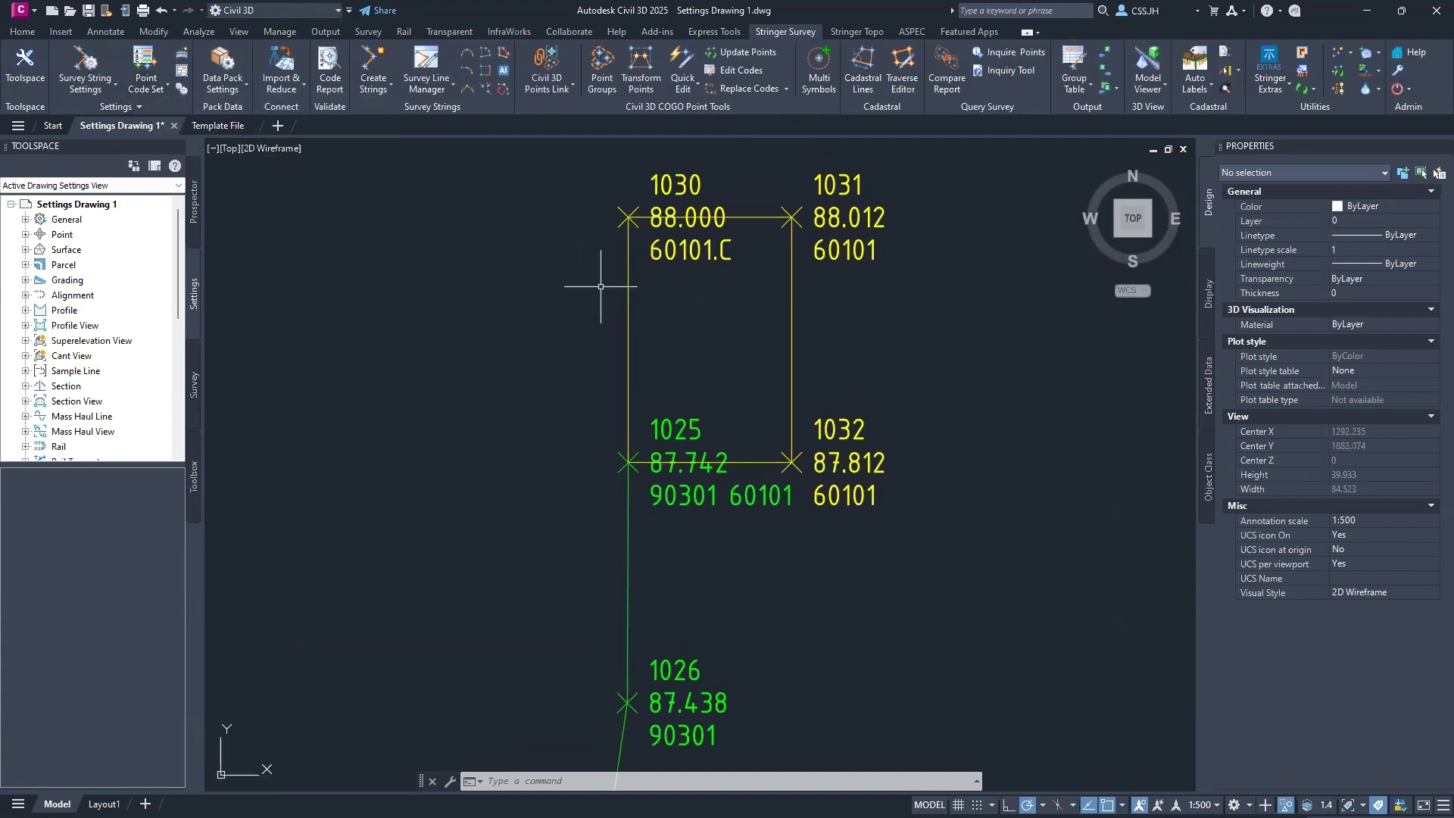
Step: Review the Numeric (Individual Layers) point code set, checking the first code's layer and point style, and close the code sets
middle_click_drag(701, 364, 664, 313)
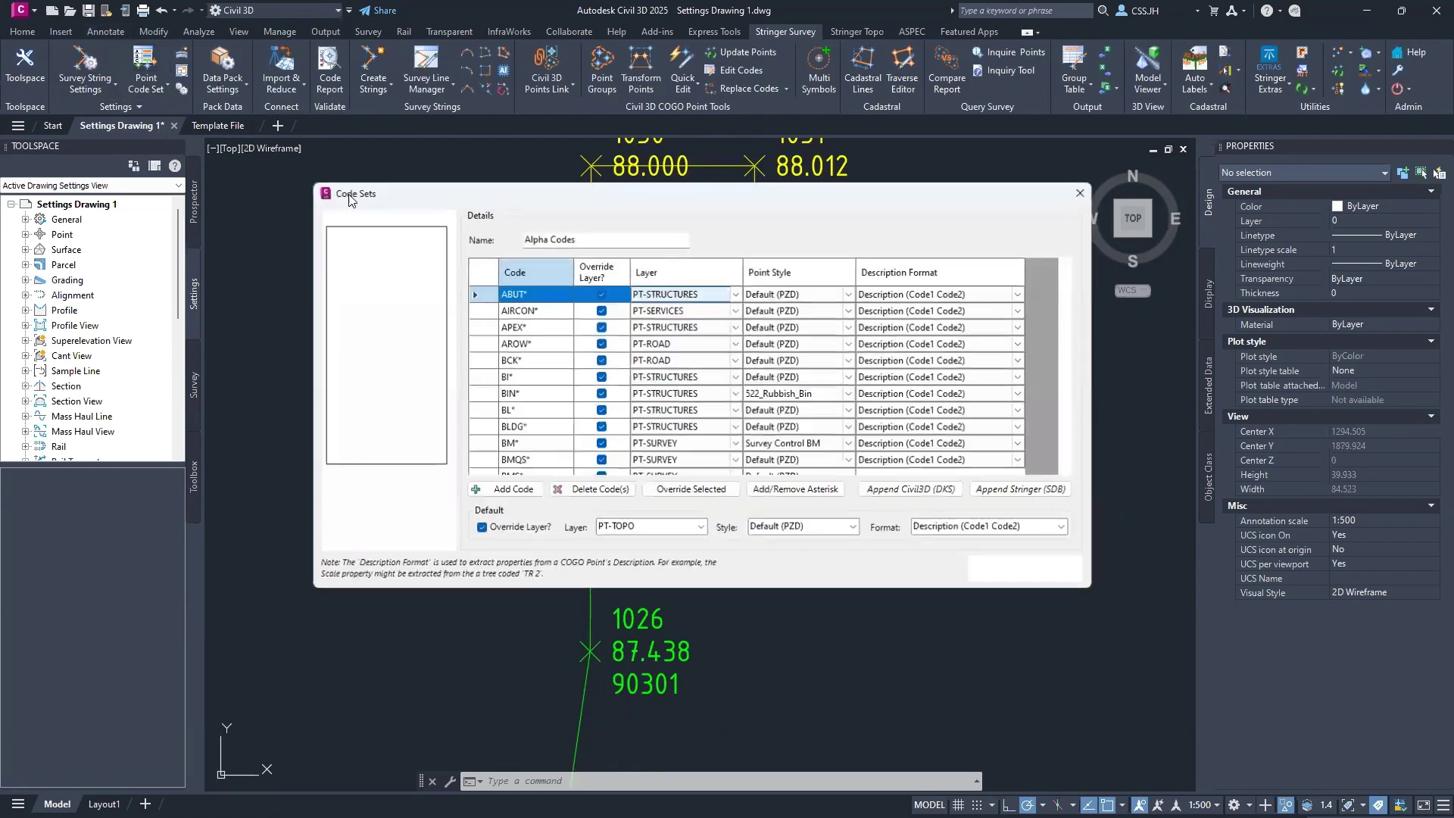
left_click(1030, 570)
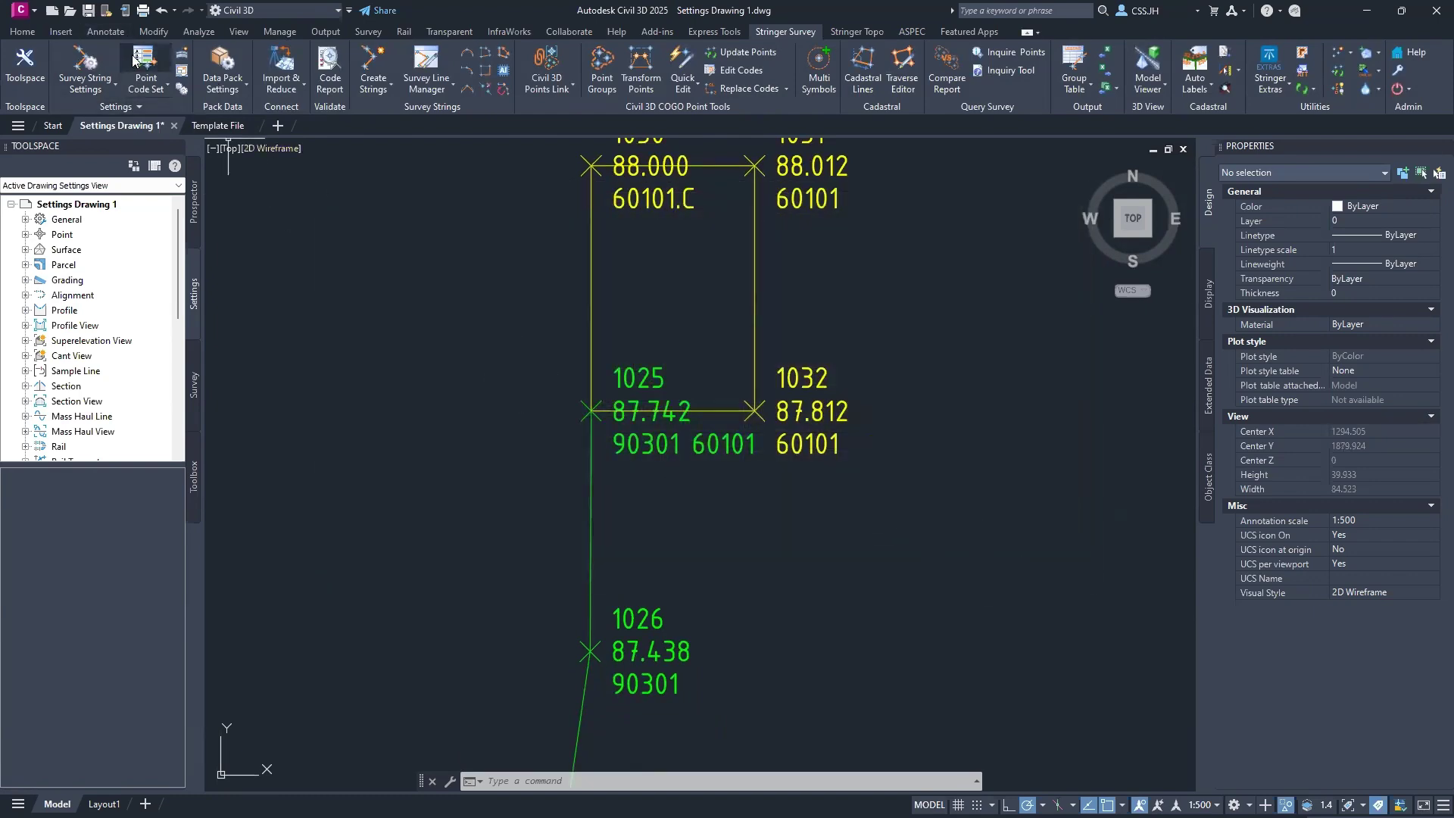
left_click(147, 74)
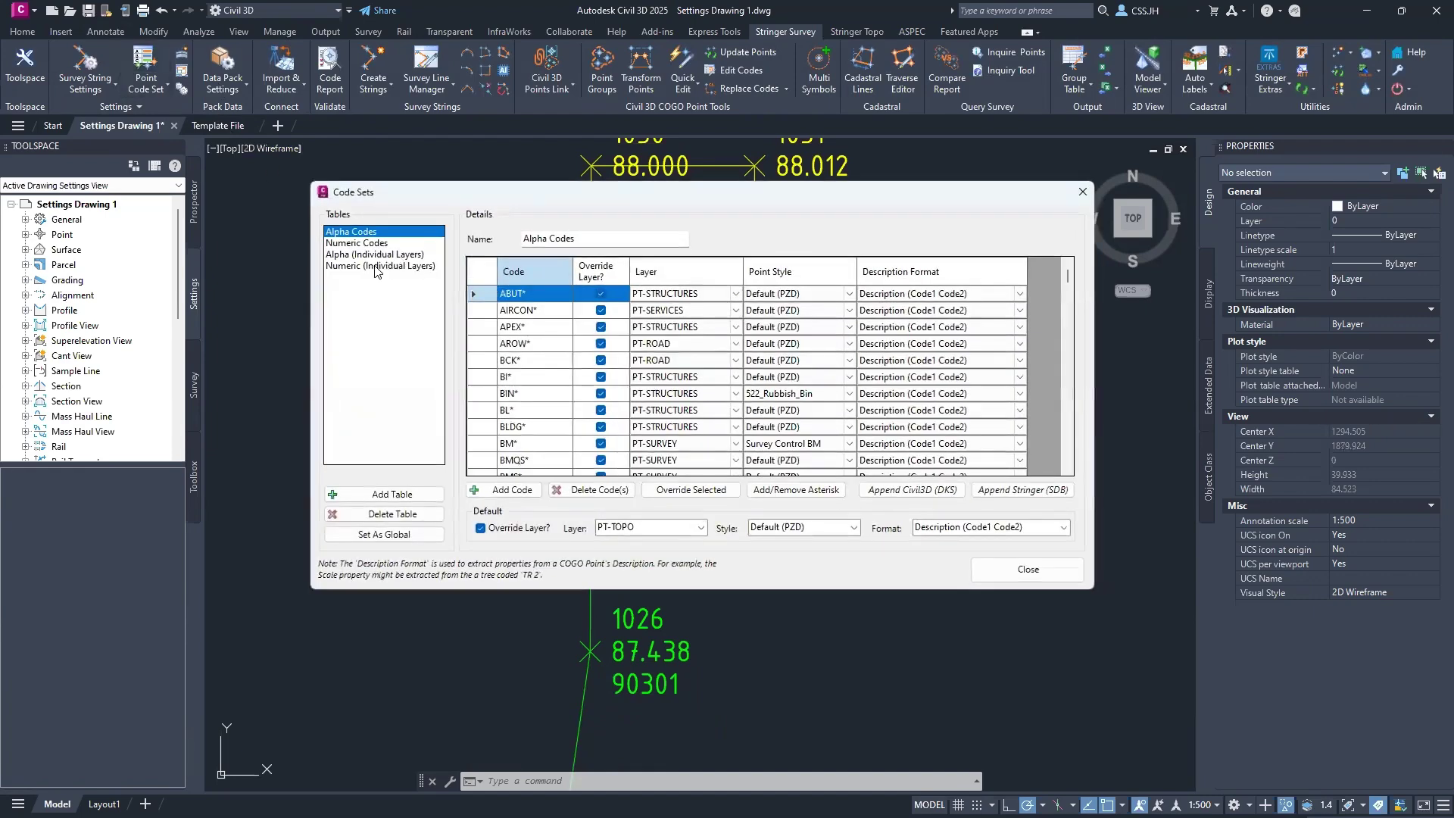
left_click(375, 267)
left_click(528, 297)
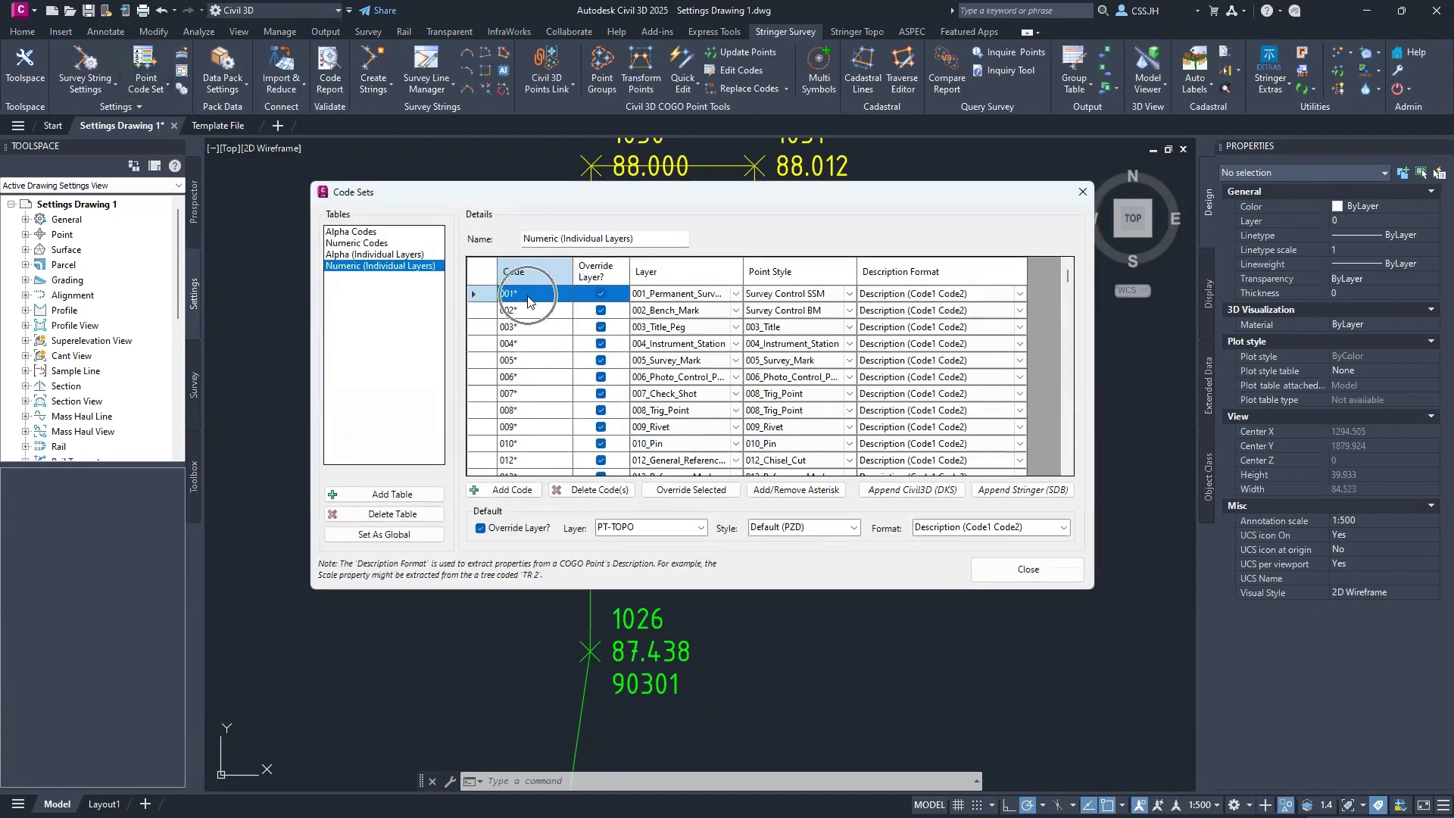
left_click(527, 300)
left_click(1021, 575)
Step: Inspect the properties of the tree symbol block at point 1246 and clear the selection
middle_click_drag(958, 568, 861, 346)
middle_click_drag(1022, 545, 899, 411)
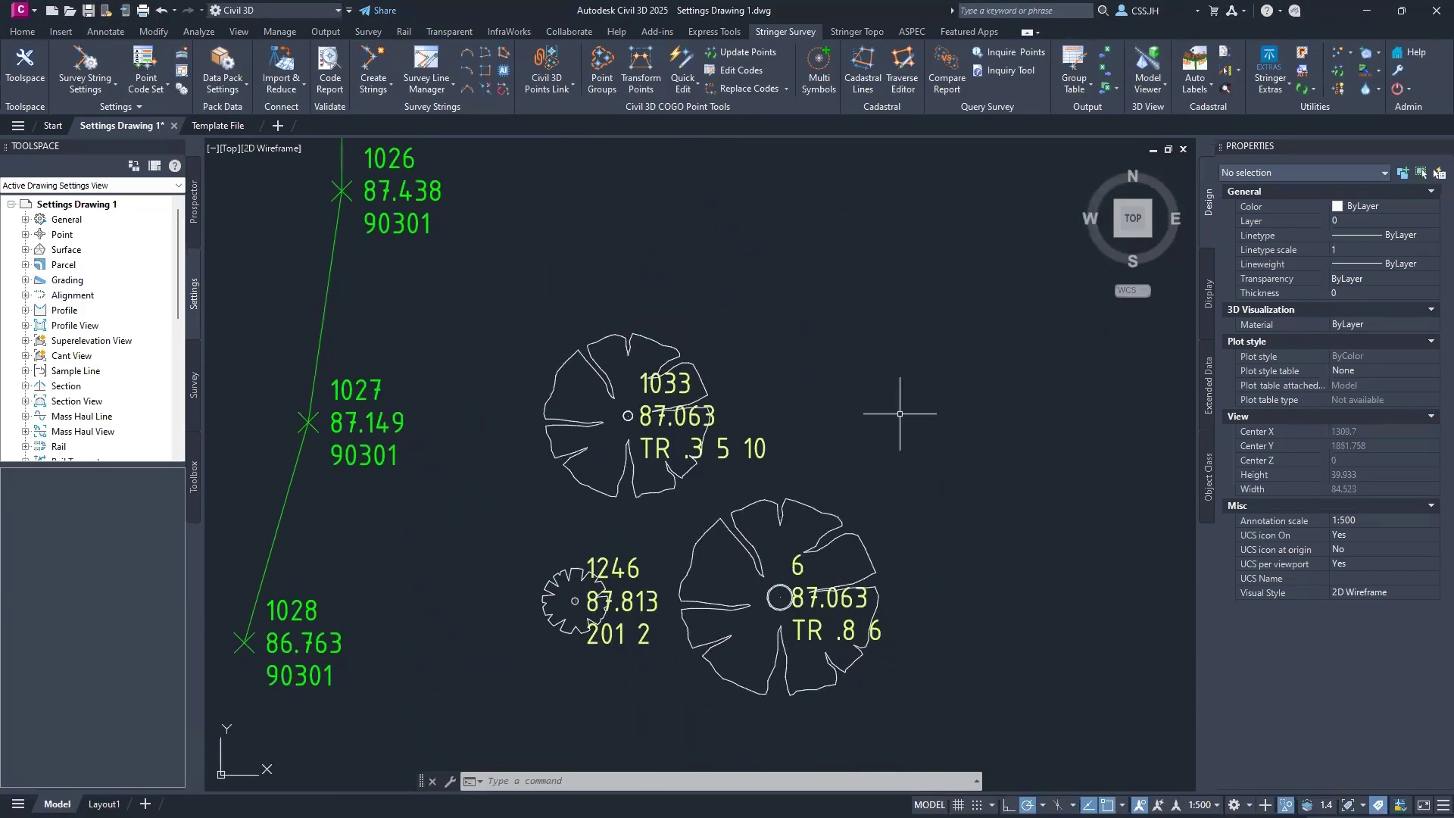
middle_click_drag(941, 492, 942, 495)
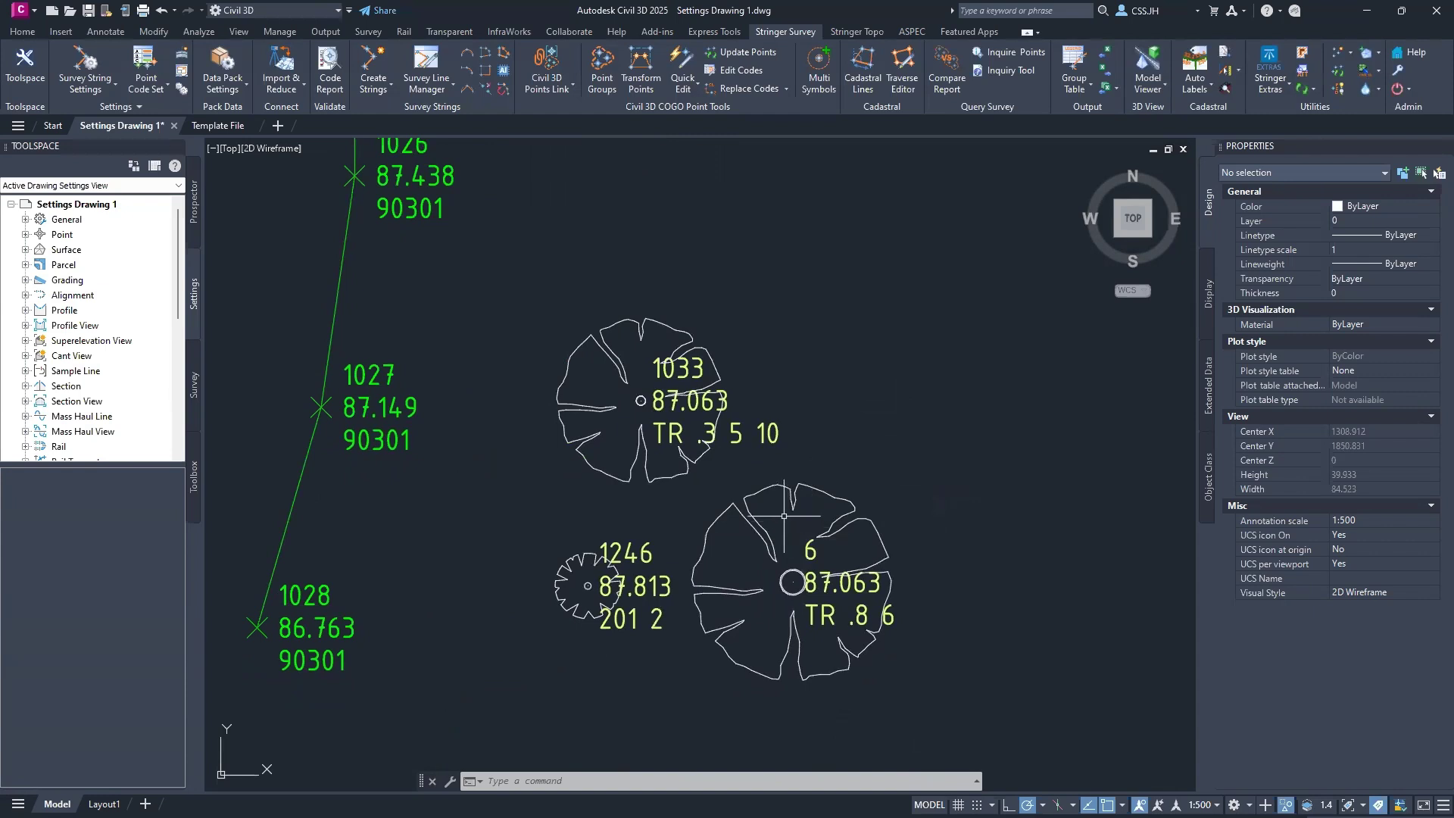
middle_click_drag(715, 578, 816, 489)
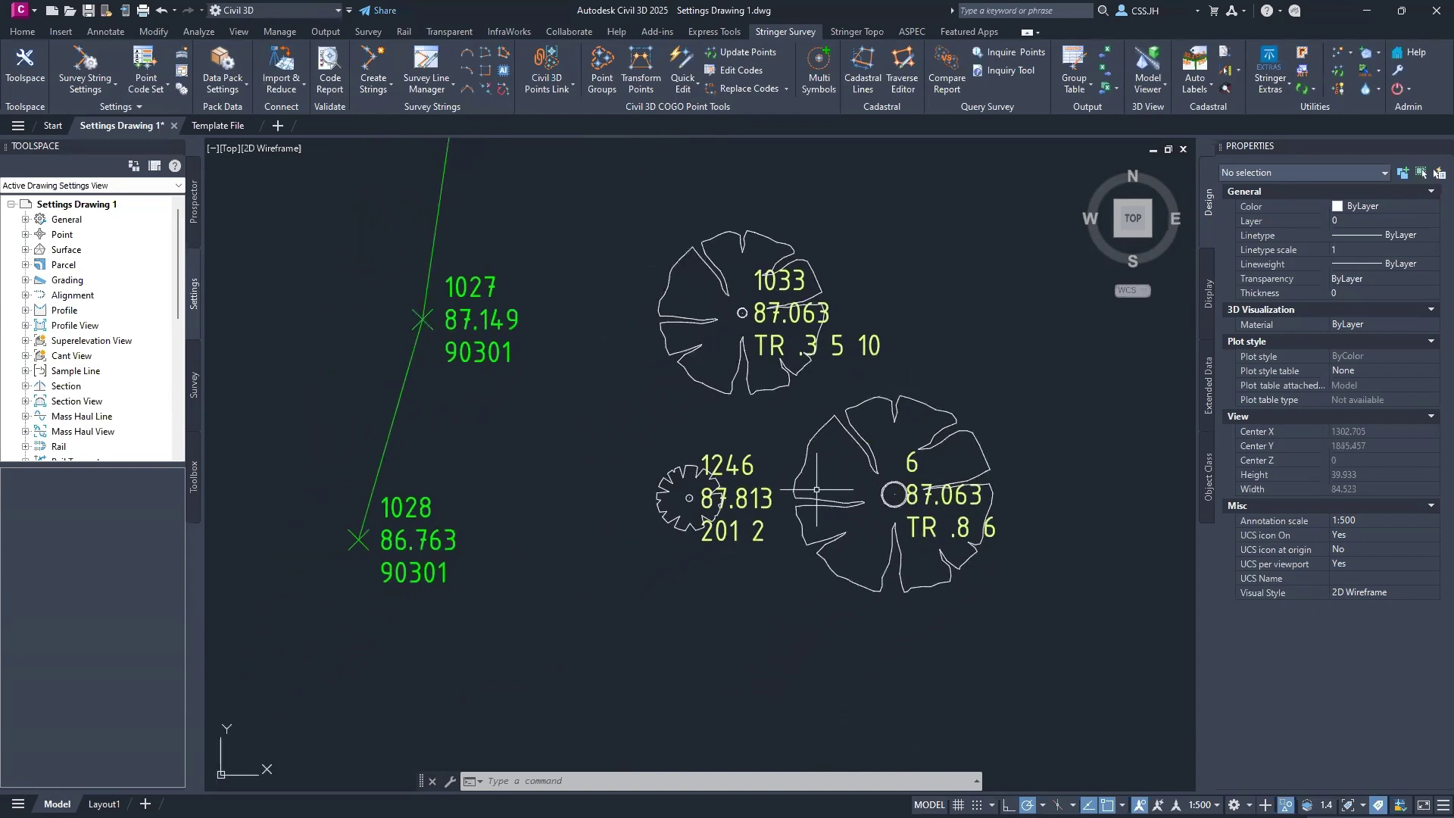
middle_click_drag(798, 553, 754, 557)
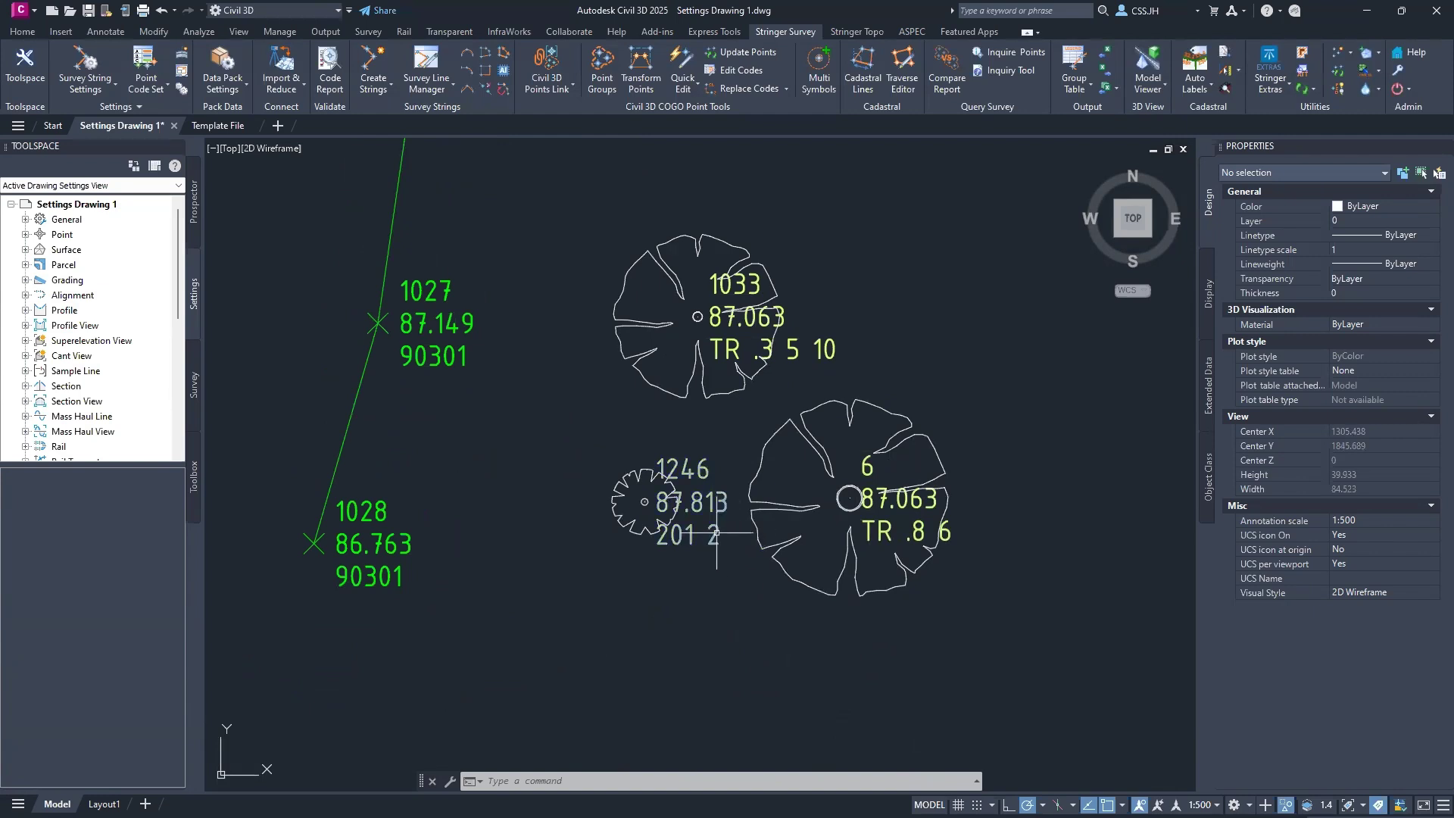
left_click(679, 538)
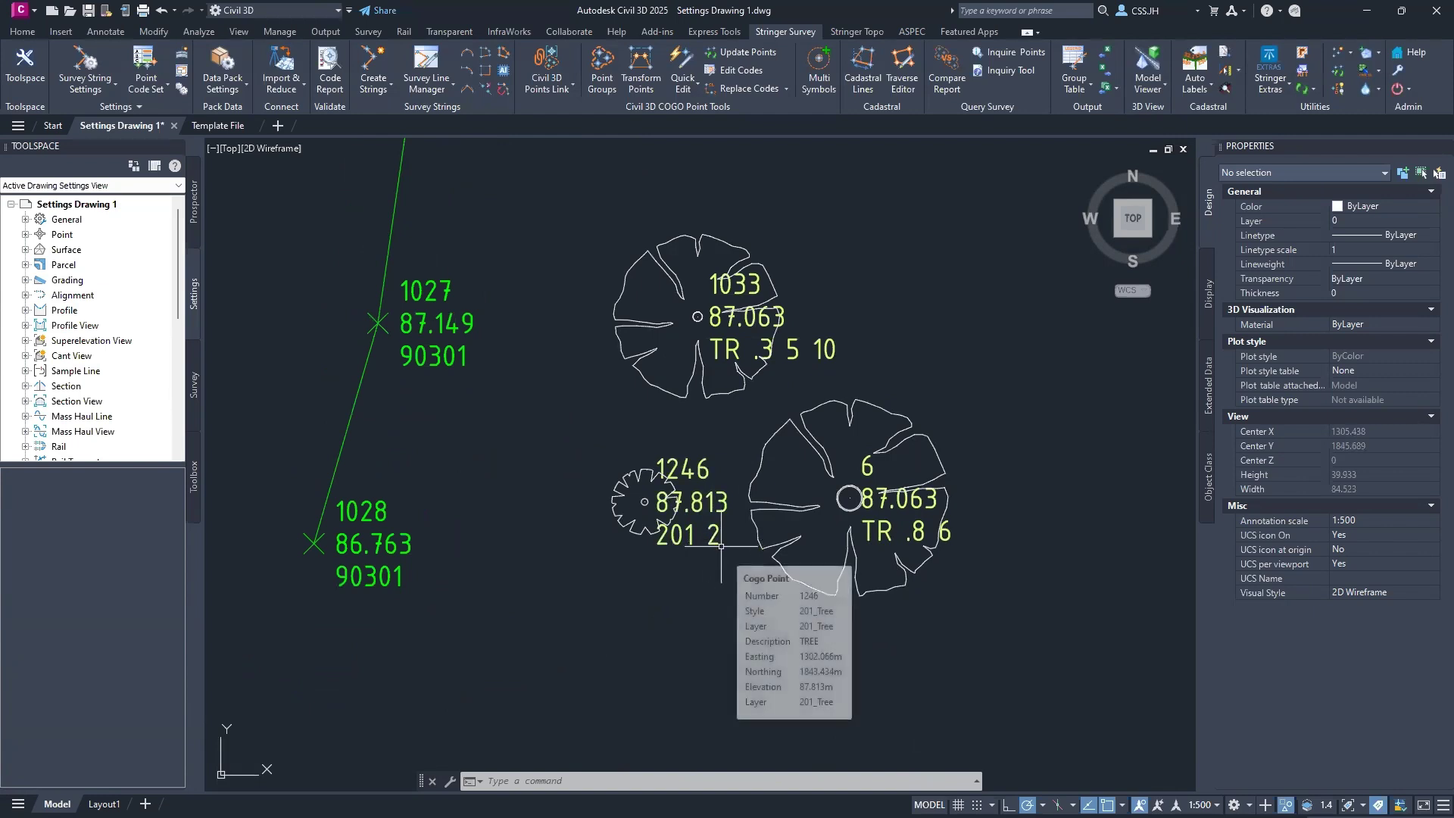
left_click(652, 530)
left_click(647, 513)
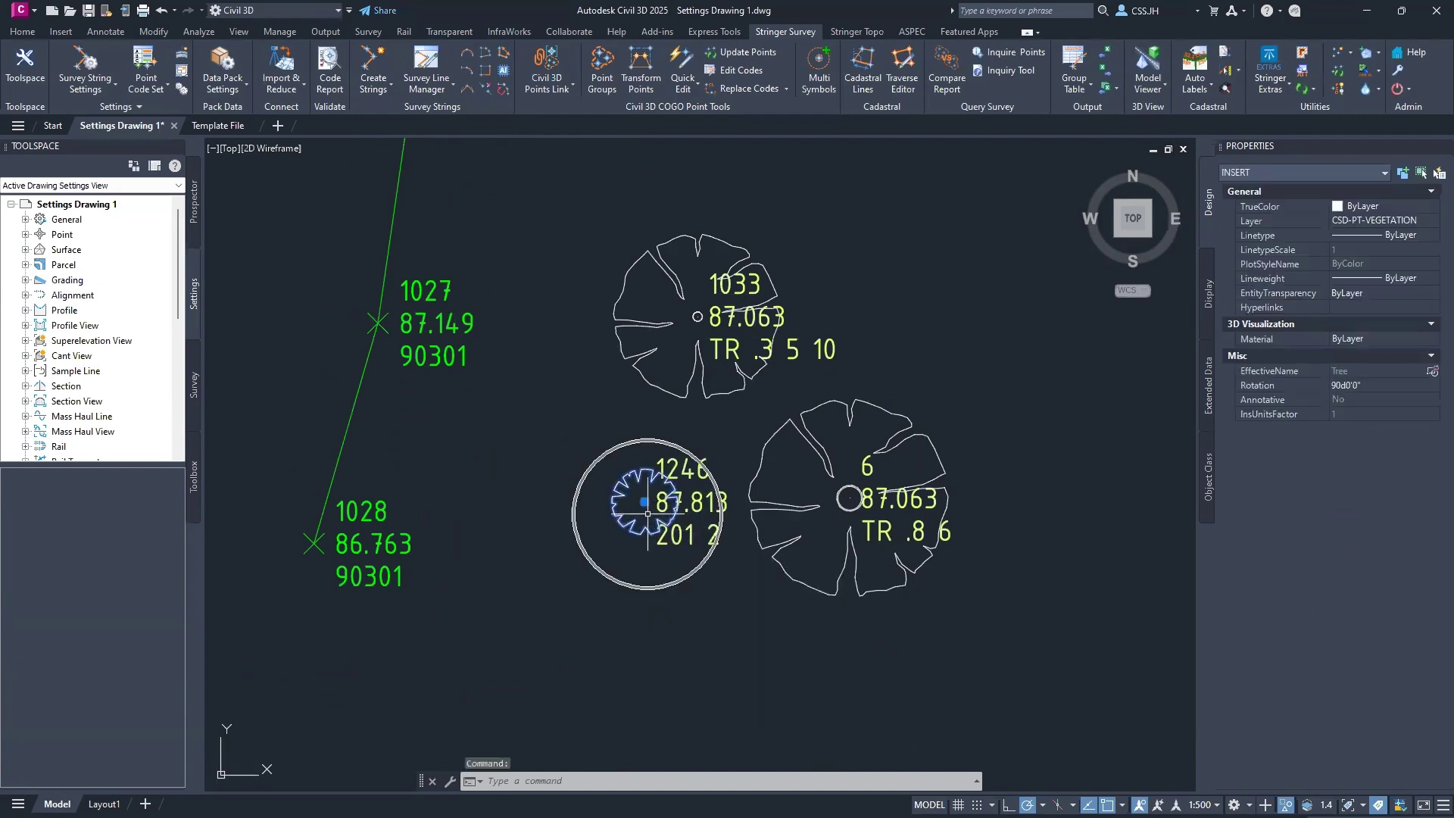
key("Escape")
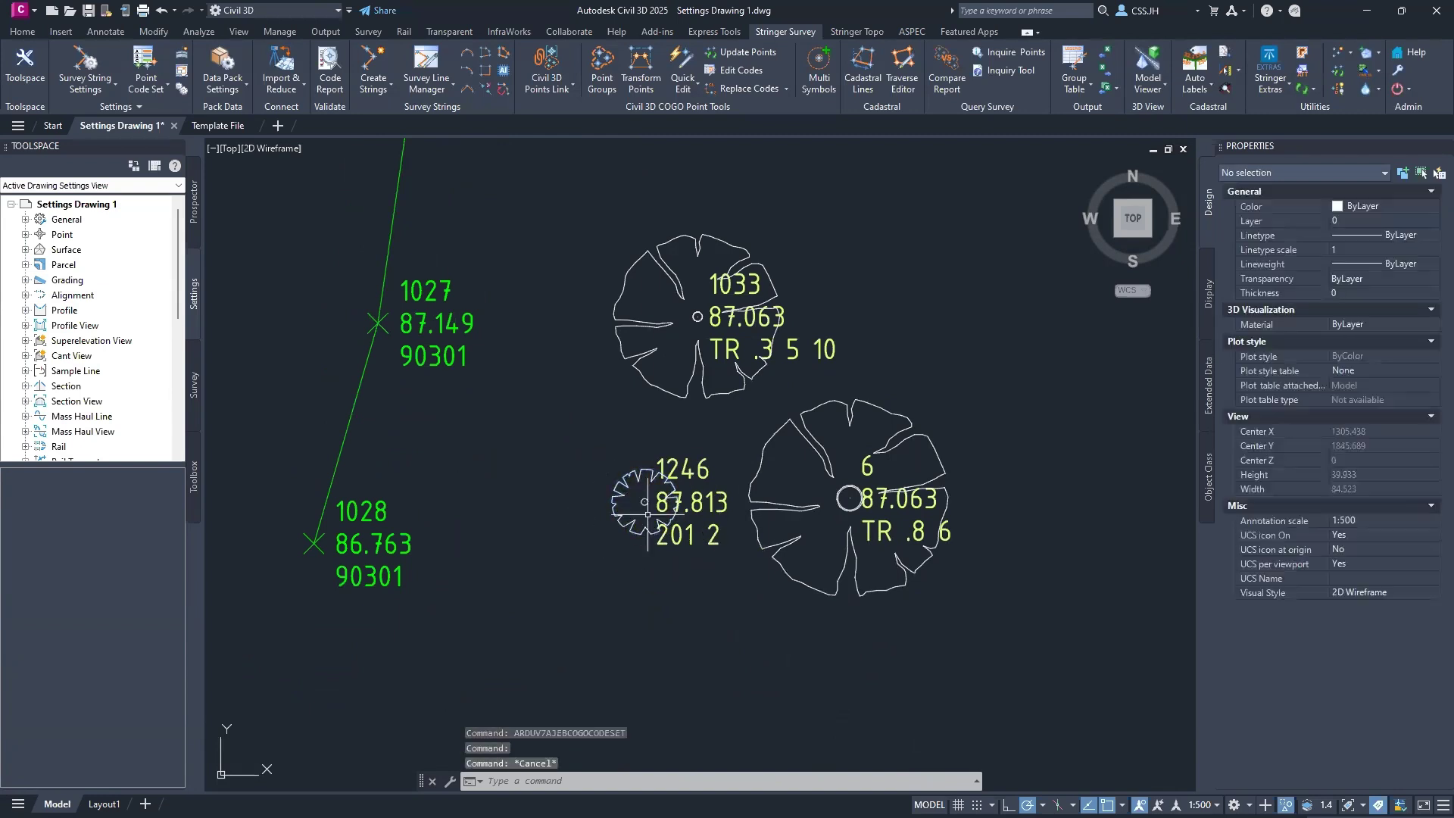
Step: Inspect the canopy and trunk blocks of the tree at point 6 one after the other, and clear the selection
left_click(849, 498)
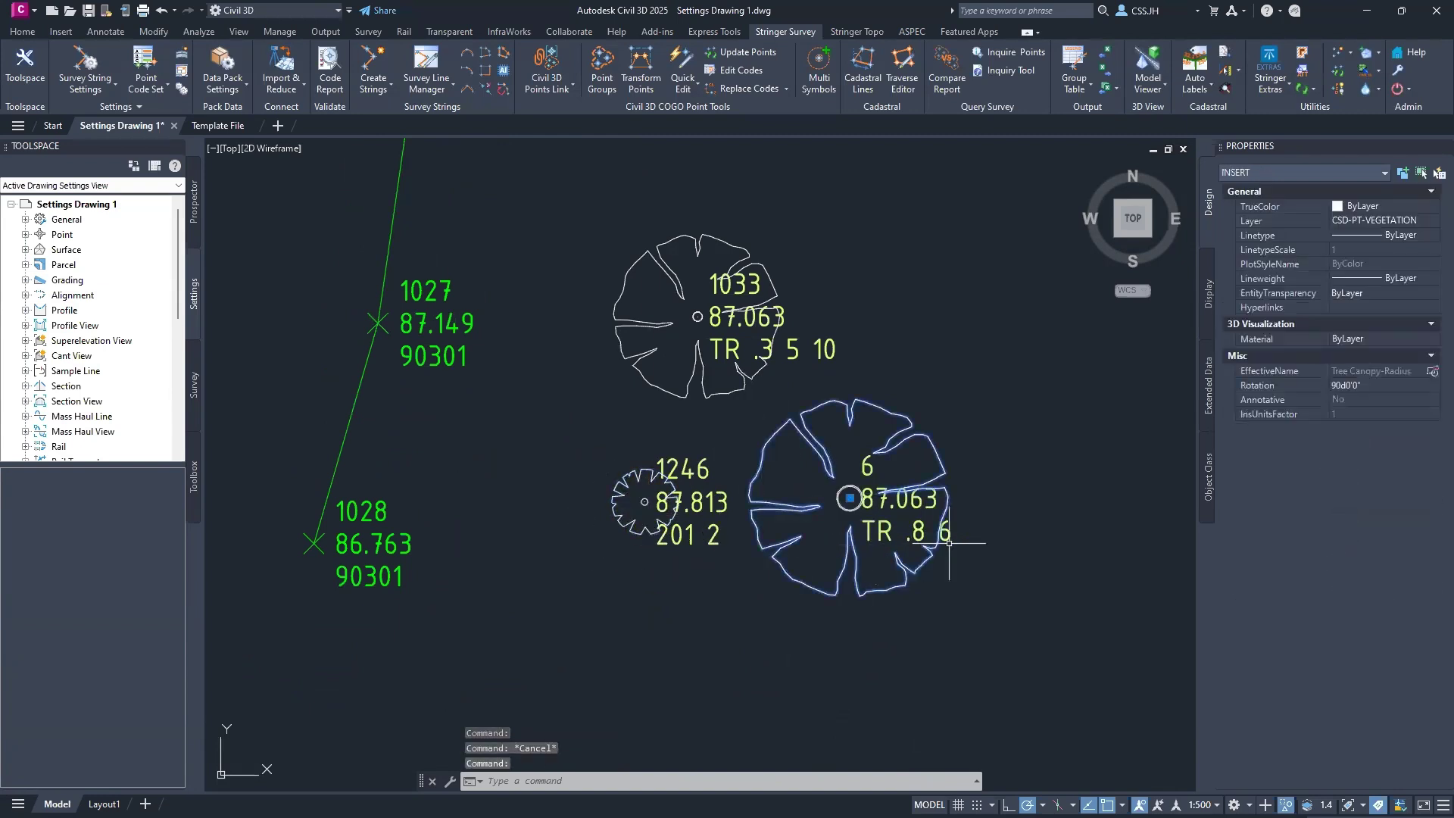
key("Escape")
left_click(849, 499)
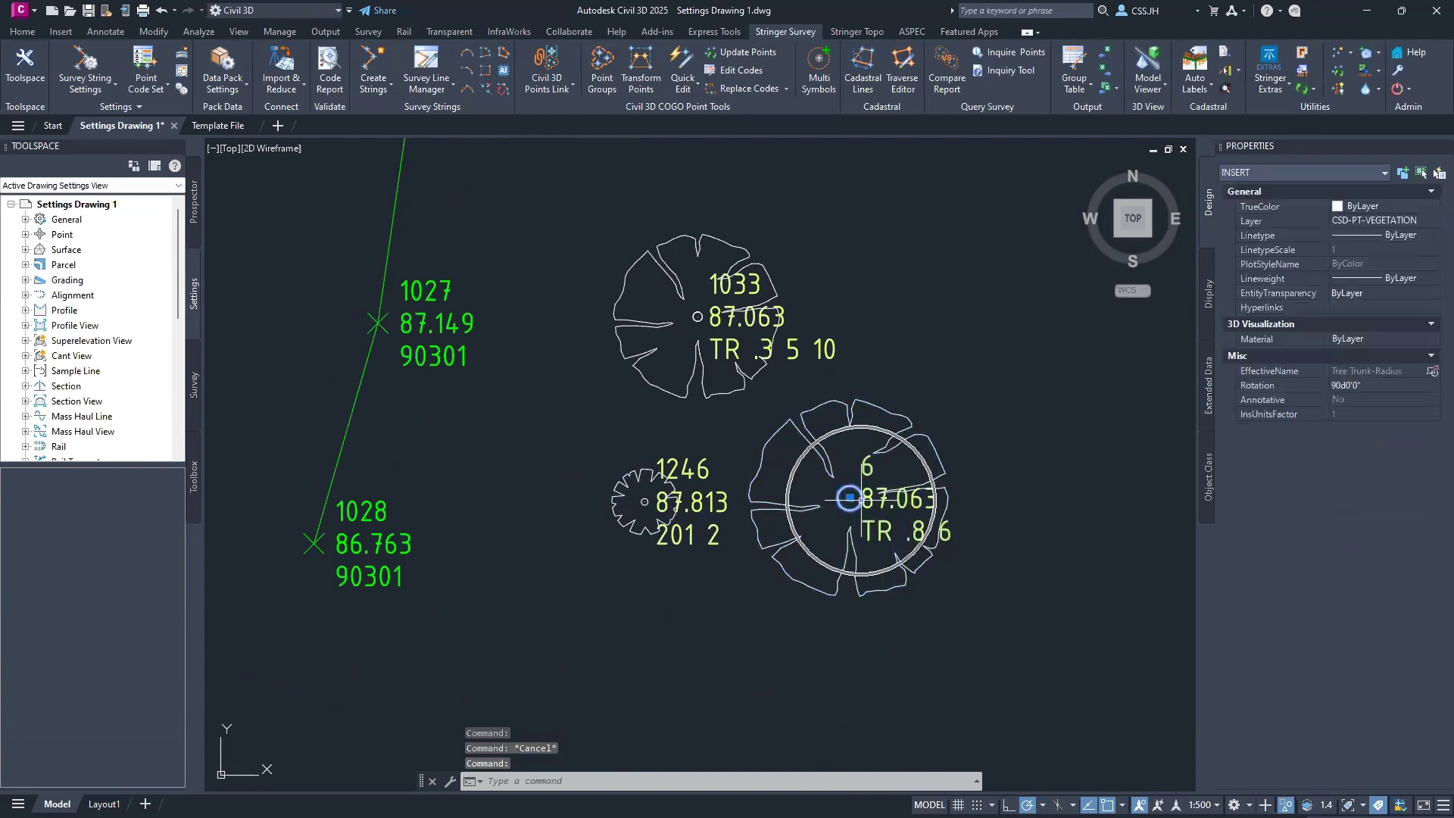
key("Escape")
key("Escape")
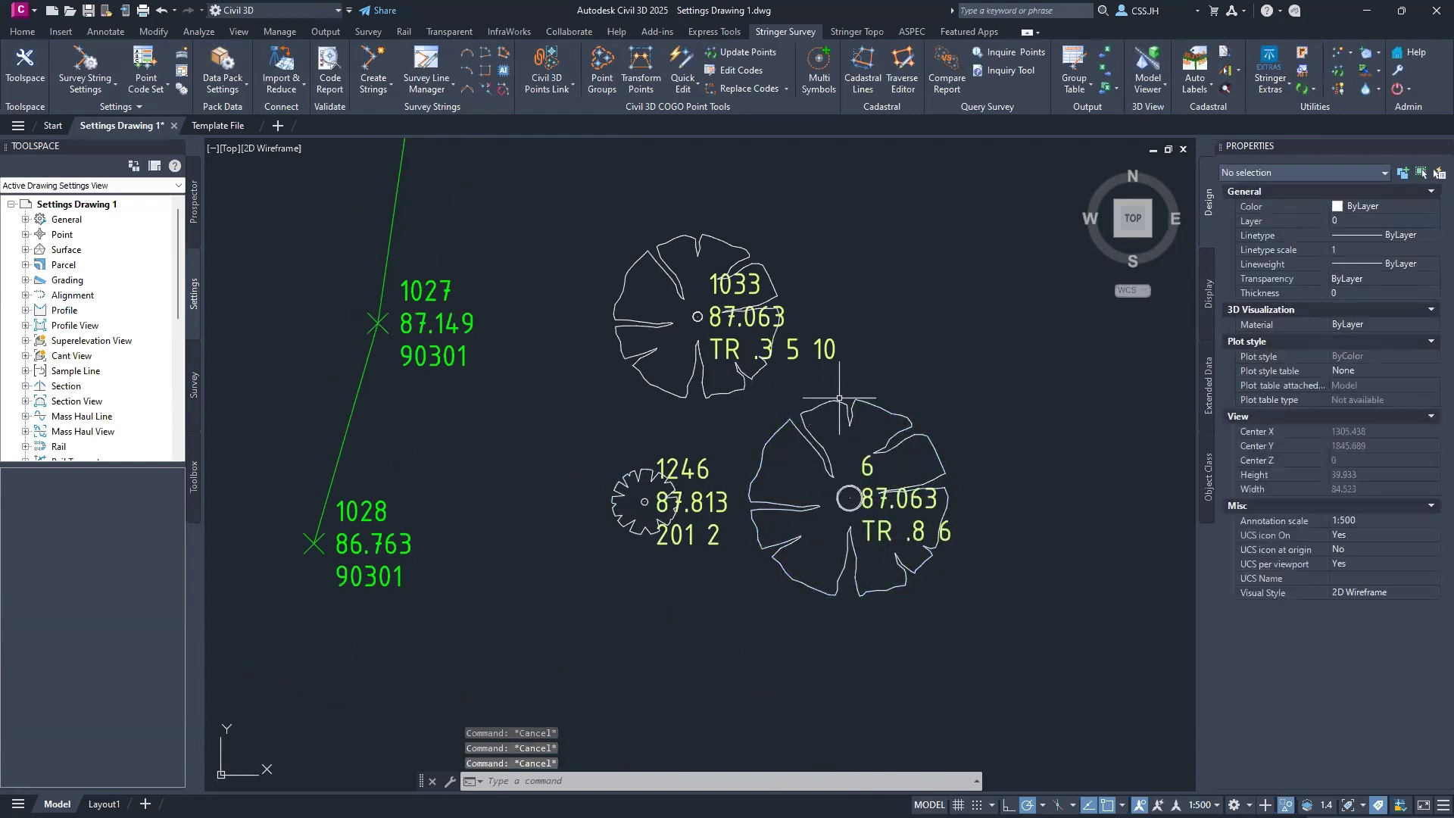
Step: Review the Trees-by Radius (2D Blocks) multi symbol settings against the tree points in the drawing, and close them
left_click(820, 75)
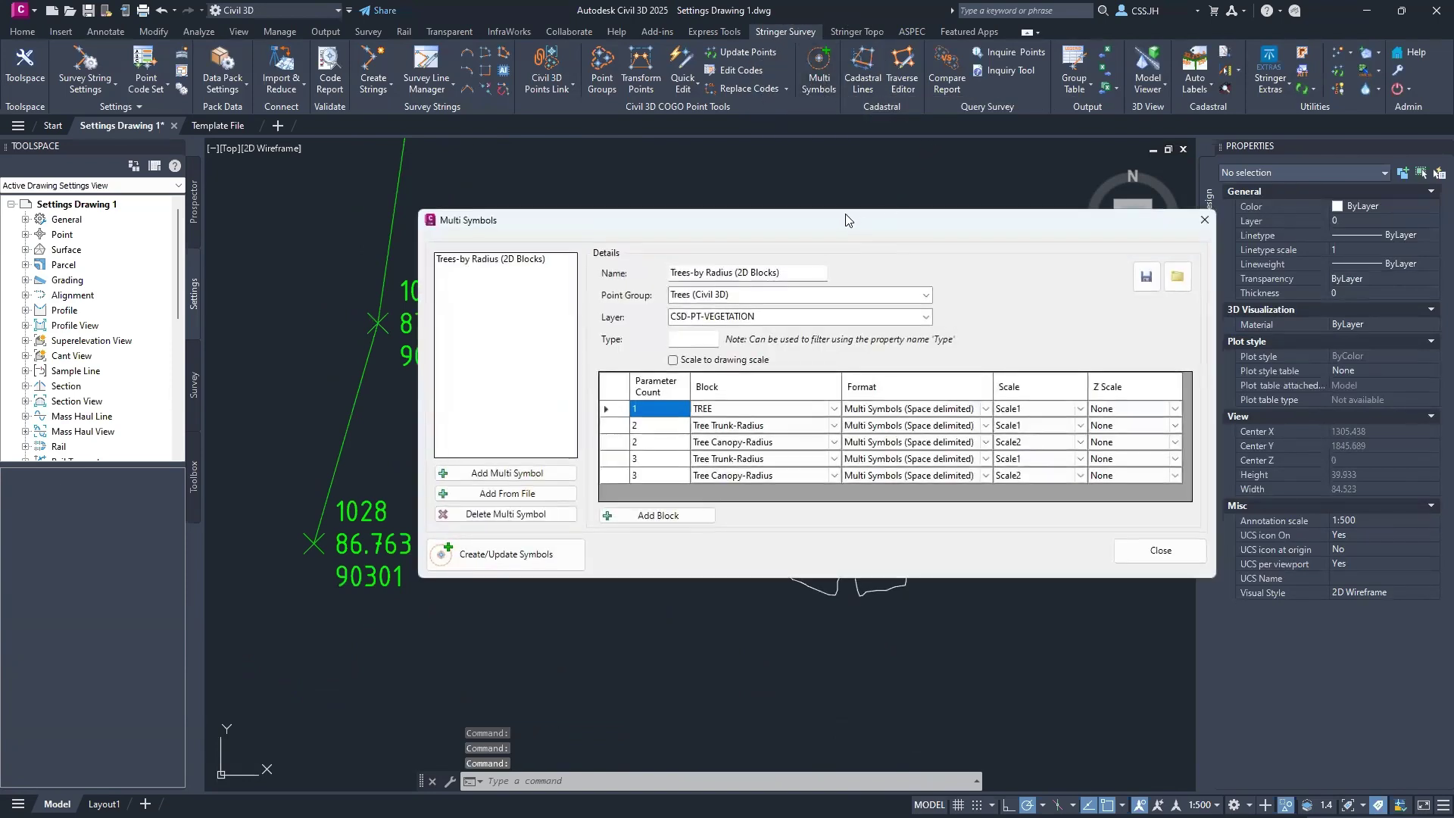
left_click_drag(846, 219, 1043, 128)
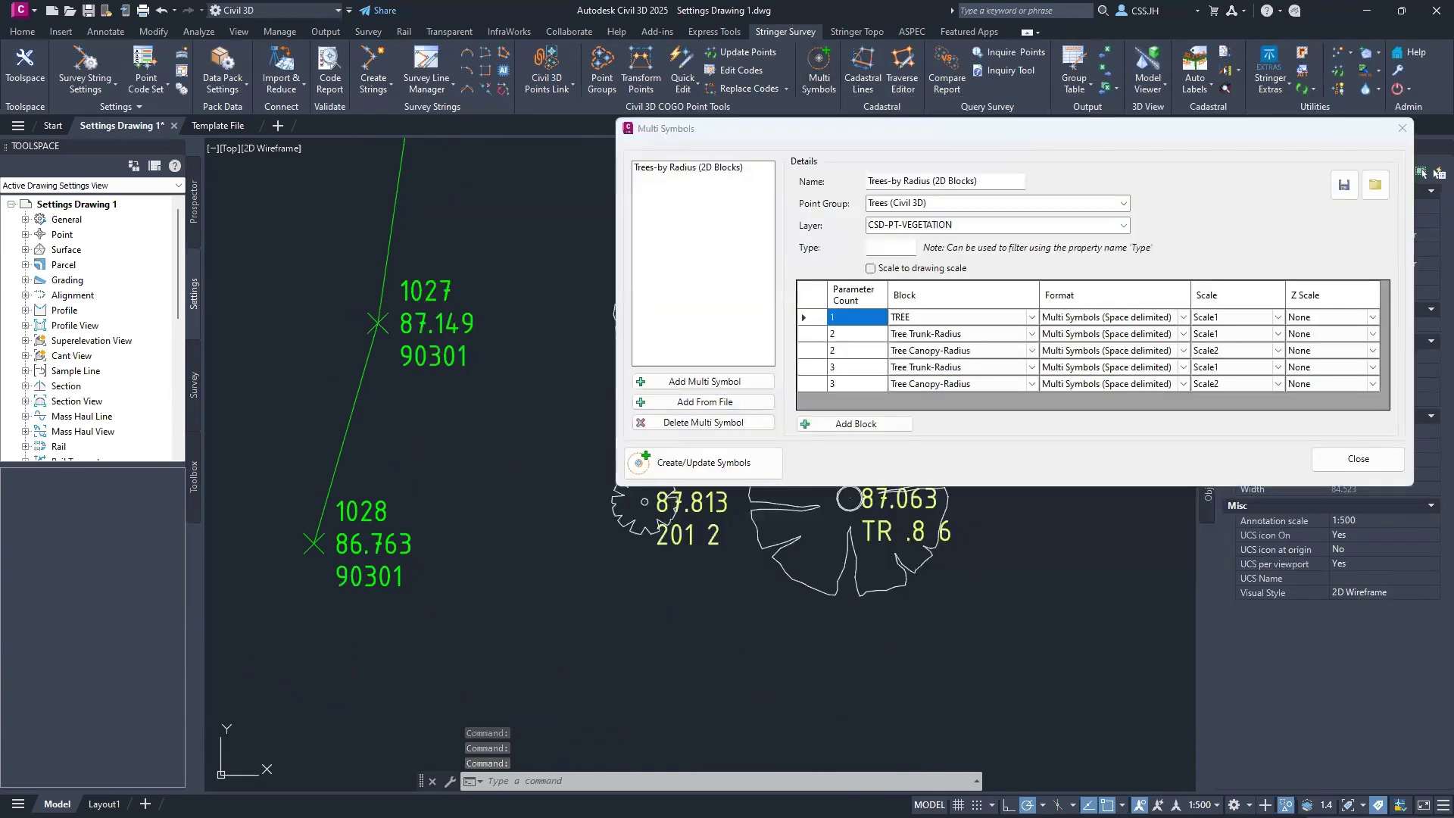
mouse_move(574, 318)
middle_mouse_down()
mouse_move(303, 378)
mouse_move(300, 397)
middle_mouse_up()
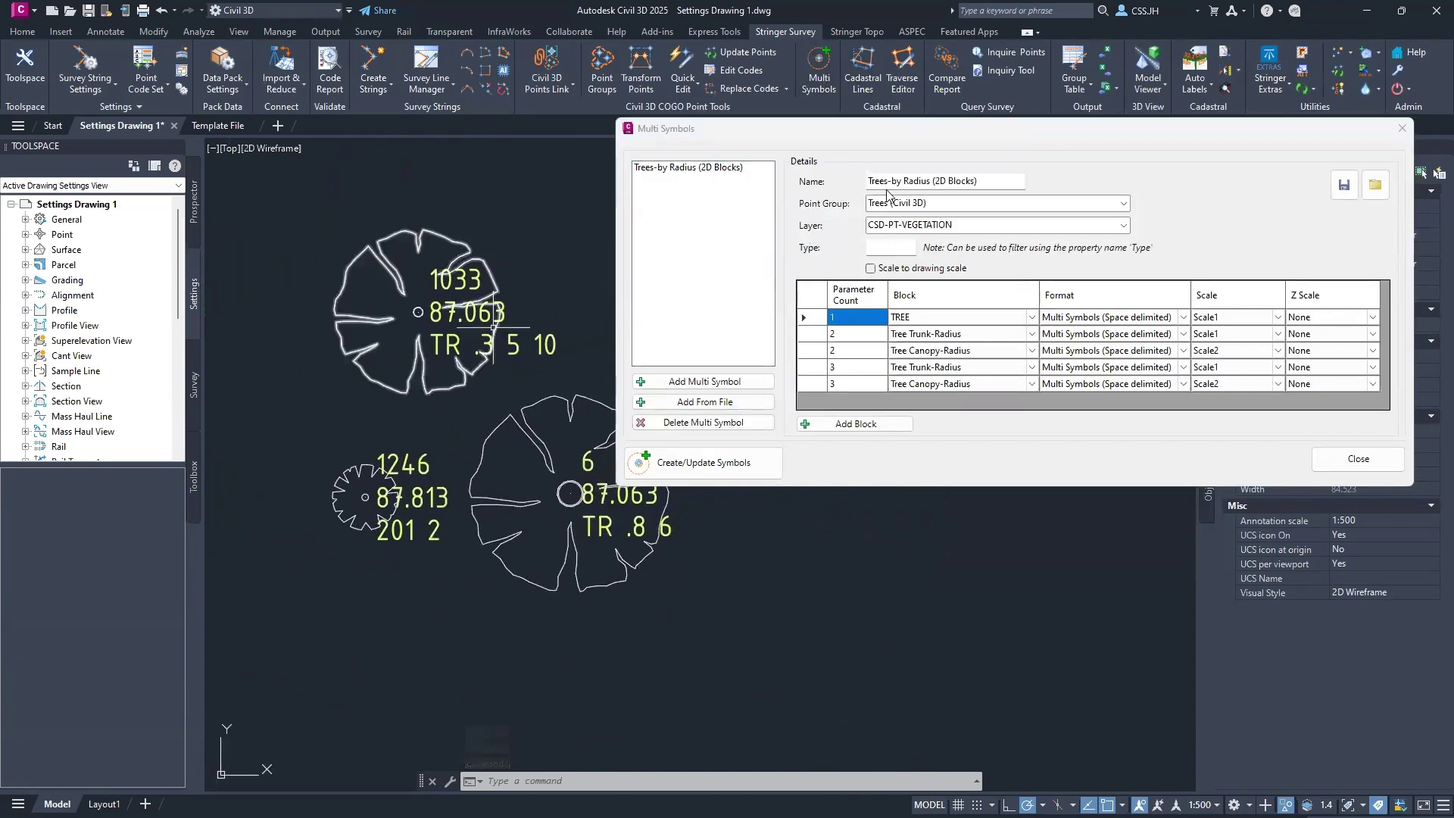
left_click_drag(1043, 129, 1021, 97)
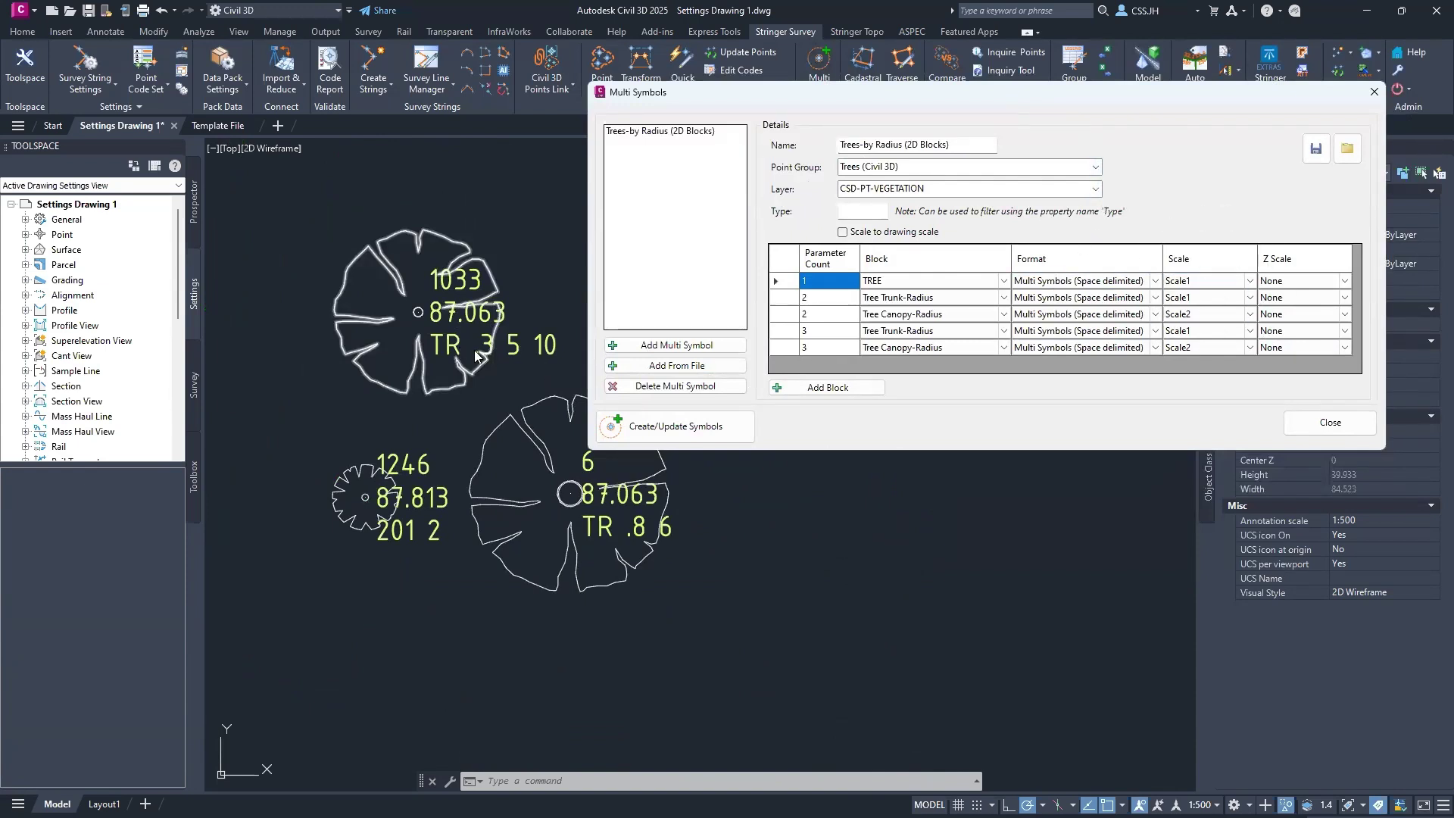
left_click(1302, 424)
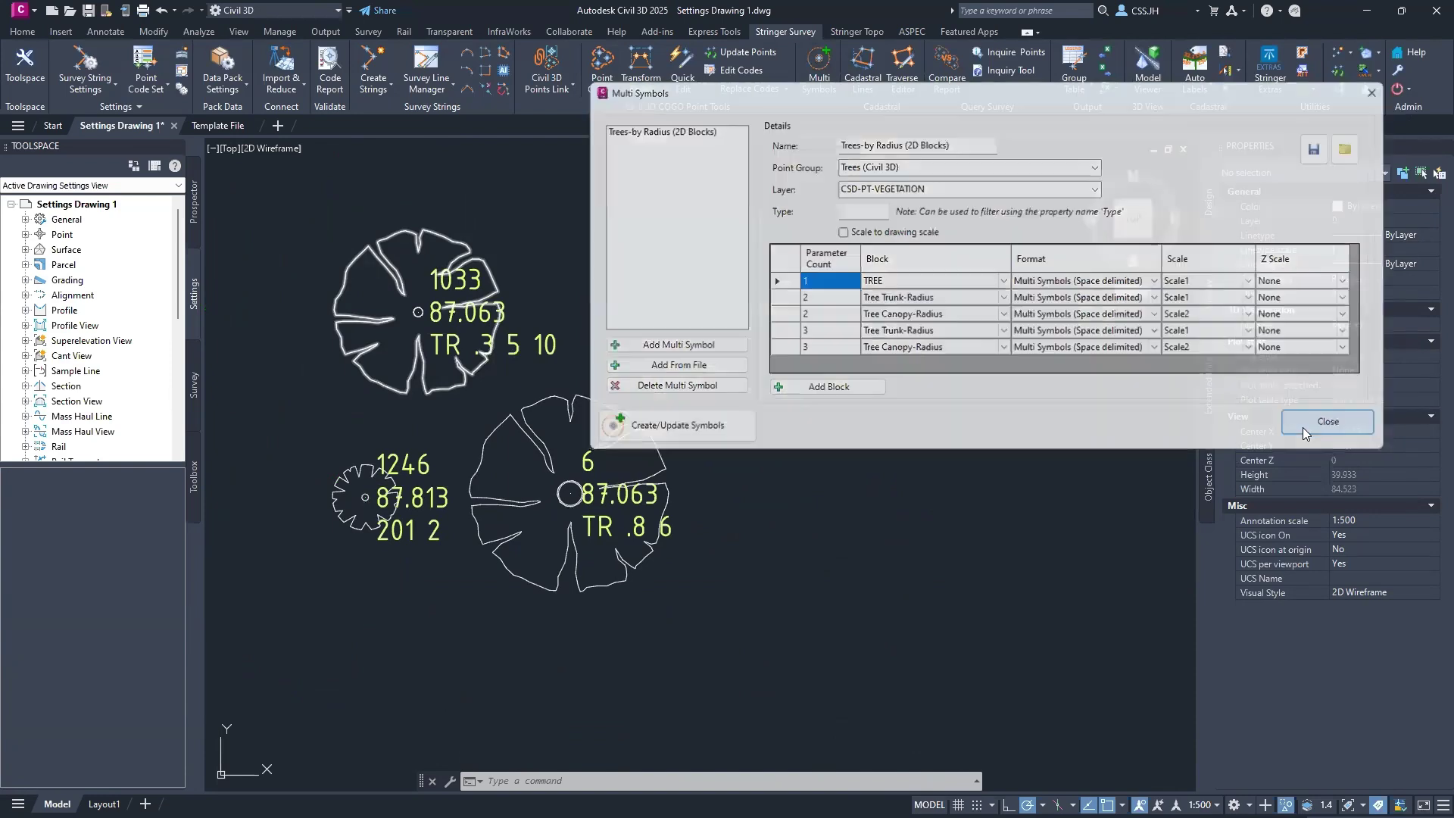
Step: Check the description format assigned to code 201* (201_Tree) in the Numeric (Individual Layers) point code set
middle_click_drag(679, 347, 802, 343)
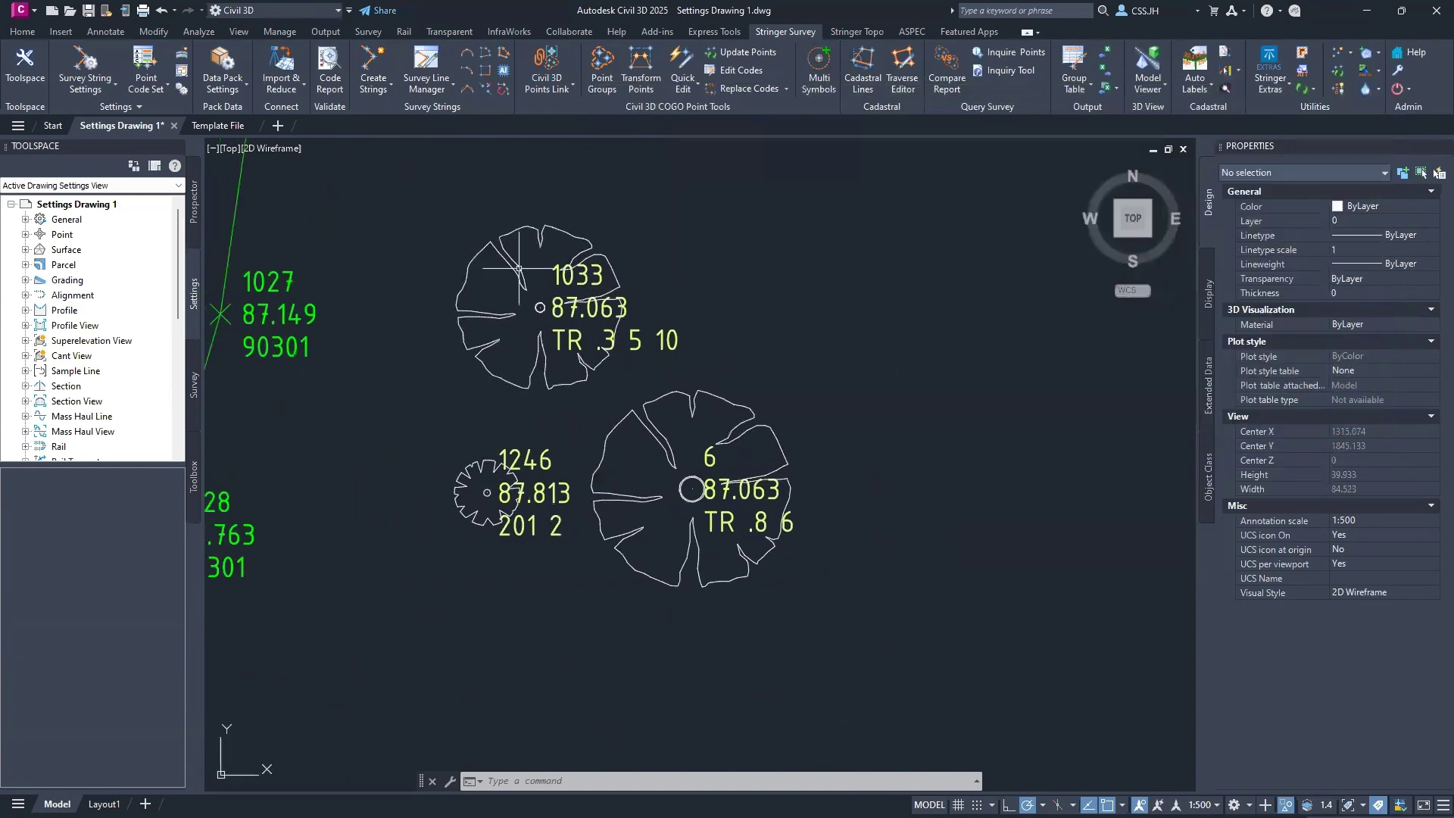
left_click(144, 57)
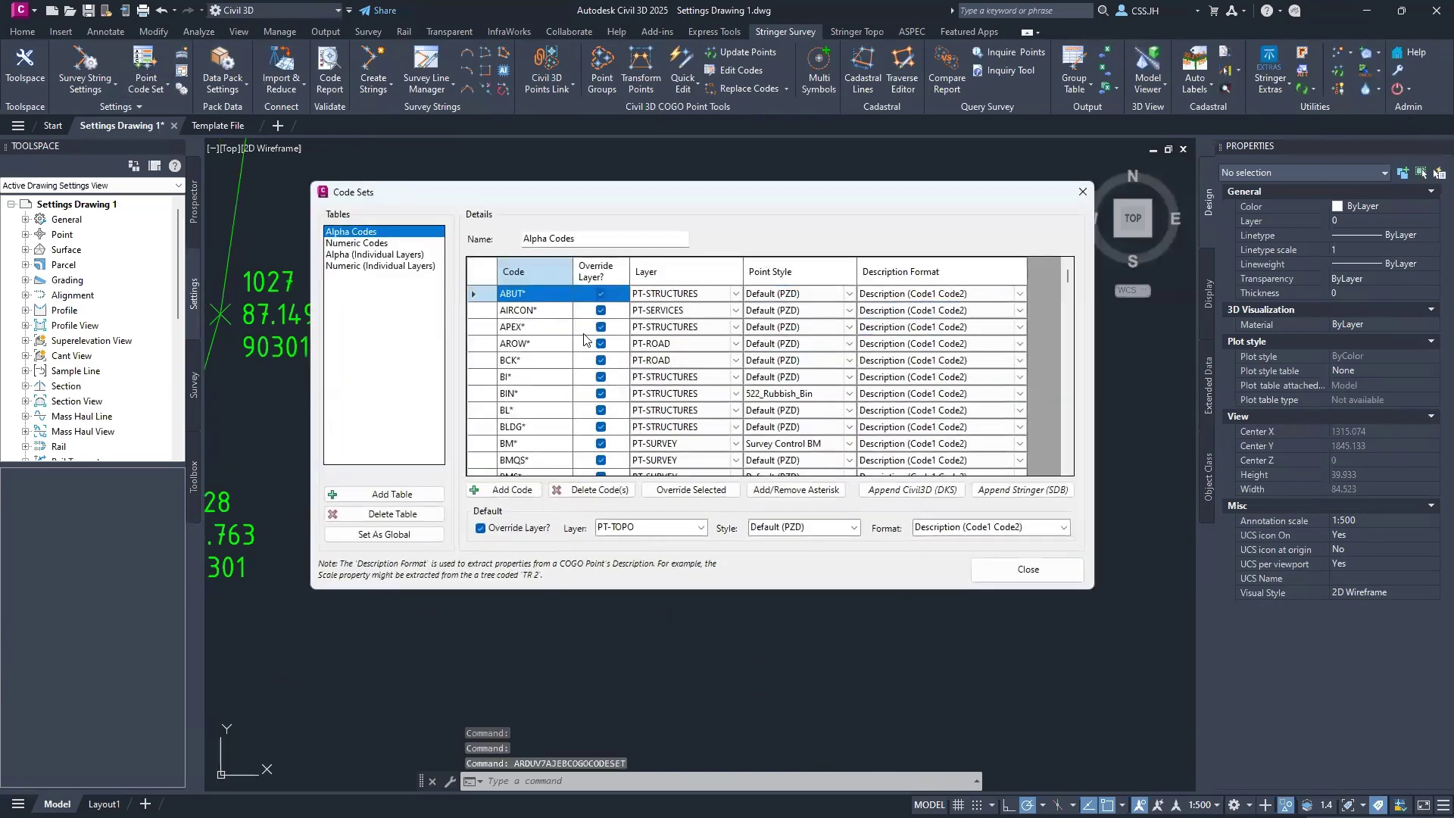
left_click(388, 265)
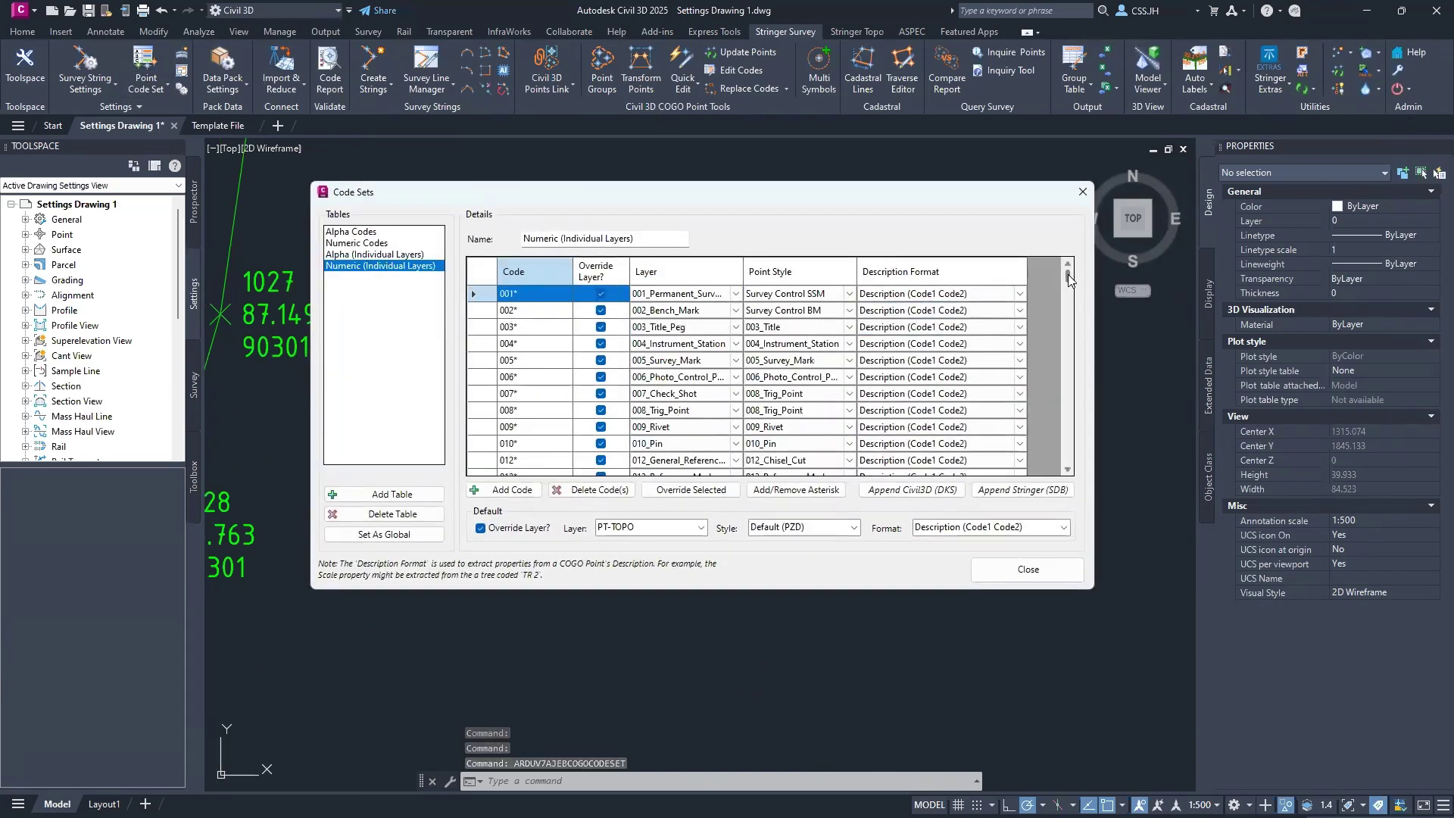
mouse_move(1068, 282)
left_mouse_down()
mouse_move(1065, 347)
mouse_move(1045, 299)
left_mouse_up()
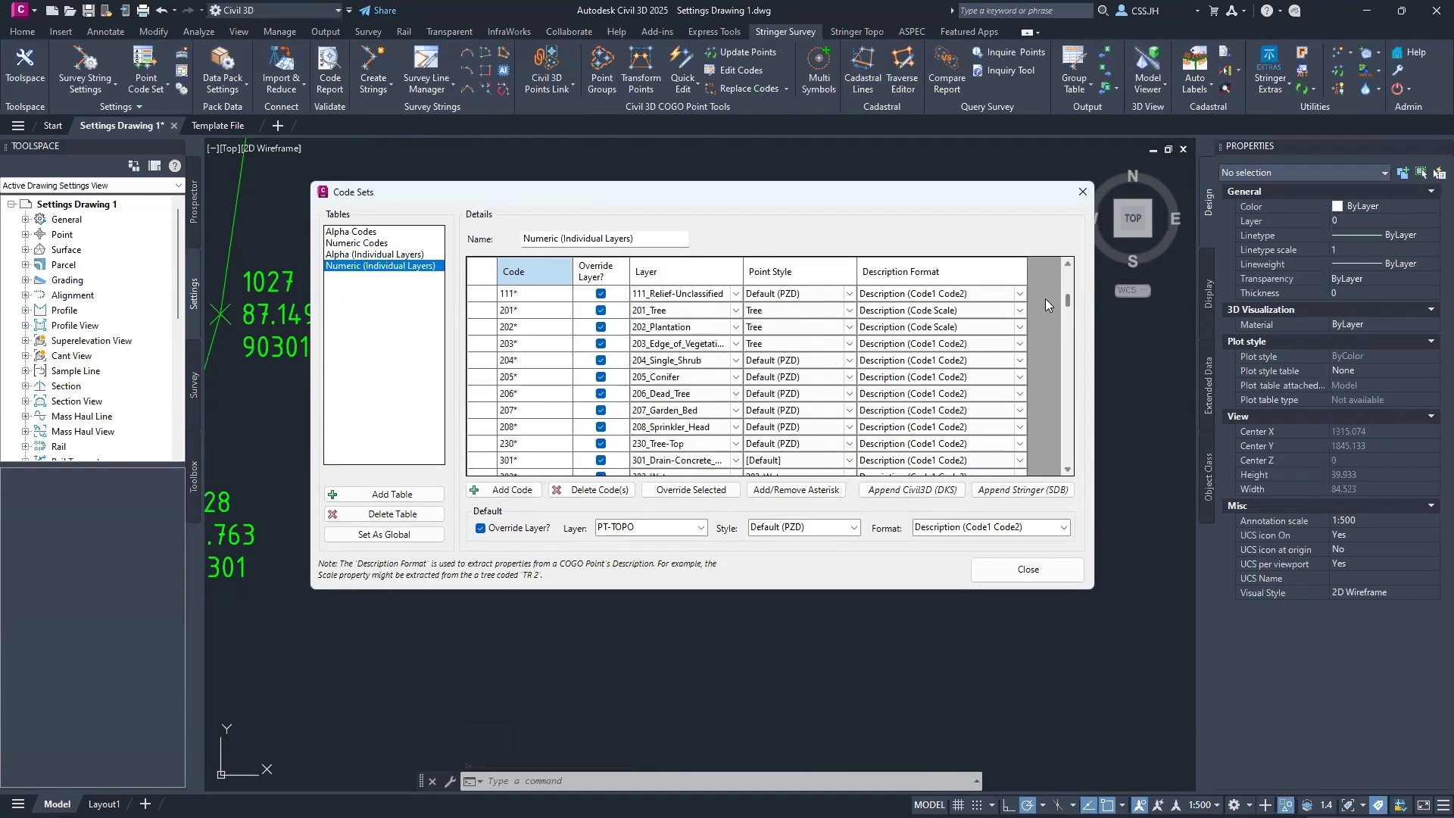
left_click(938, 312)
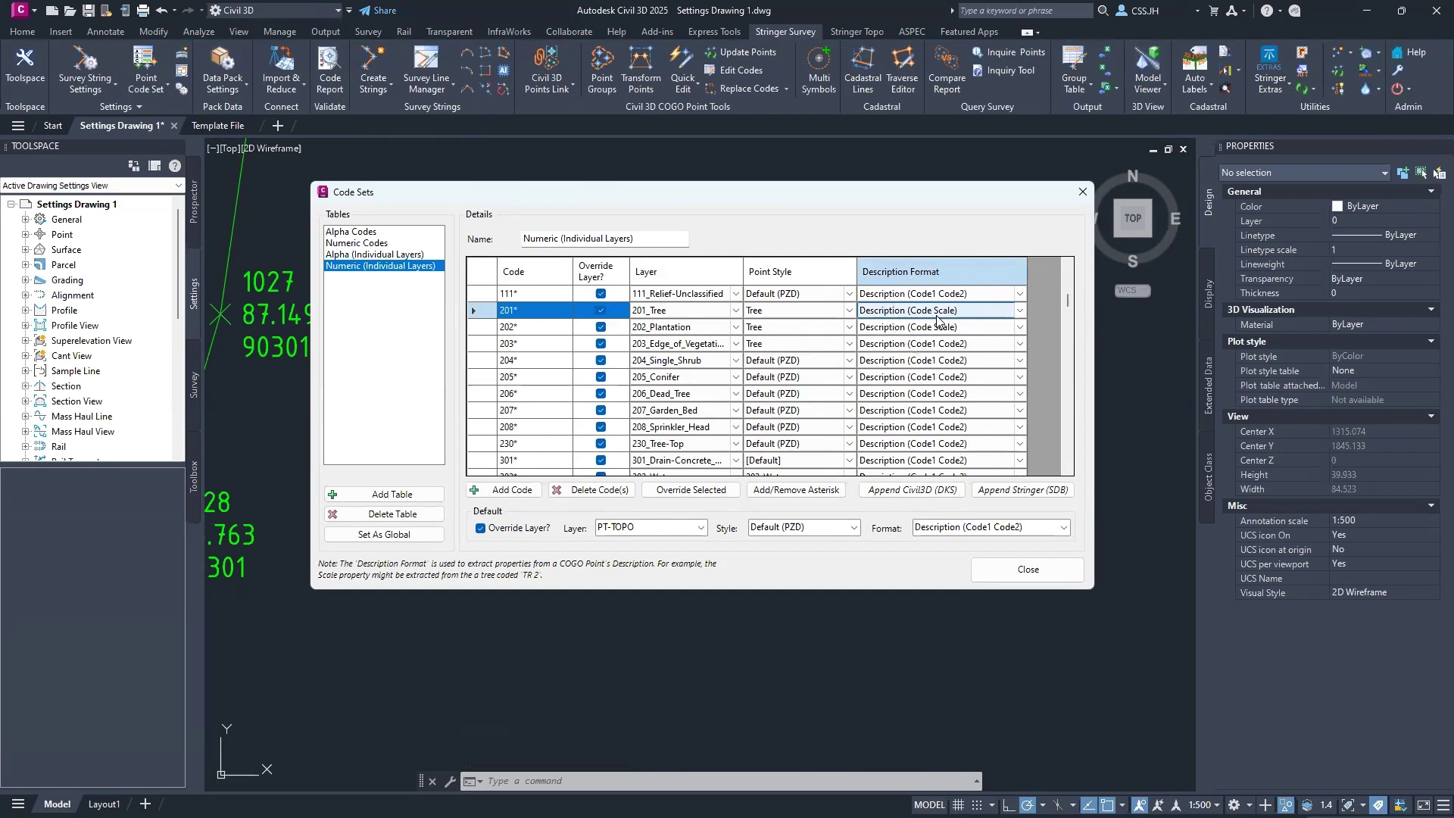
left_click(938, 317)
left_click(1027, 569)
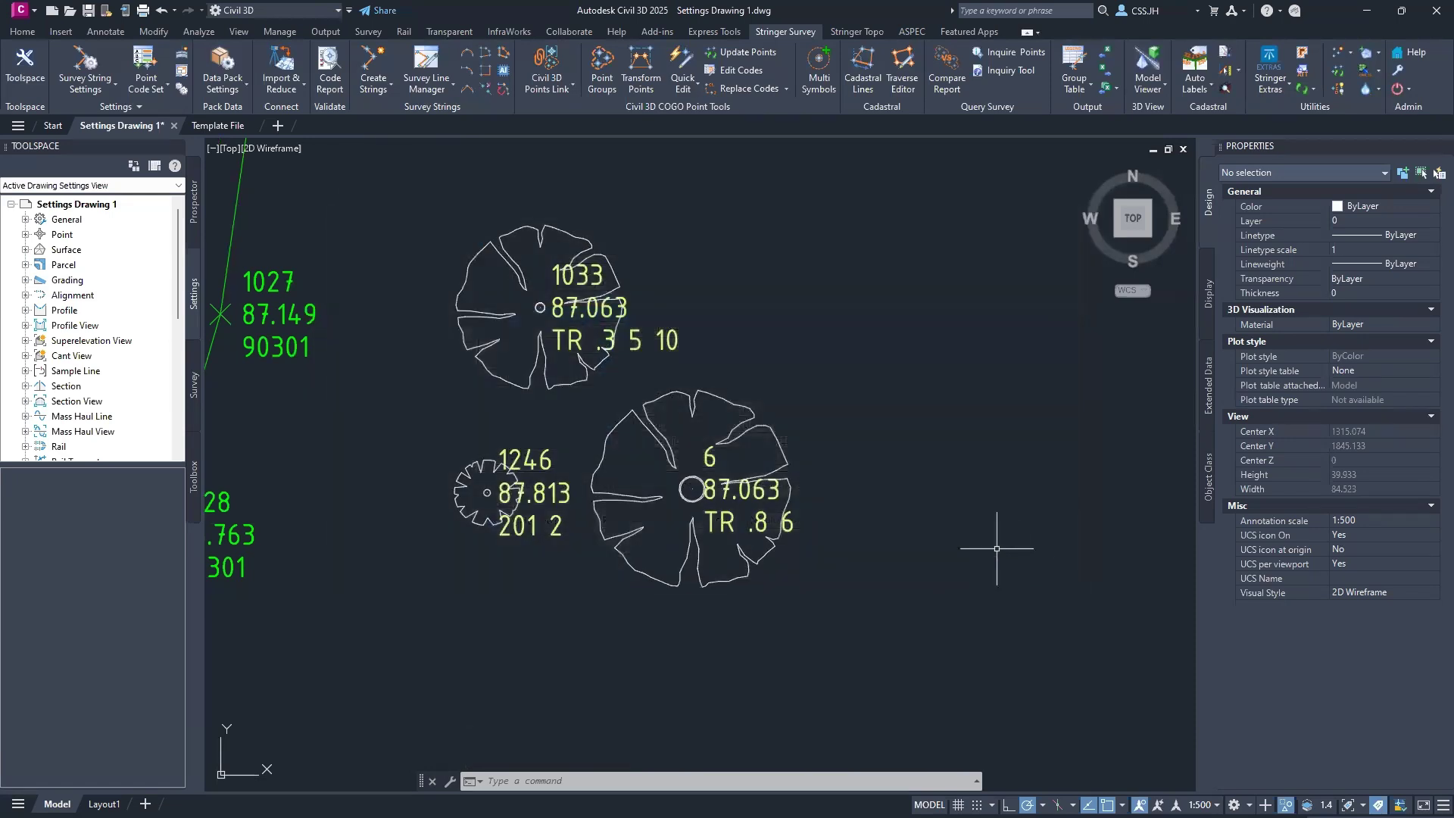
Step: Review the delimiter and column properties of the Description (Code Scale) point format, and close the formats
left_click(146, 80)
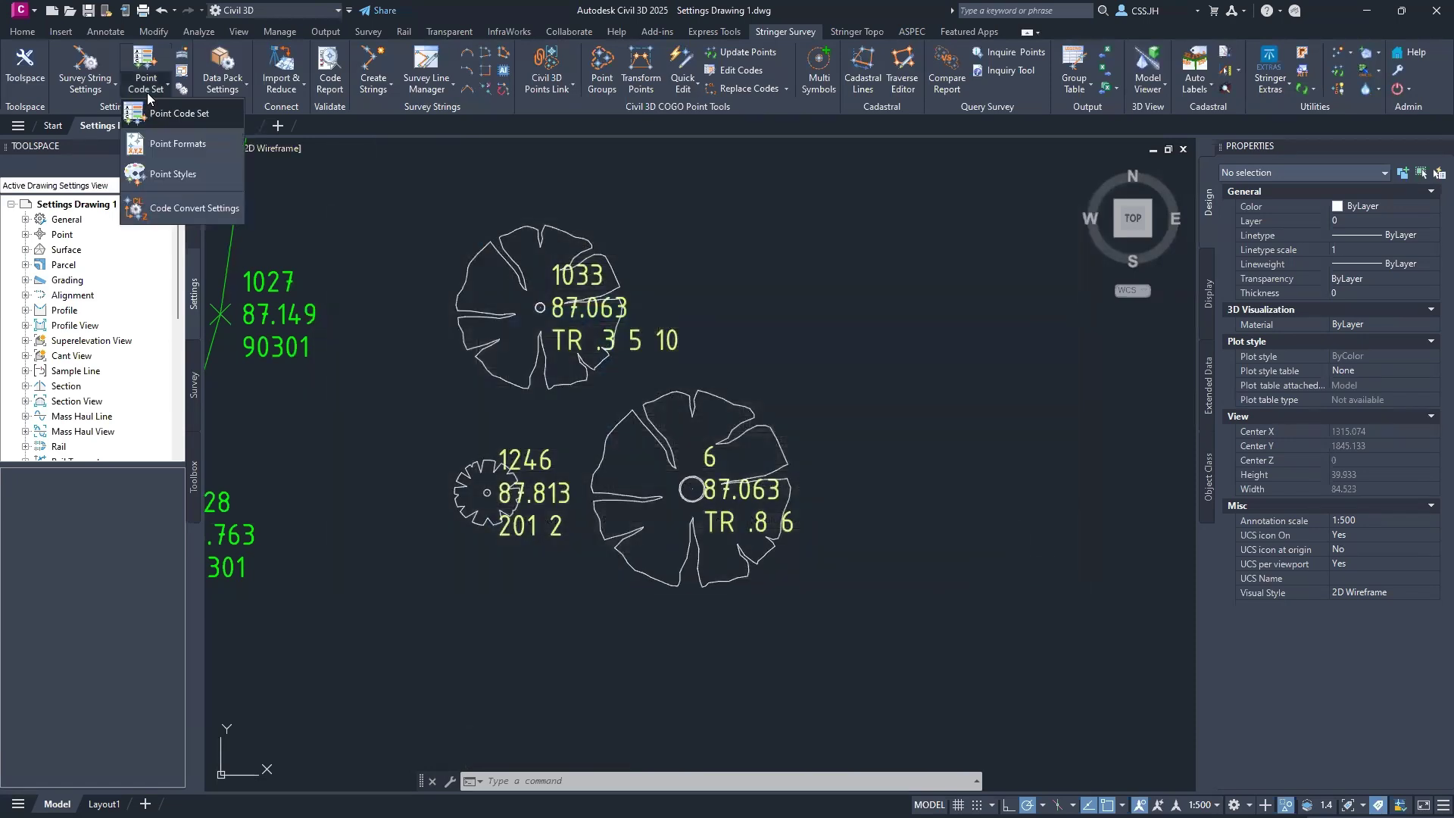
left_click(186, 153)
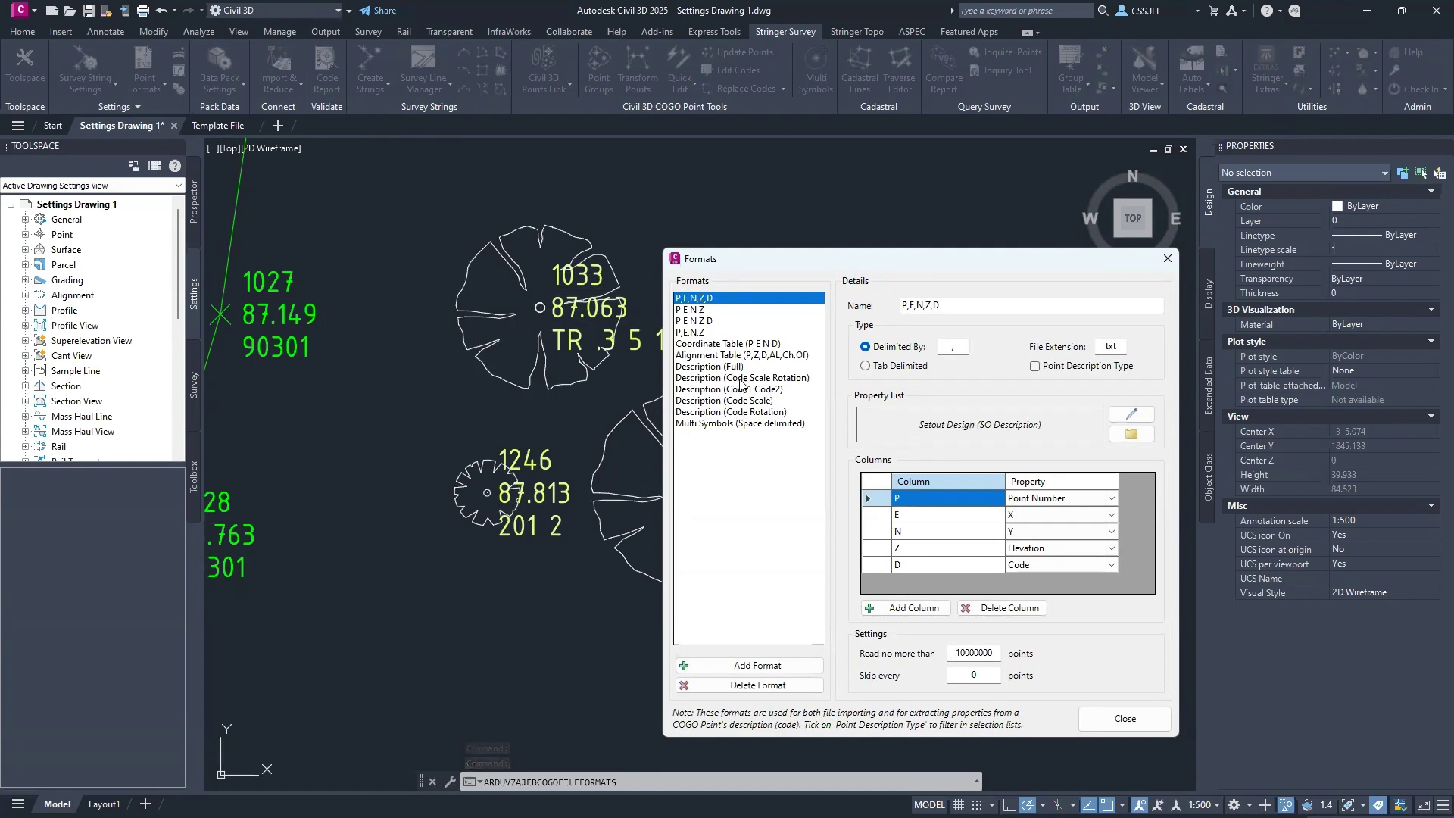
left_click(743, 399)
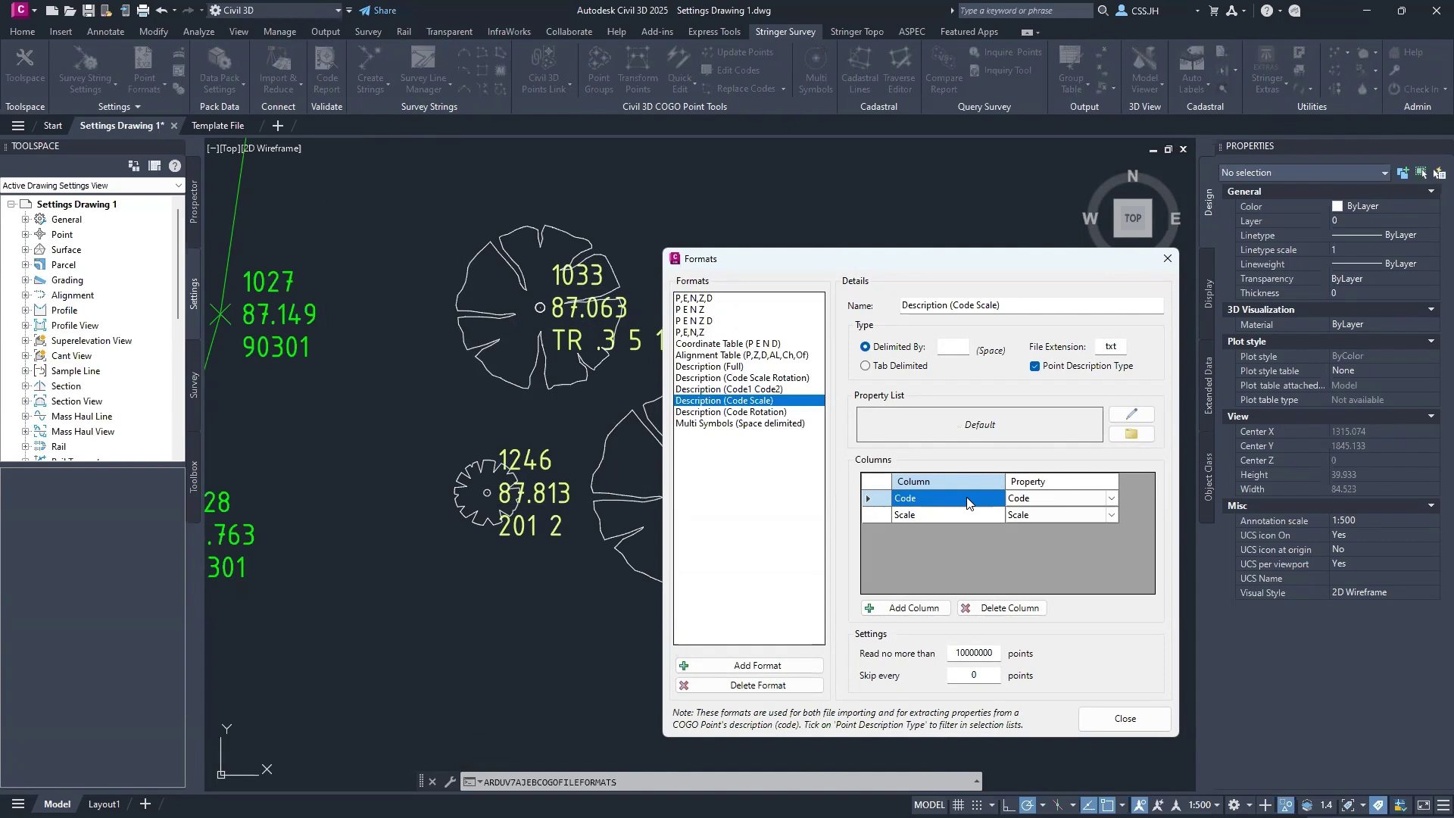
left_click_drag(937, 502, 983, 518)
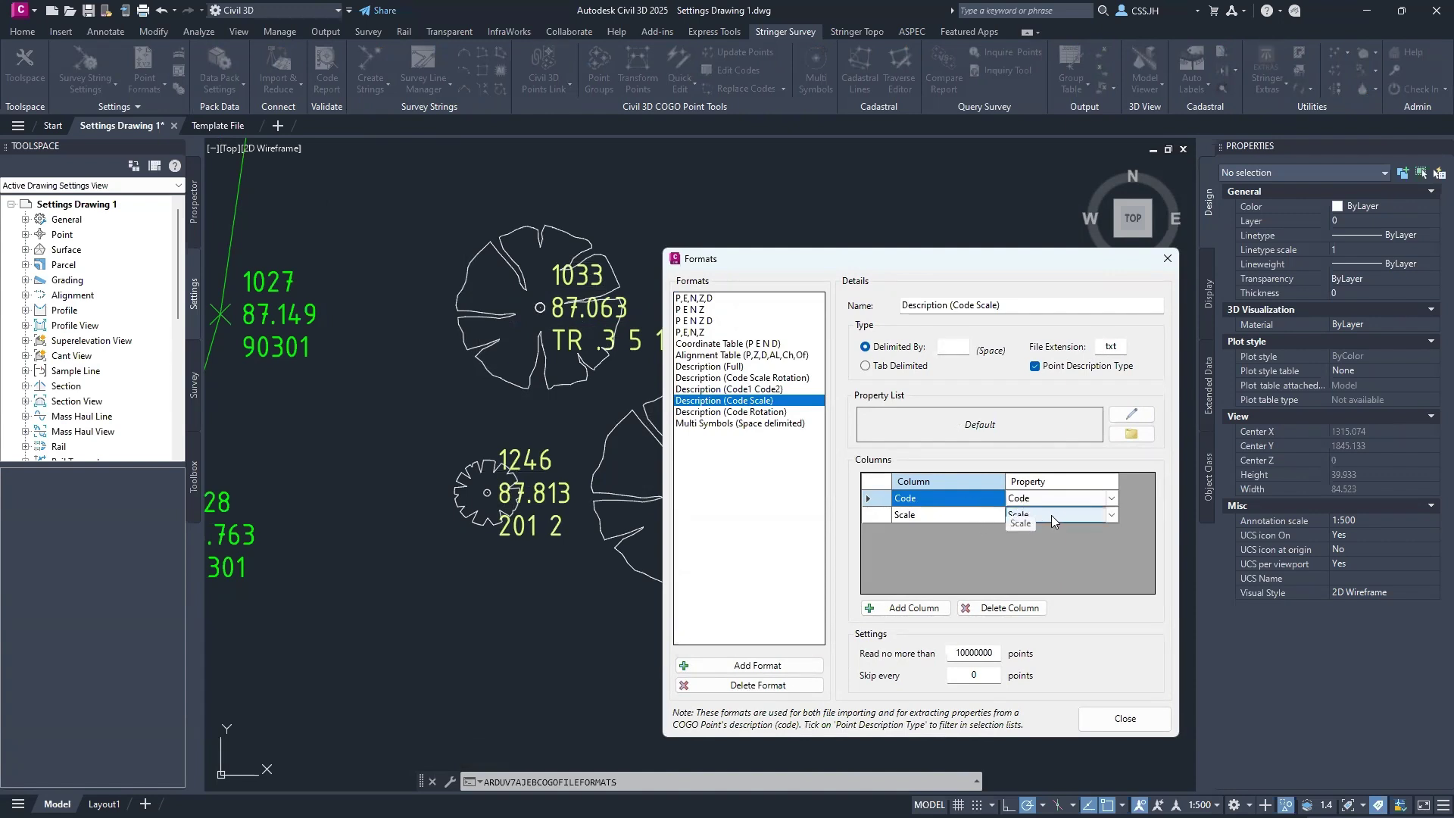
left_click(953, 346)
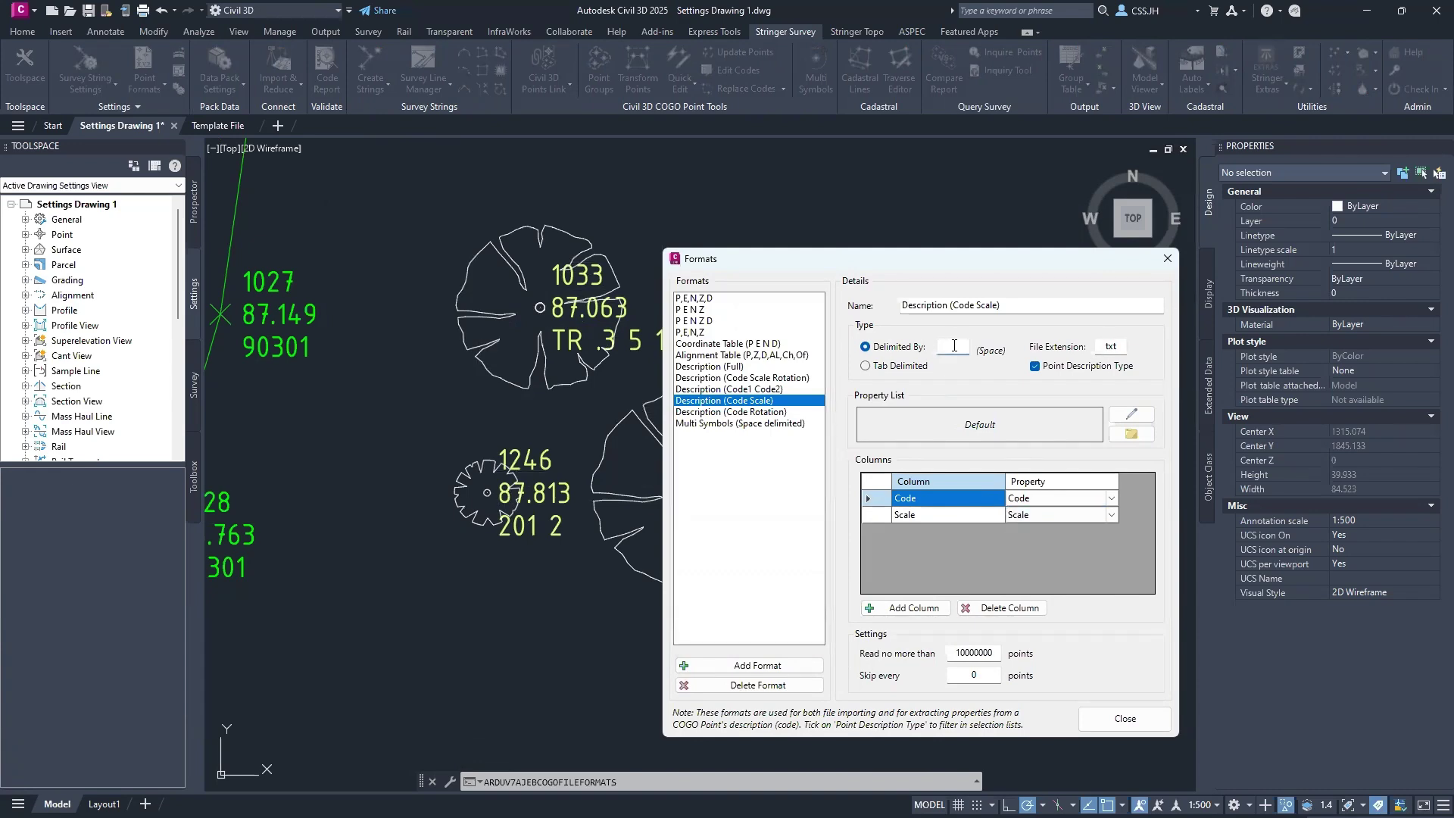
left_click_drag(913, 265, 965, 215)
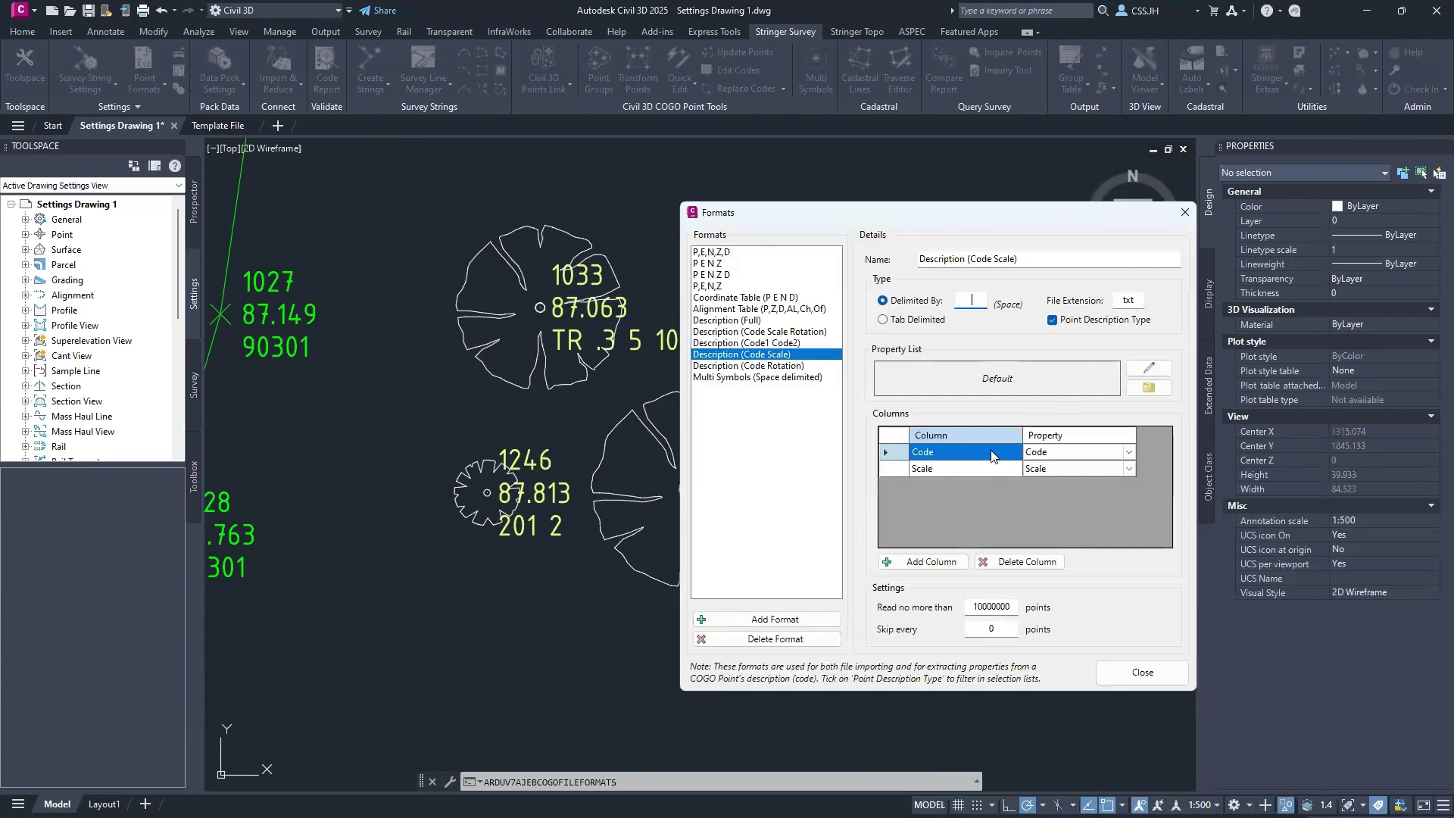
left_click(1142, 672)
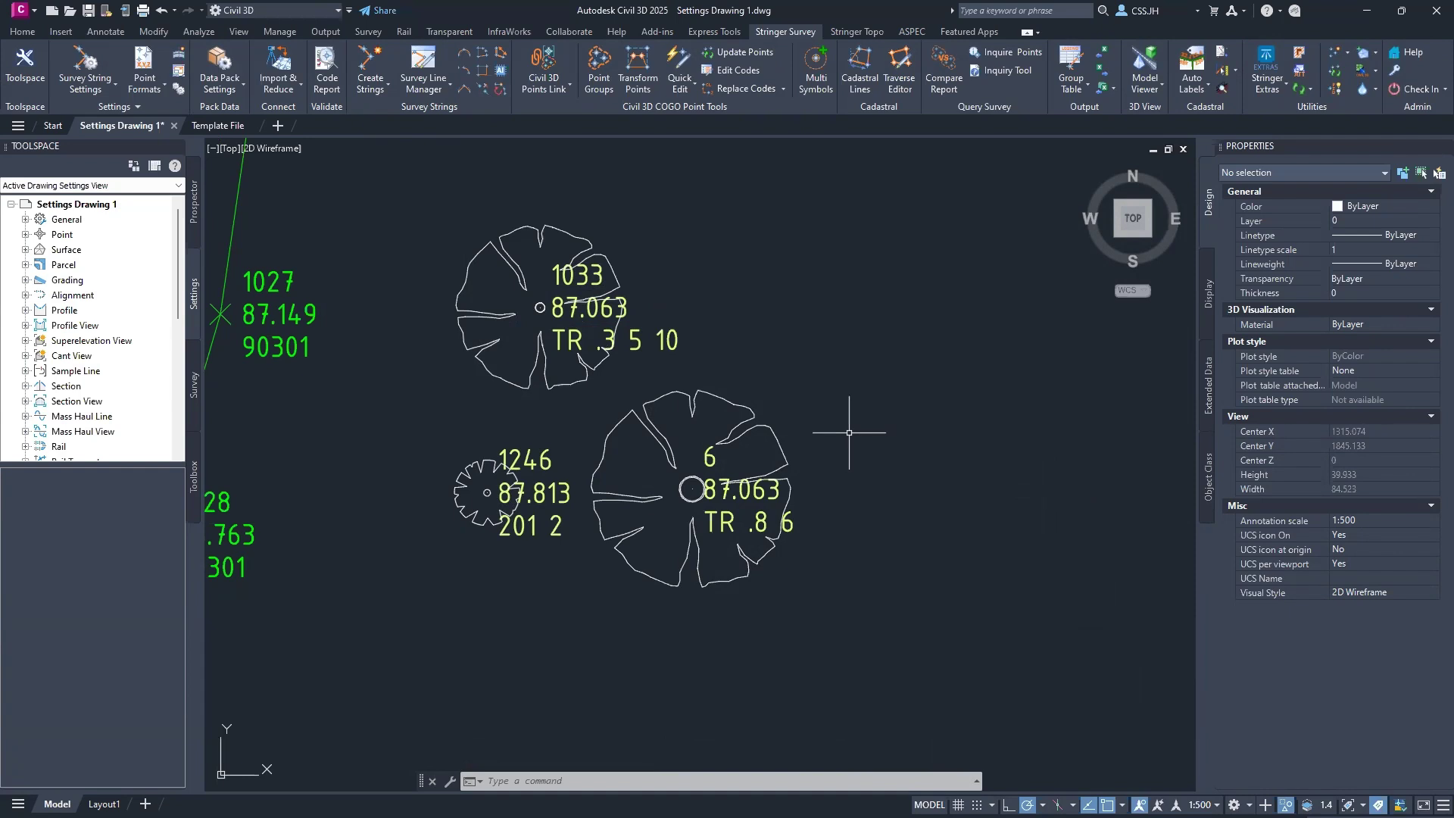
Step: Review the Core point property list of the Stringer point styles, apply it, and save and close the styles
left_click(146, 90)
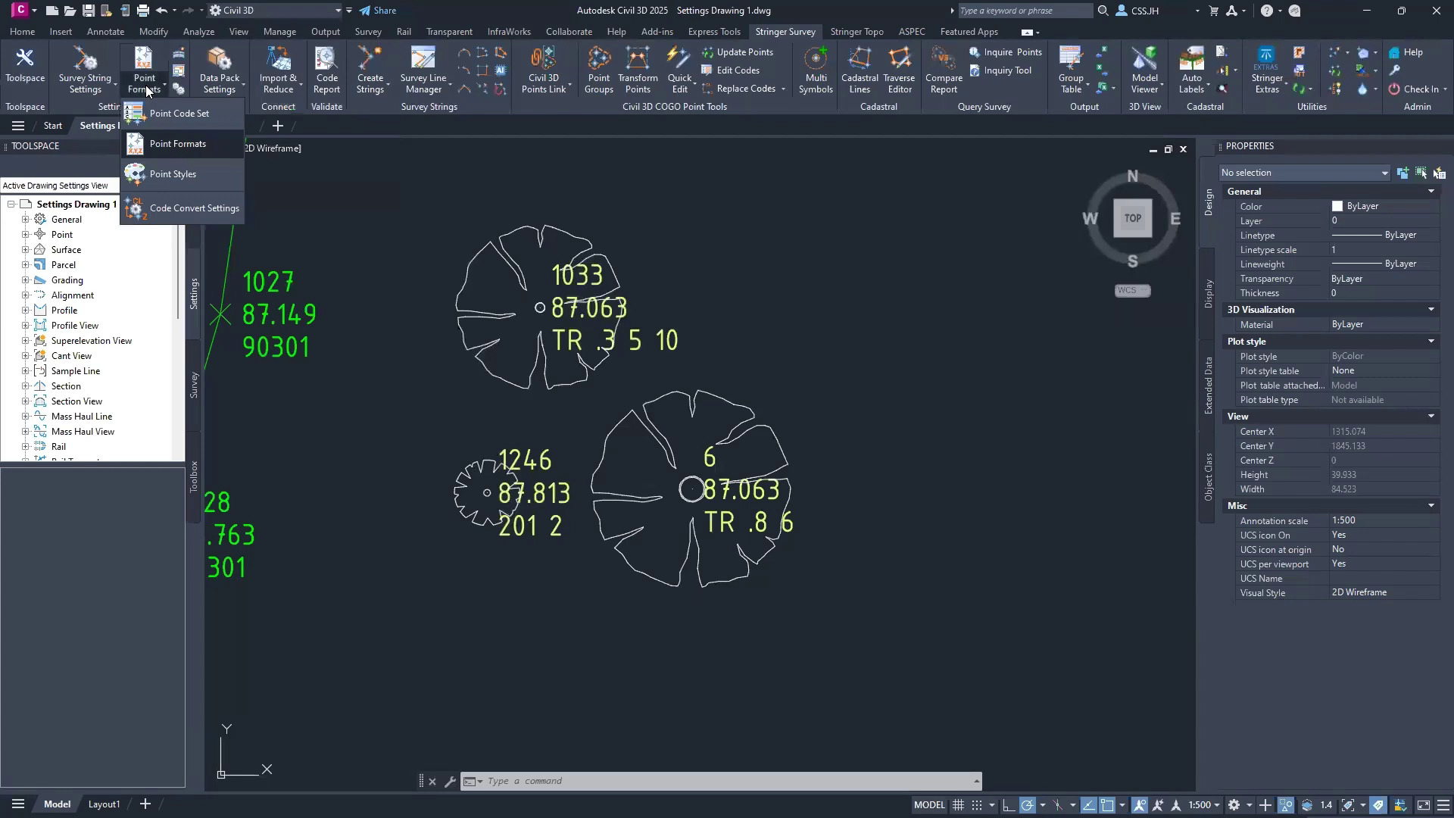
left_click(184, 175)
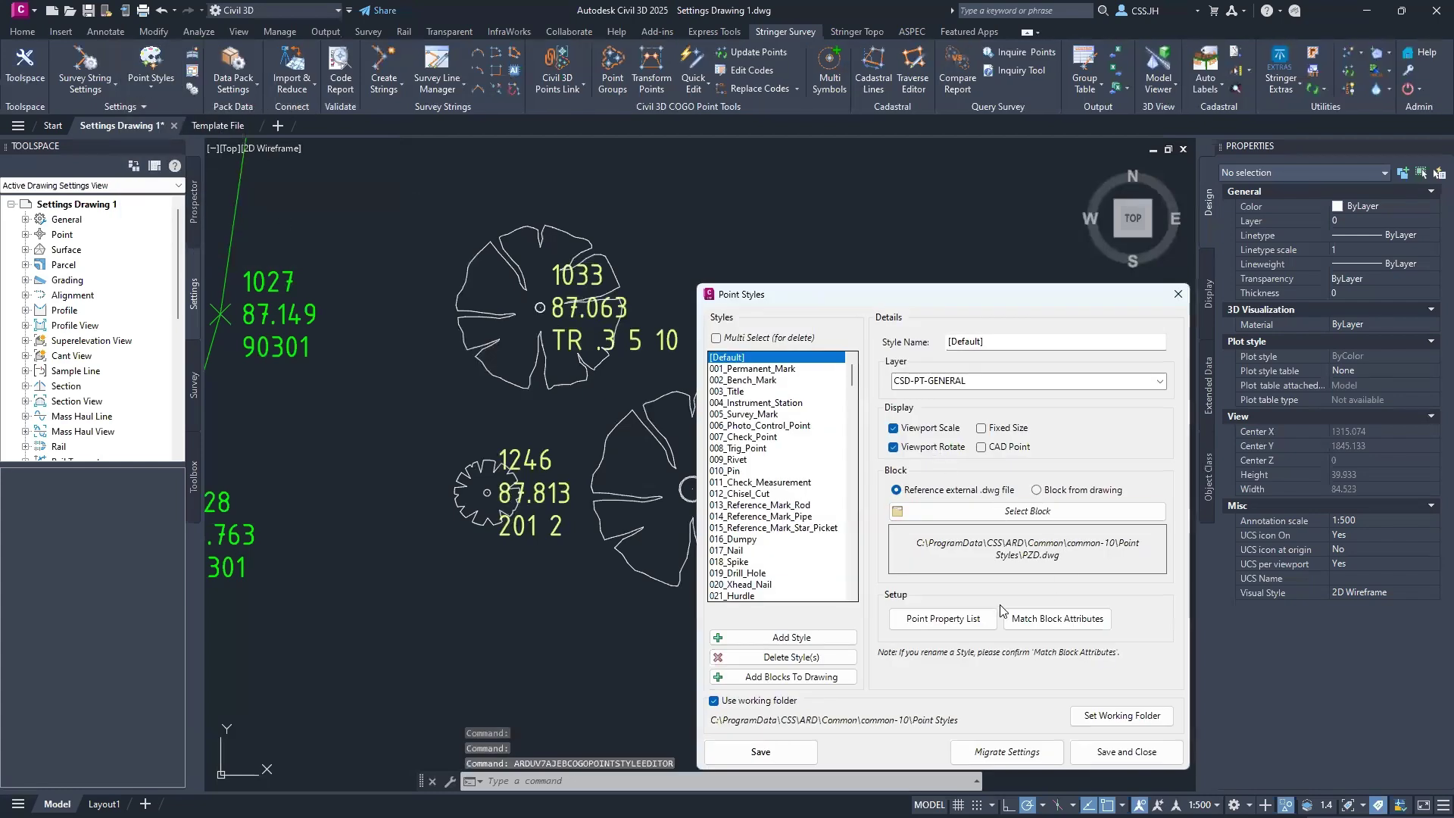
left_click(956, 623)
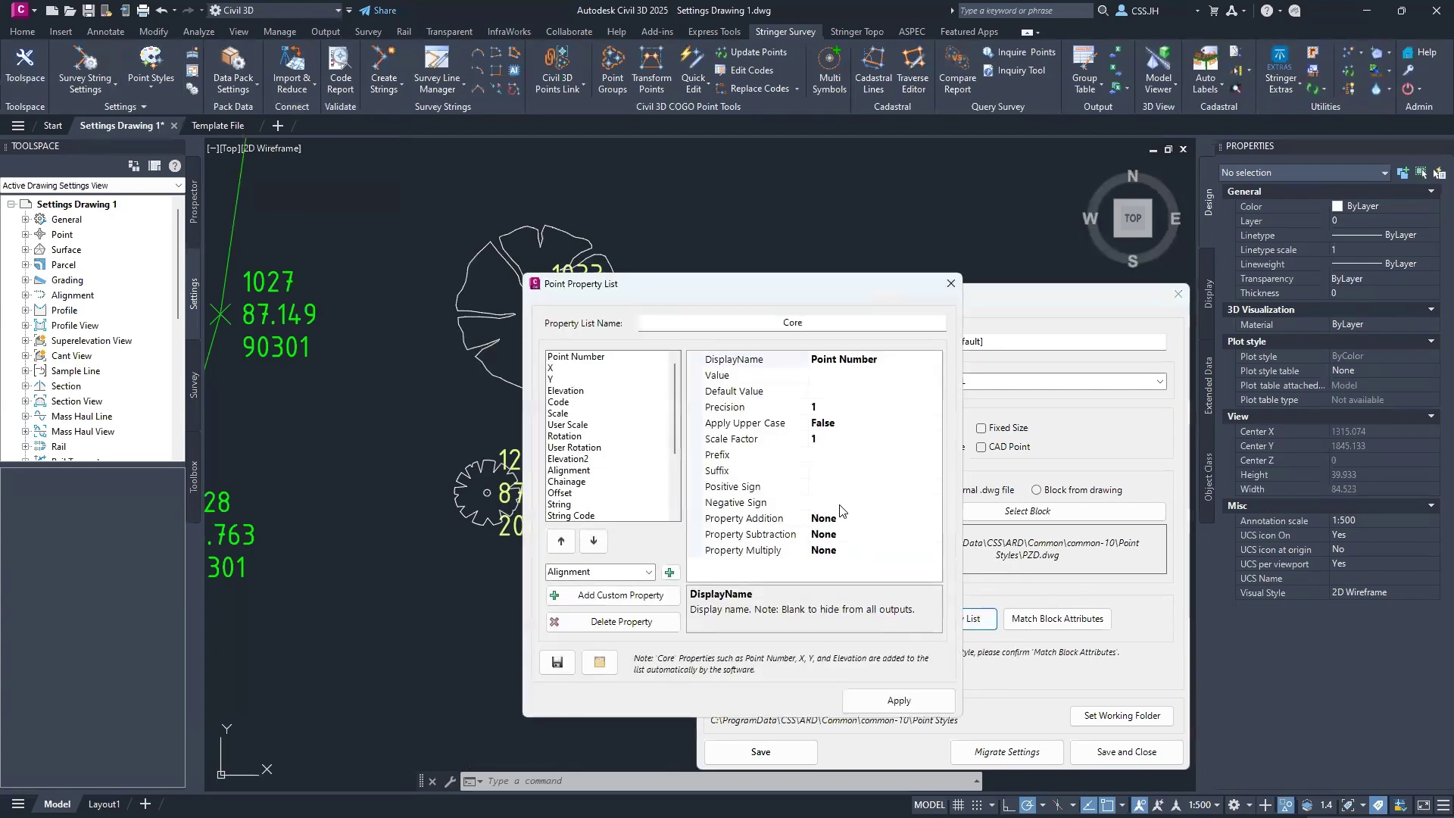
scroll(681, 480, "down", 5)
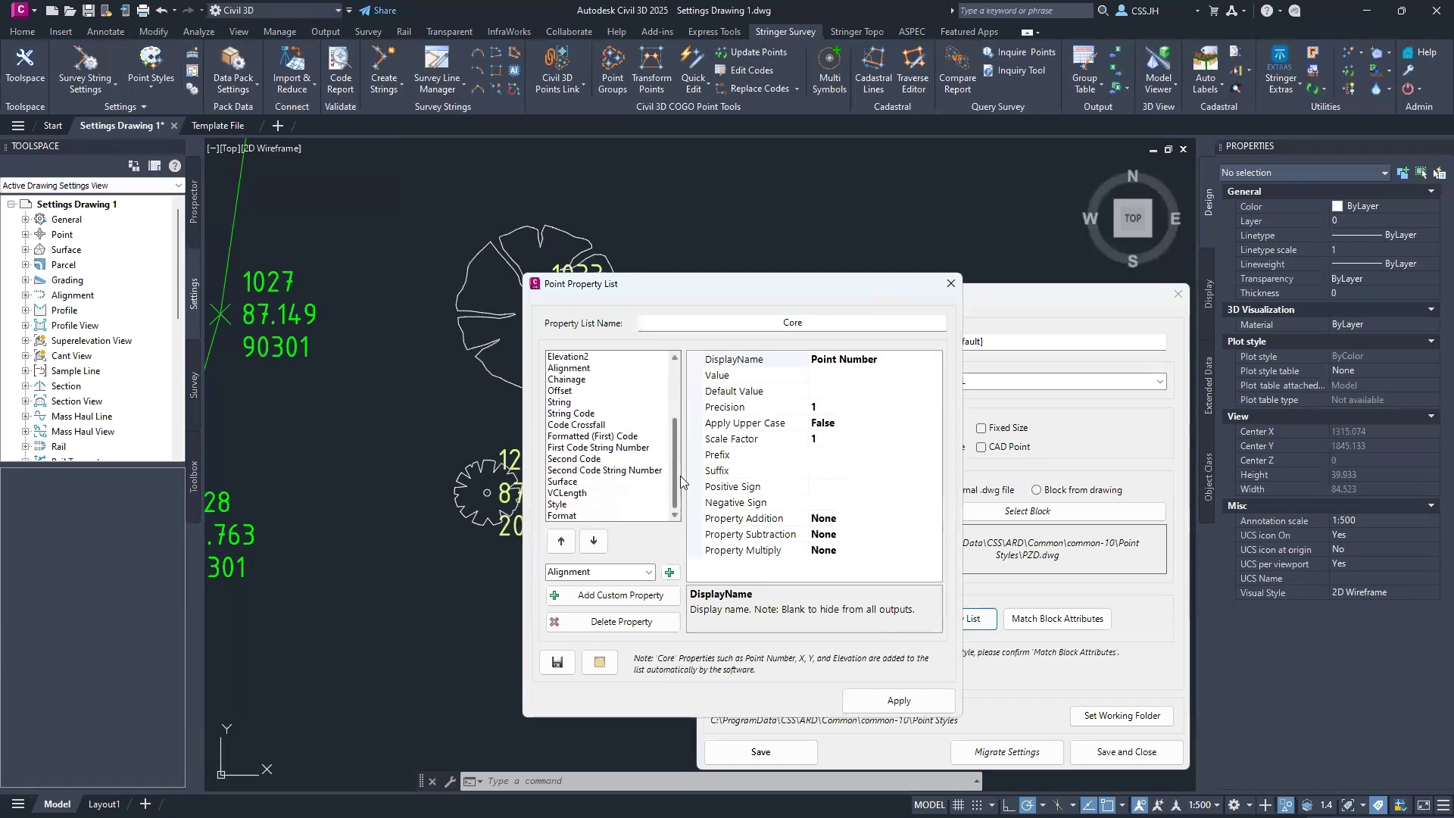
scroll(681, 479, "up", 5)
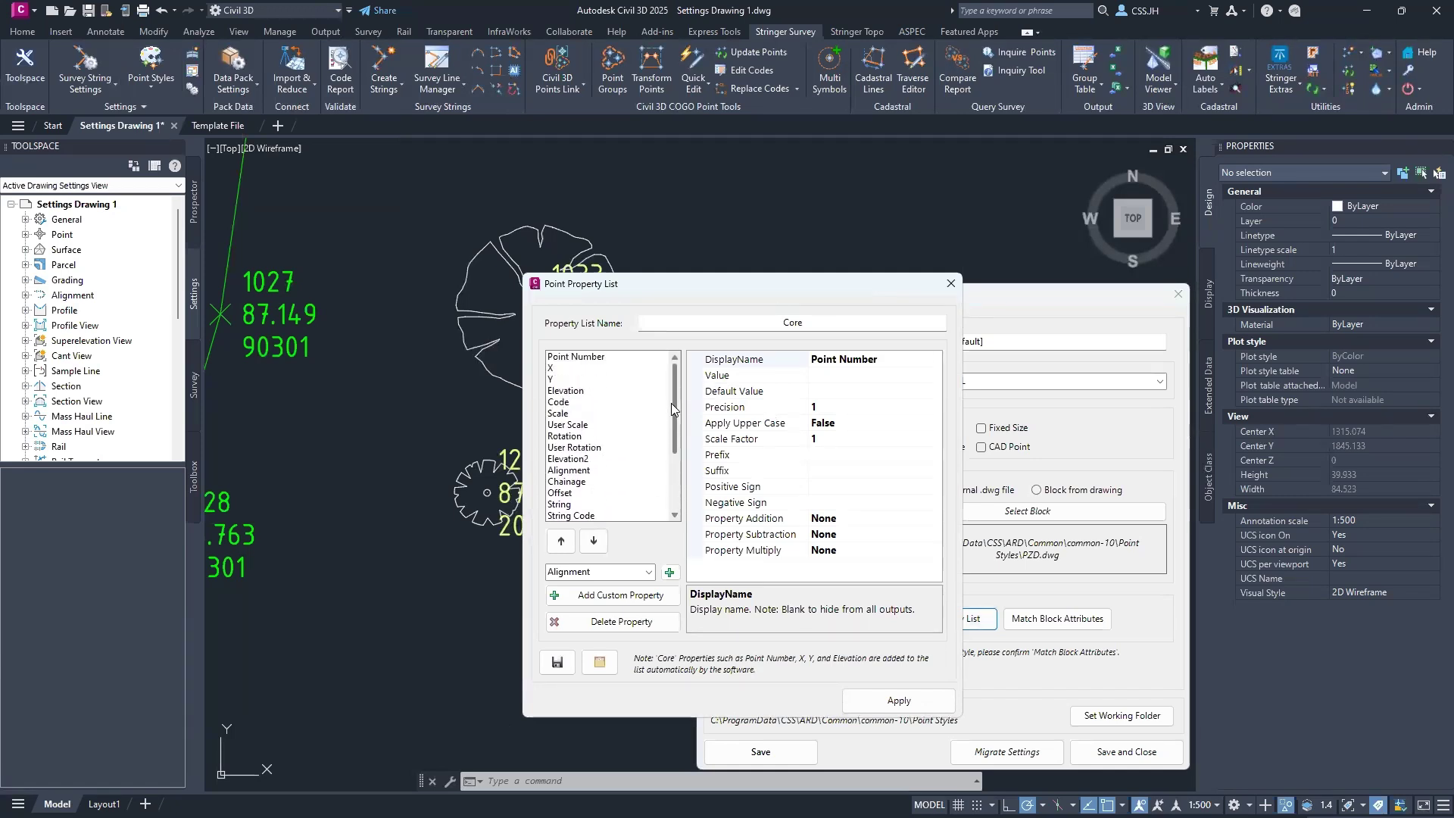
left_click(648, 598)
left_click(902, 700)
left_click(1151, 760)
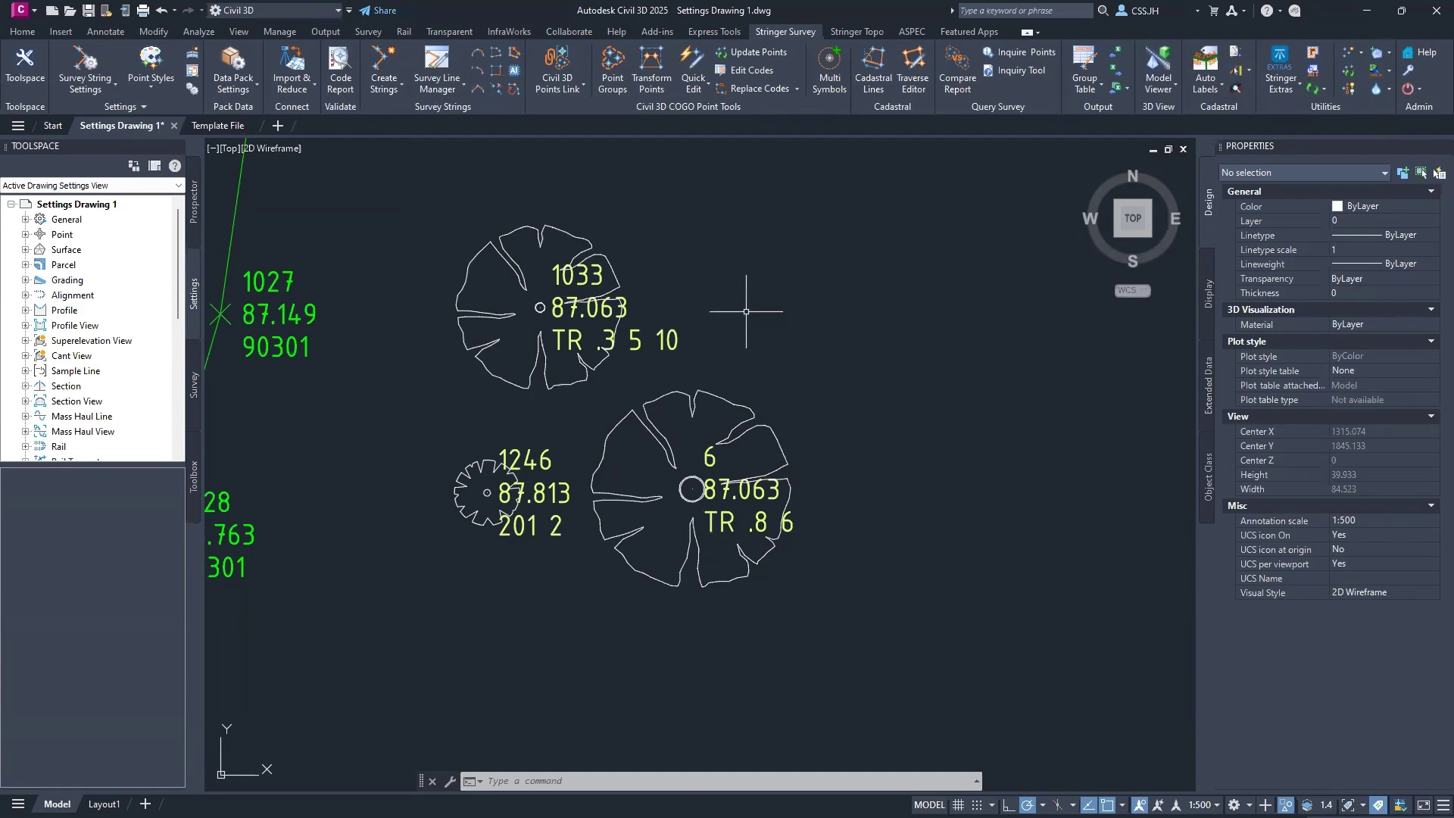
scroll(745, 311, "down", 3)
mouse_move(746, 311)
middle_mouse_down()
mouse_move(720, 364)
mouse_move(698, 336)
mouse_move(672, 392)
mouse_move(658, 360)
middle_mouse_up()
scroll(659, 383, "down", 2)
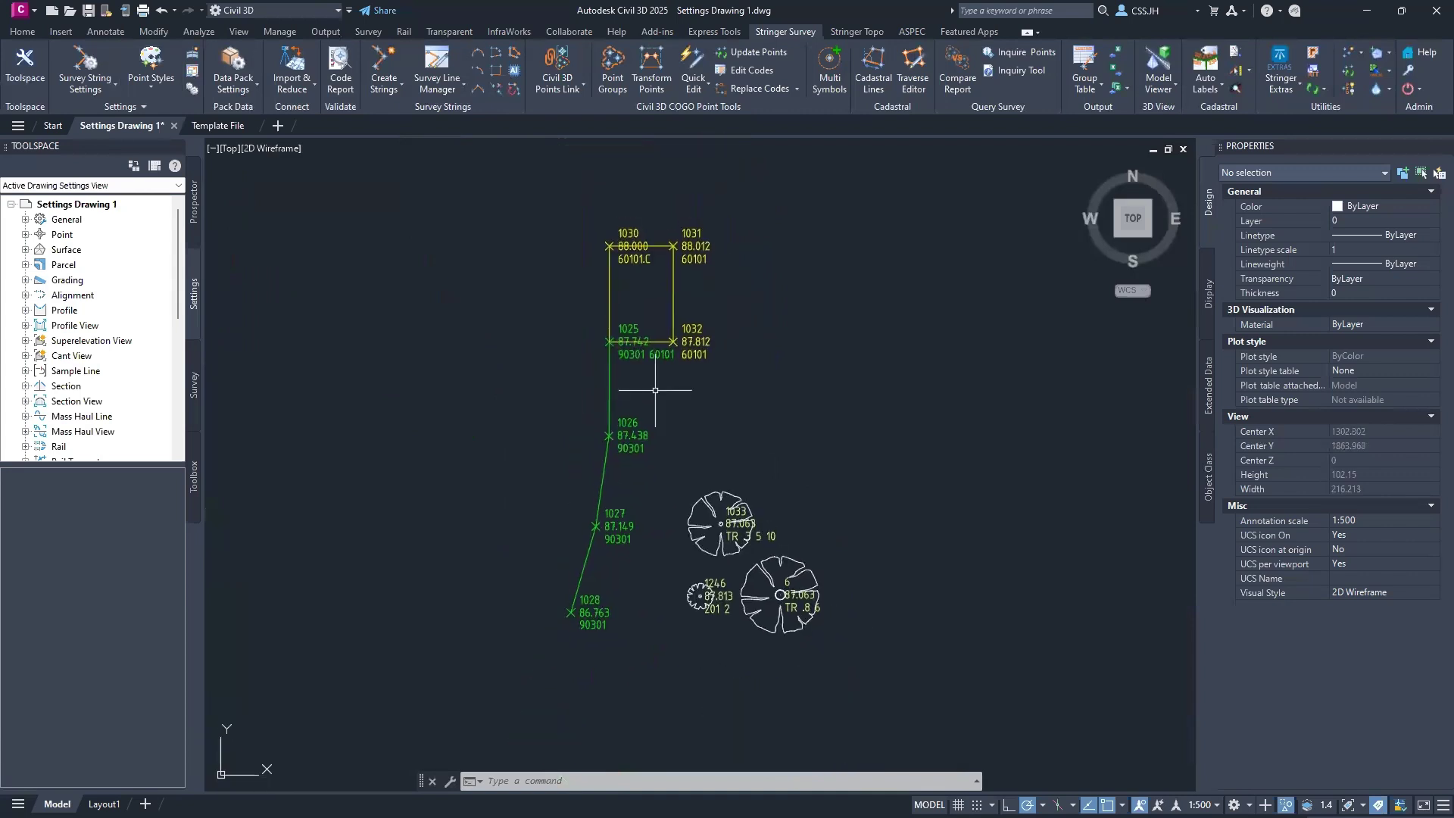
scroll(719, 335, "up", 2)
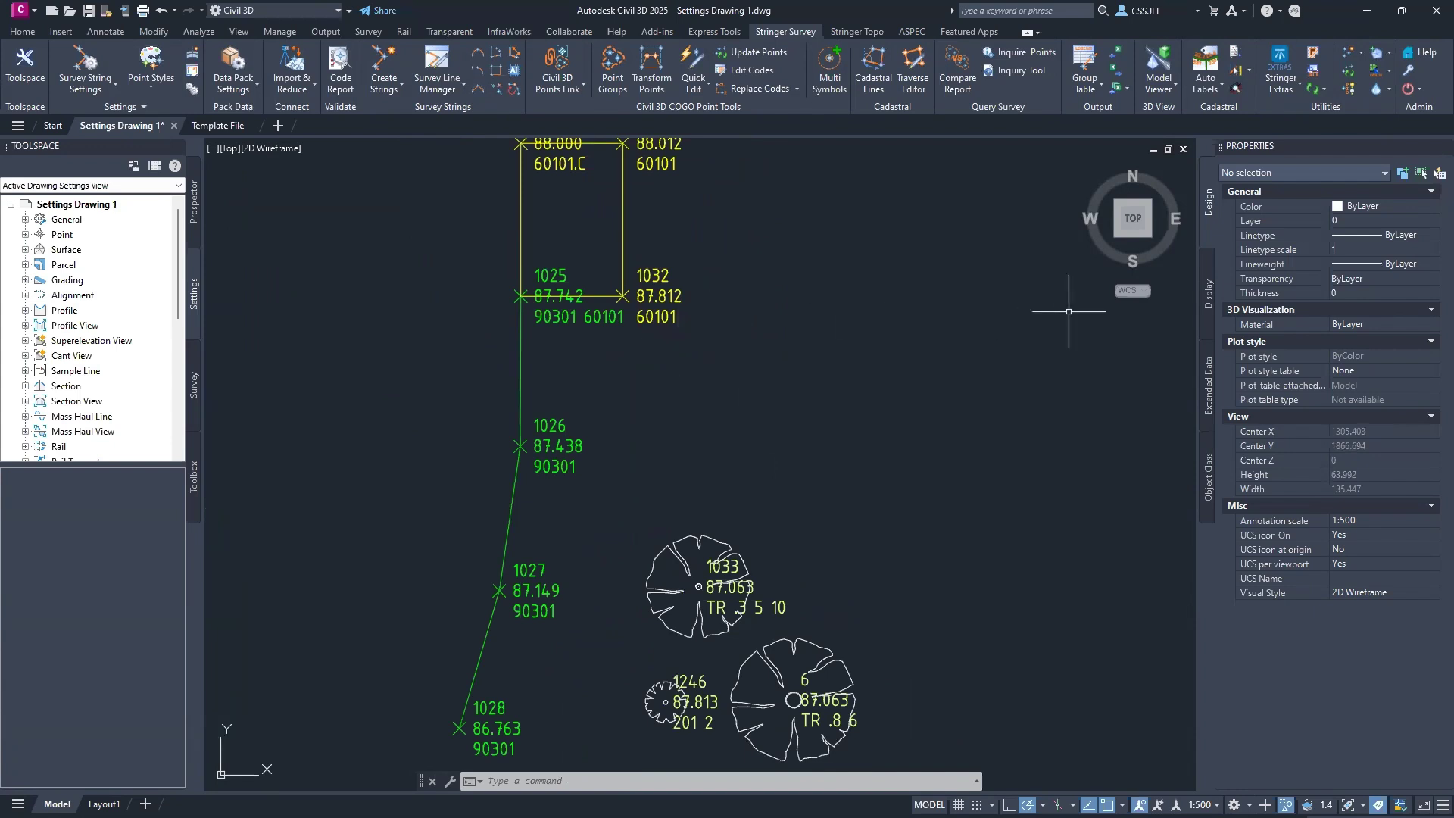
mouse_move(1133, 218)
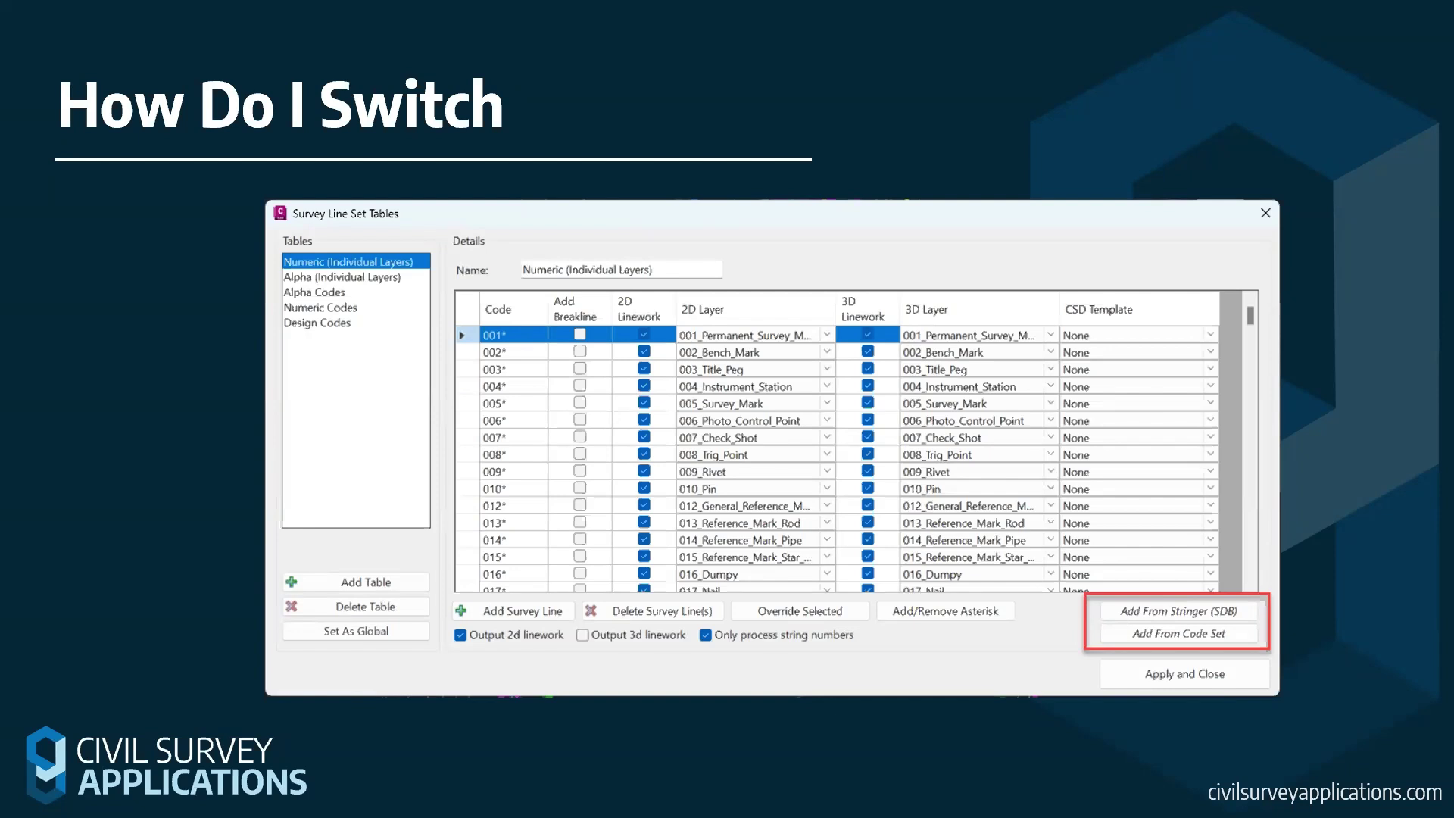
left_click(1418, 662)
left_click(1418, 661)
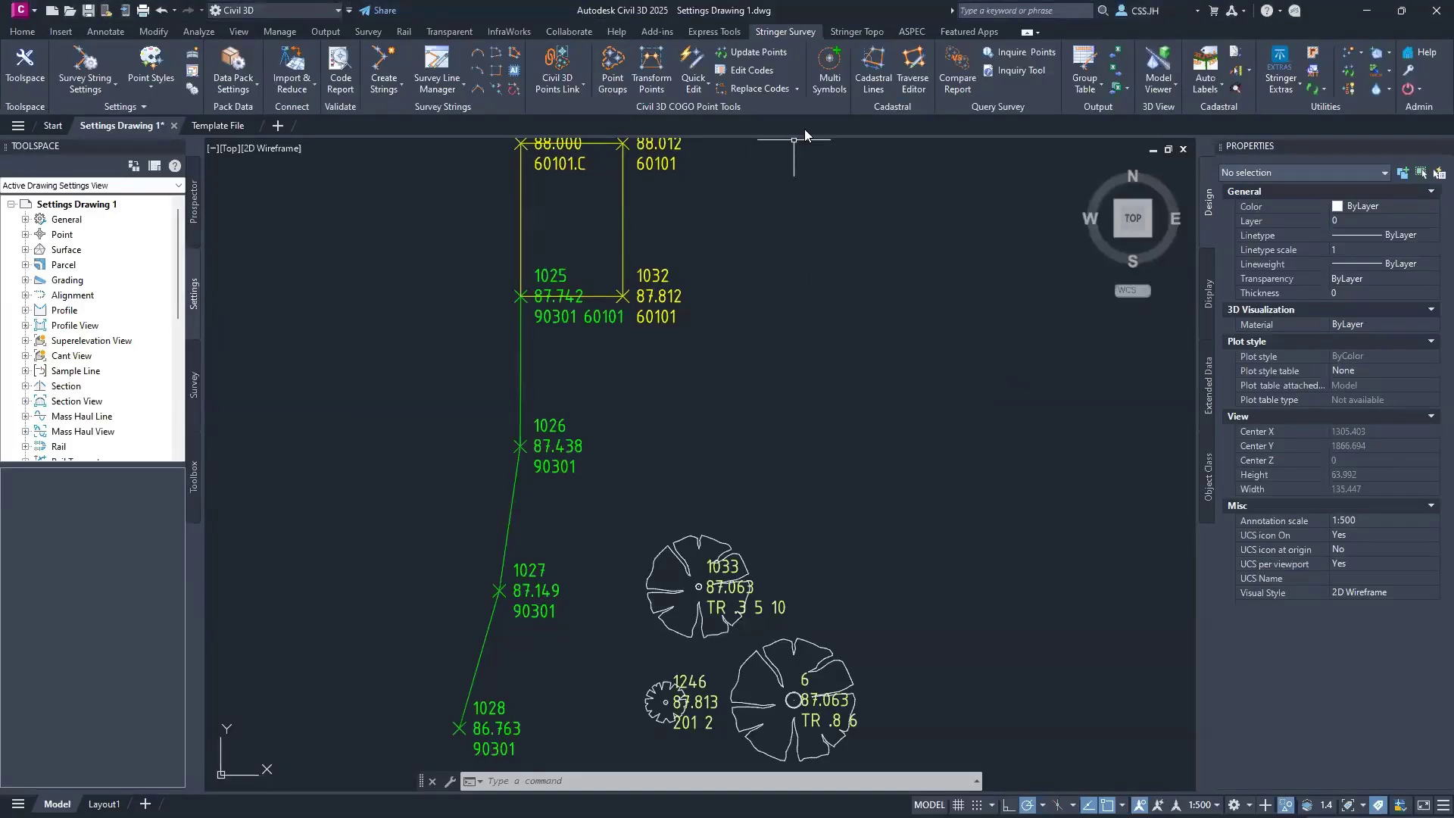
Step: Check the Stringer Topo survey linework correlation file with its codes and layers, and close it without changes
left_click(848, 35)
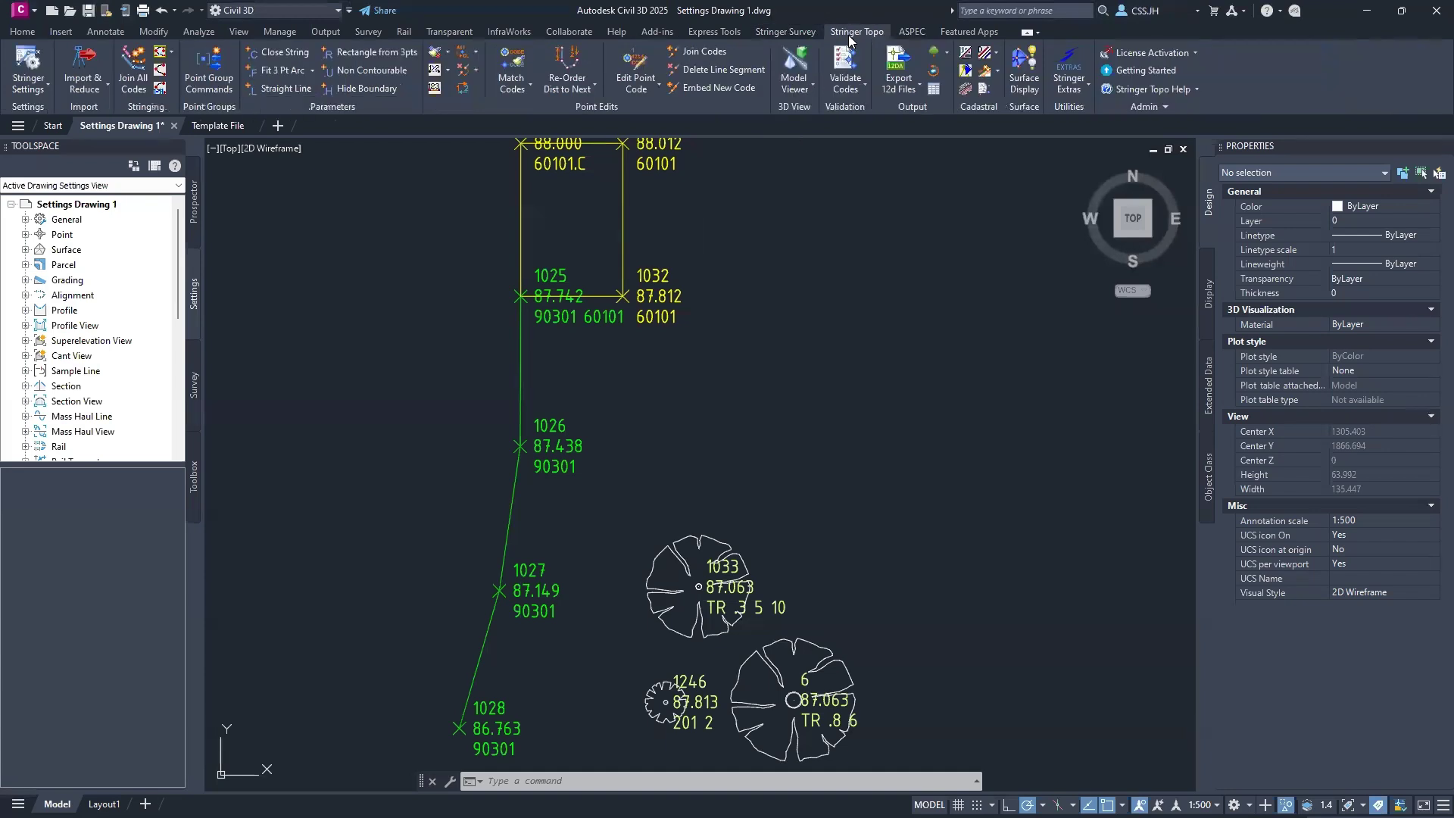
left_click(29, 67)
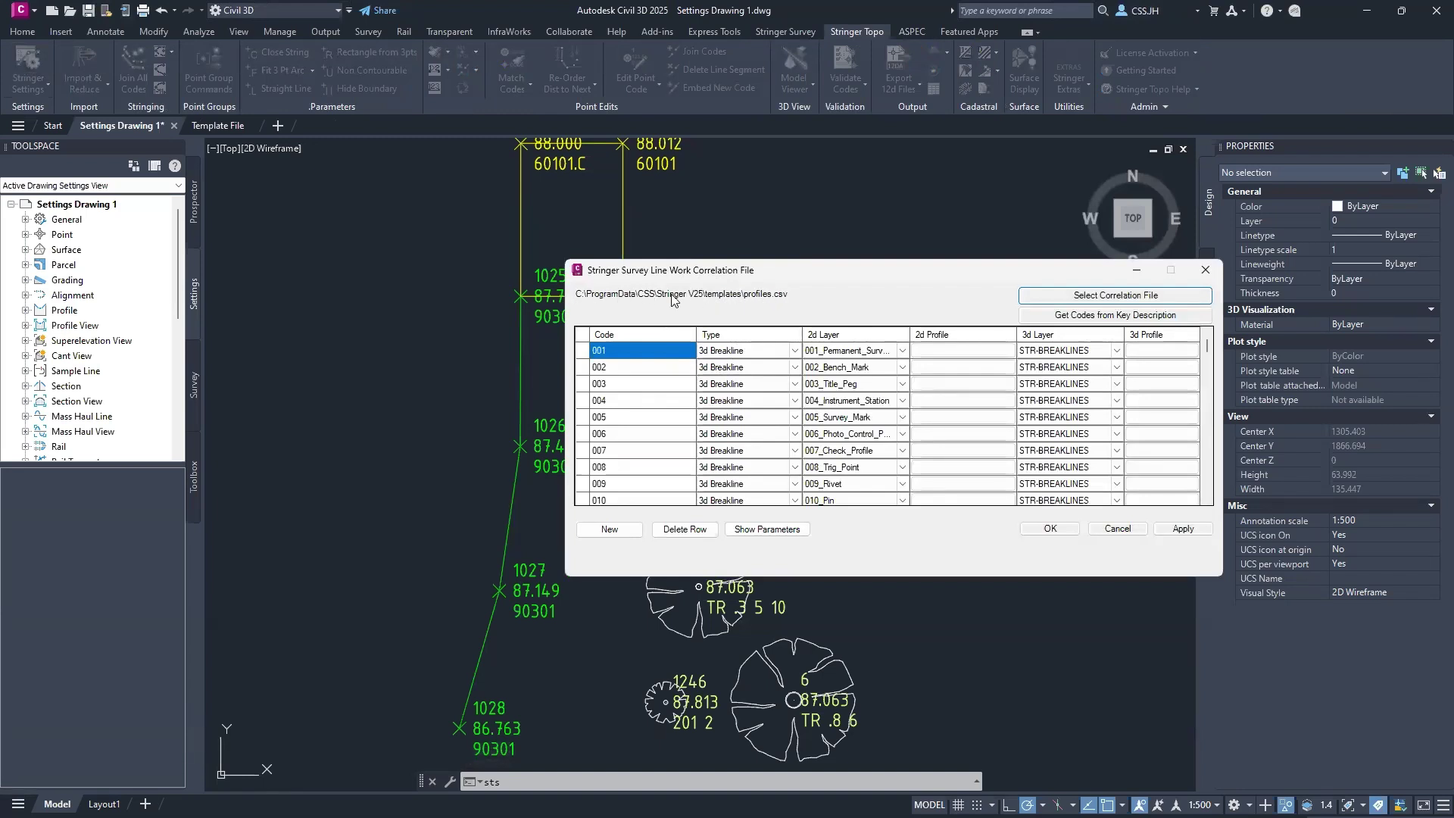
left_click(1118, 528)
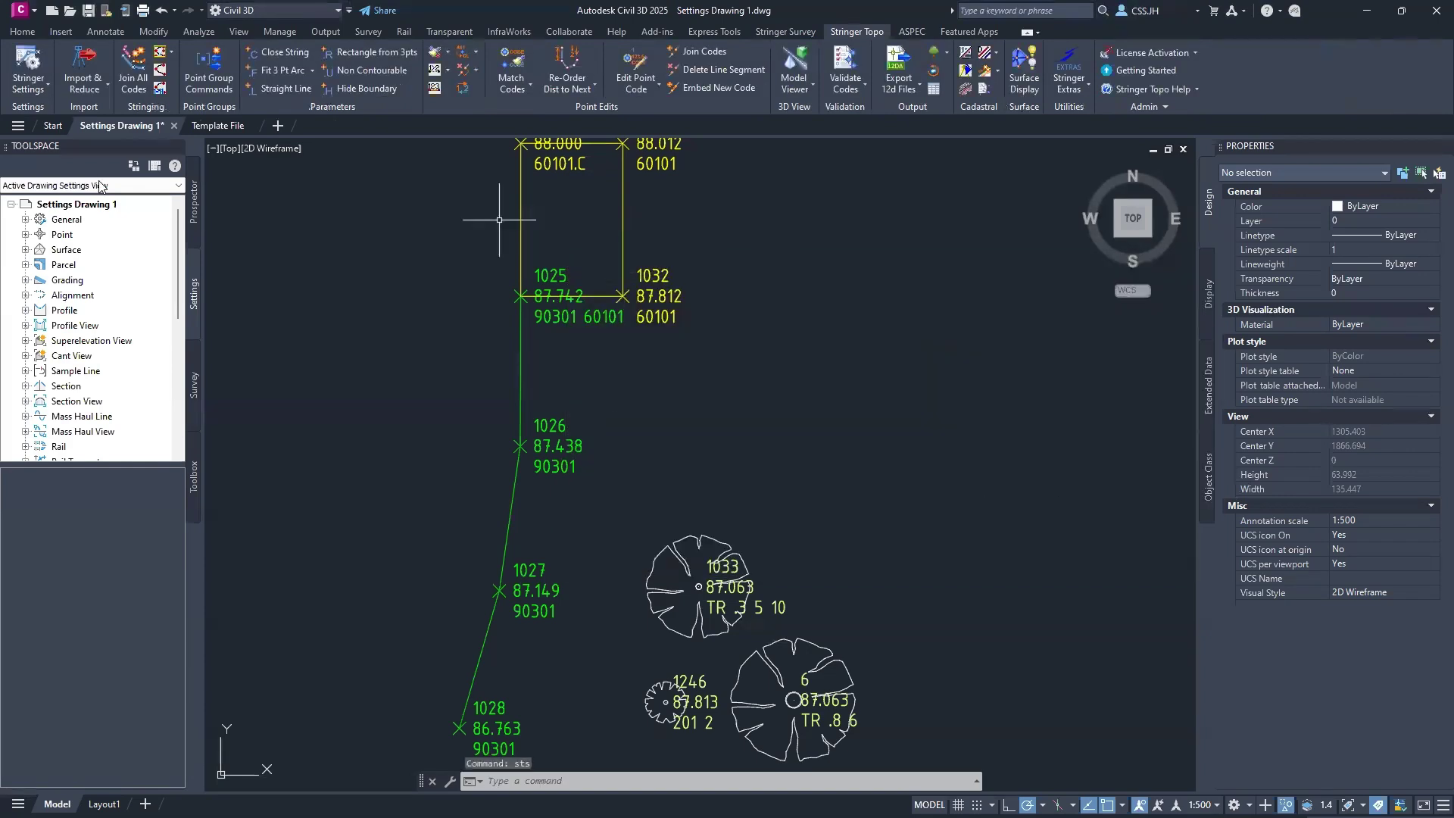
Step: Switch to the Template File drawing and bring up its Toolspace
mouse_move(221, 127)
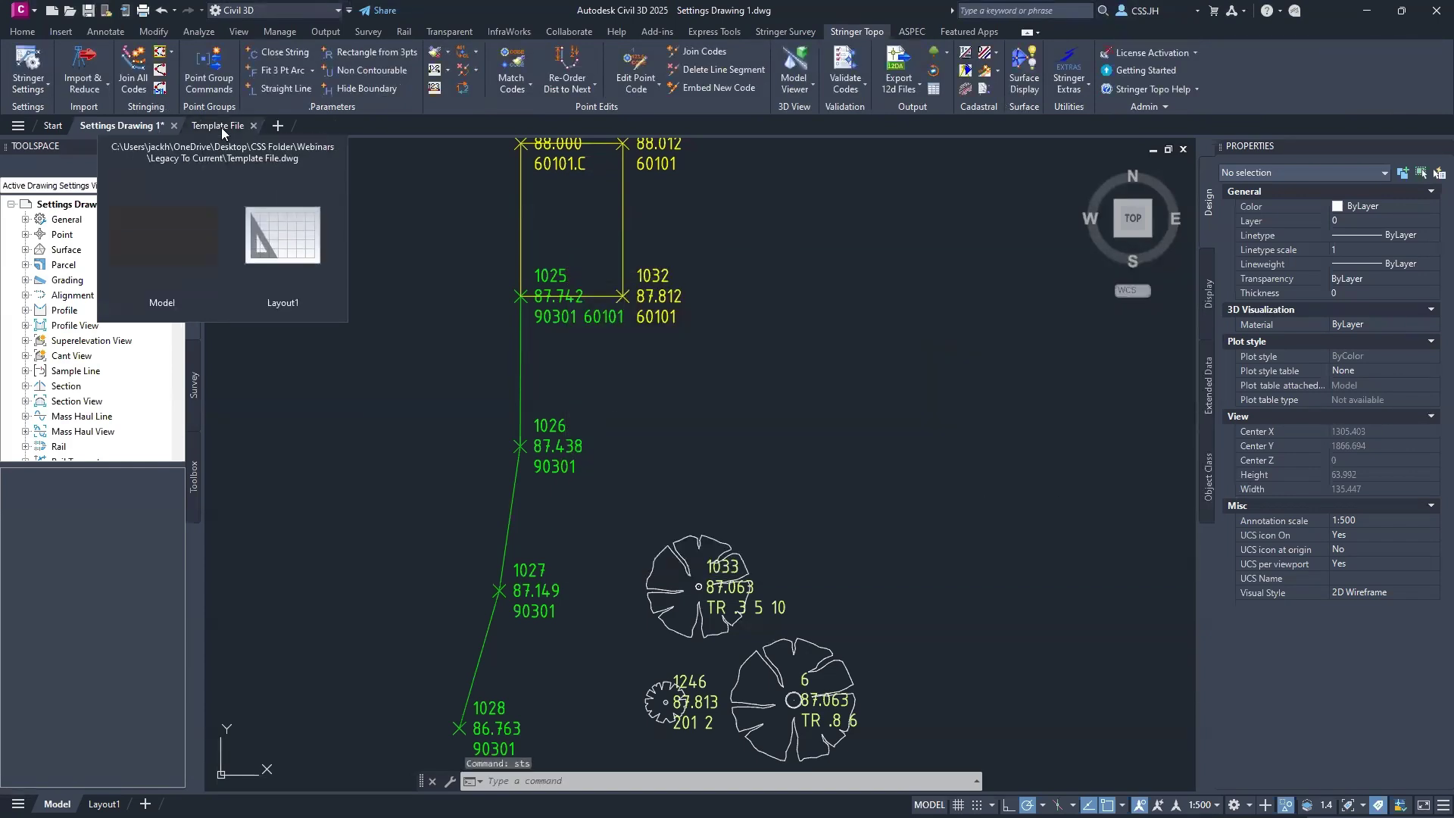
left_click(221, 127)
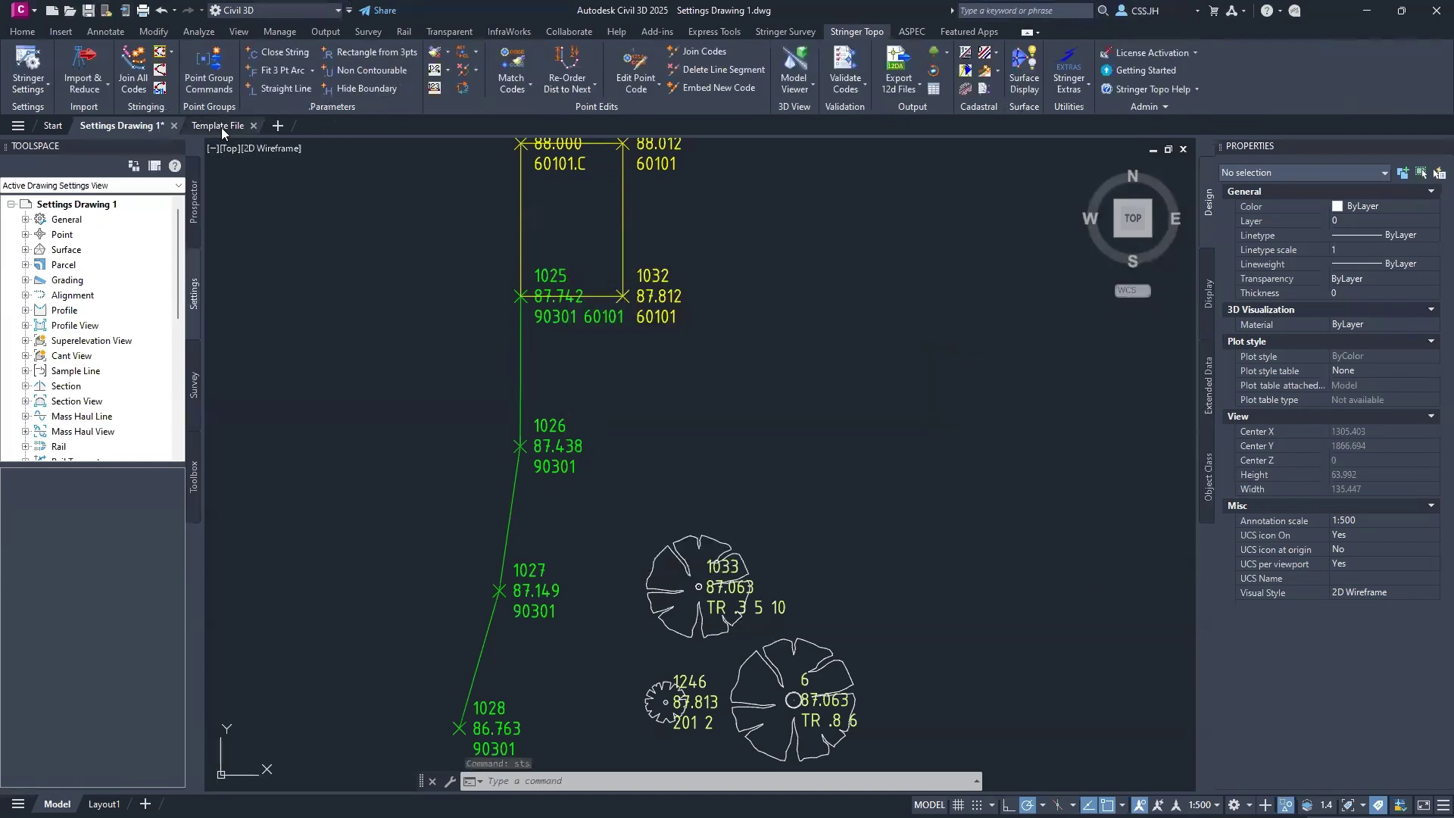
left_click(842, 553)
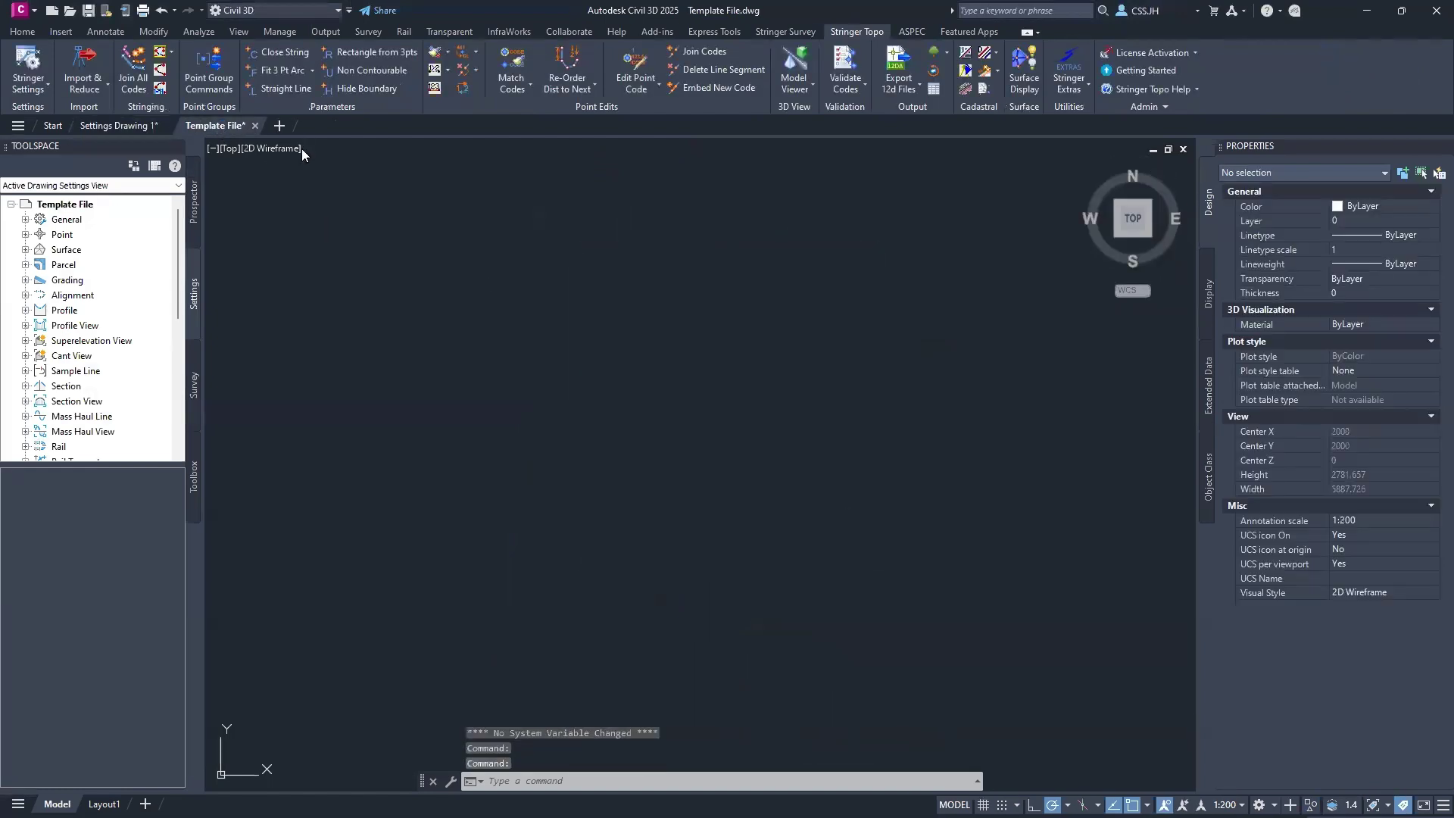
left_click(466, 342)
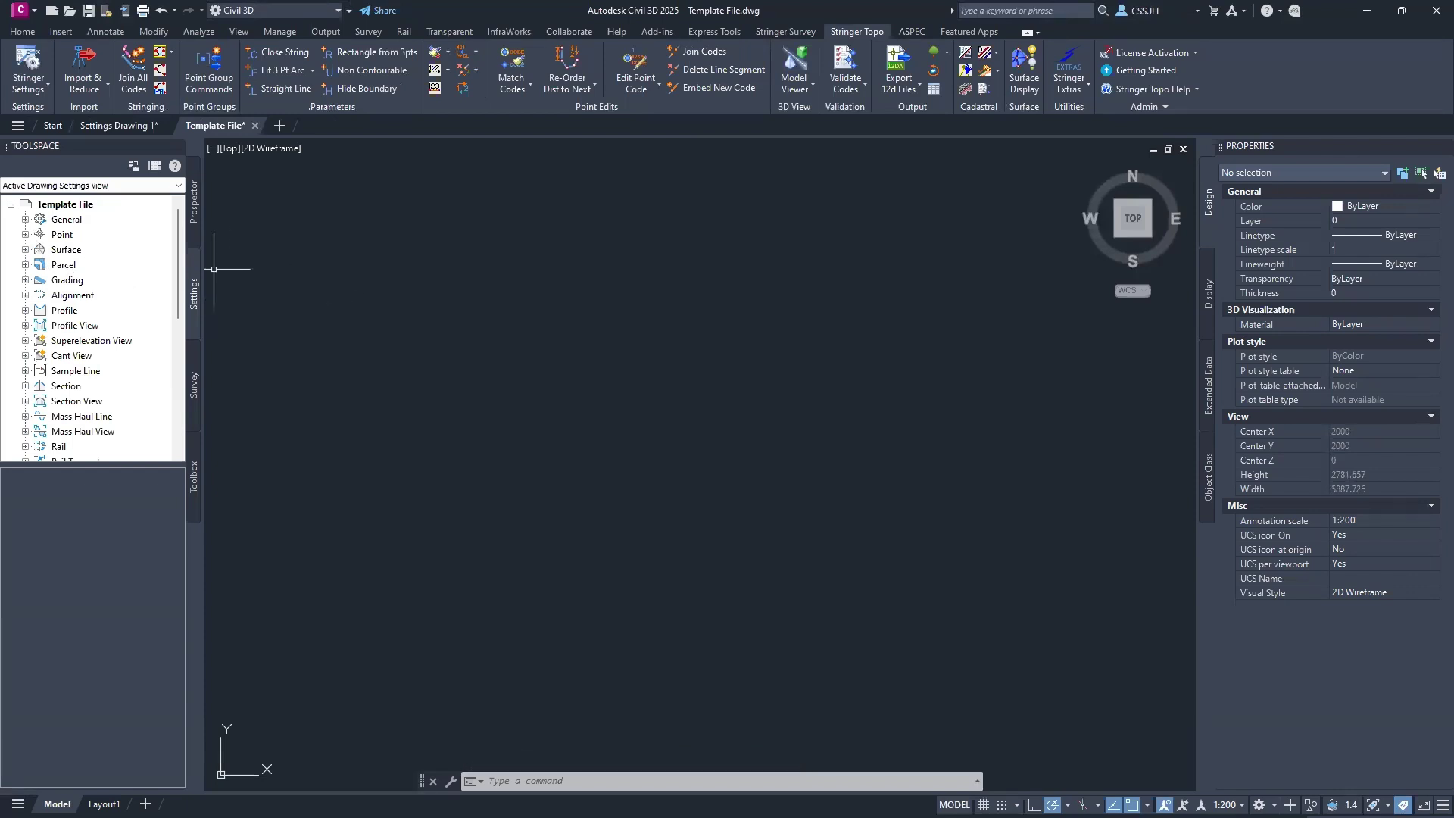
left_click(53, 148)
left_click(23, 32)
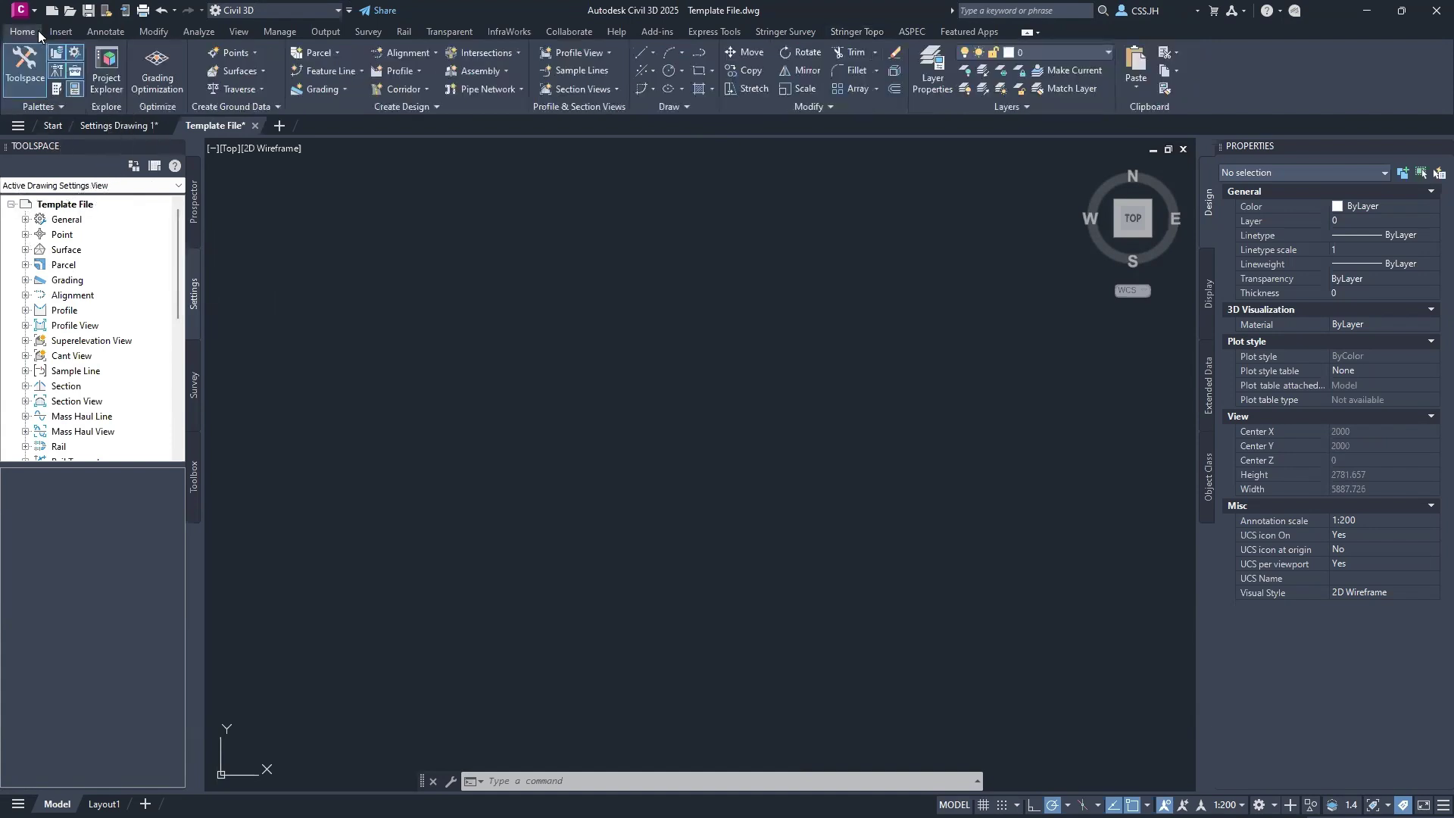
left_click(29, 79)
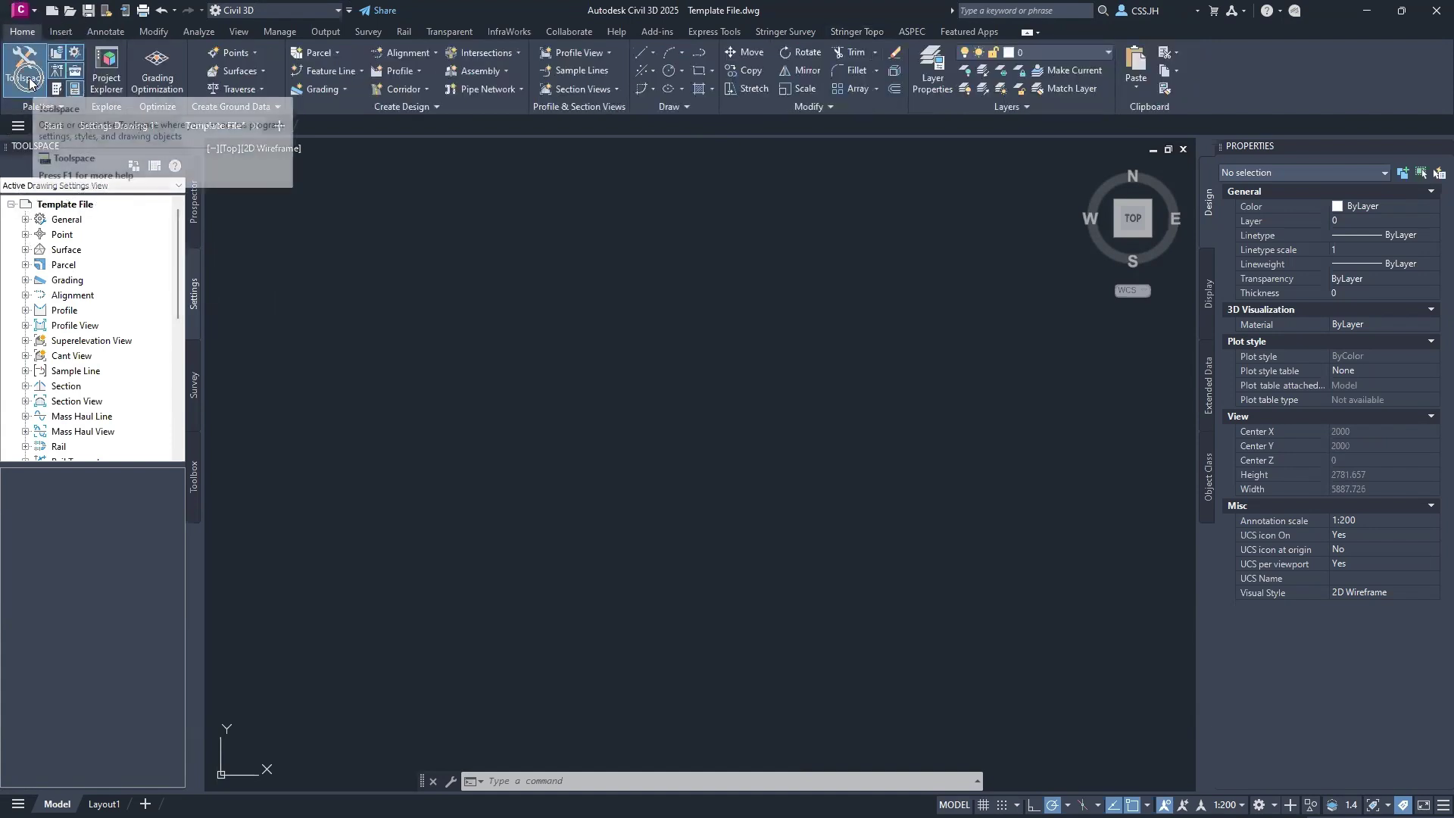
left_click(29, 80)
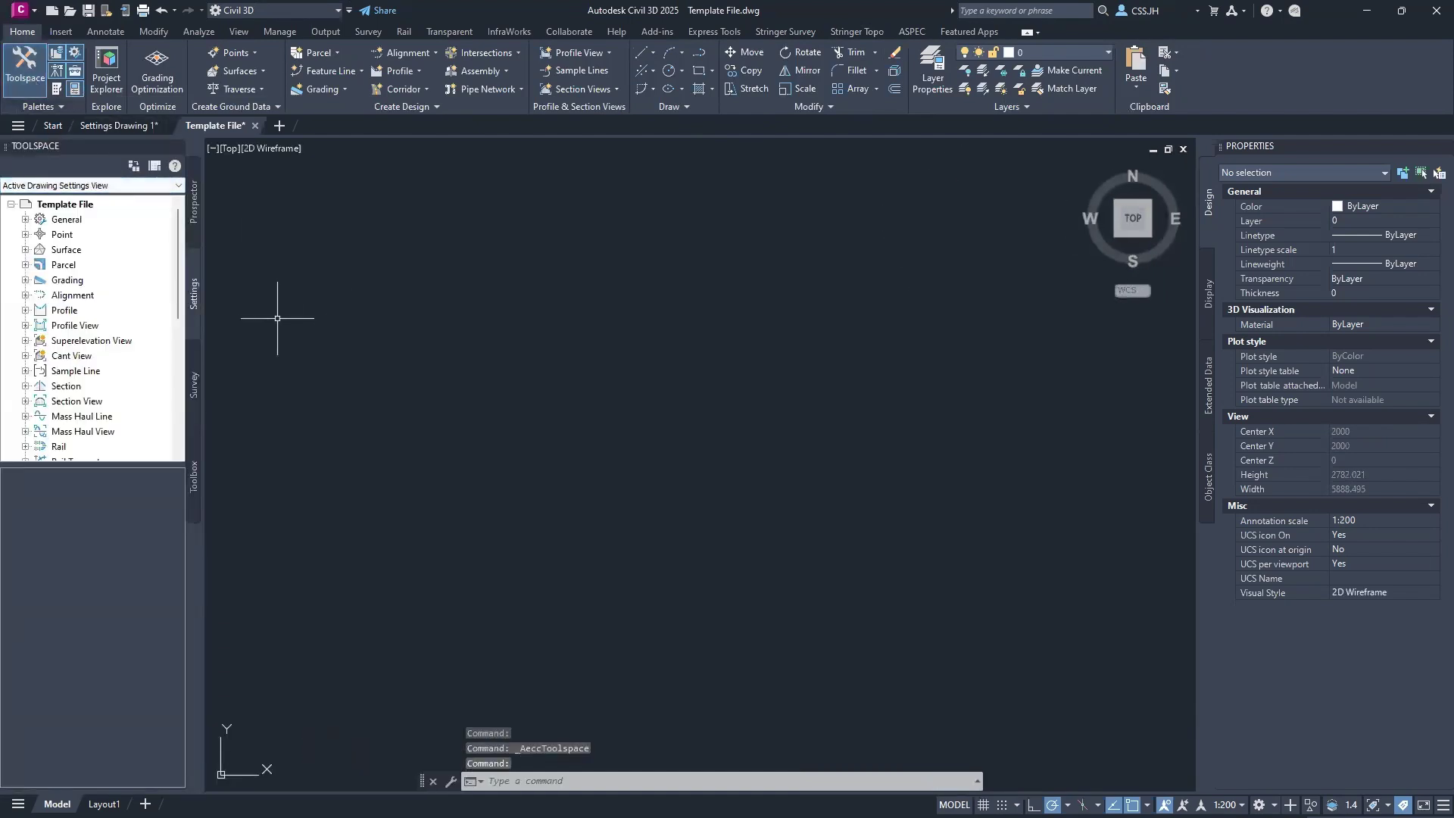
Step: Review the Alpha, ARD and Numeric description key sets in the template's point settings
left_click(192, 294)
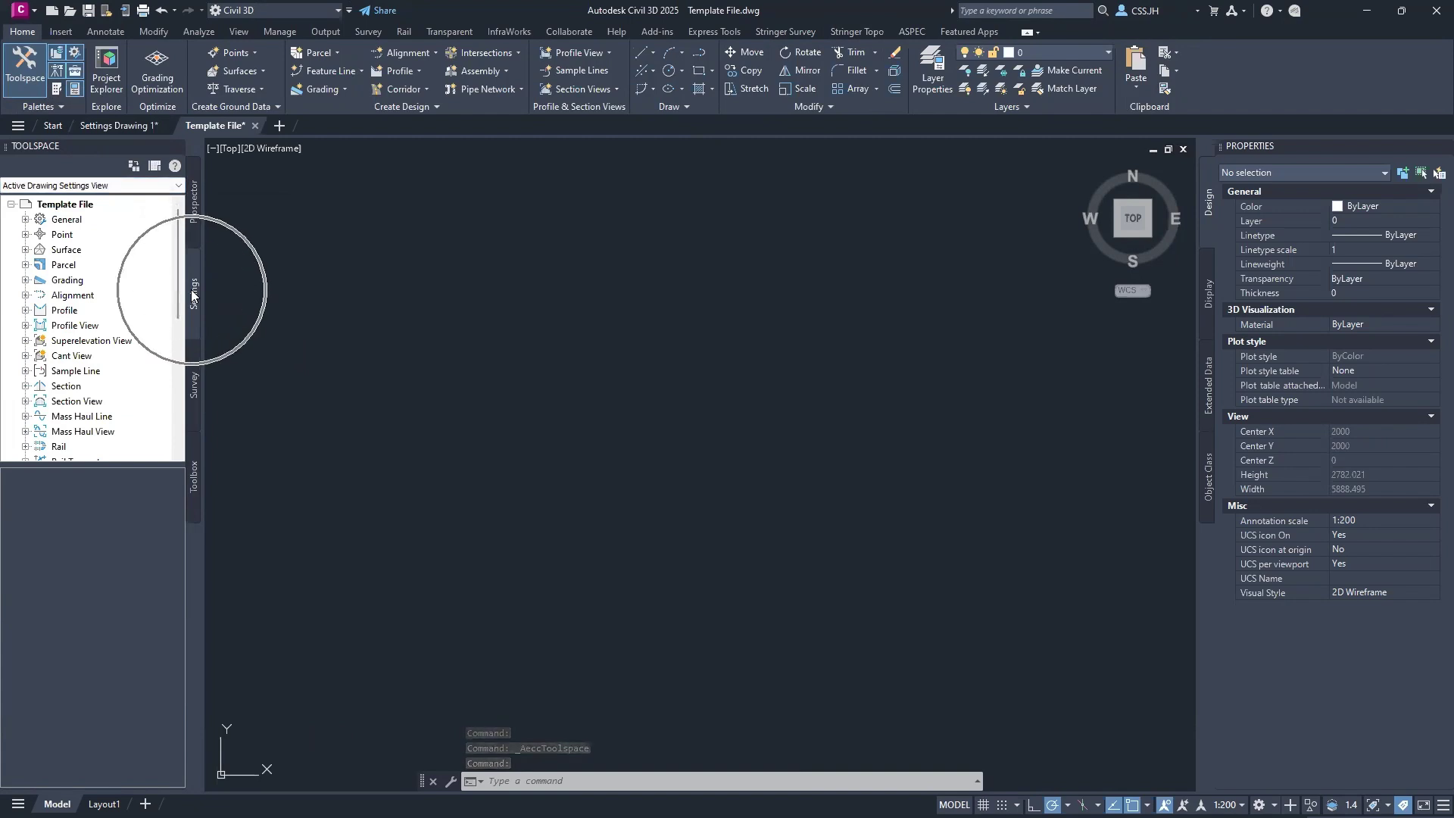
left_click(25, 234)
left_click(40, 309)
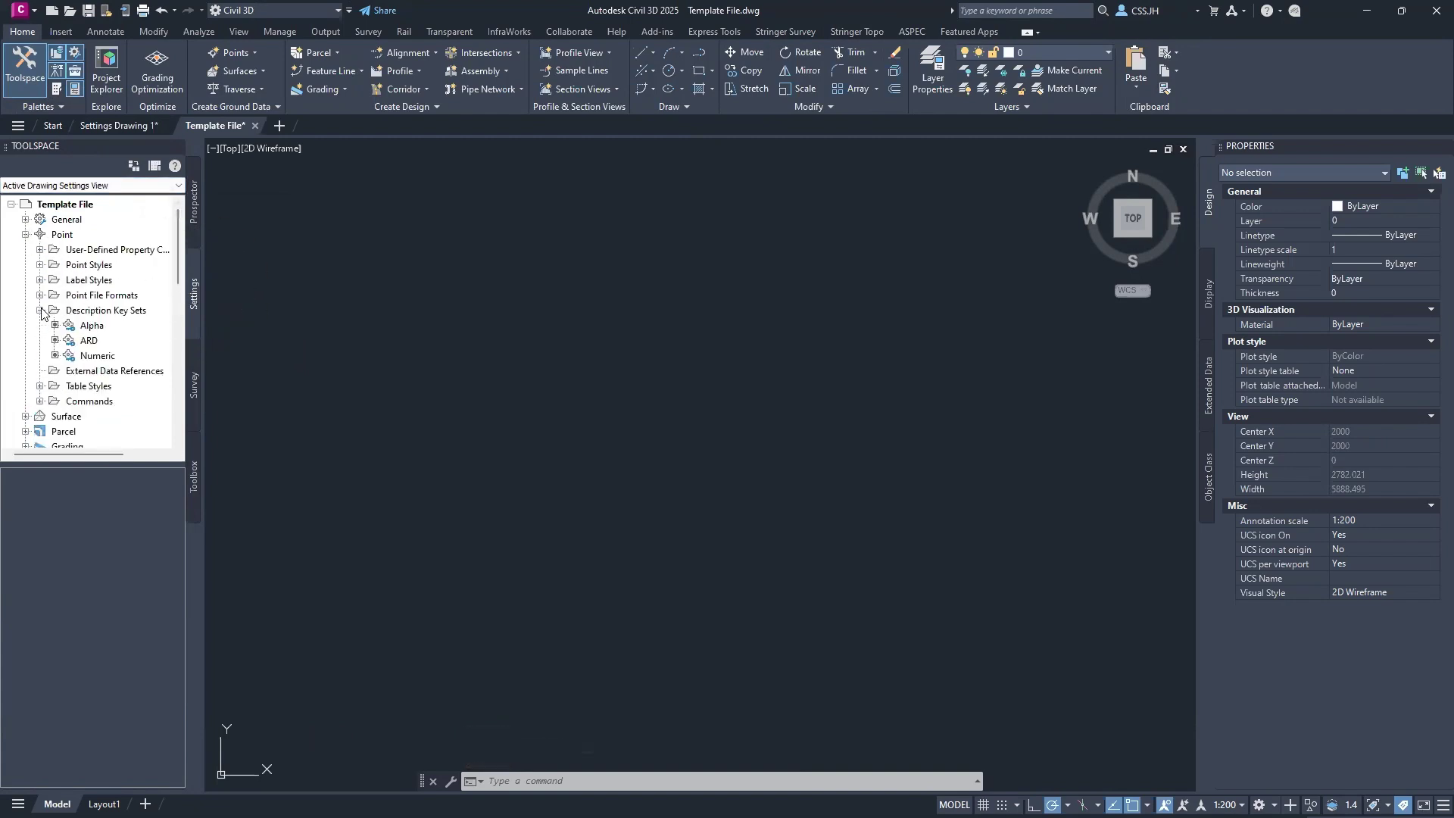
left_click(94, 326)
left_click(94, 341)
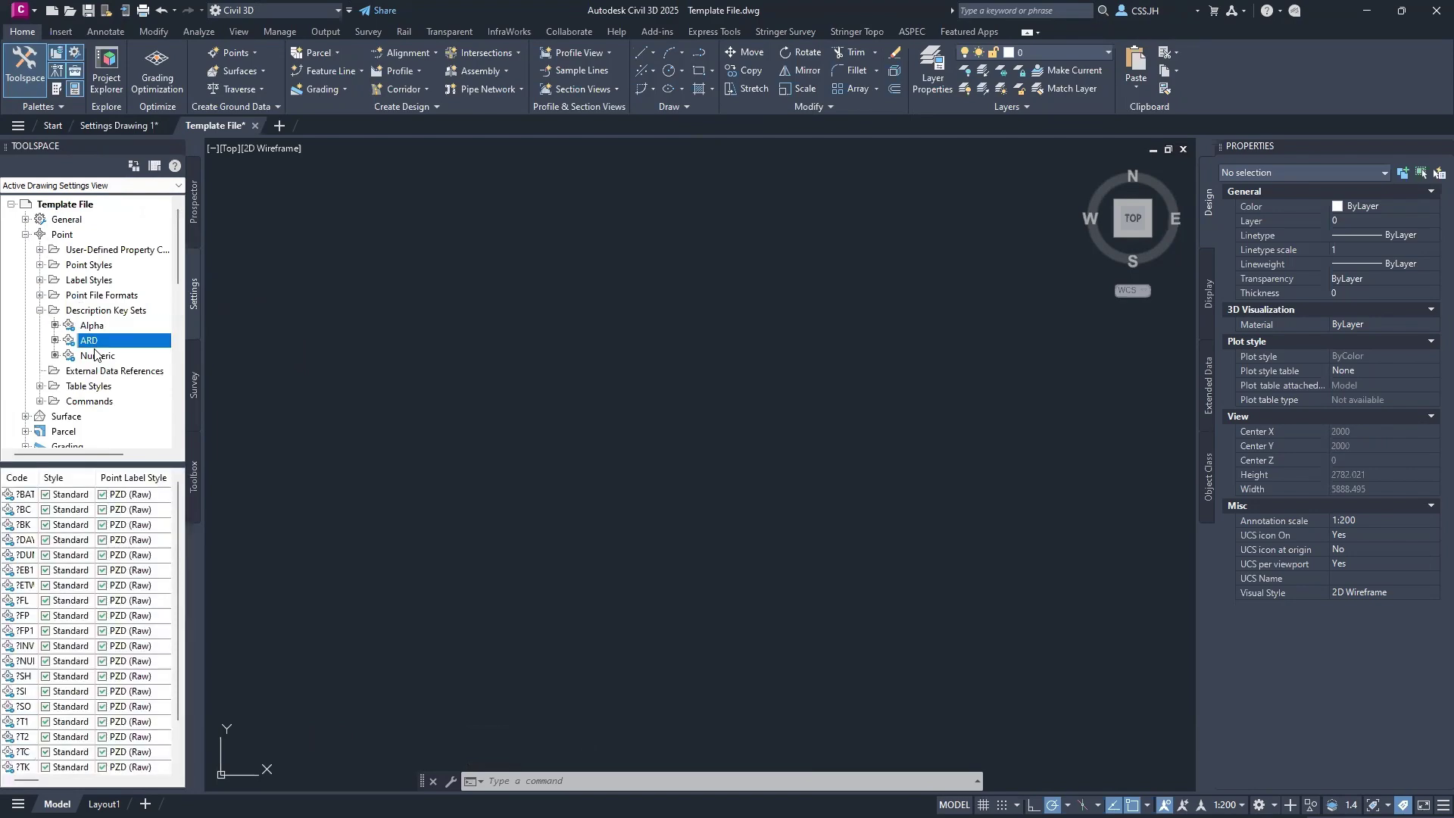
left_click(95, 355)
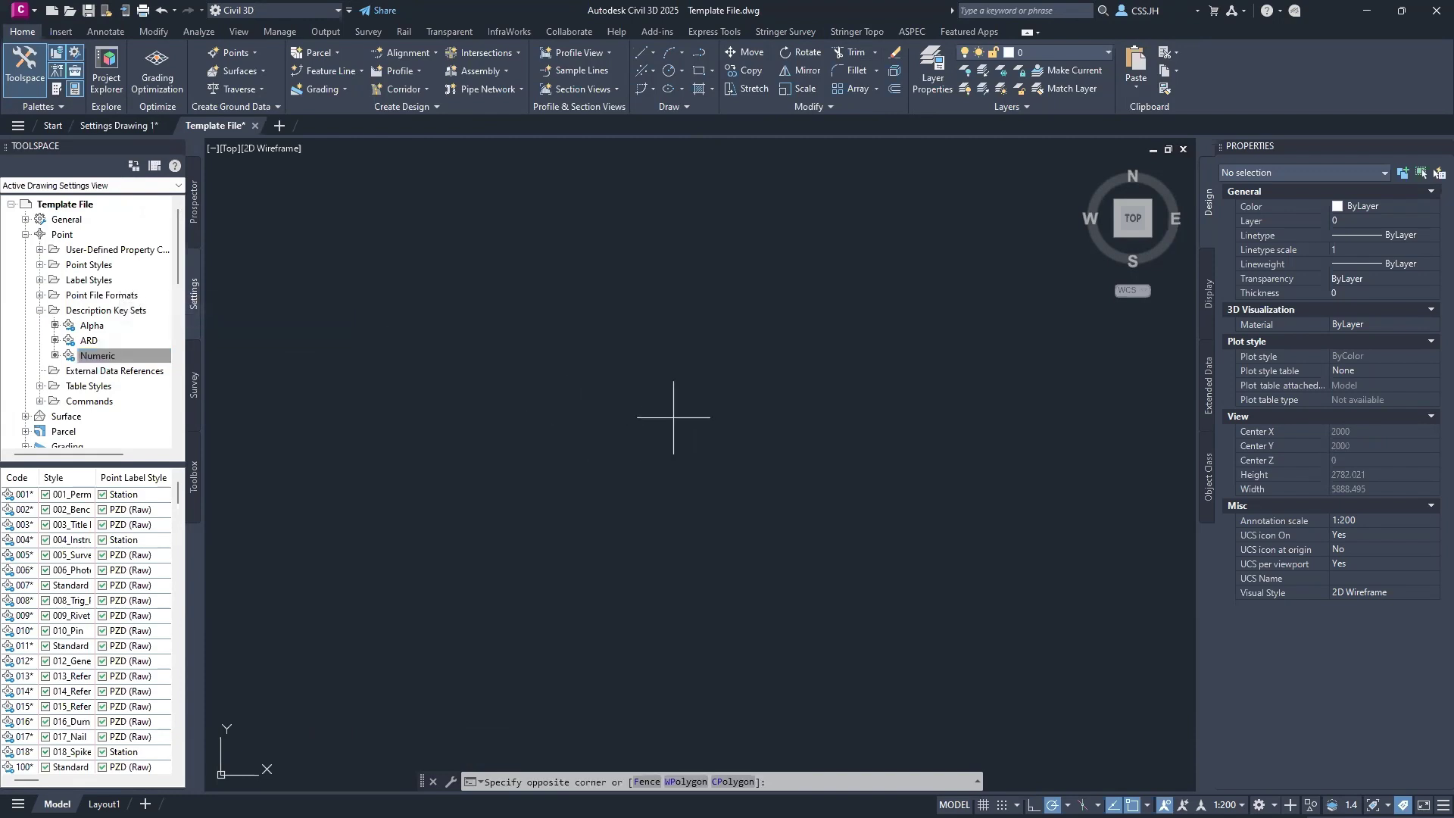
left_click(635, 441)
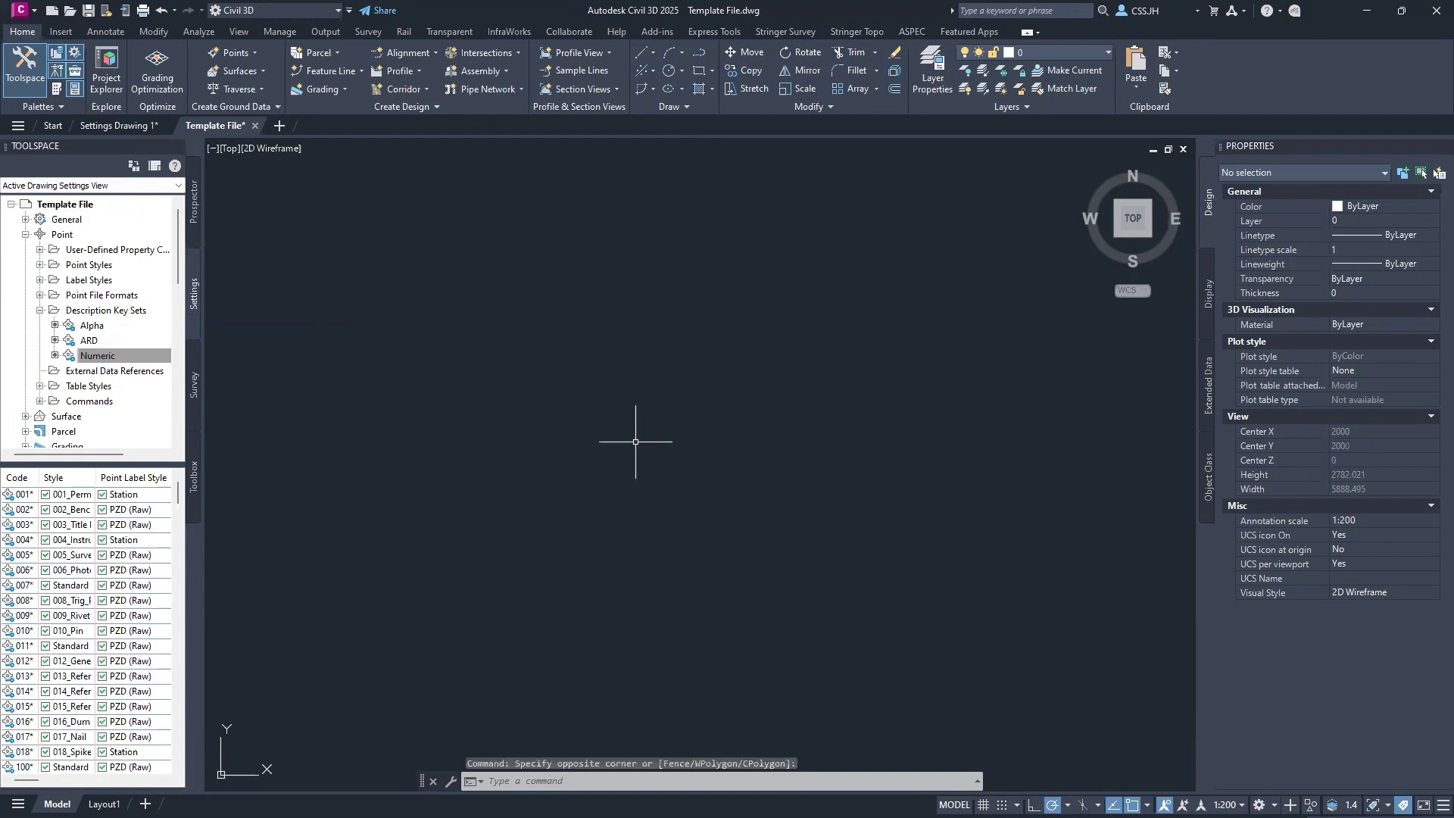
Step: Examine the template's layers and their descriptions in an enlarged Layer Properties Manager, and close it
type("la")
key("Return")
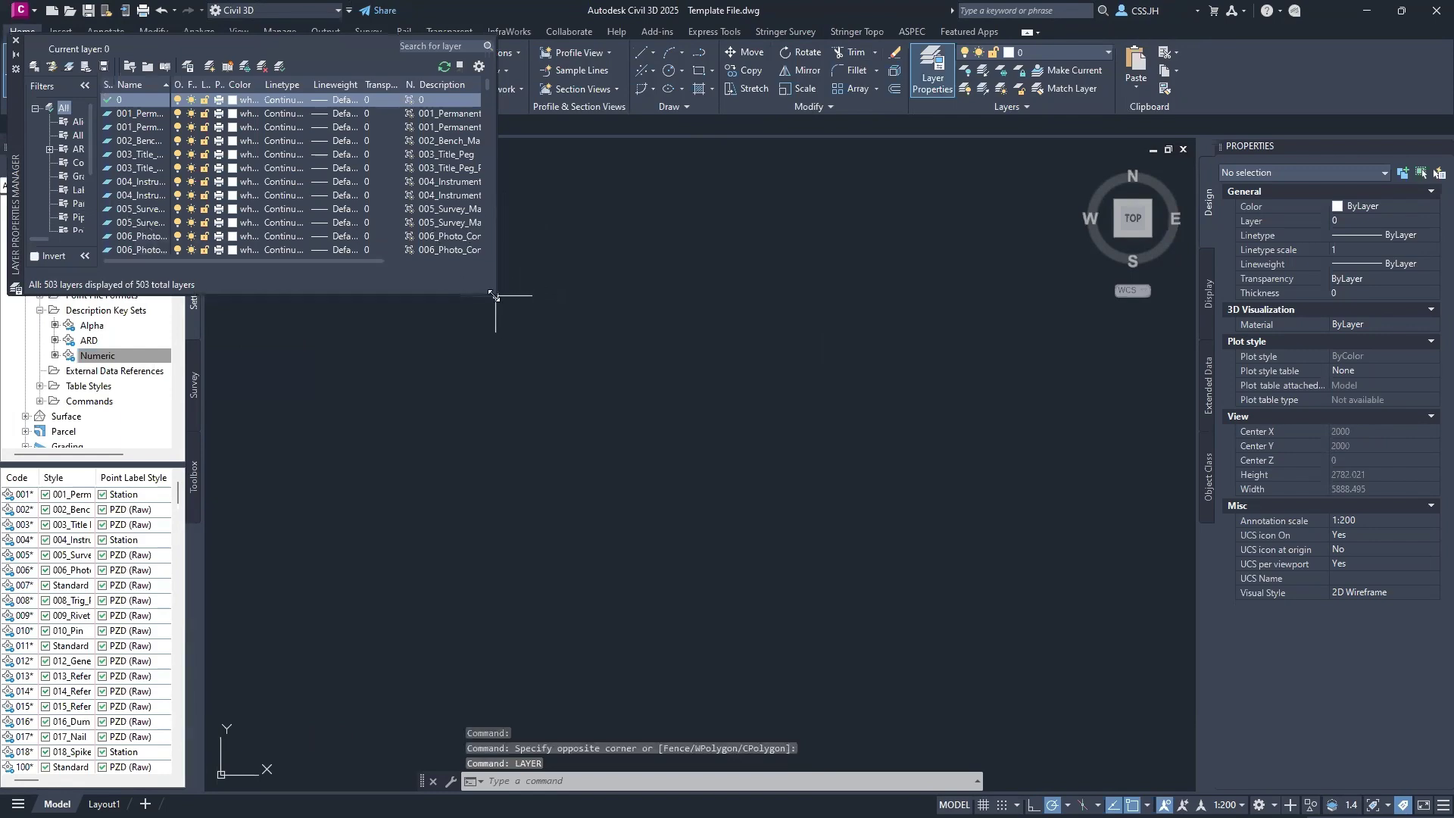
left_click_drag(493, 296, 838, 486)
scroll(352, 277, "down", 8)
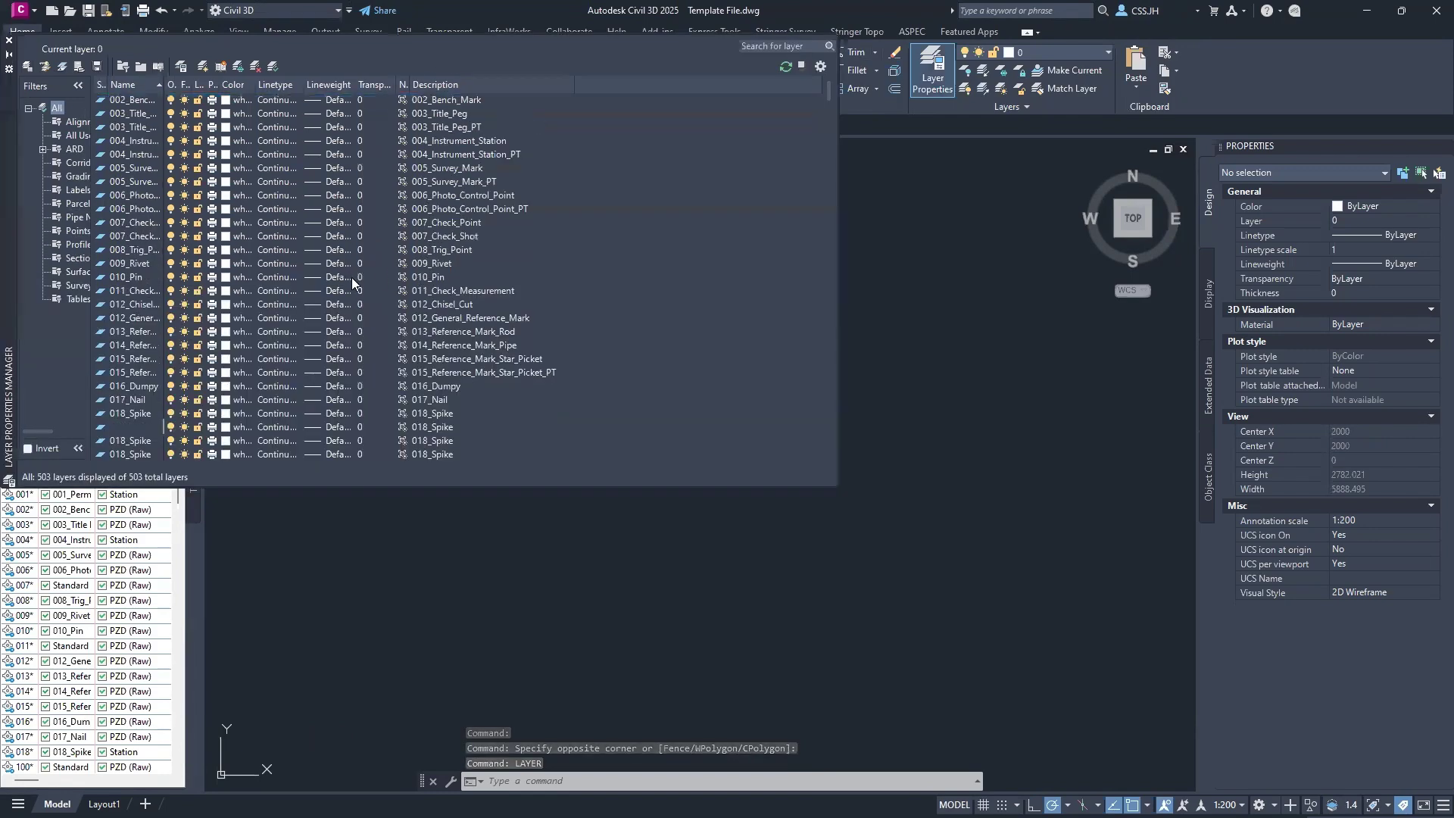
scroll(352, 280, "down", 6)
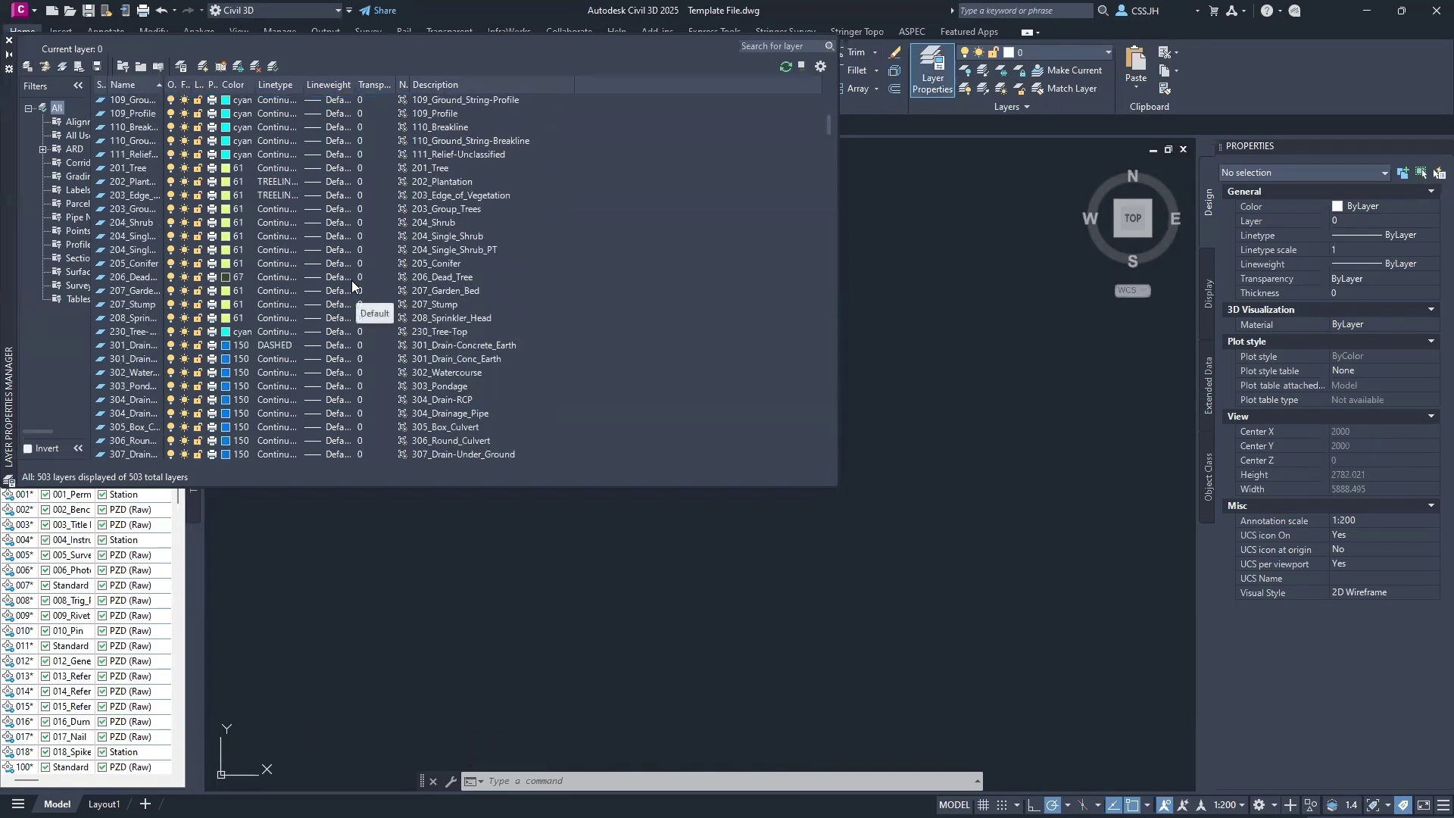
scroll(352, 280, "down", 2)
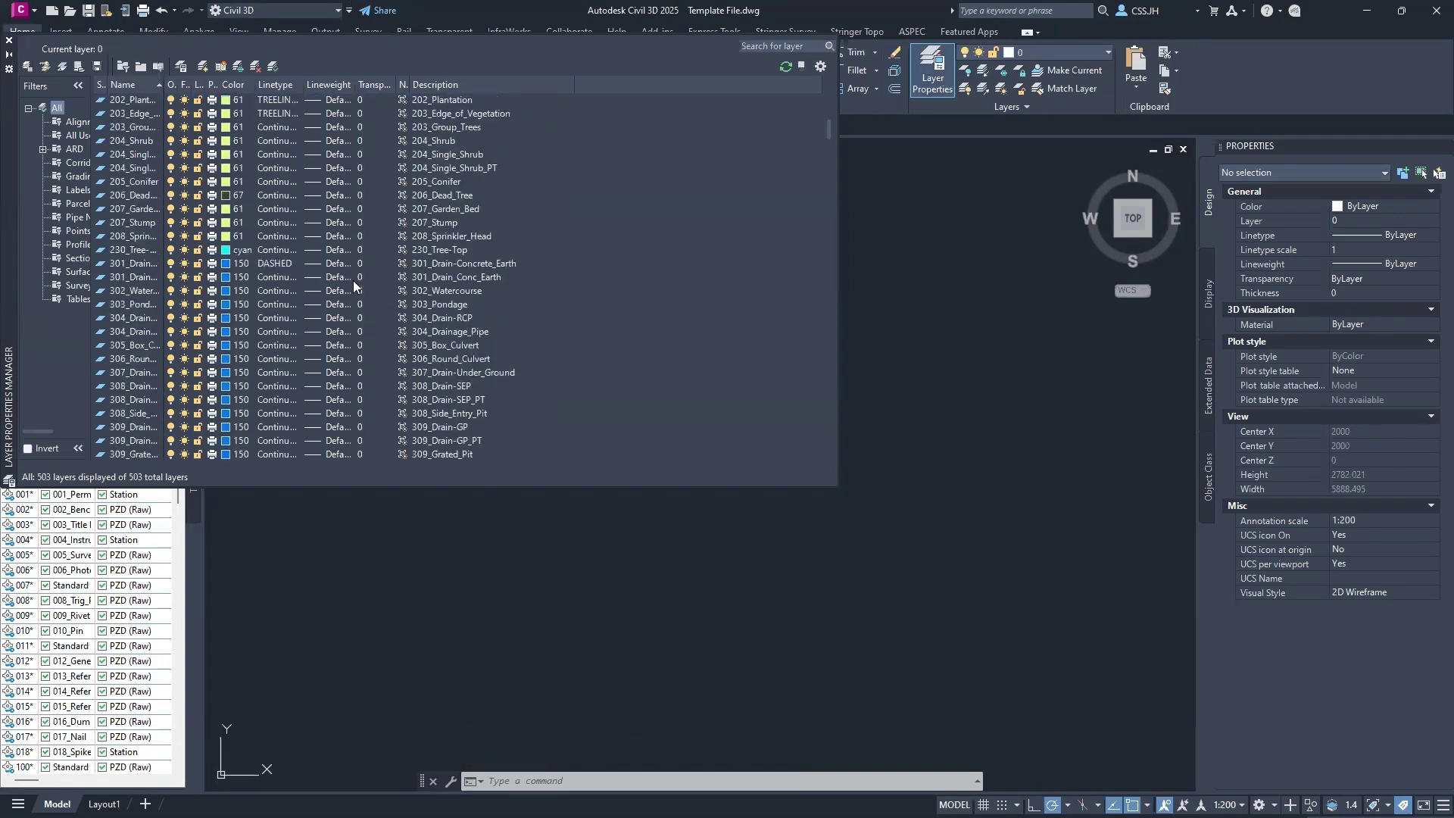
scroll(351, 280, "down", 13)
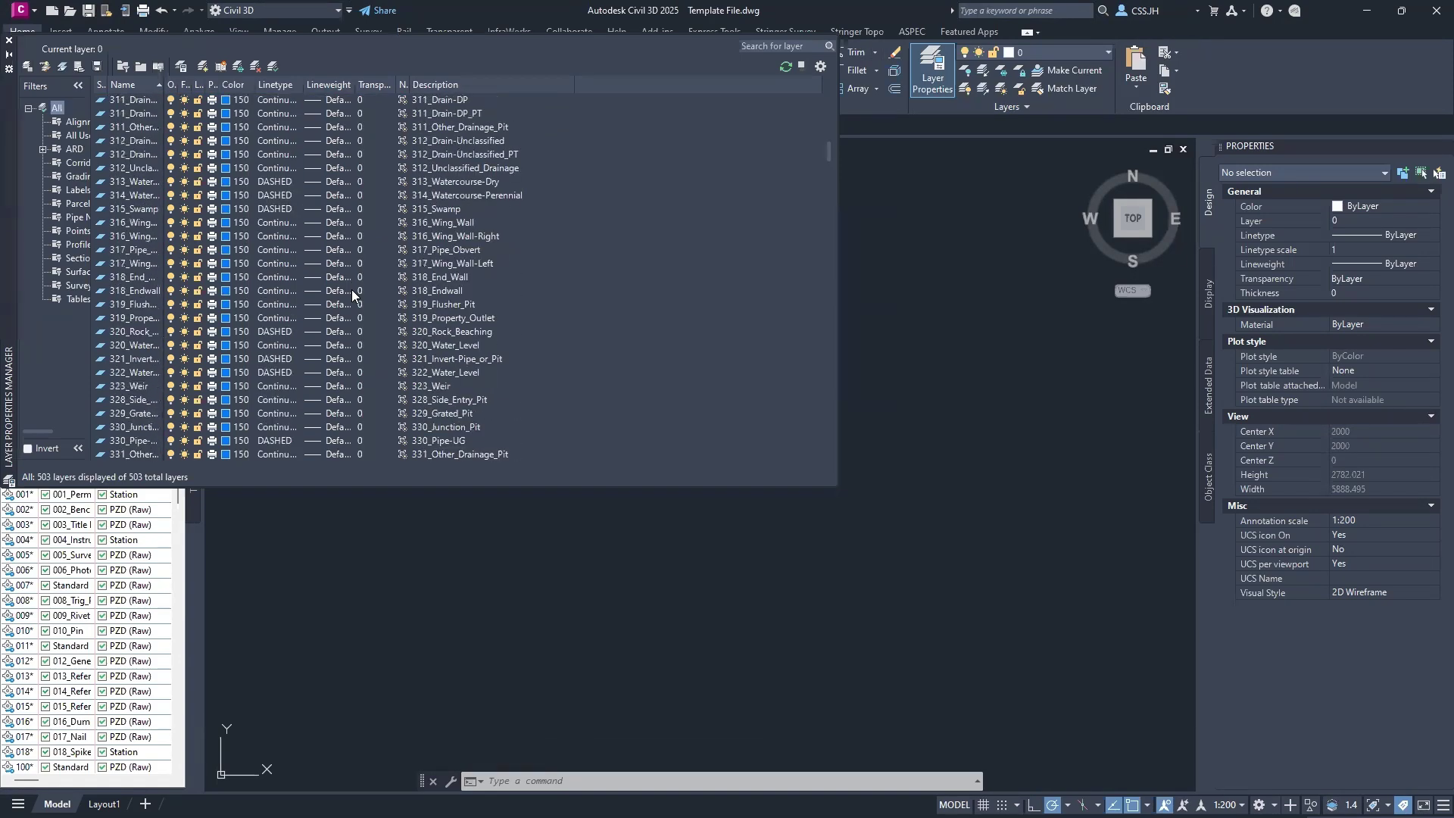
scroll(351, 290, "down", 11)
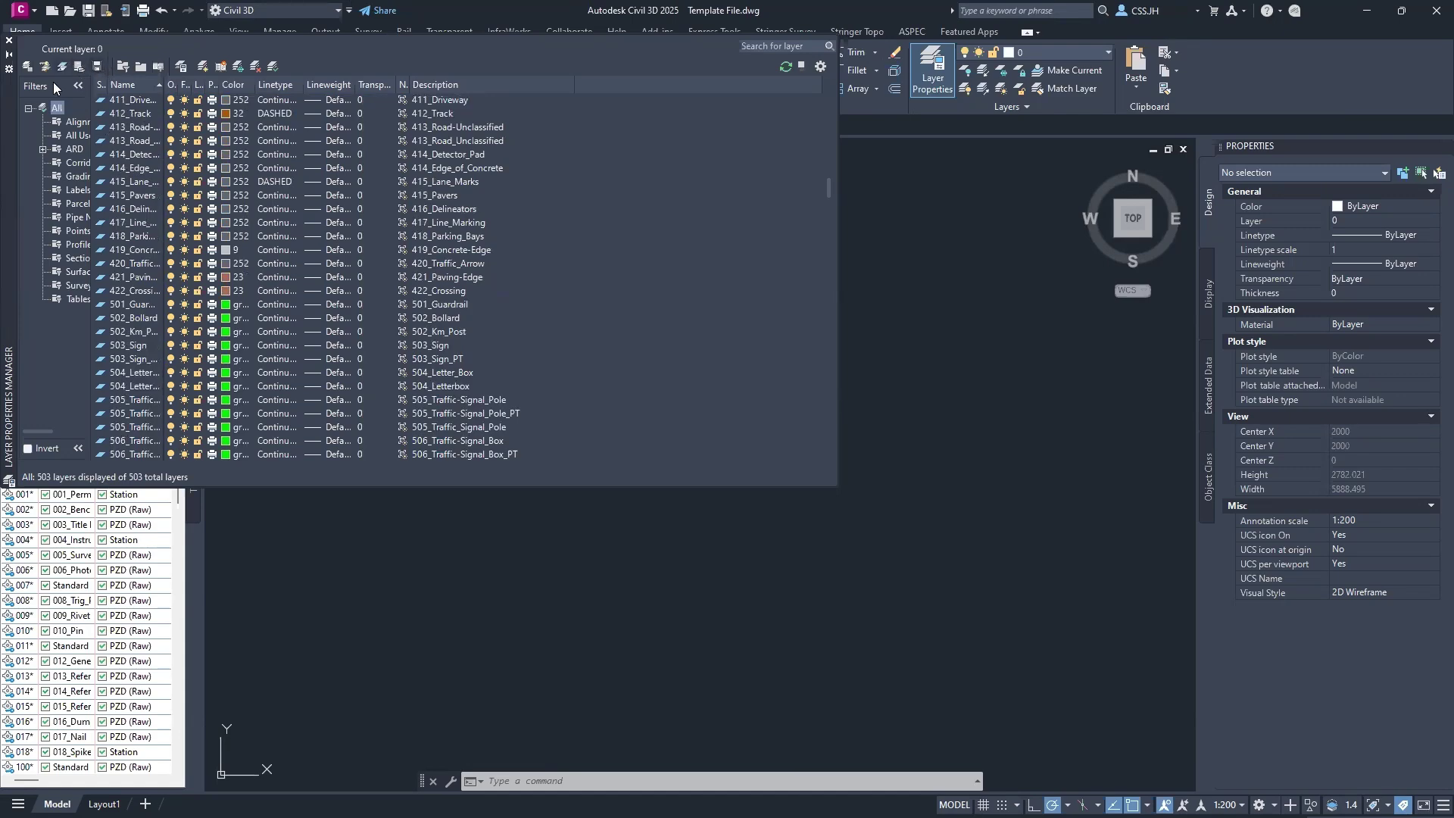
left_click(8, 41)
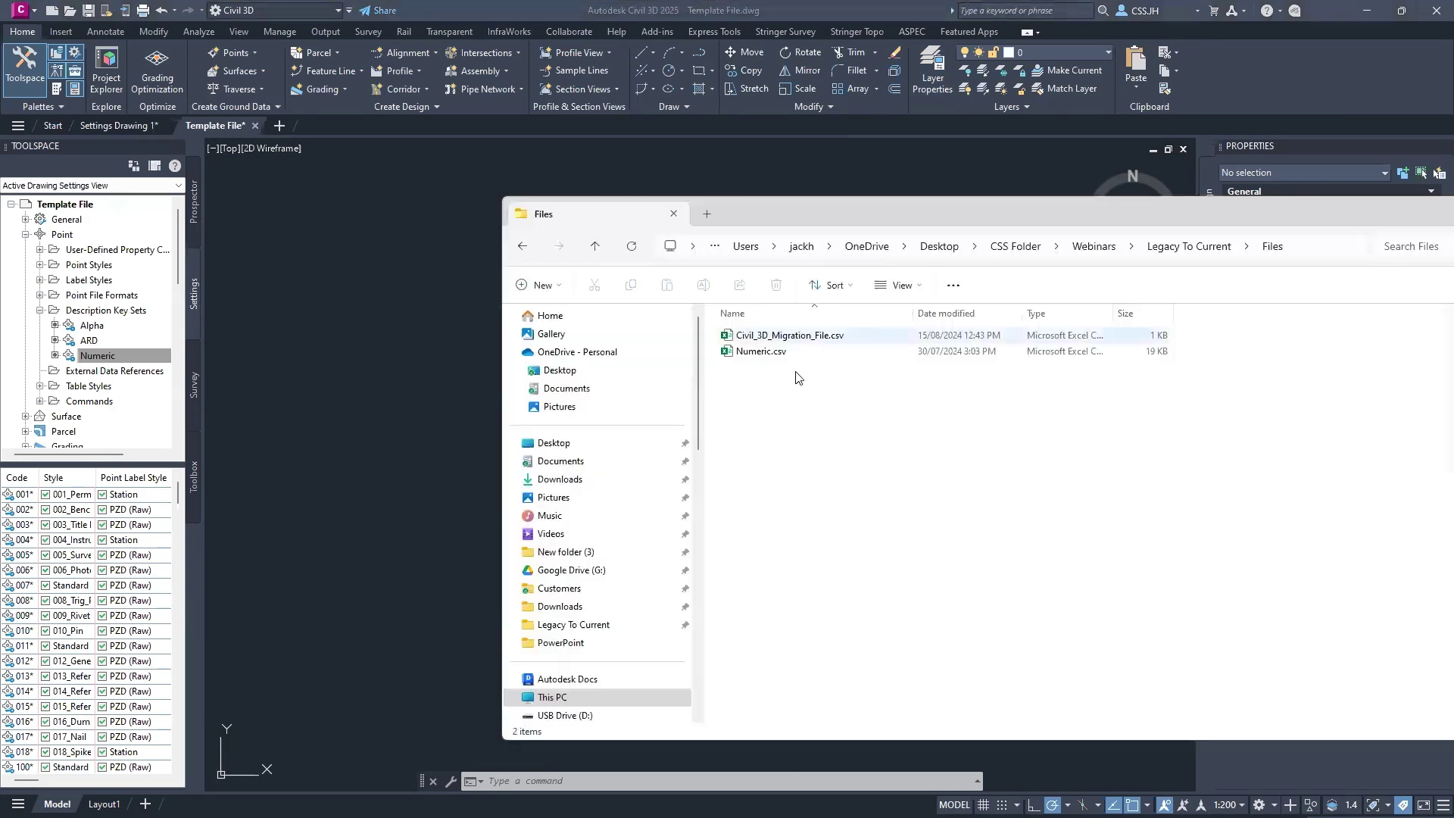
Step: Open Numeric.csv from the Legacy To Current Files folder and switch to it in Excel
left_click(790, 352)
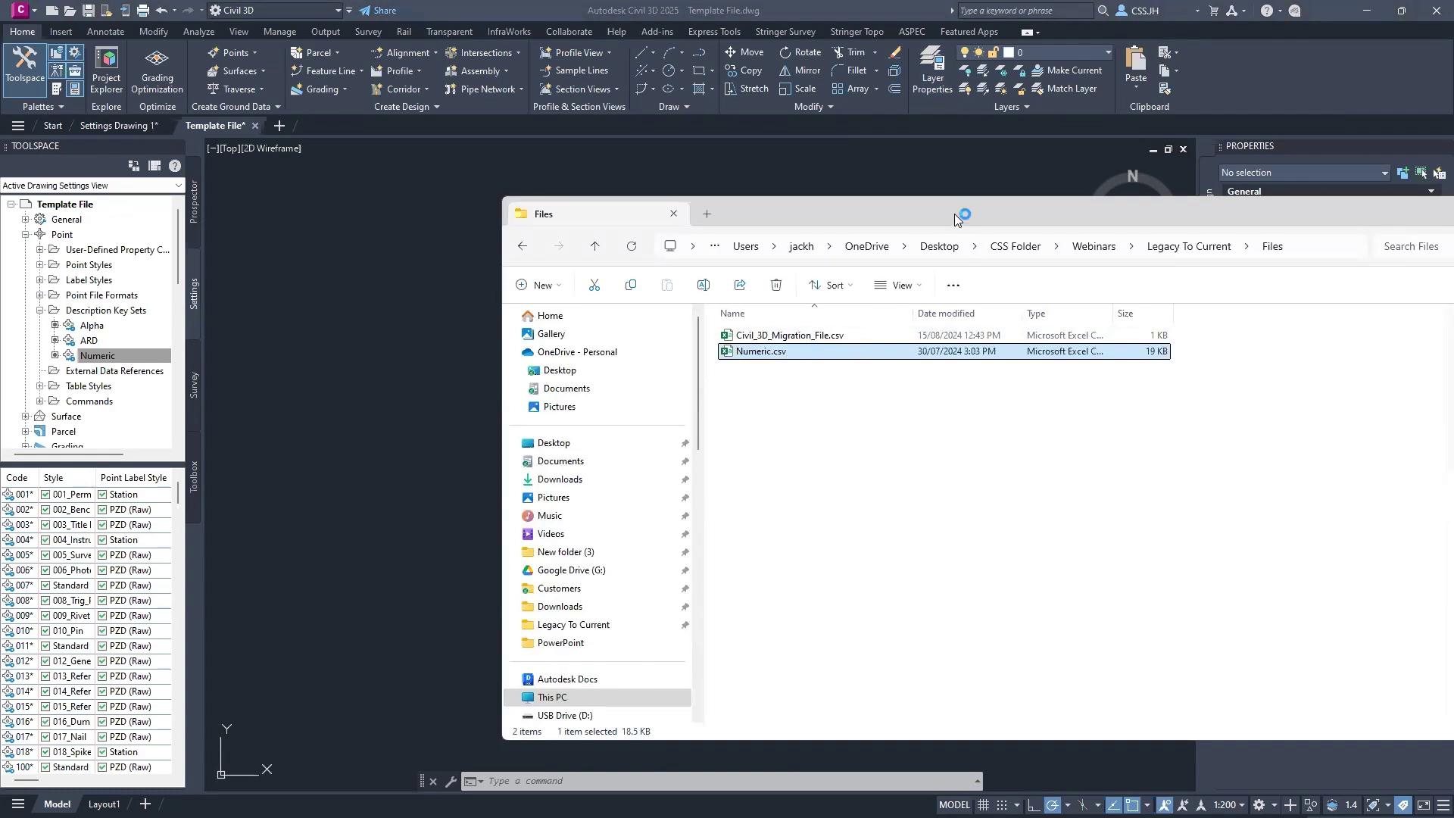
left_click_drag(938, 208, 1453, 209)
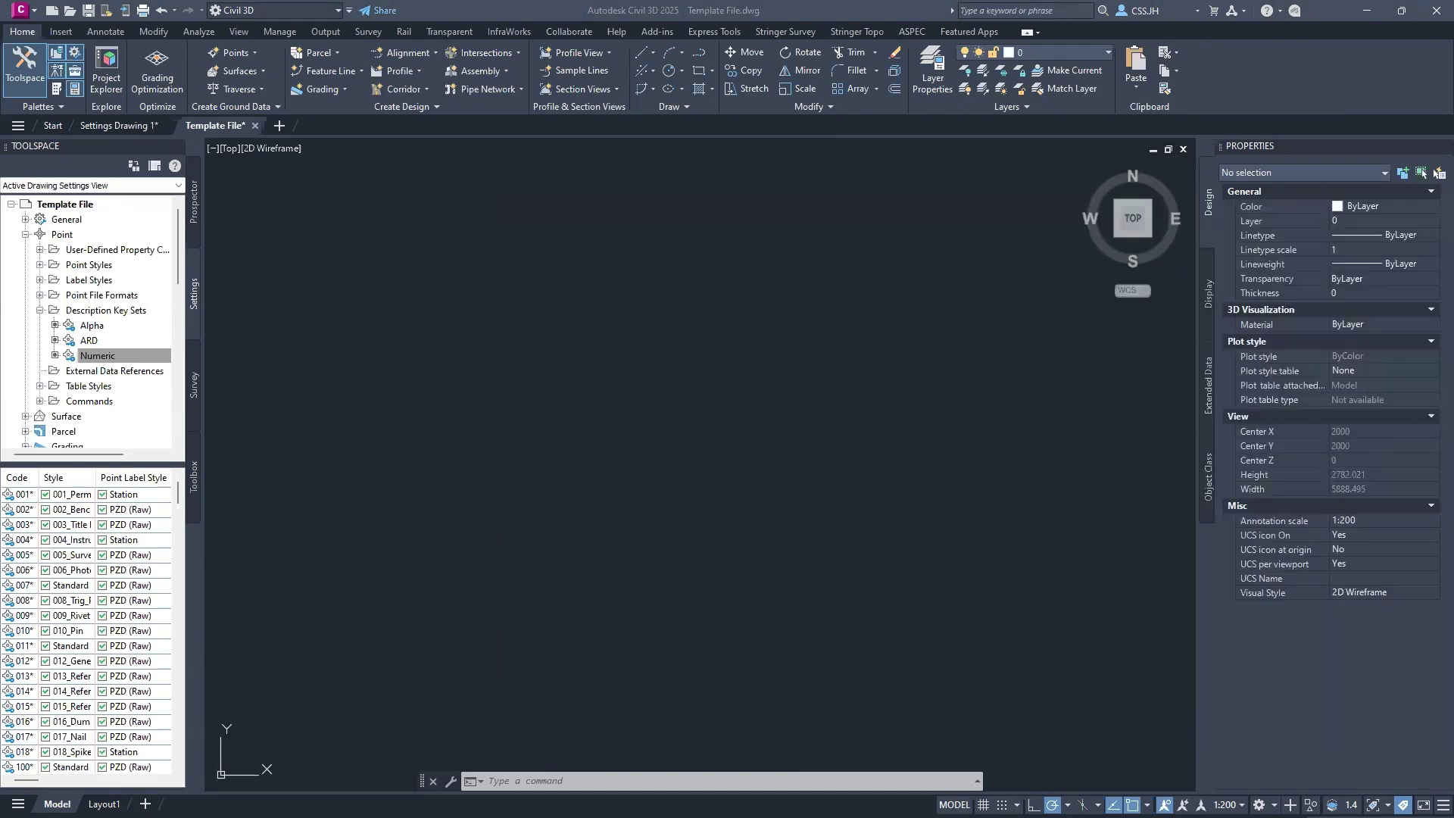
key("alt+Tab")
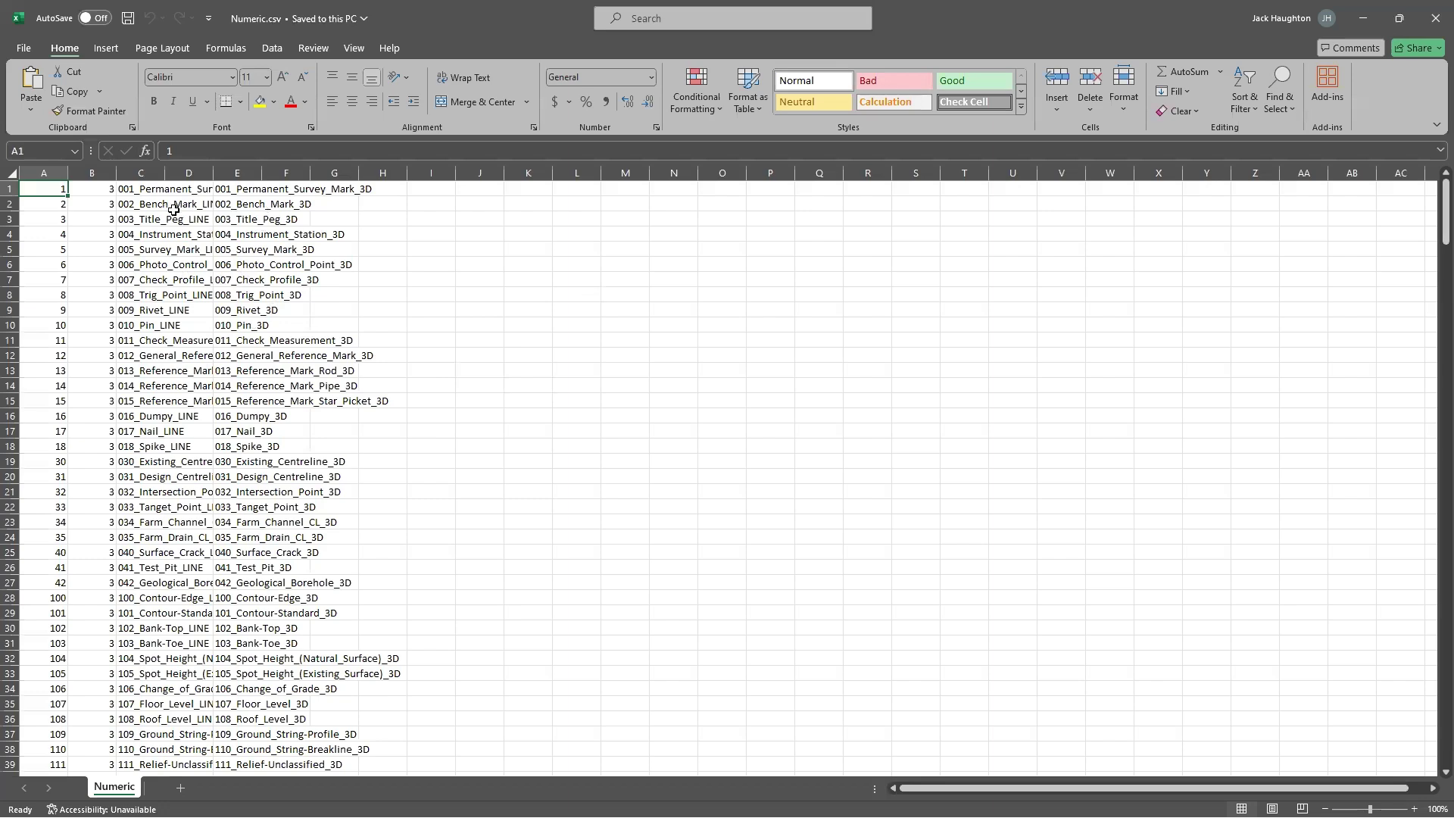
Step: Widen the data columns in Numeric.csv and examine the codes, breakline numbers, 2D layers and 3D layers in columns A, B, C and E
left_click_drag(116, 173, 627, 175)
left_click(50, 171)
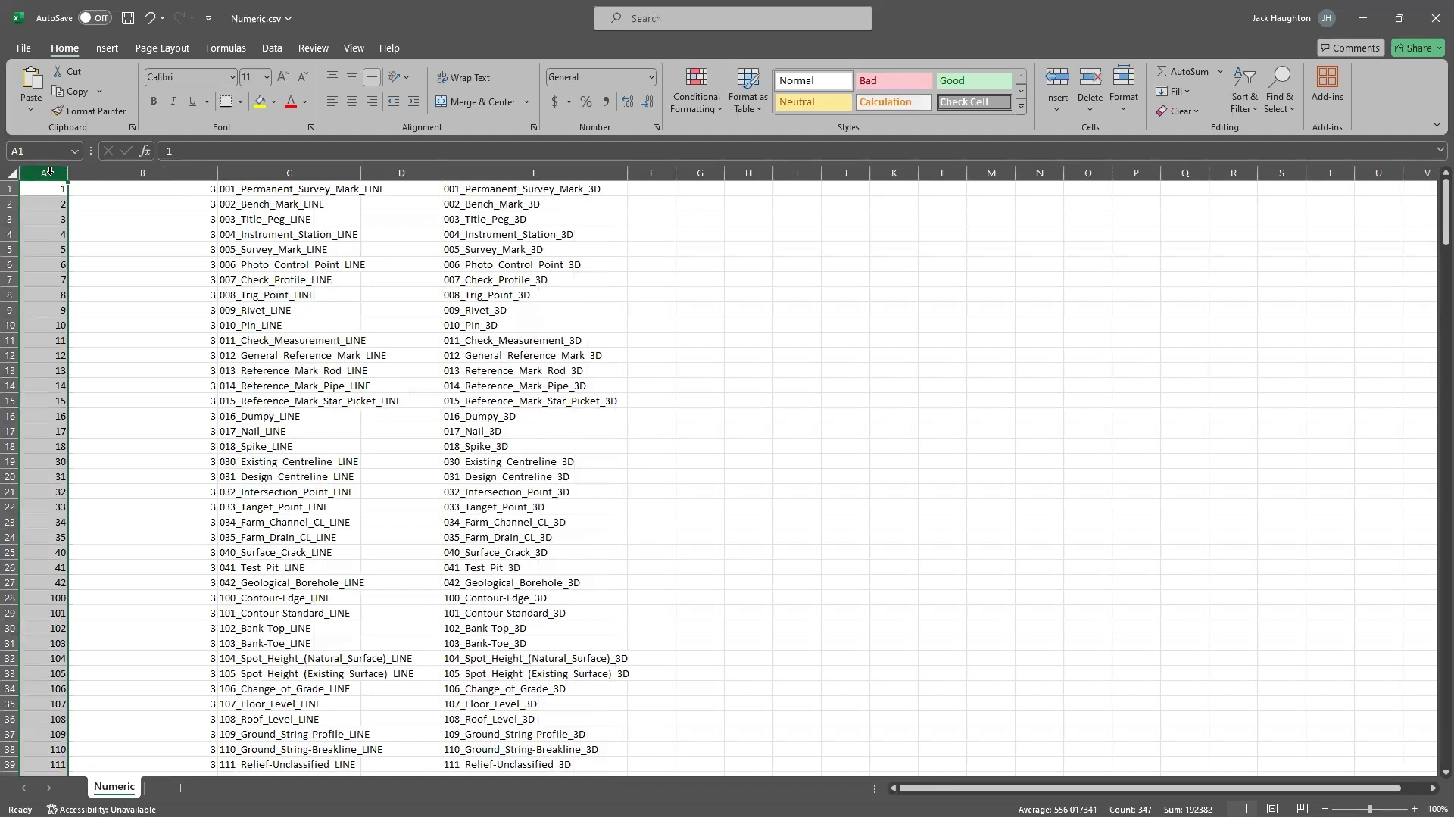
left_click(193, 169)
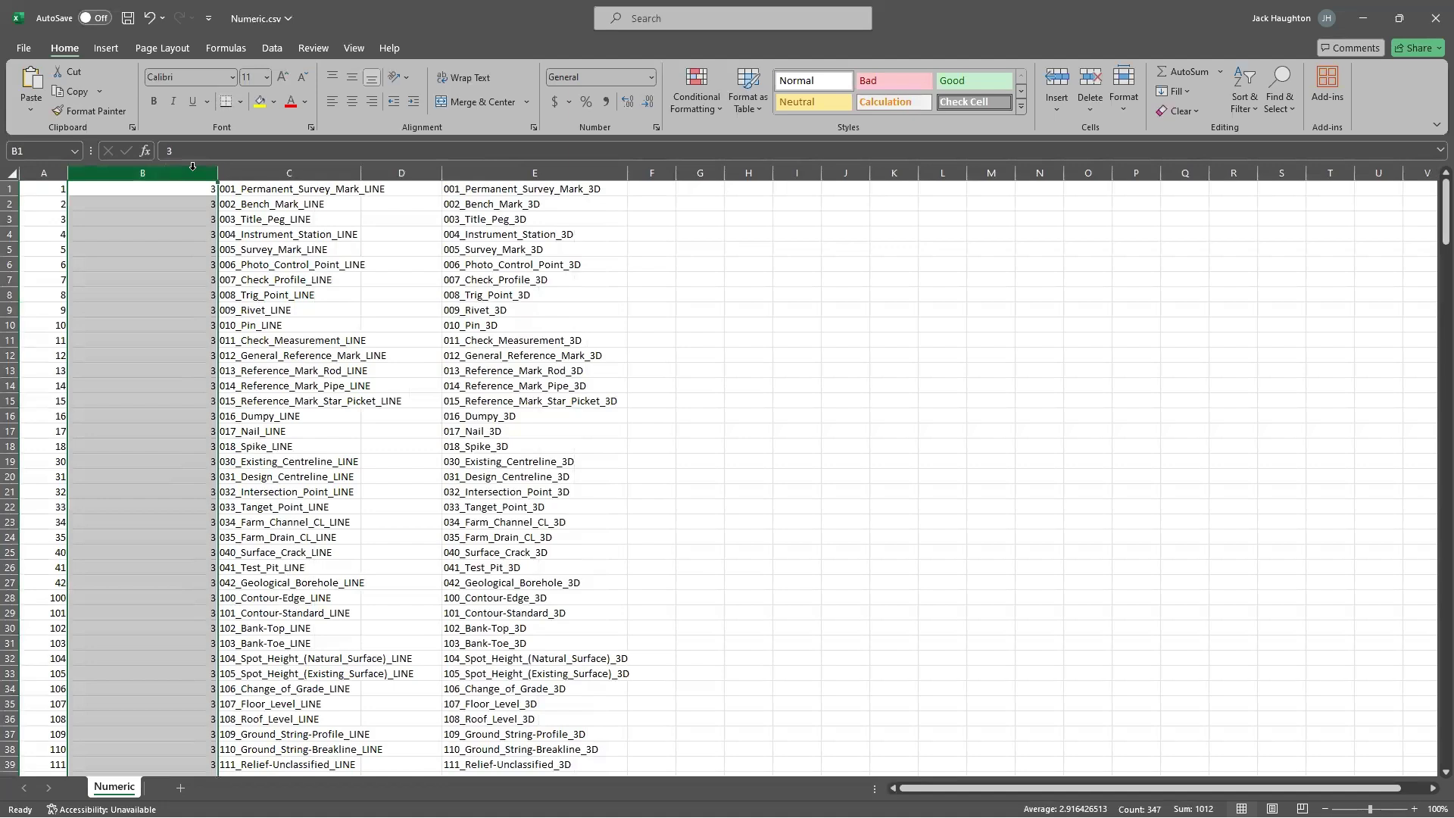
left_click(286, 169)
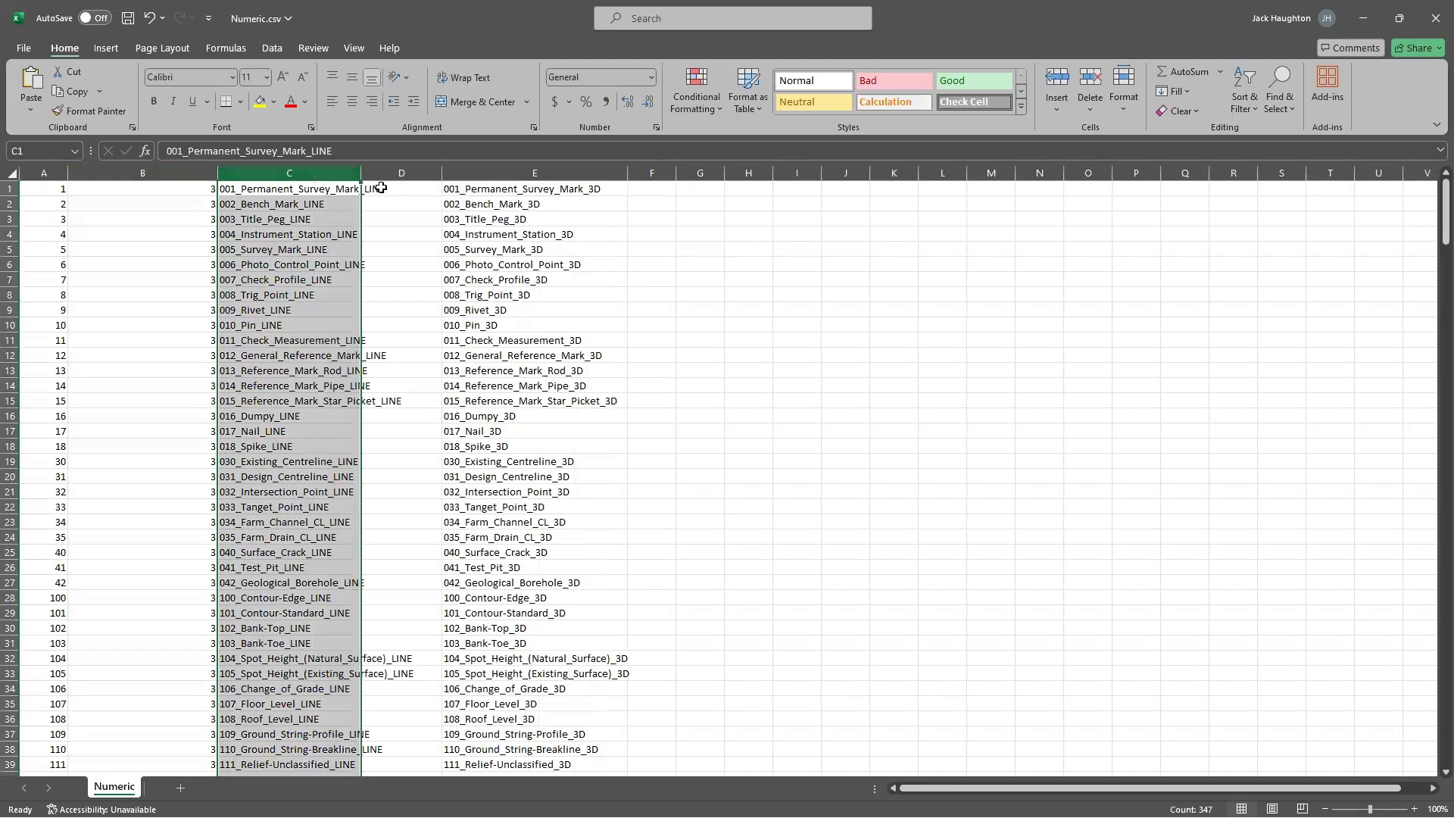
left_click(521, 168)
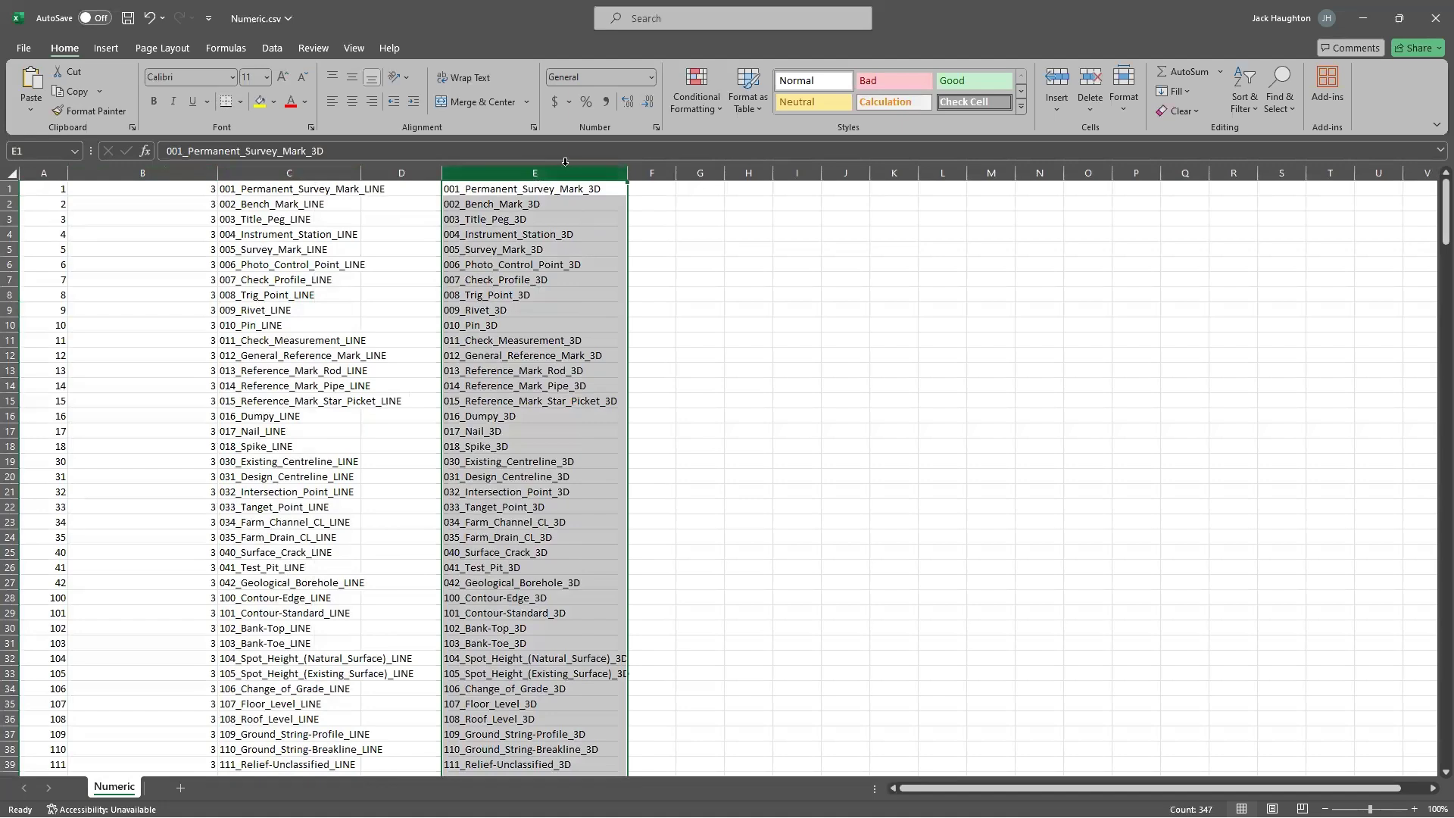
left_click(311, 172)
left_click(523, 172, "ctrl")
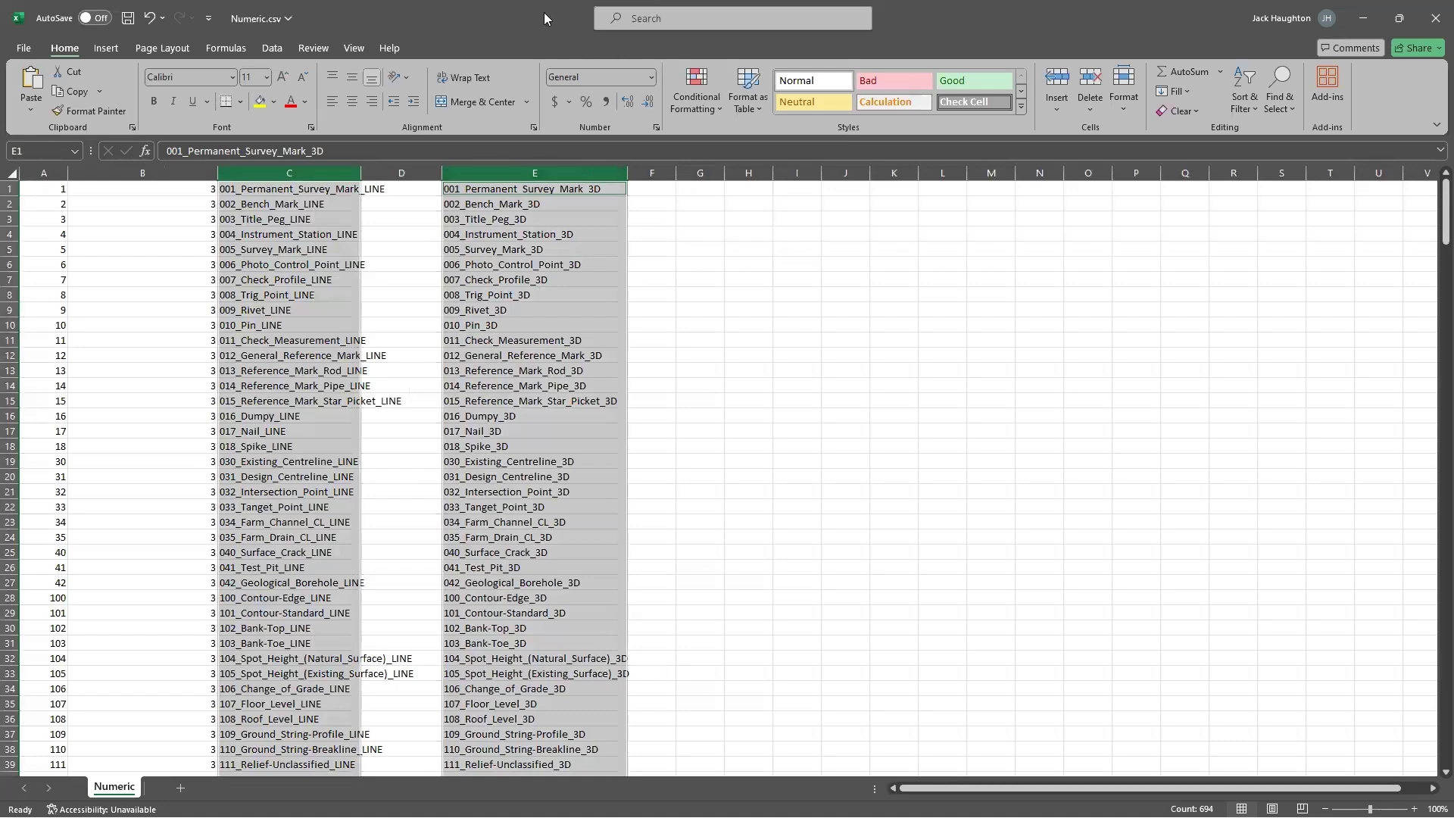
Step: Open Civil_3D_Migration_File.csv from the Legacy To Current Files folder
key("alt+Tab")
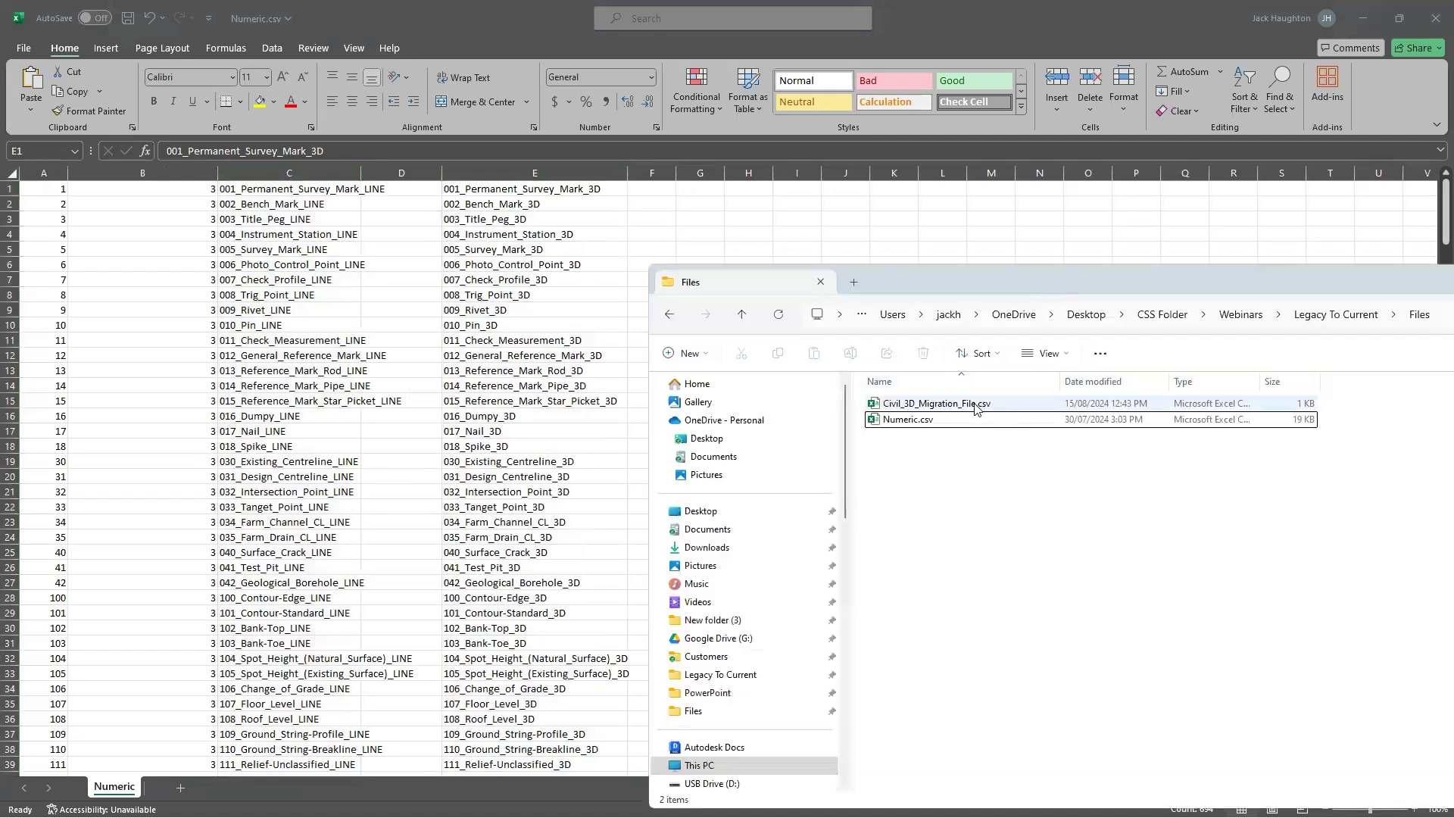
left_click(942, 409)
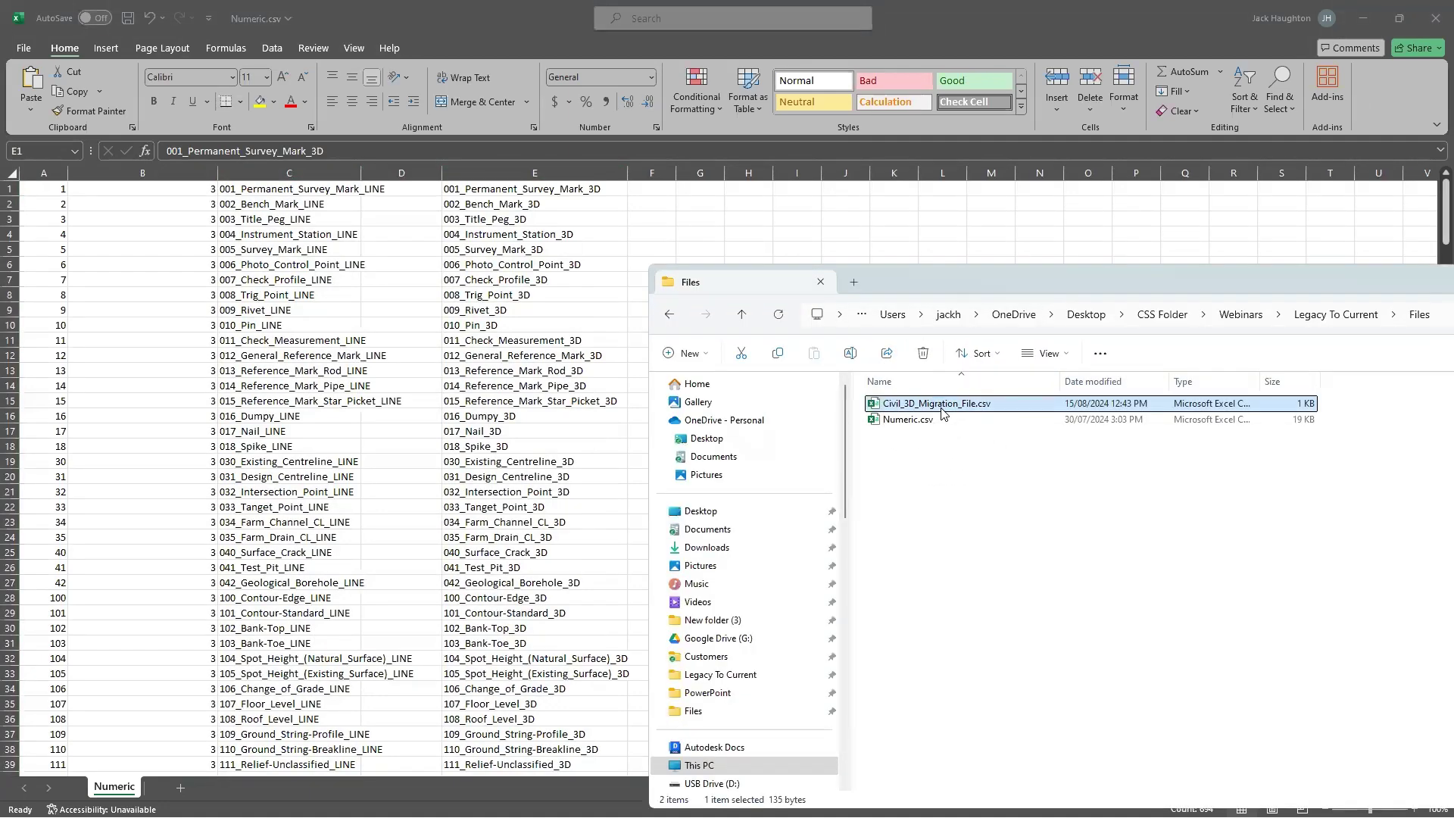
key("alt+F4")
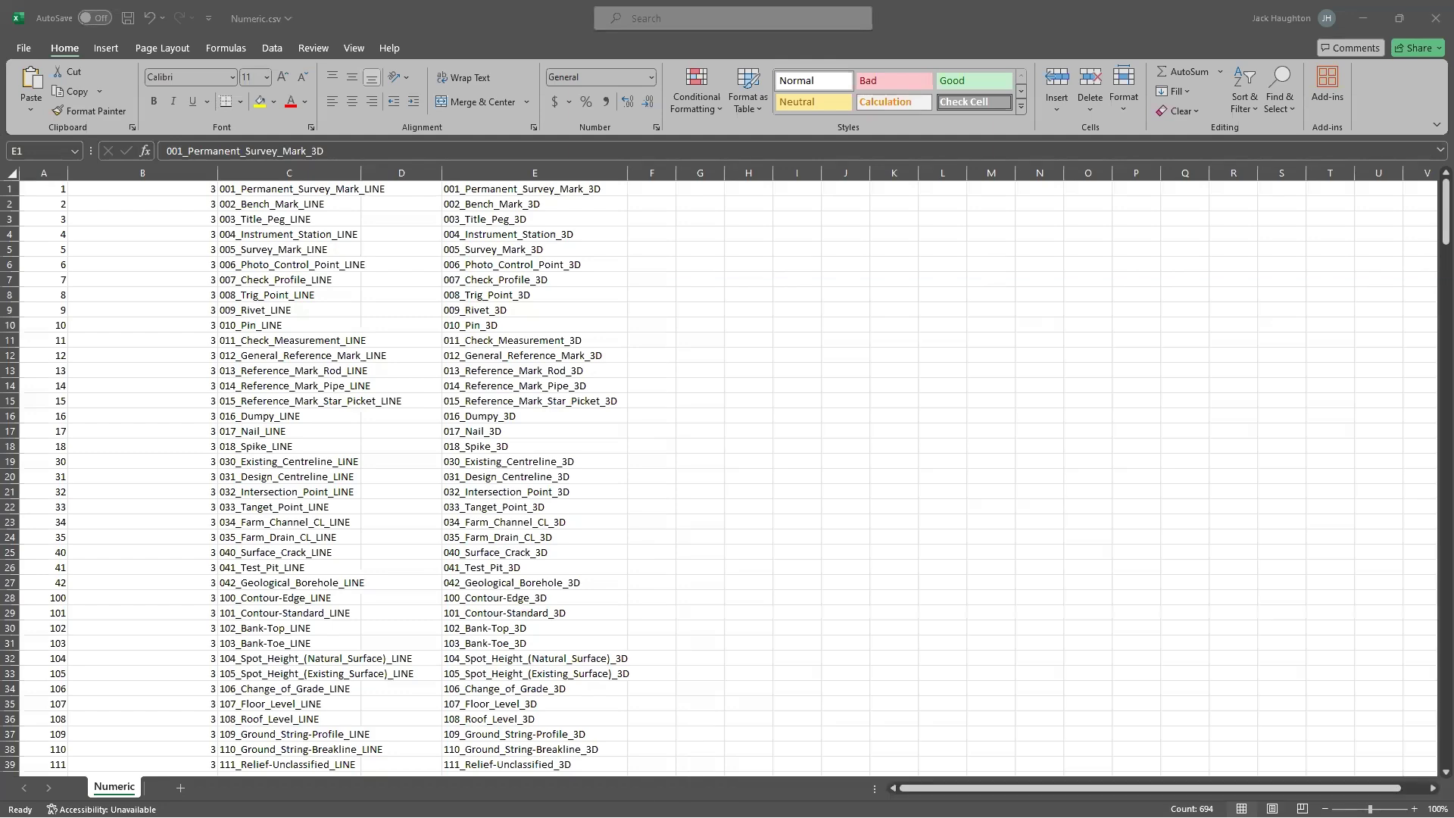
left_click(1437, 13)
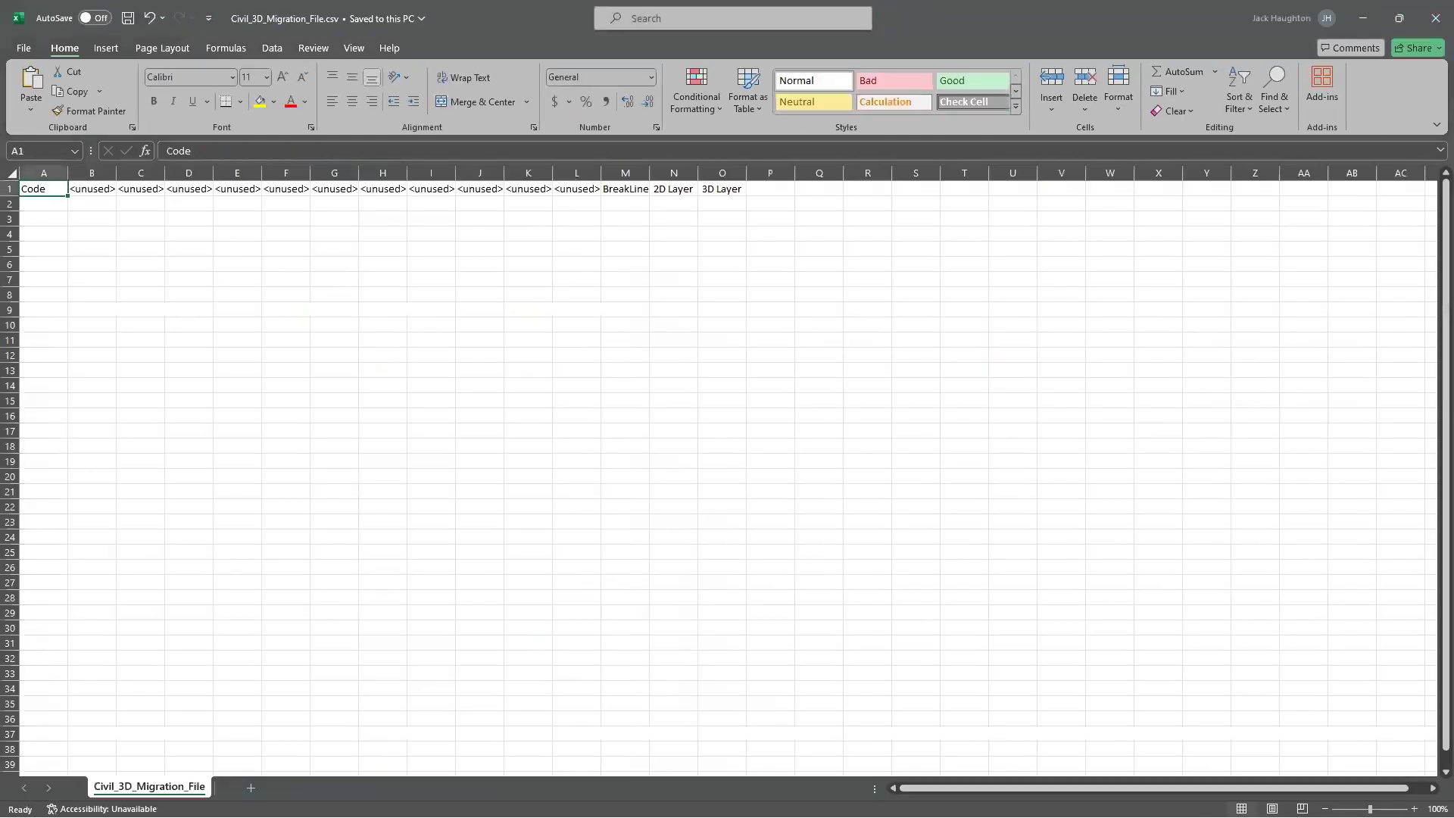
Step: Bring Numeric.csv back up and shrink its window to a quarter of the screen over the Civil_3D_Migration_File sheet
mouse_move(856, 814)
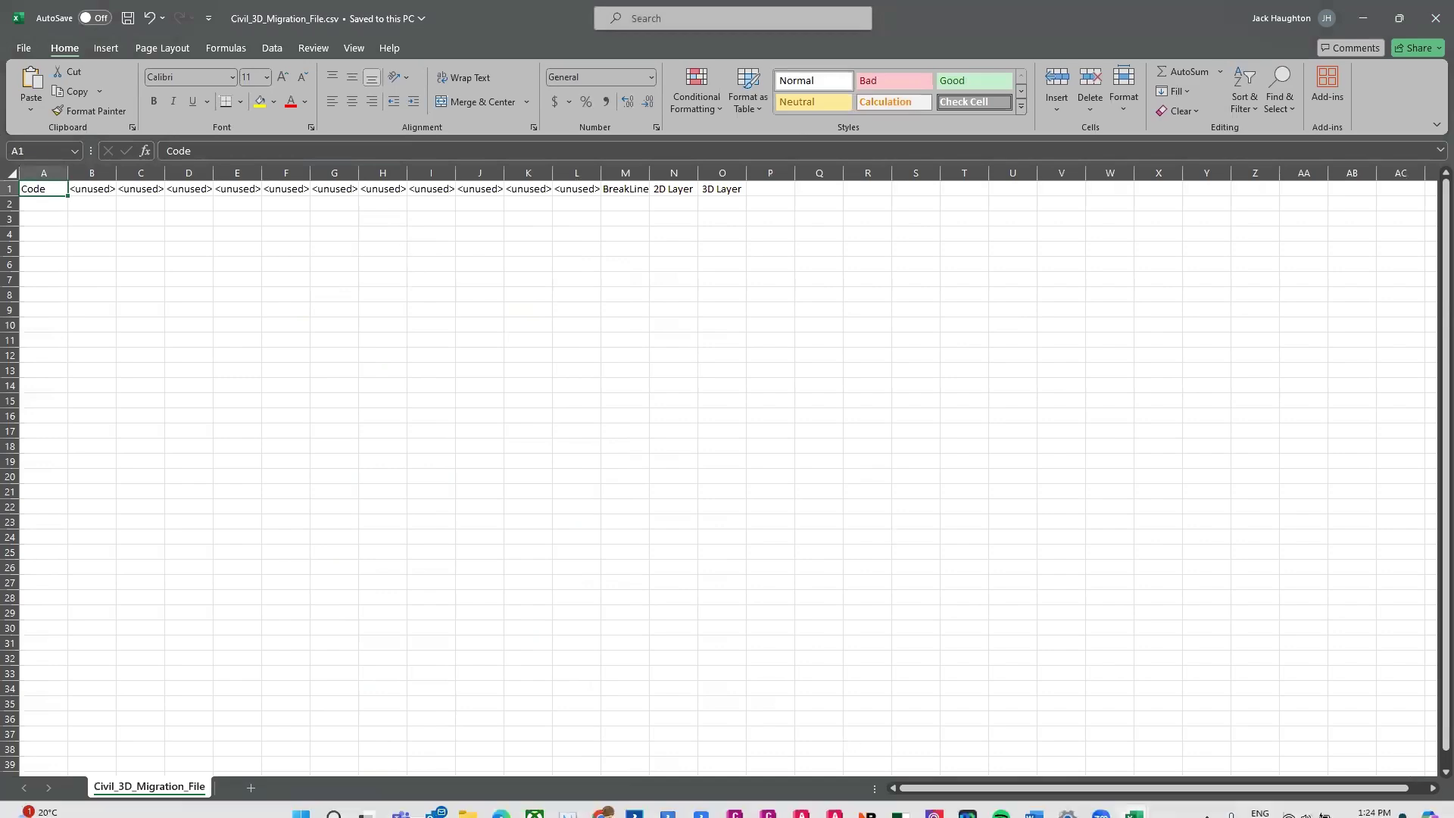
mouse_move(1134, 800)
left_click(1055, 723)
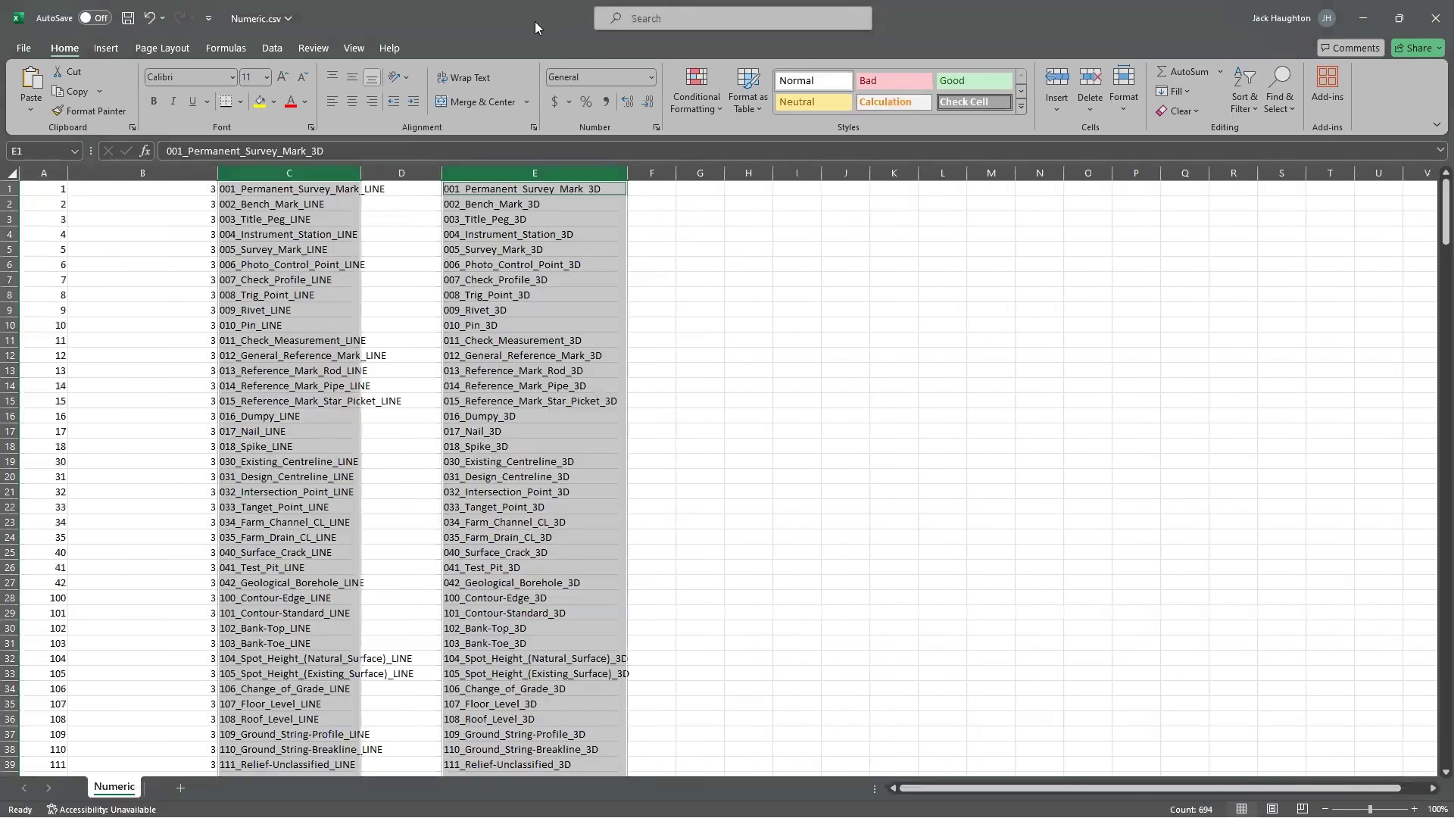
key("alt+Tab")
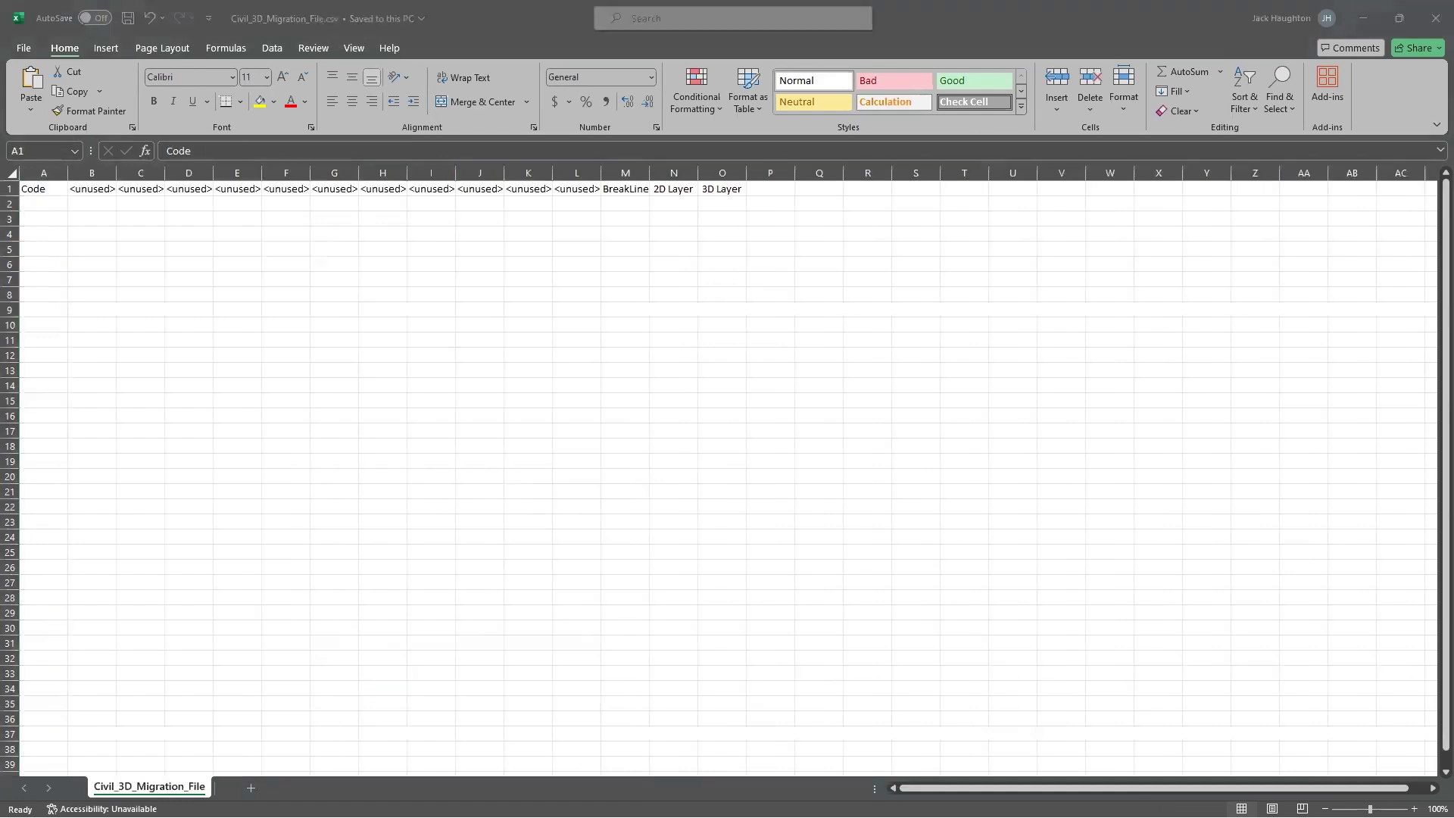
key("super+Right")
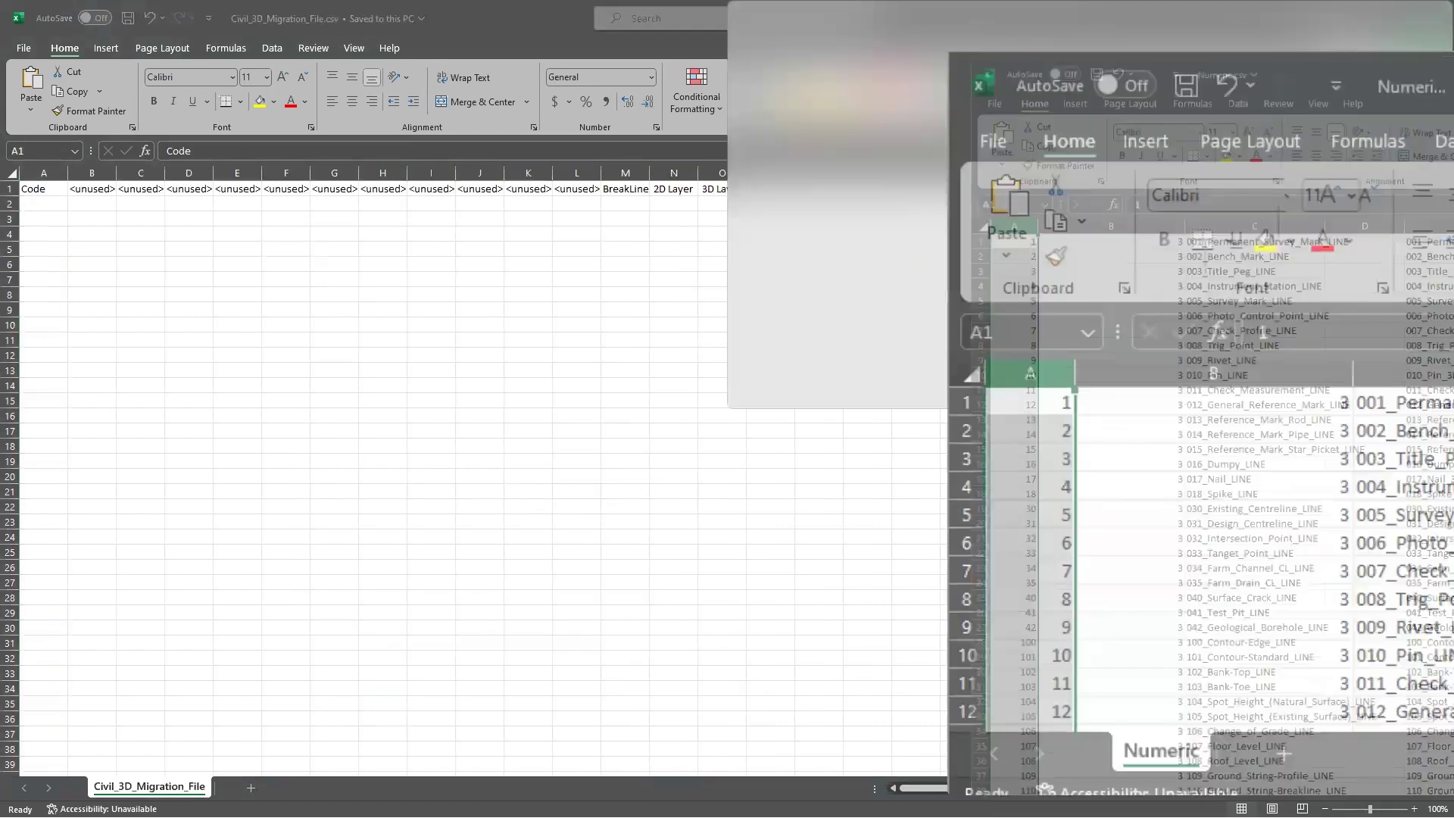
key("super+Up")
left_click(879, 303)
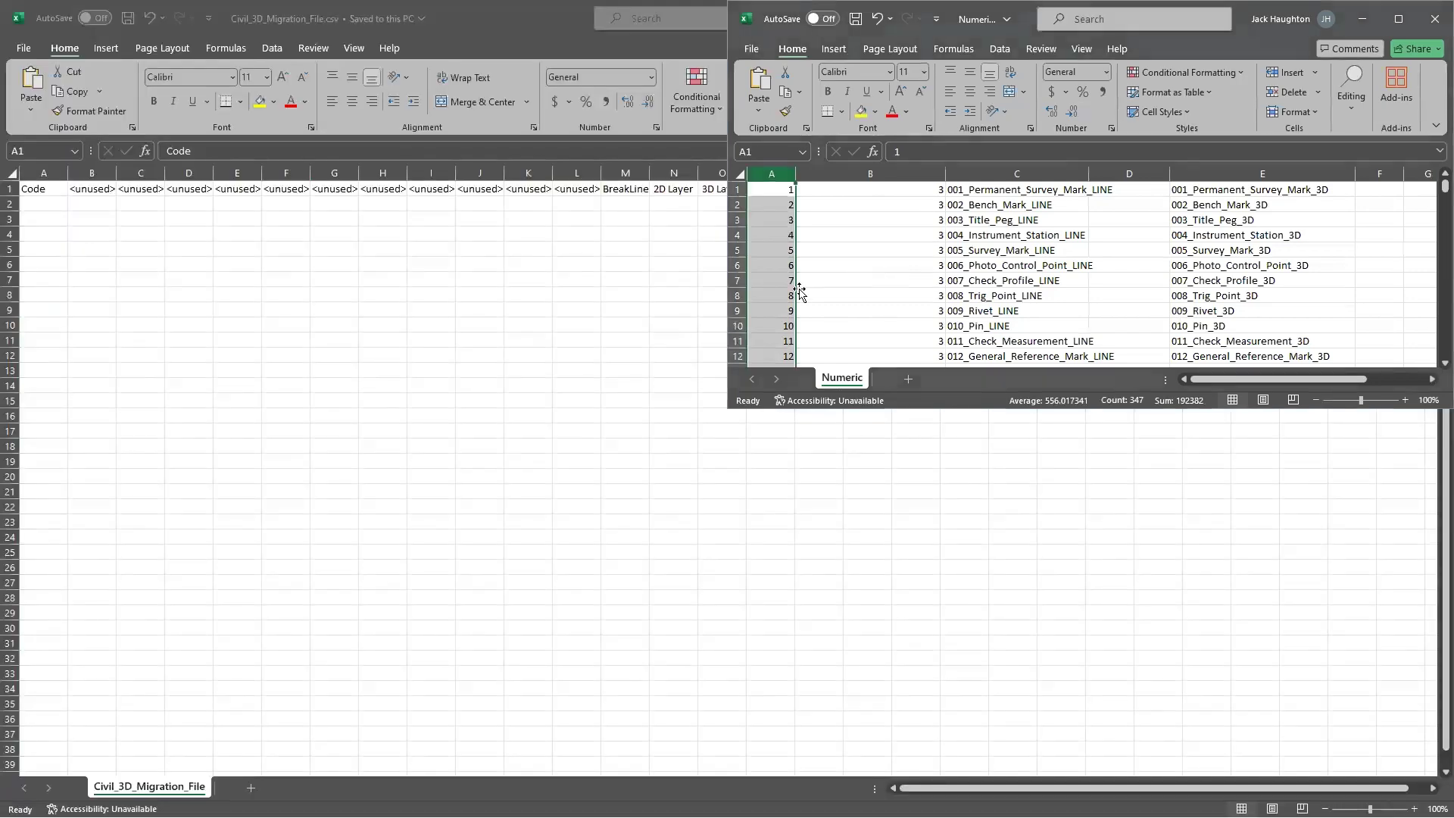
Step: Copy all rows of columns A to E from Numeric.csv into Civil_3D_Migration_File.csv, starting at cell A2 under the Code header
left_click(774, 174)
left_click_drag(776, 191, 1287, 343)
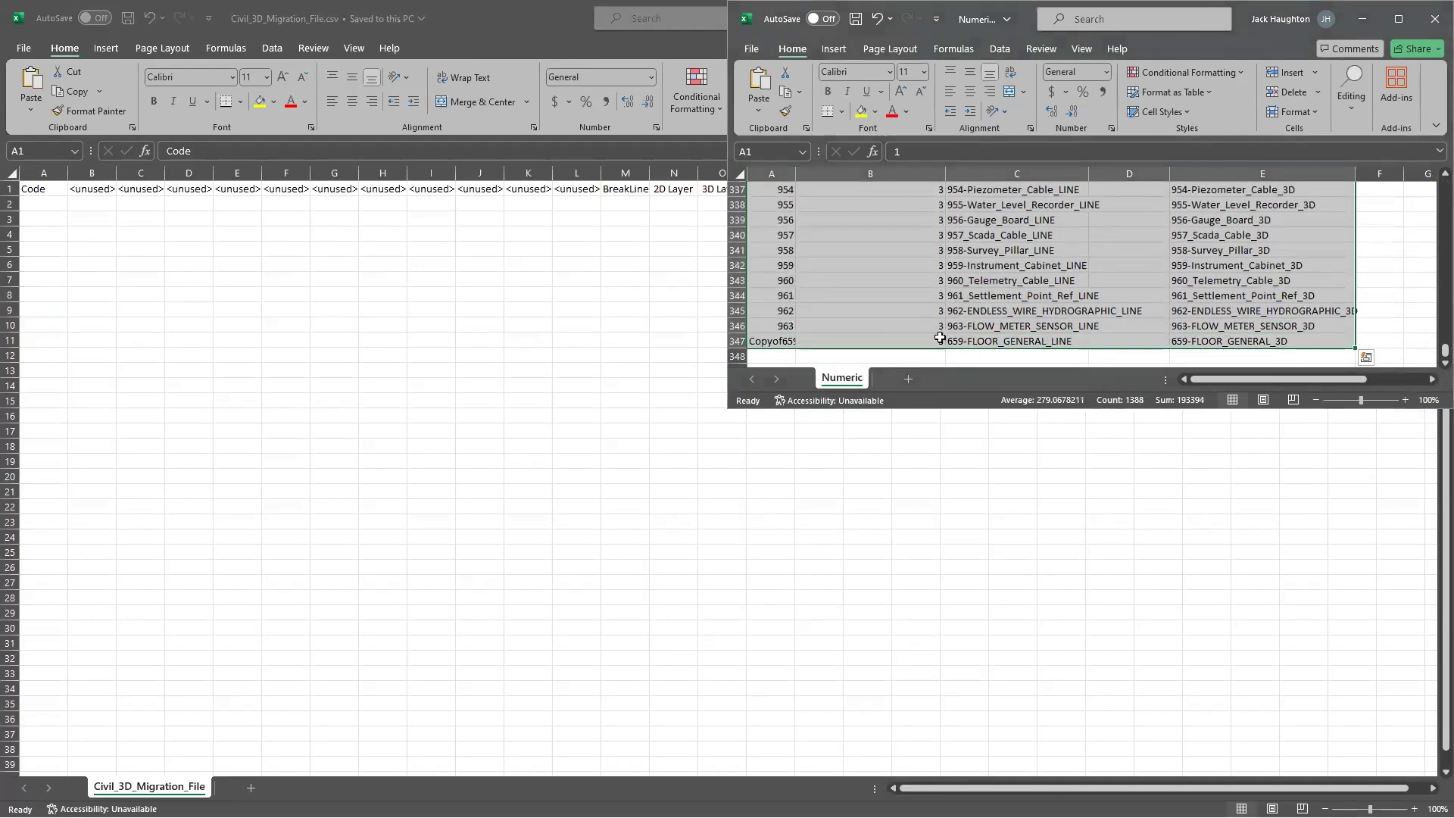
right_click(968, 307)
left_click(1030, 371)
scroll(1033, 368, "up", 20)
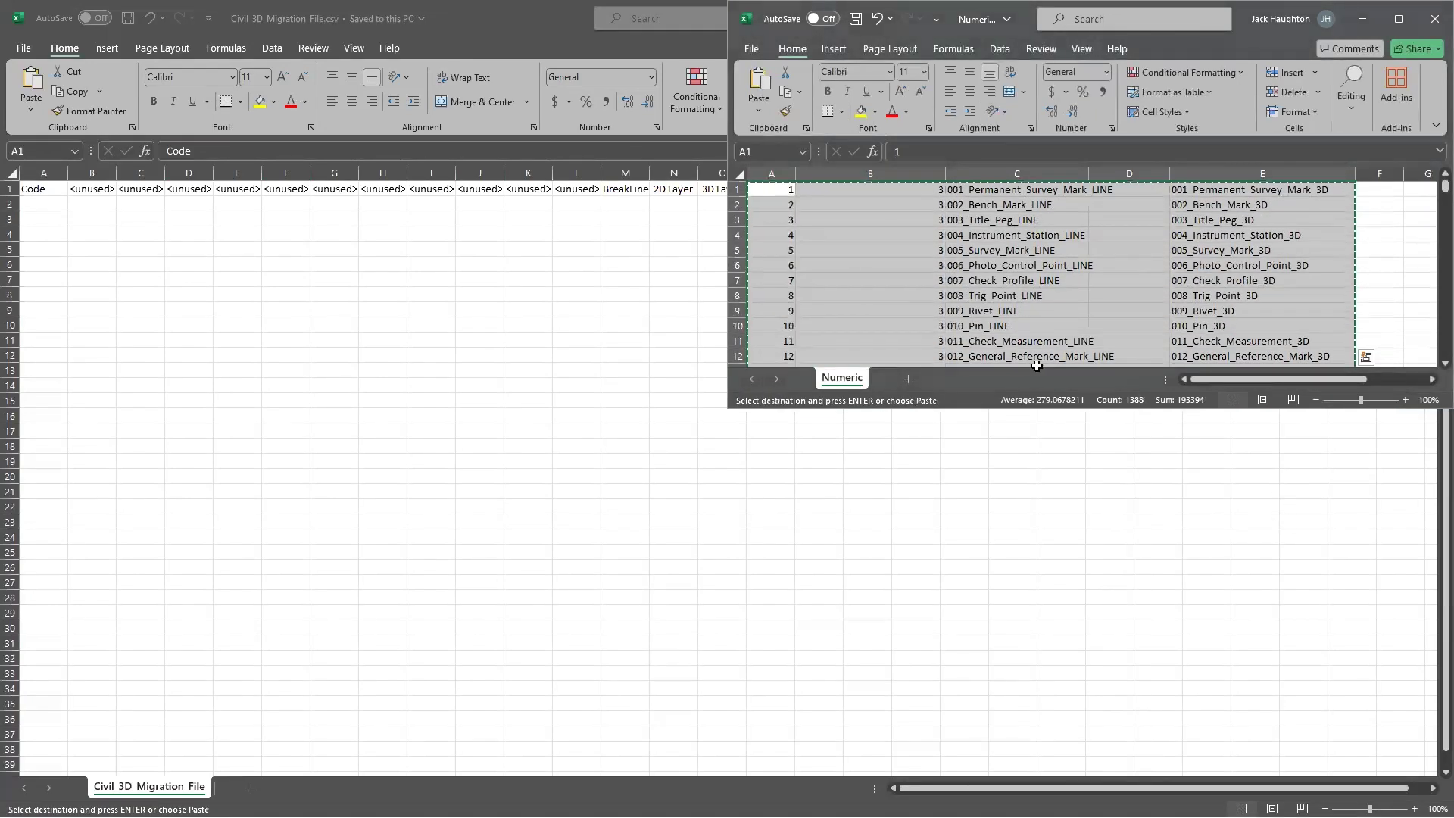
left_click(55, 204)
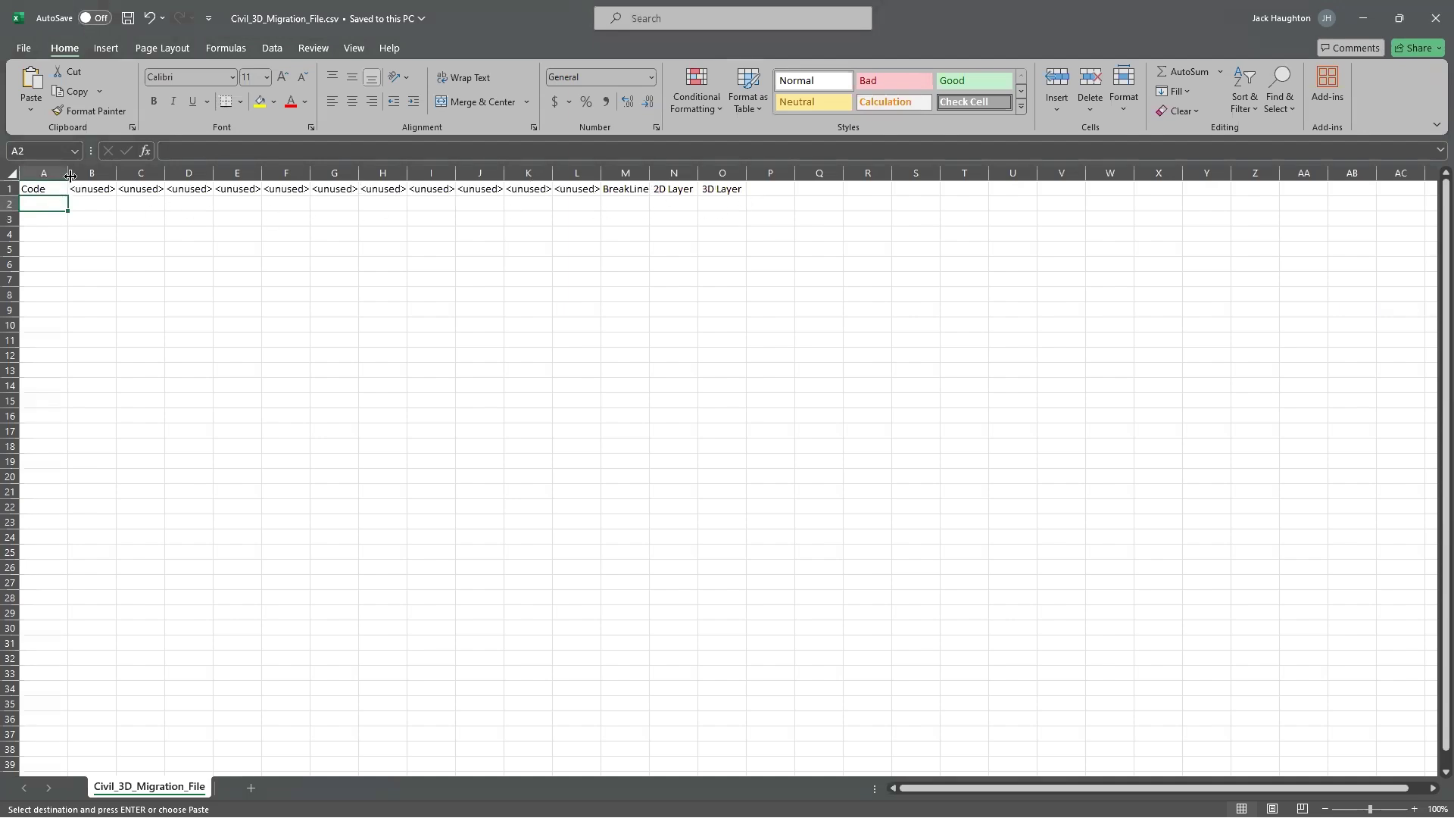
key("ctrl+v")
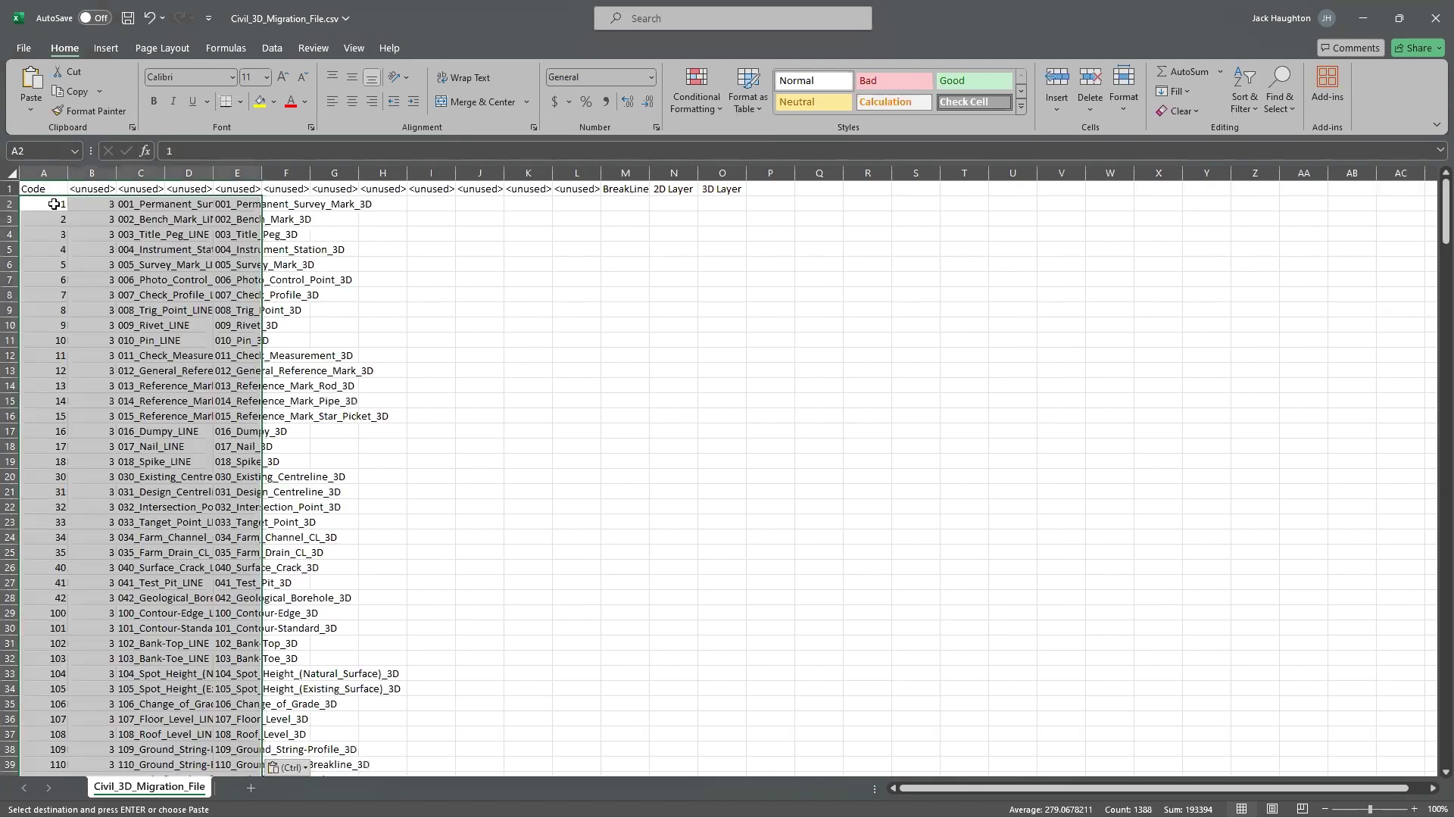
Step: Move all pasted data except the codes from cell B2 to cell M2, starting under the BreakLine header
left_click(119, 234)
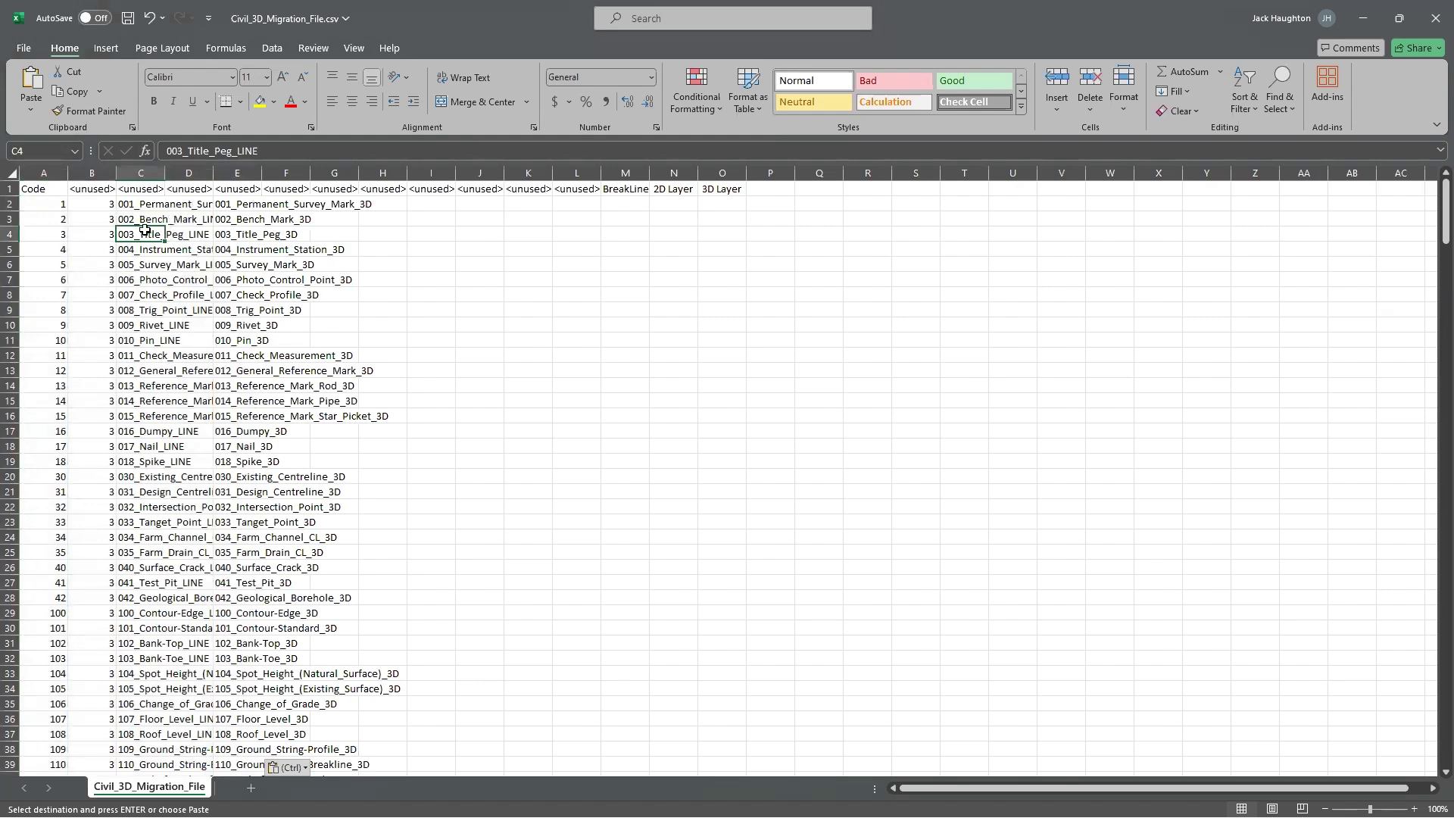
left_click_drag(97, 206, 409, 749)
scroll(338, 548, "up", 20)
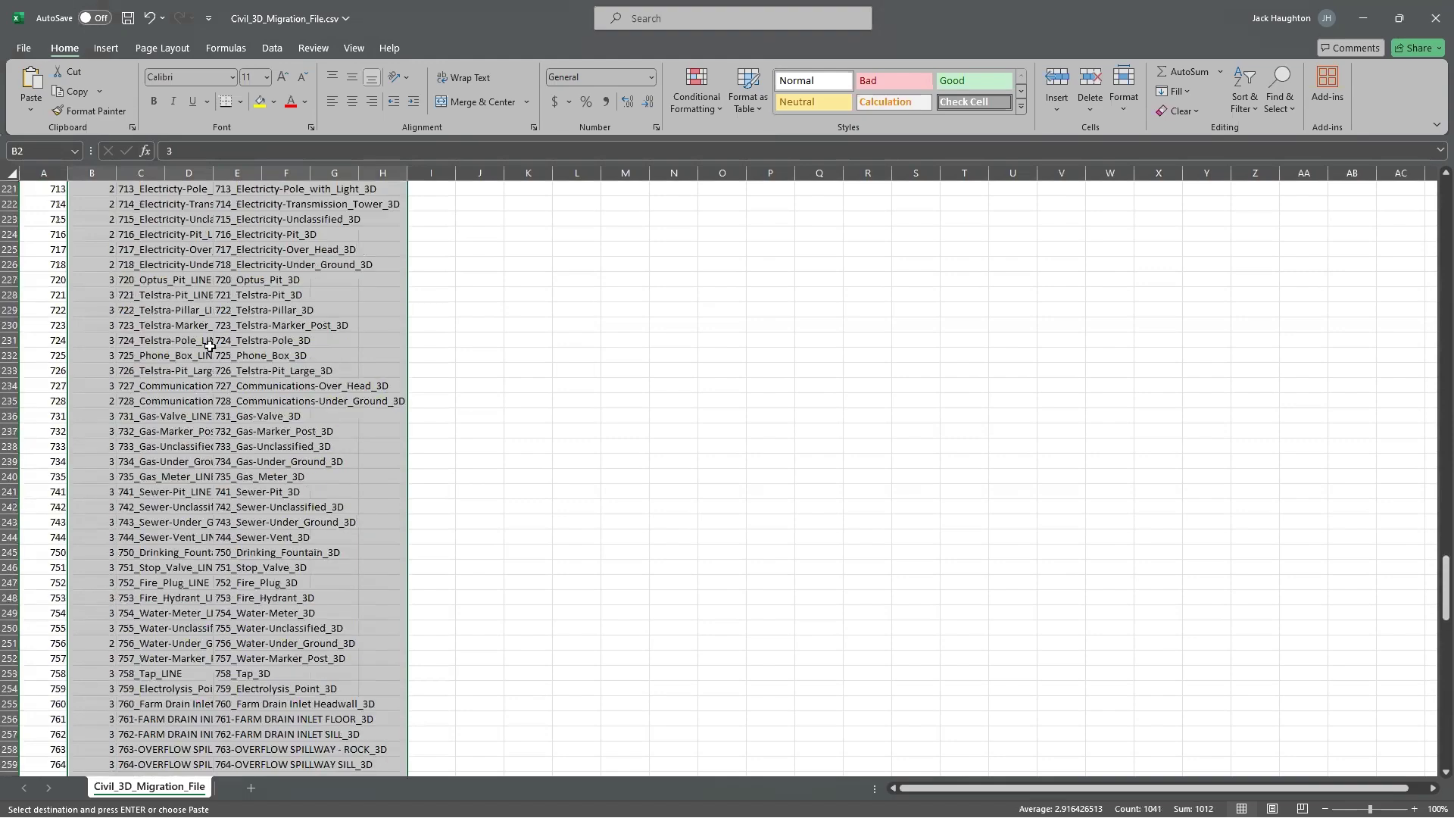
scroll(210, 345, "up", 20)
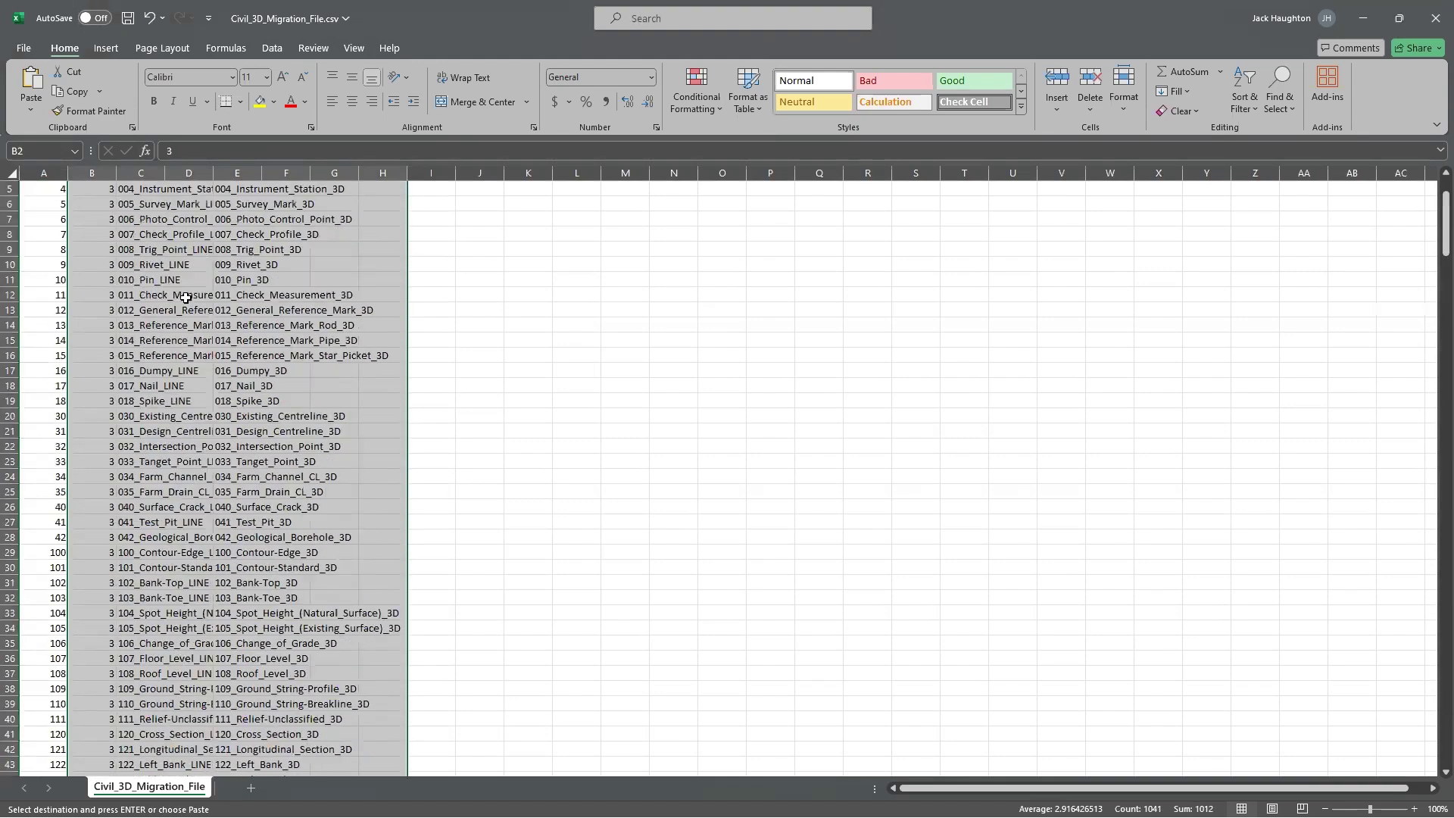
scroll(185, 298, "up", 2)
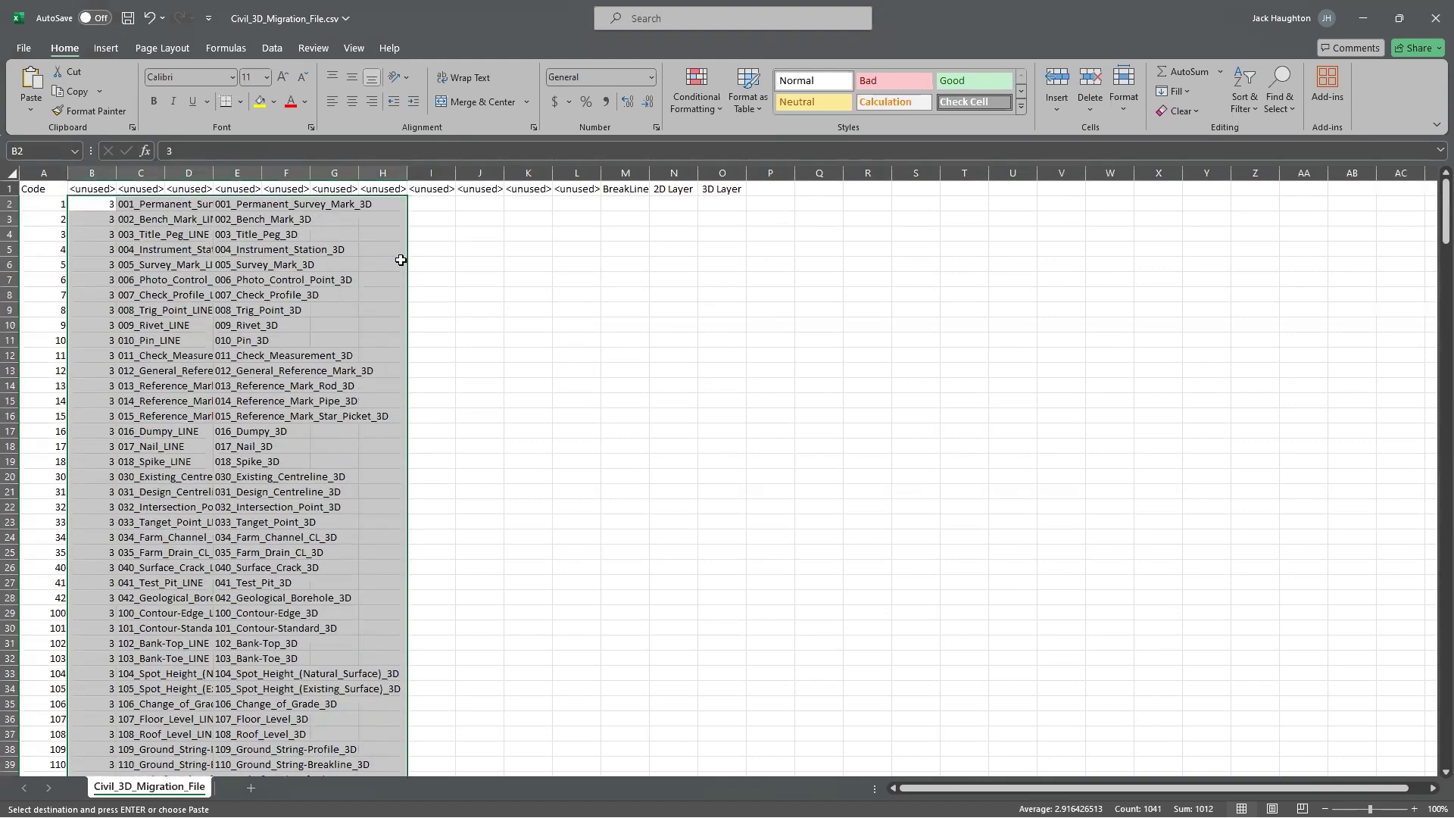
left_click_drag(404, 260, 926, 269)
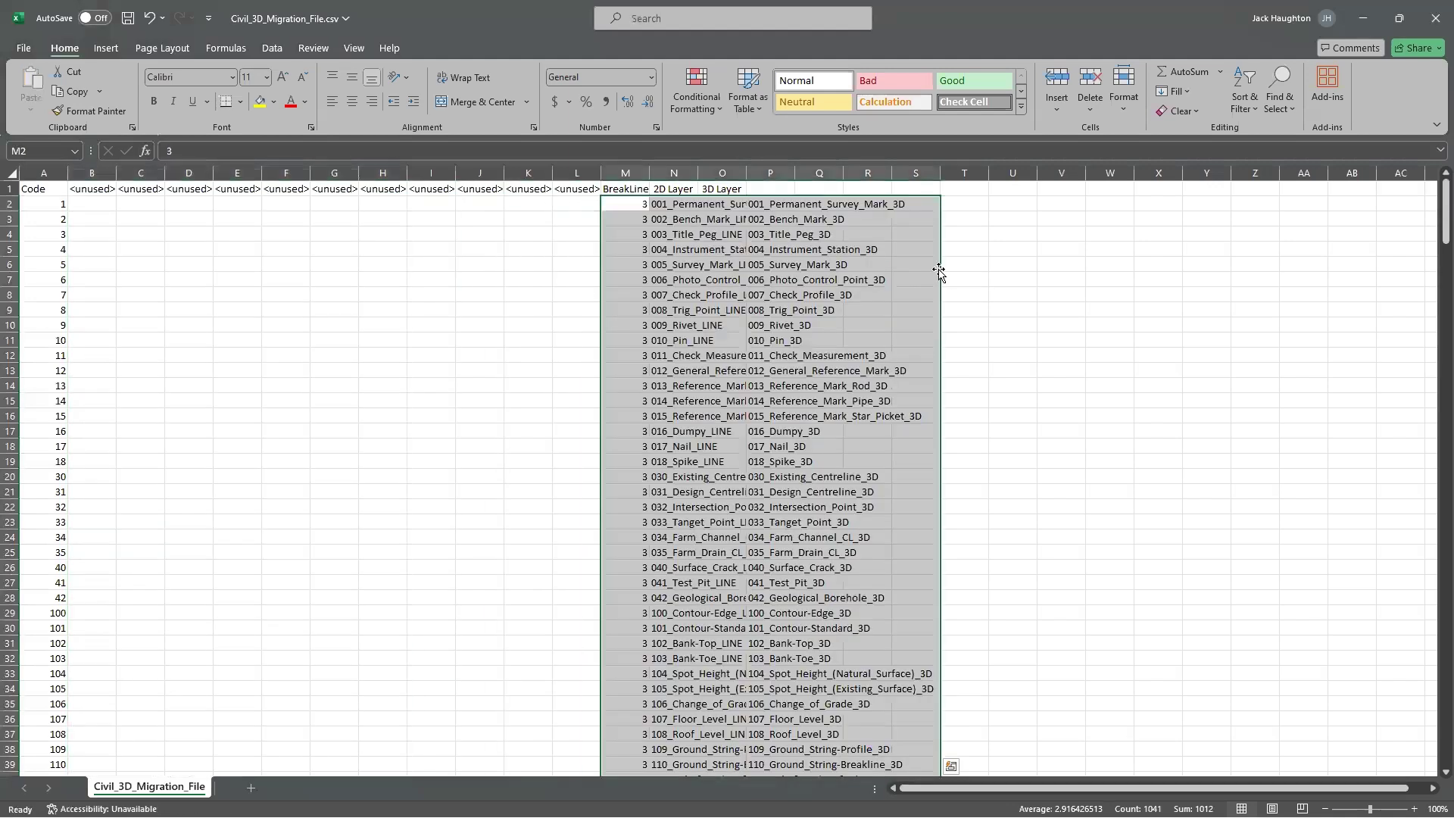
Step: Move the 3D layer names from column P into column O under the 3D Layer header, and widen columns N and O
left_click(640, 210)
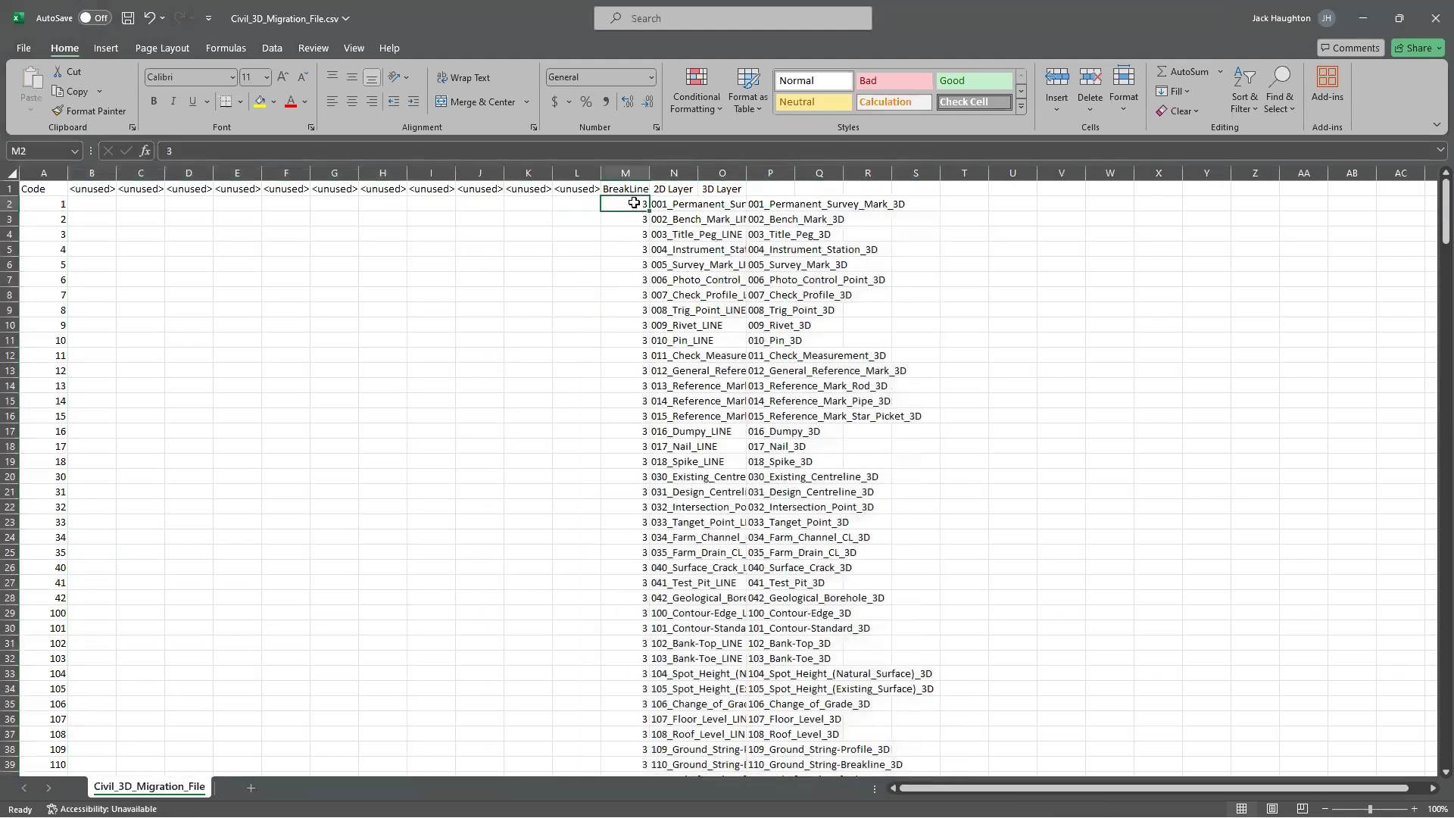
left_click_drag(634, 203, 641, 732)
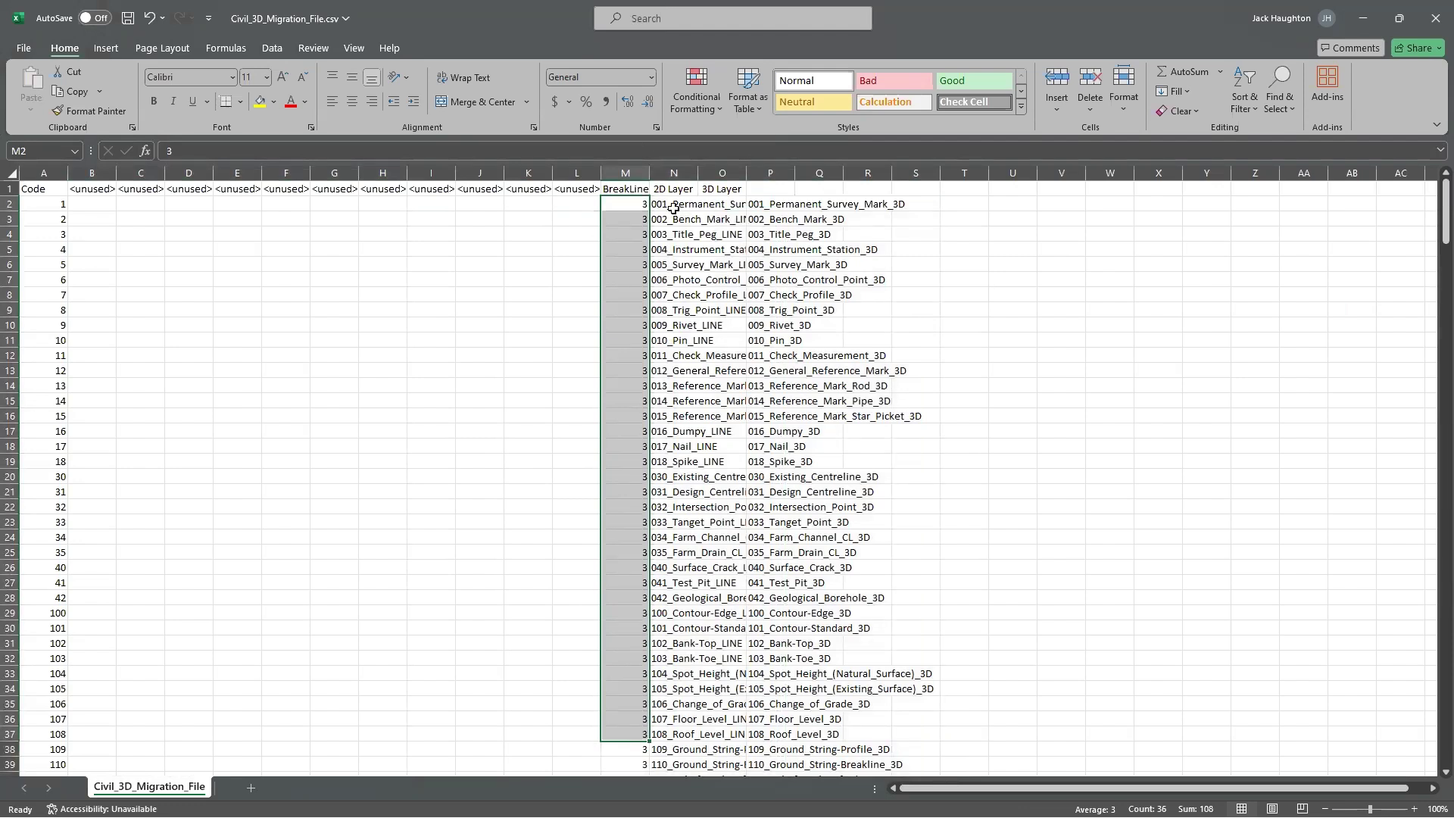
left_click(676, 205)
left_click_drag(674, 204, 681, 461)
left_click_drag(768, 204, 892, 767)
scroll(869, 526, "up", 20)
scroll(735, 235, "up", 20)
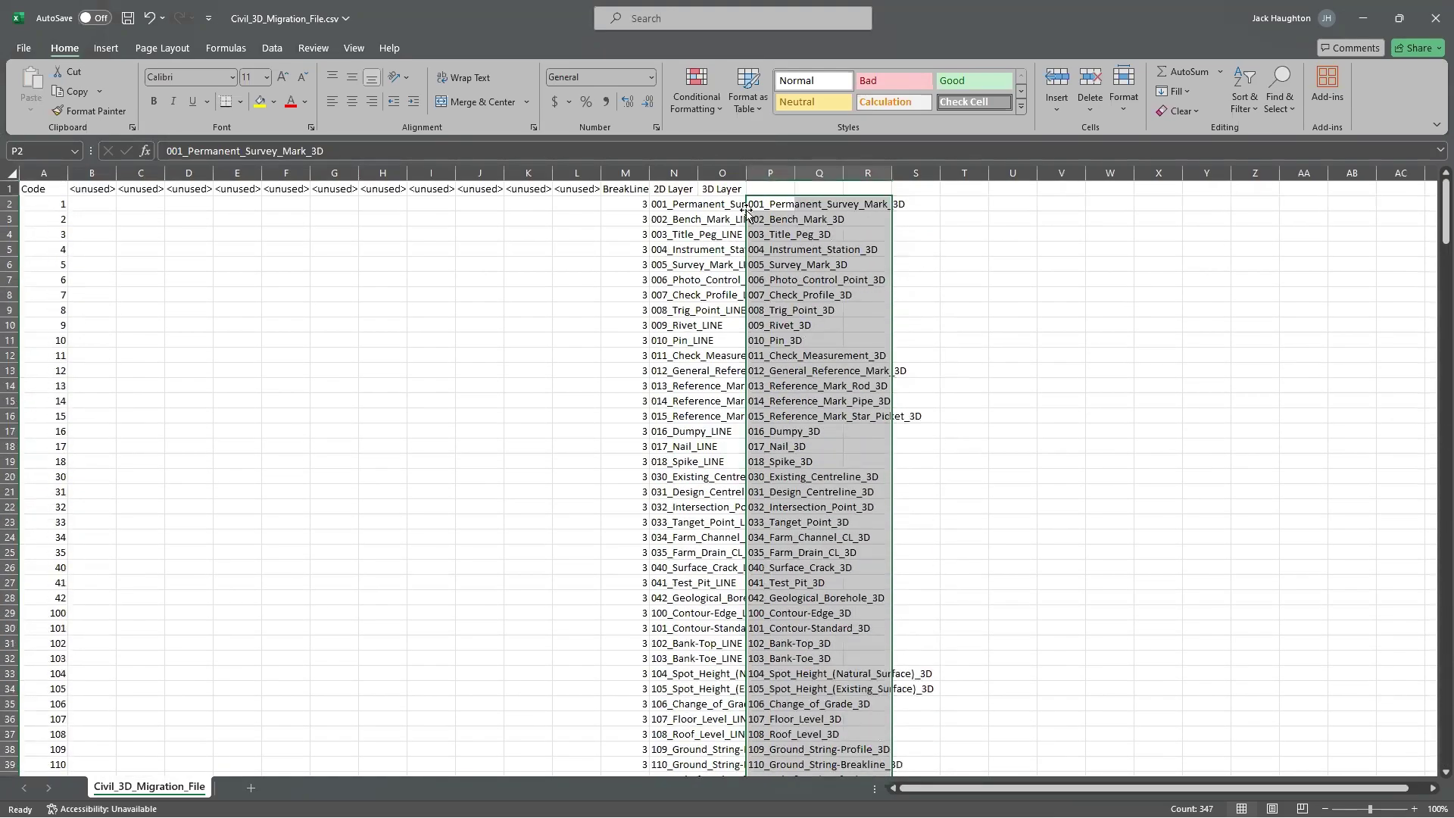
left_click_drag(747, 212, 1044, 173)
left_click(963, 265)
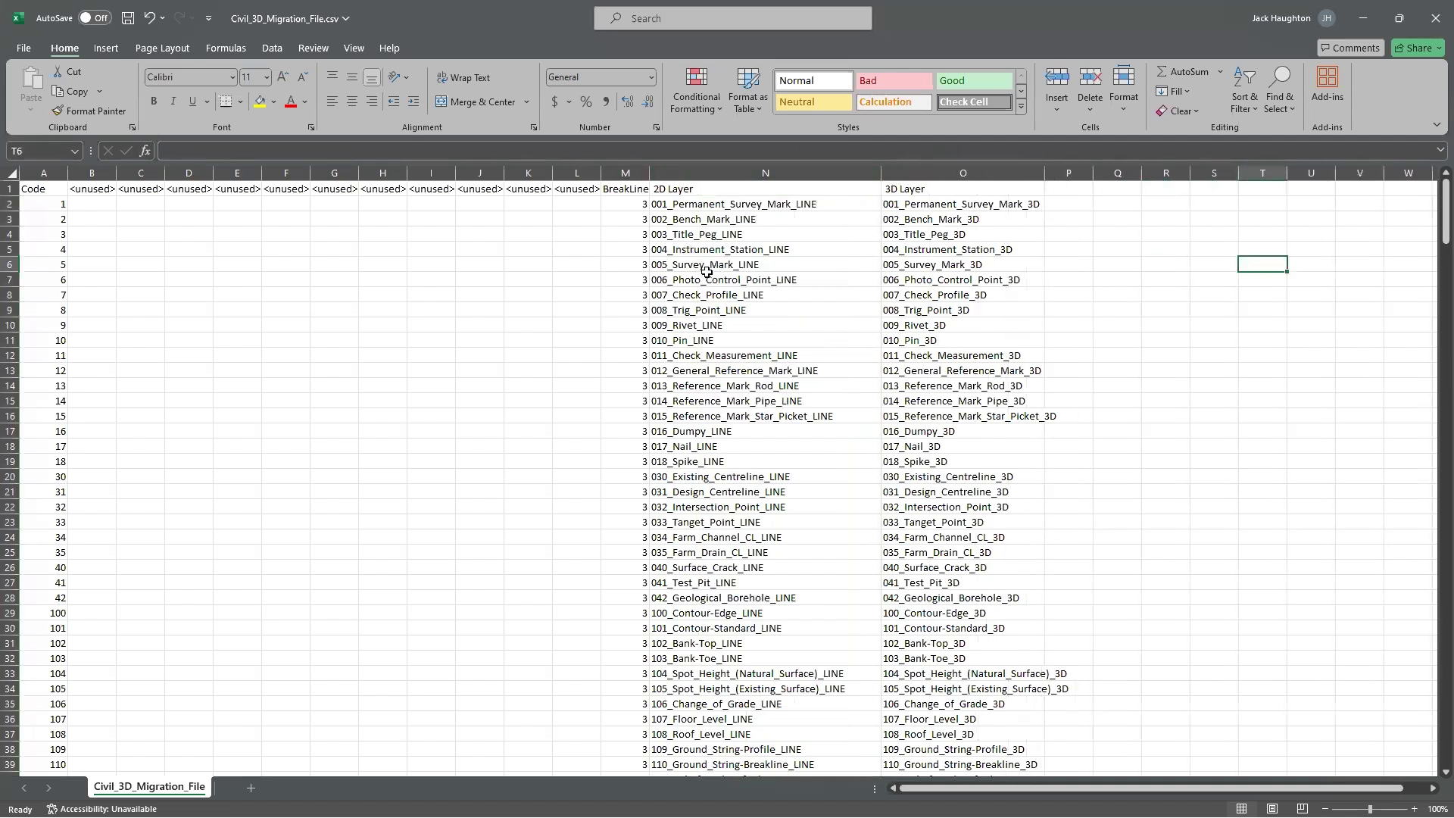
Step: Save and close Civil_3D_Migration_File.csv, and close Numeric.csv without saving its changes
left_click(128, 18)
left_click(1433, 21)
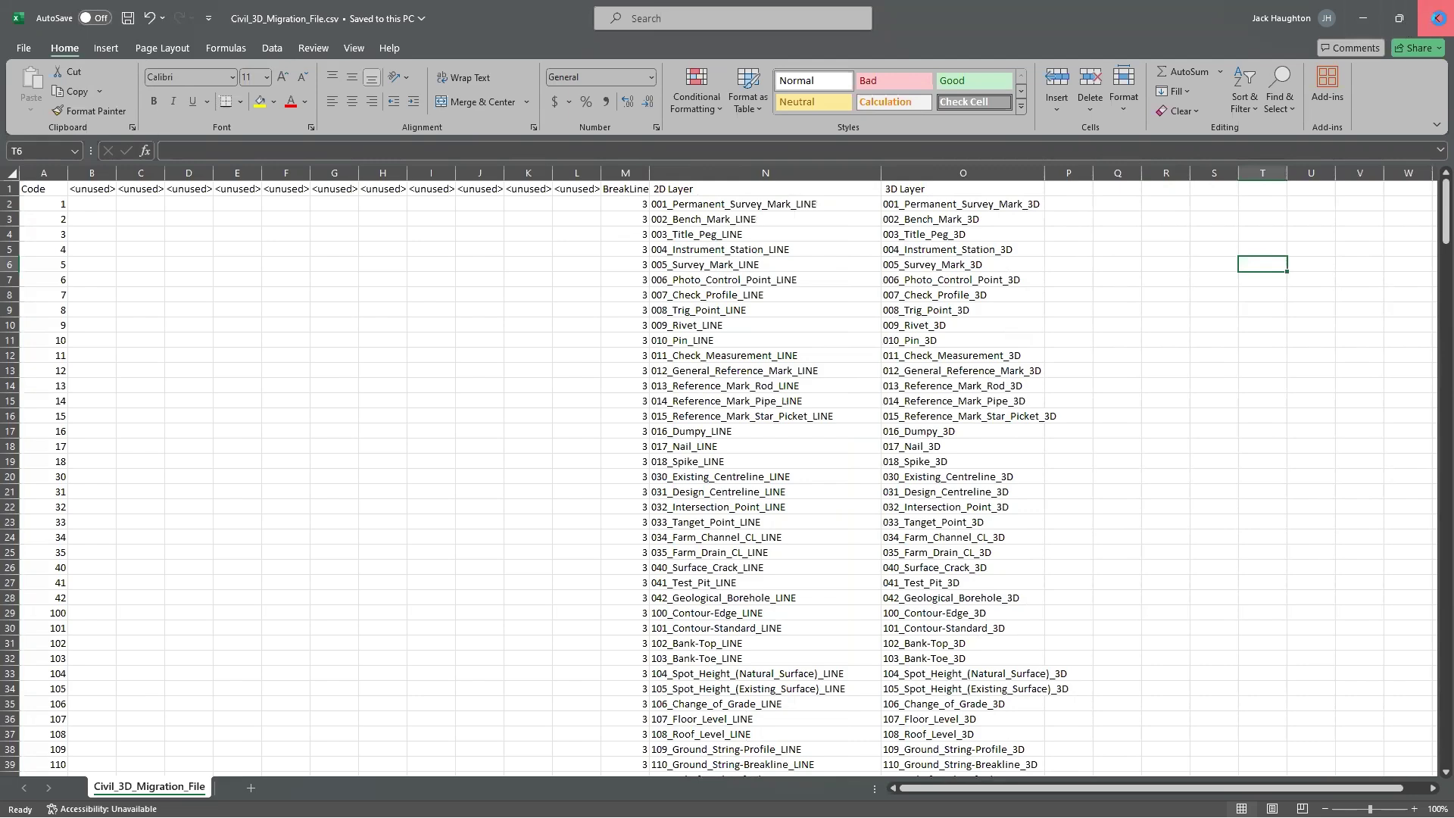
left_click(1436, 18)
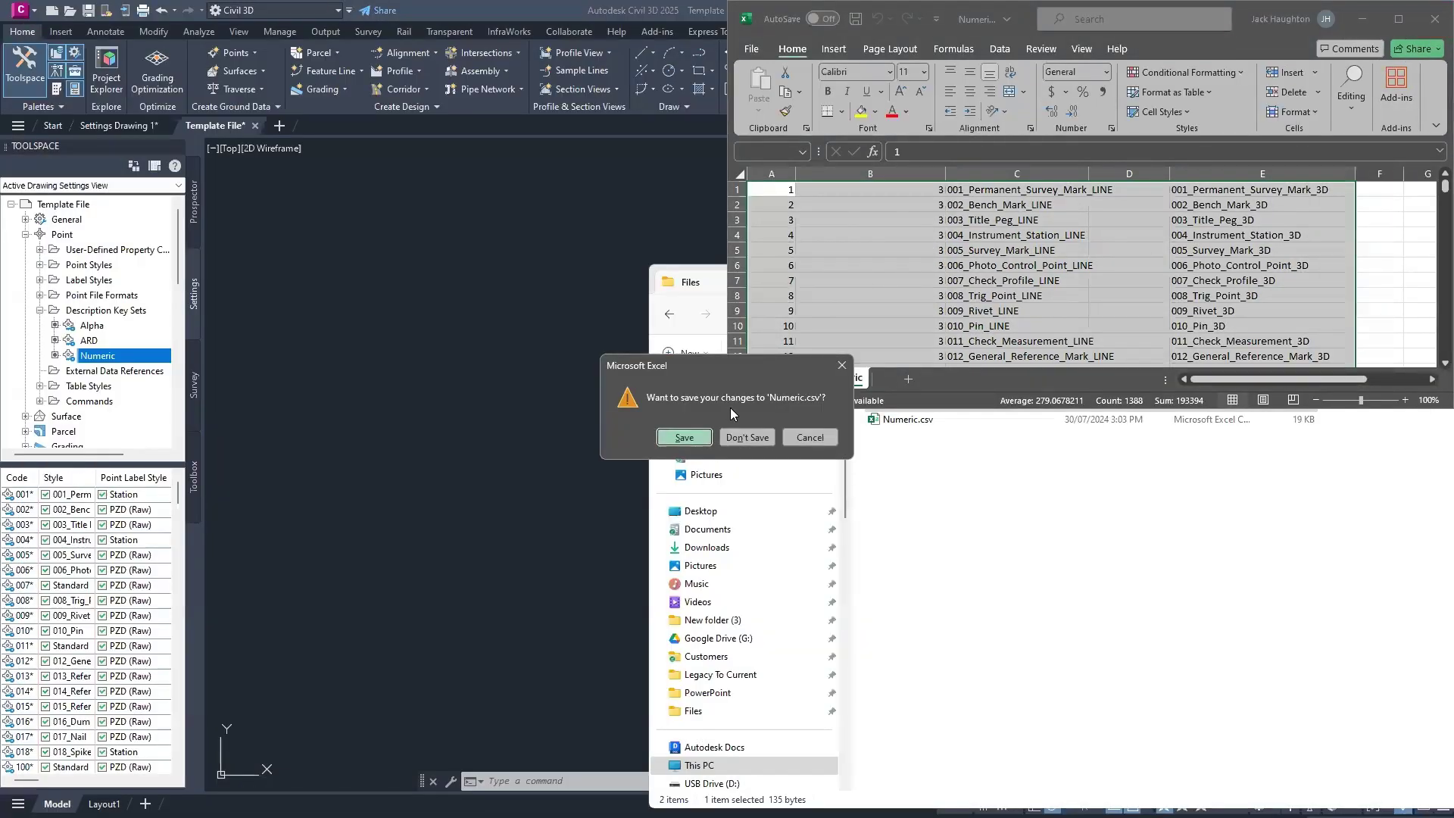
left_click(746, 437)
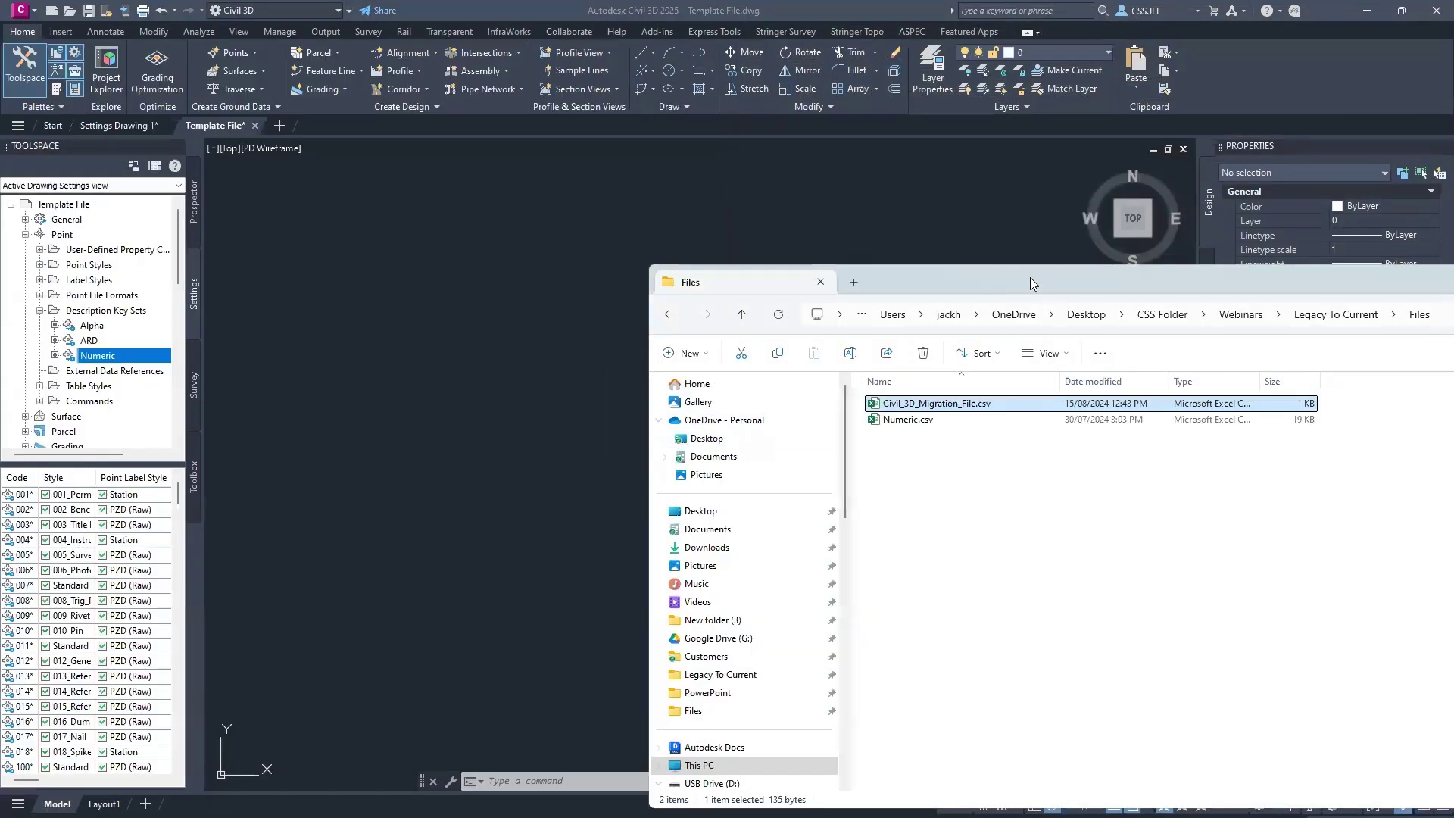
Step: Rename Civil_3D_Migration_File.csv to Civil_3D_Migration_File.sdb, accepting the file extension change
left_click_drag(1030, 277, 813, 186)
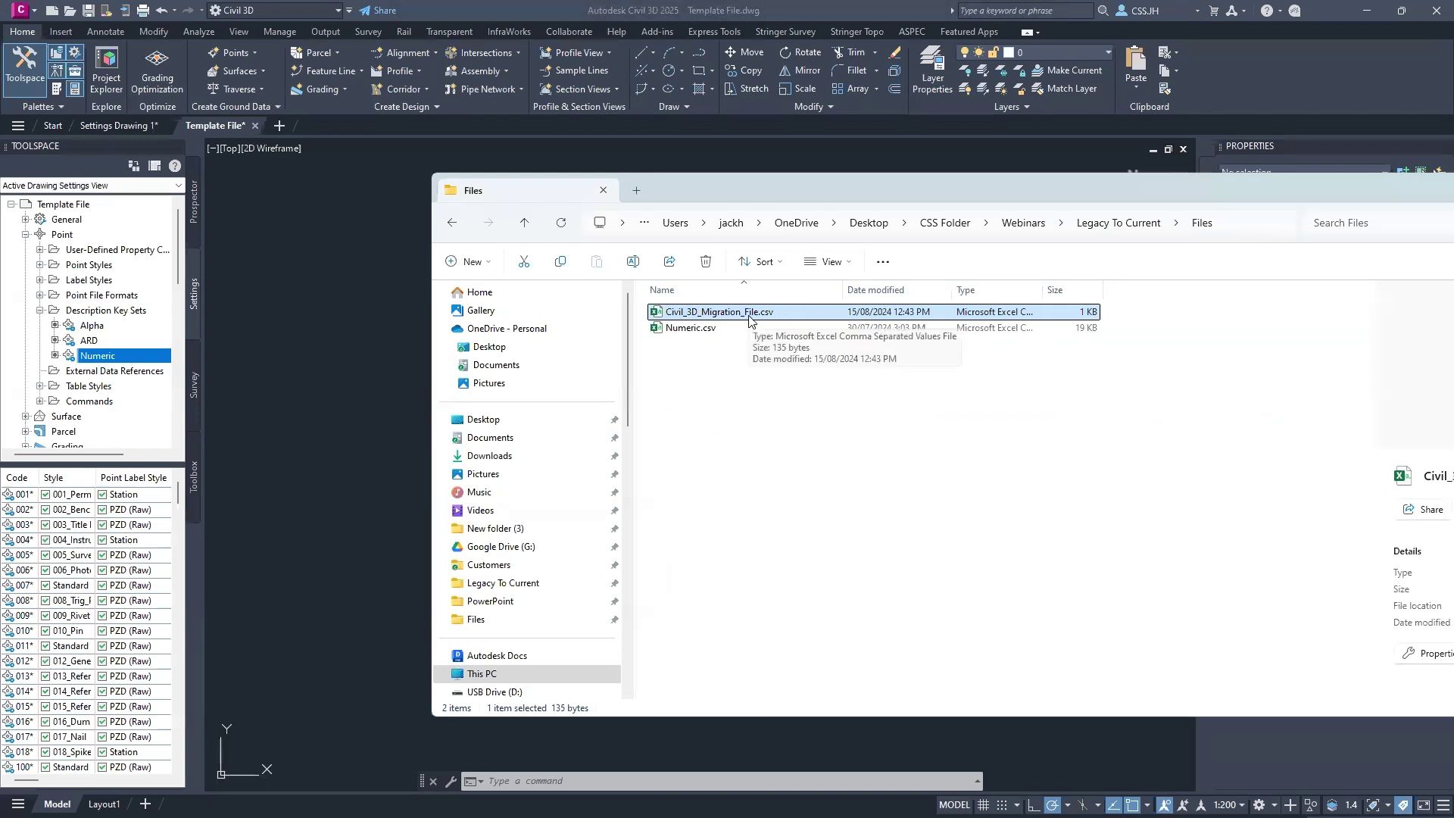
key("F2")
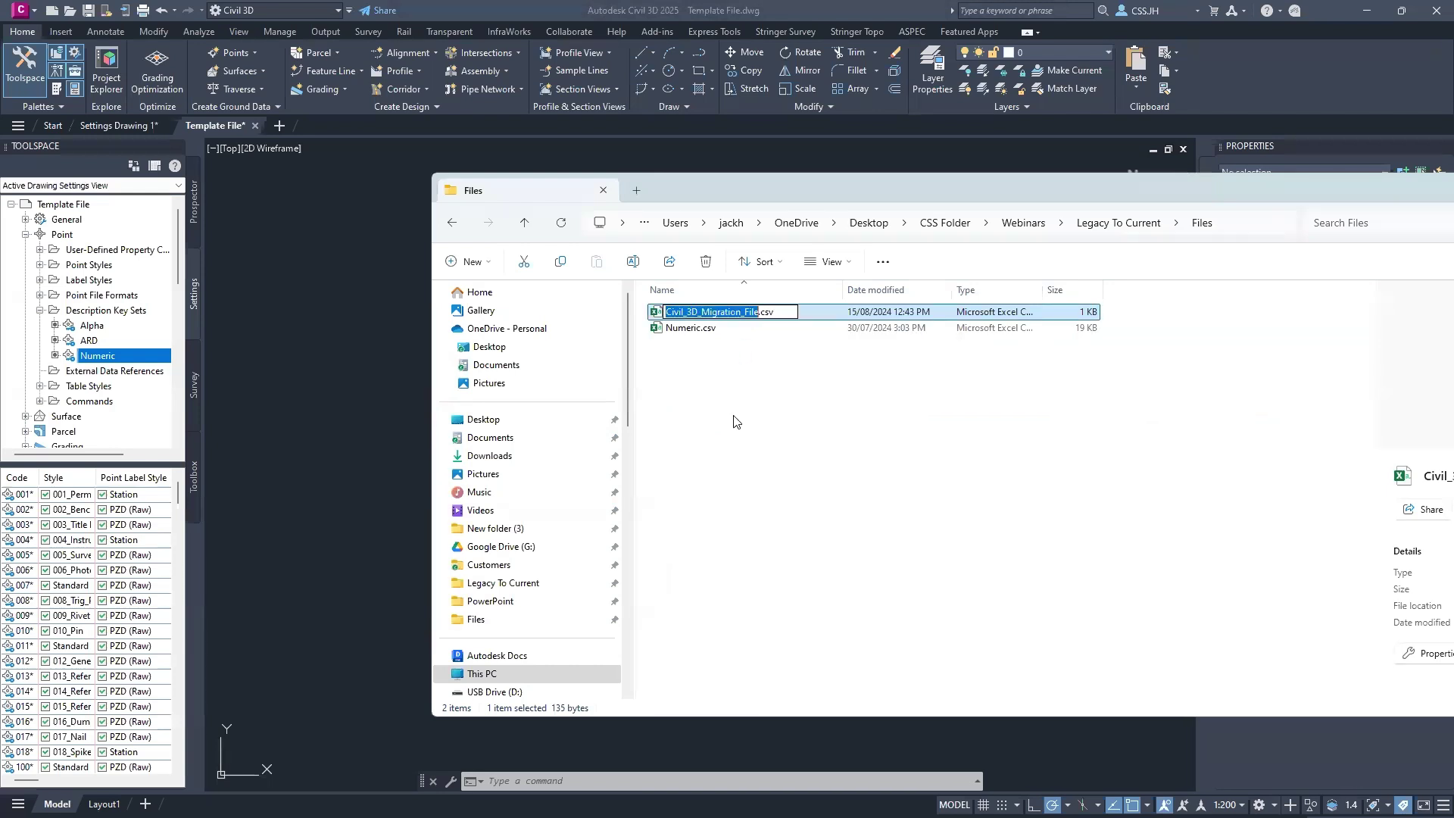
left_click(781, 312)
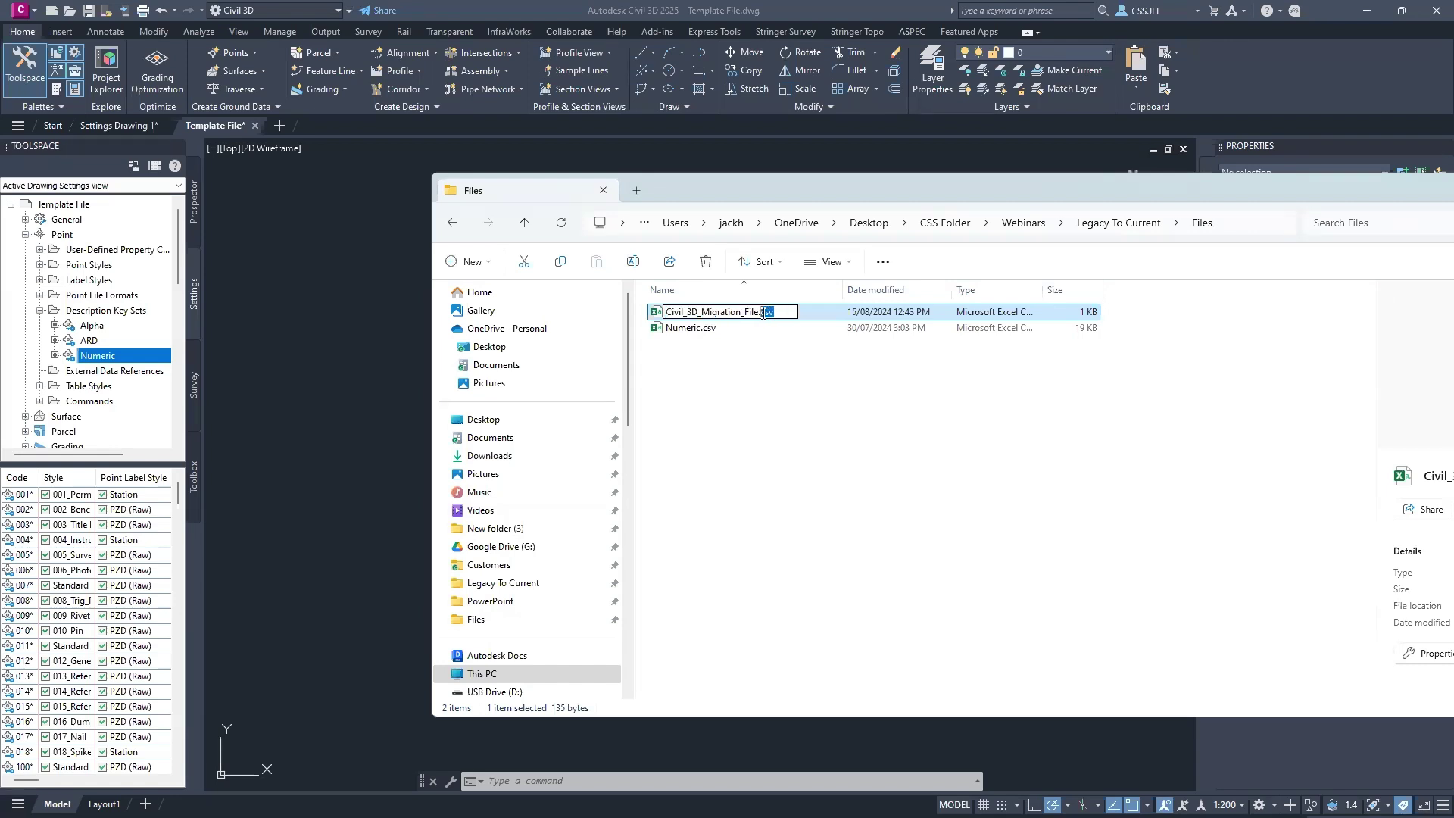
type("s")
key("Return")
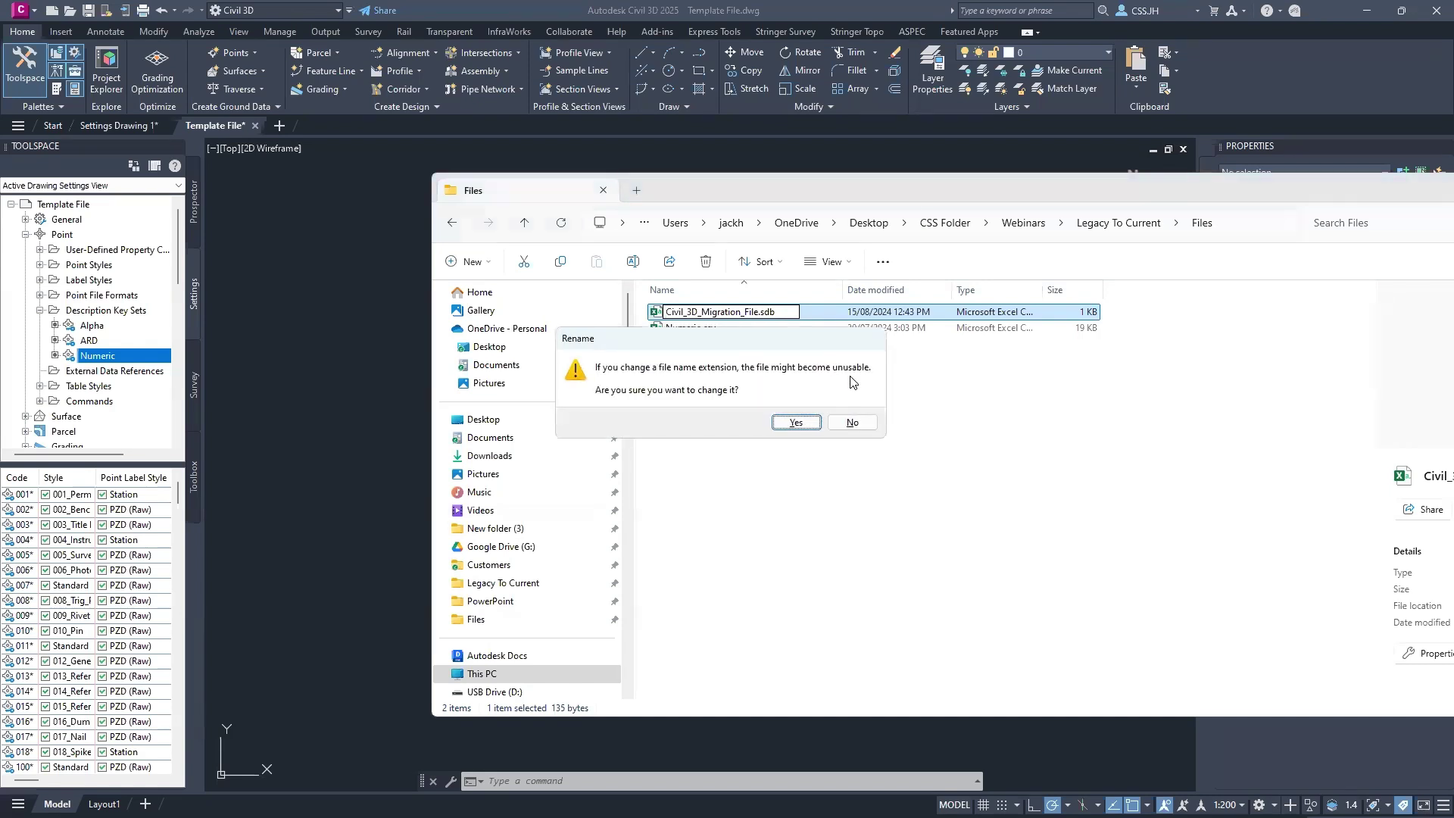
left_click(796, 423)
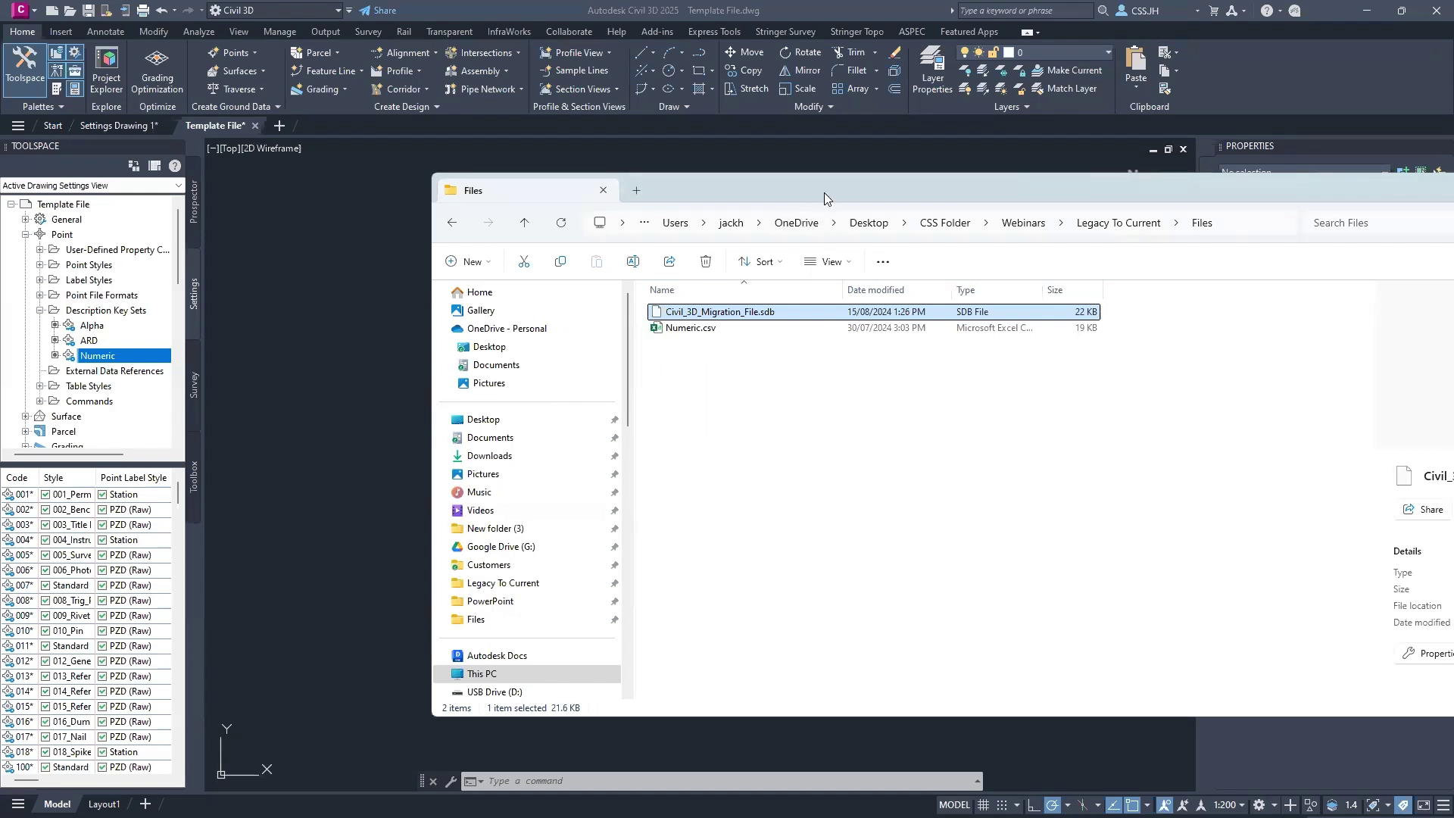
Step: Open the Survey String Settings for Template File from the Stringer toolspace, declining automatic creation of the missing COGO point layers
left_click_drag(824, 193, 1453, 227)
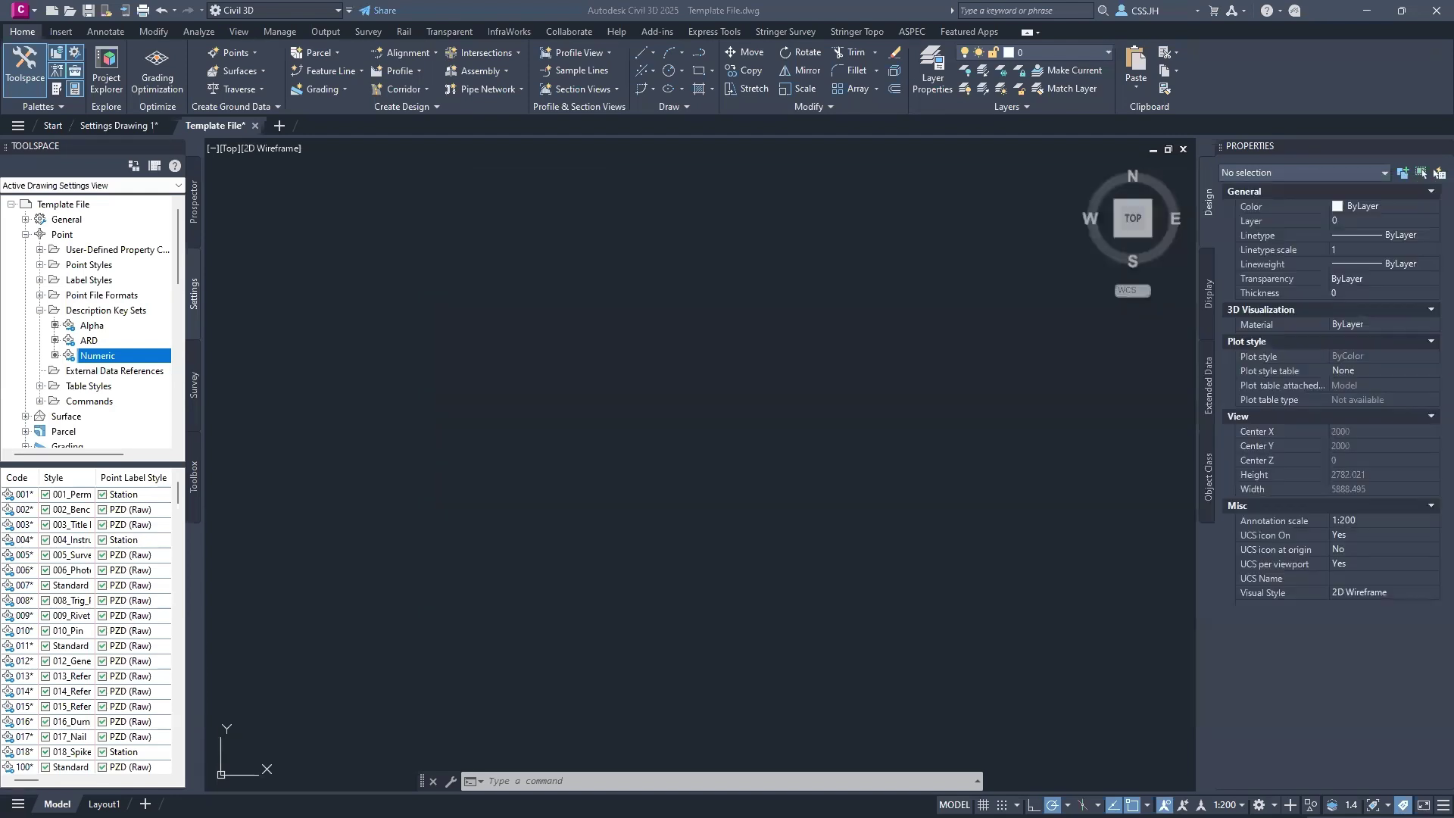
left_click(536, 276)
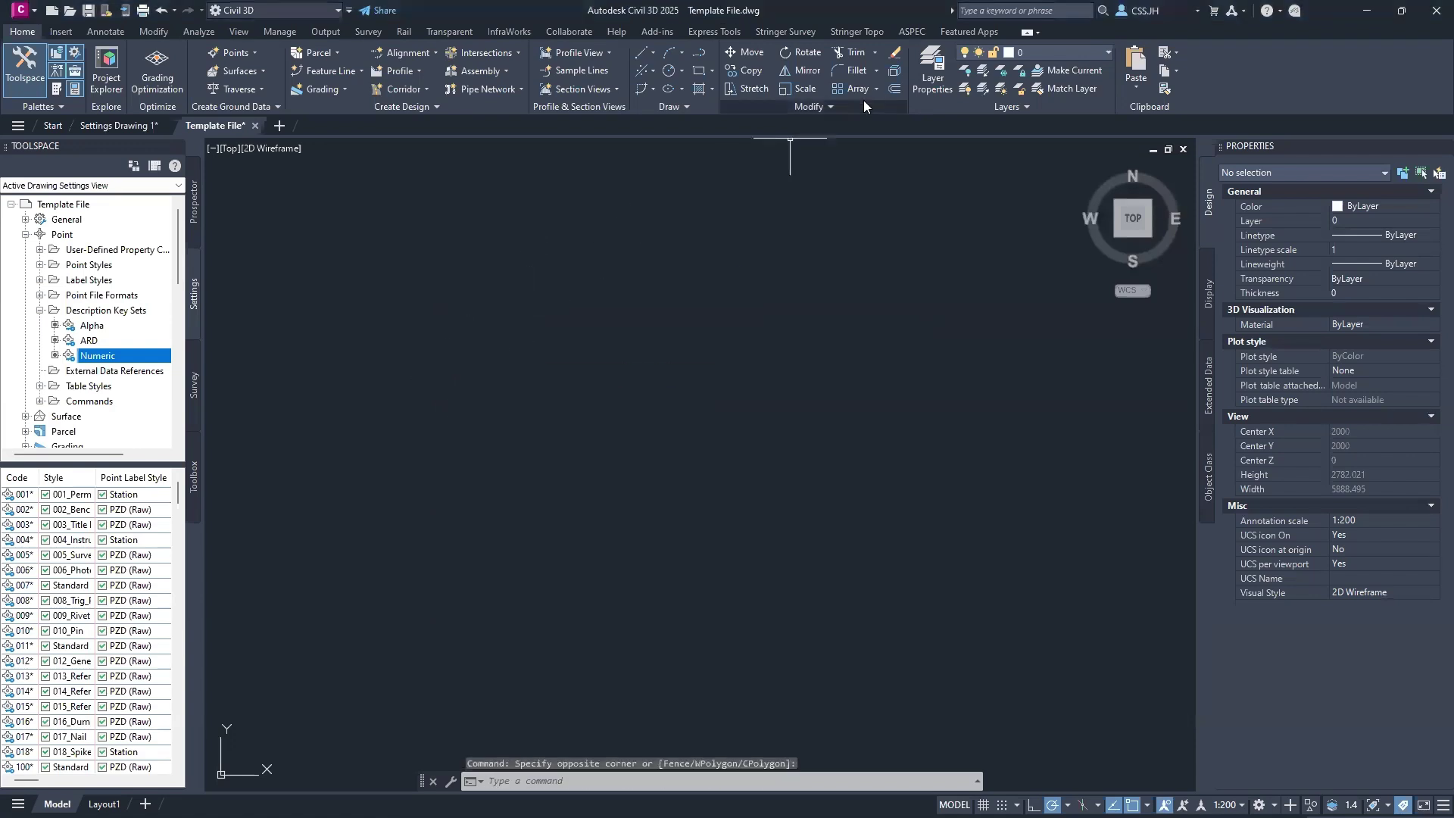
left_click(801, 36)
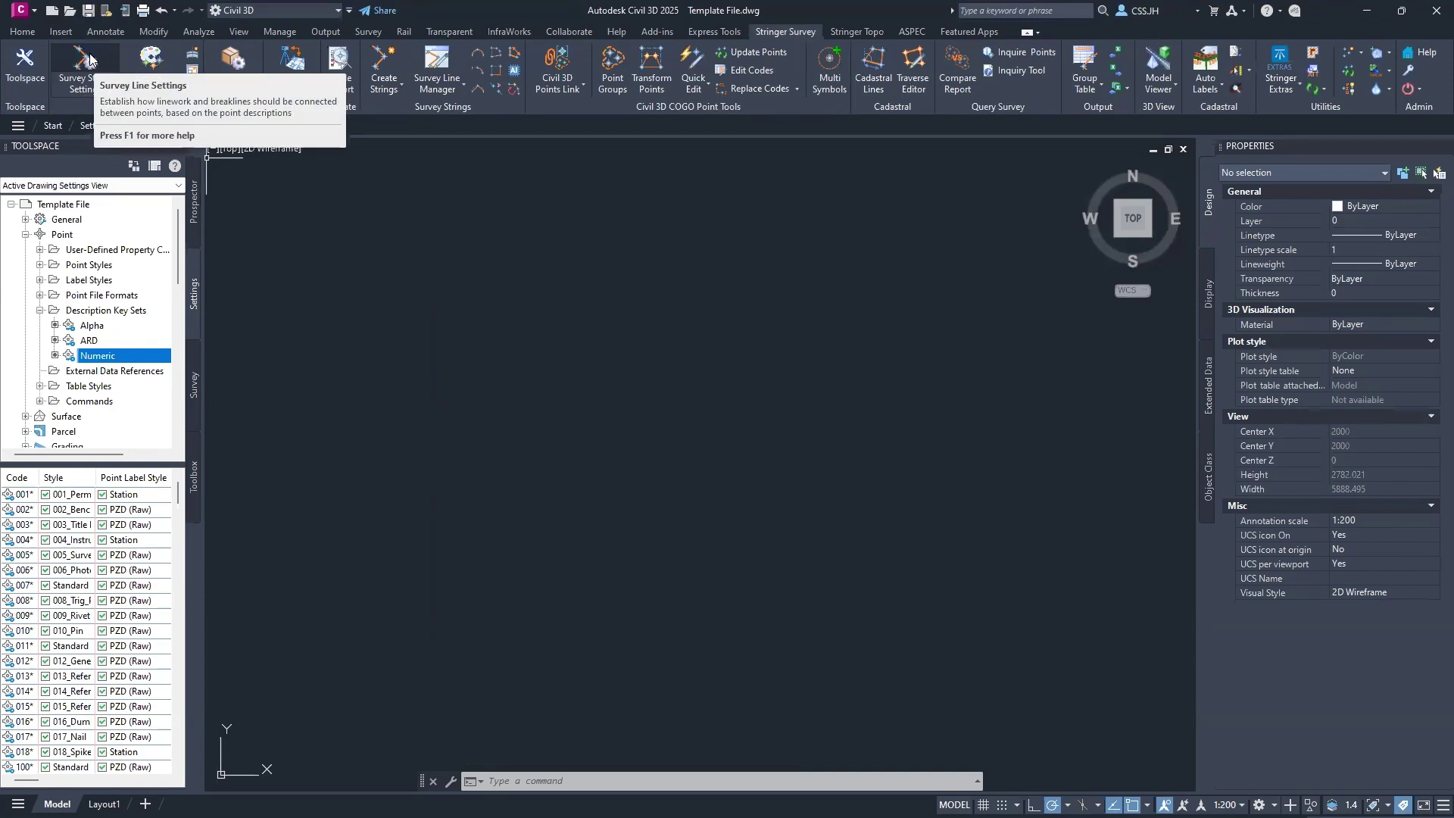
left_click(29, 67)
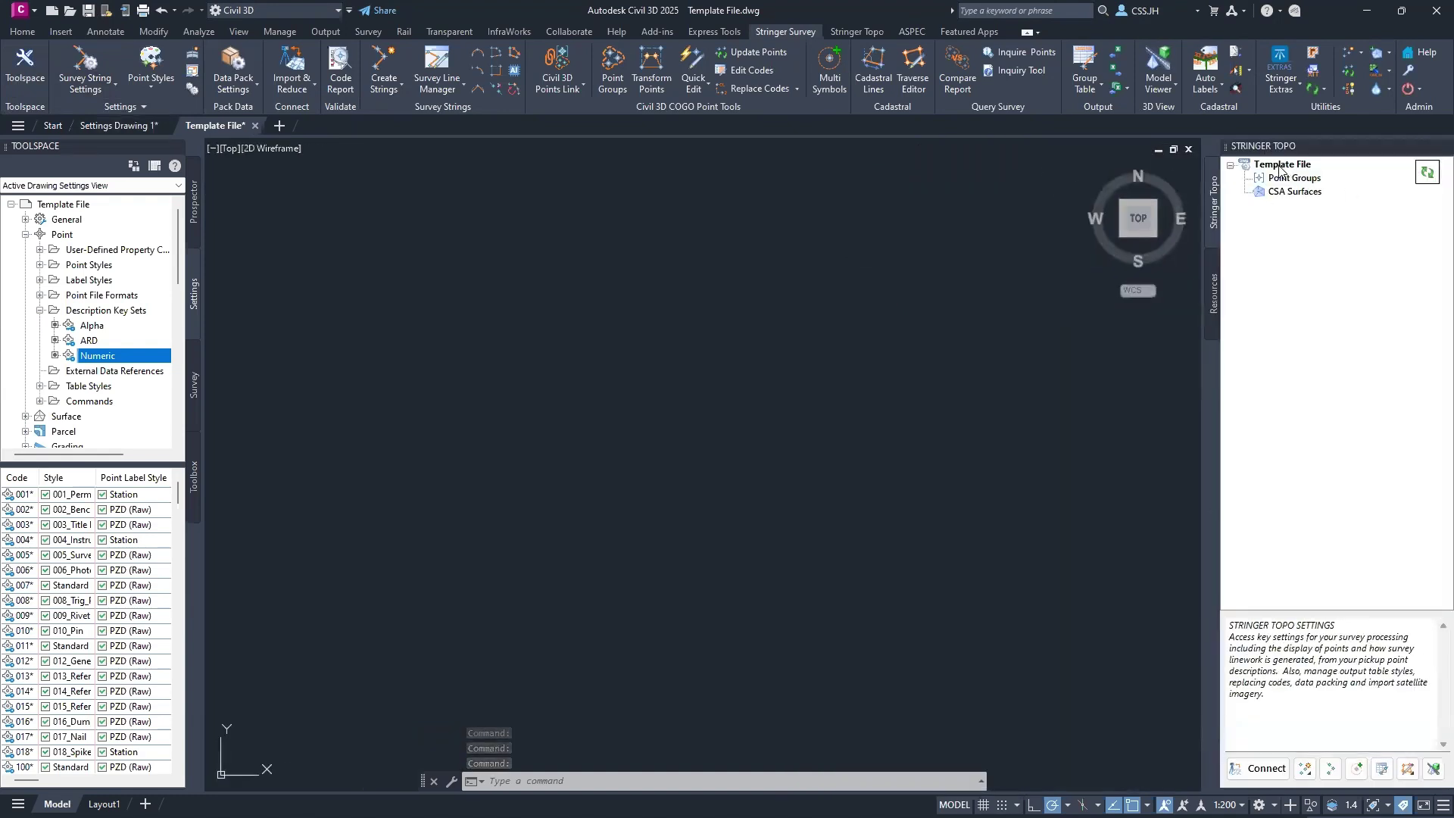
left_click(1279, 167)
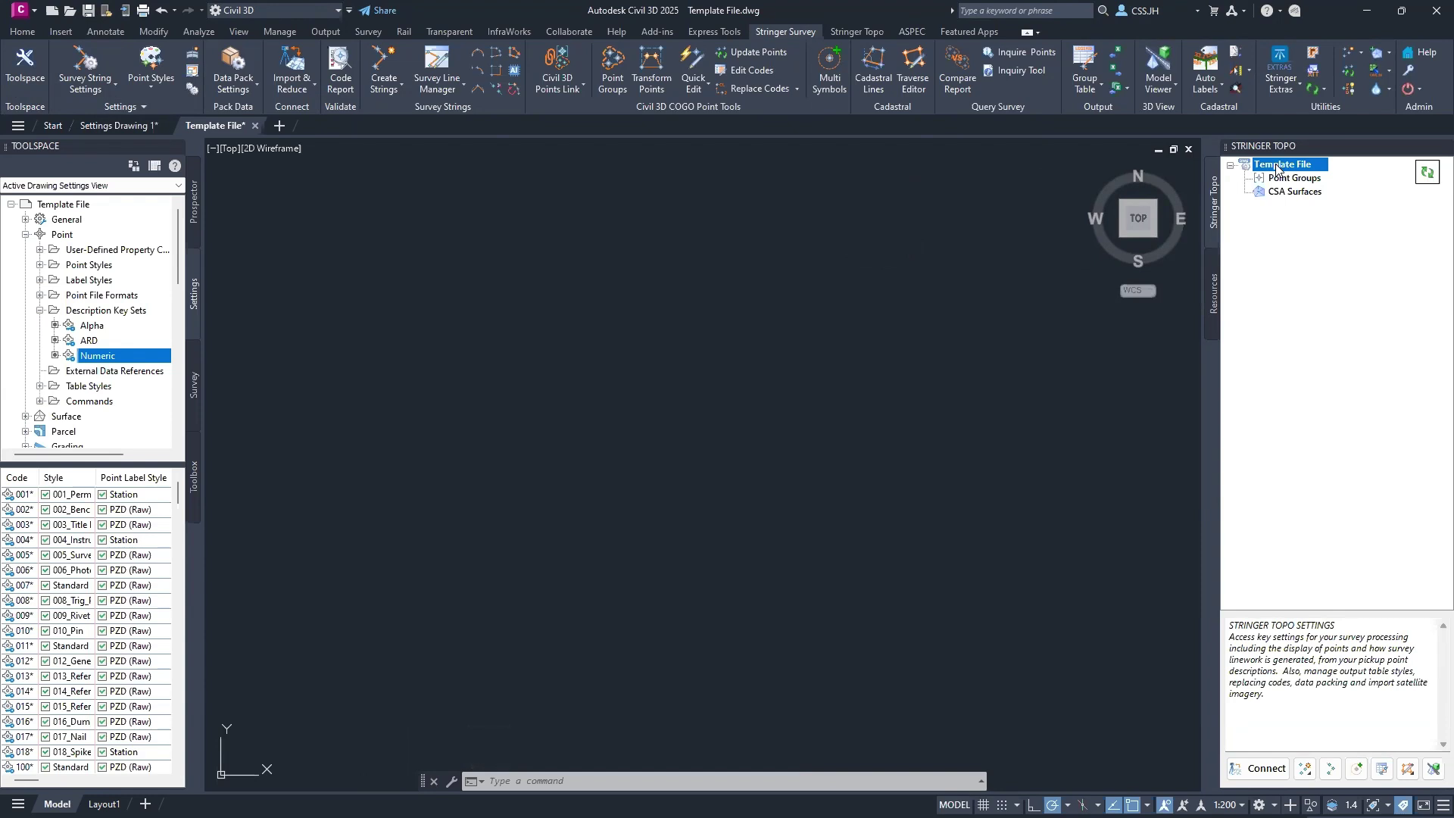
right_click(1294, 171)
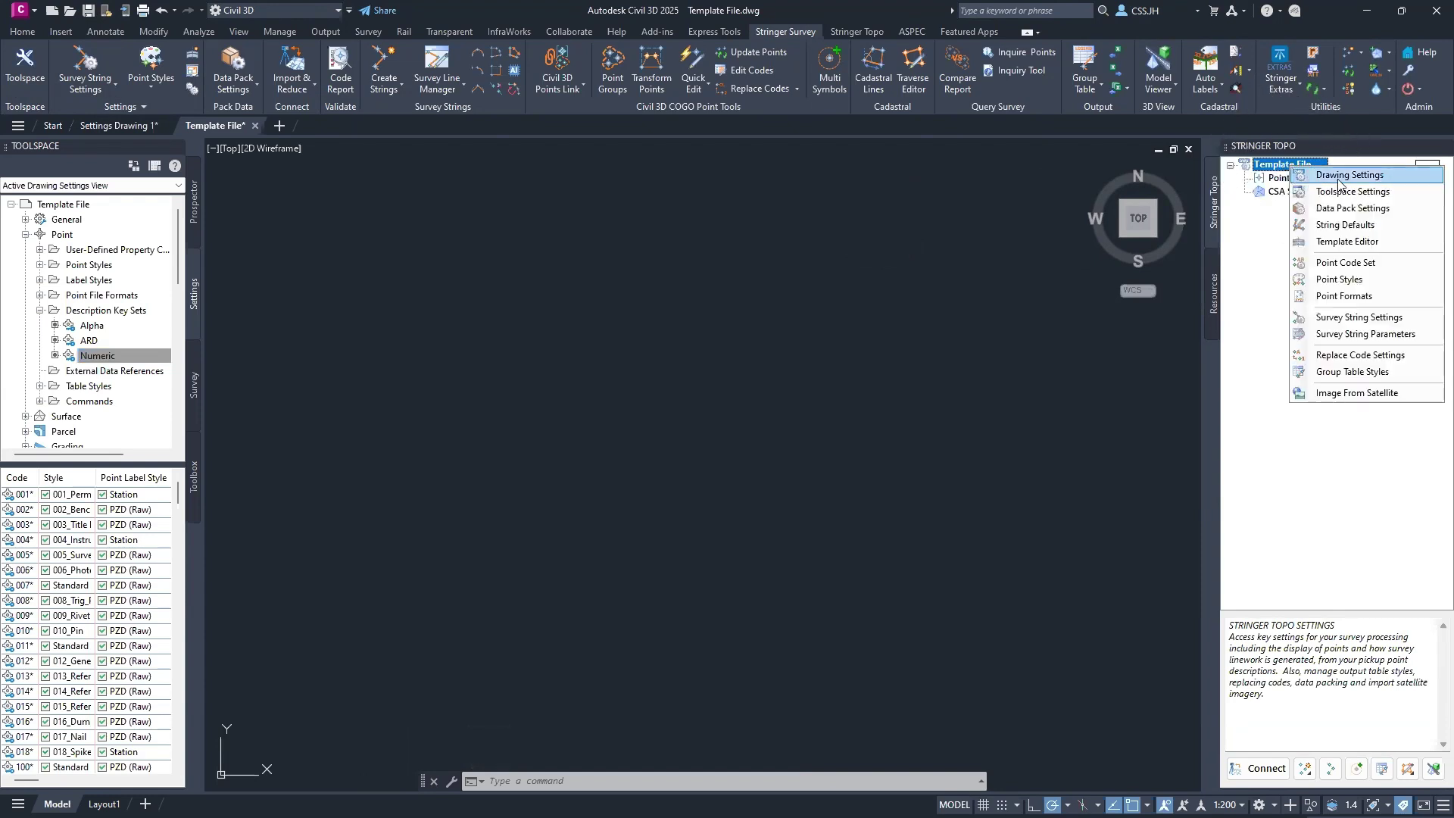
left_click(1360, 321)
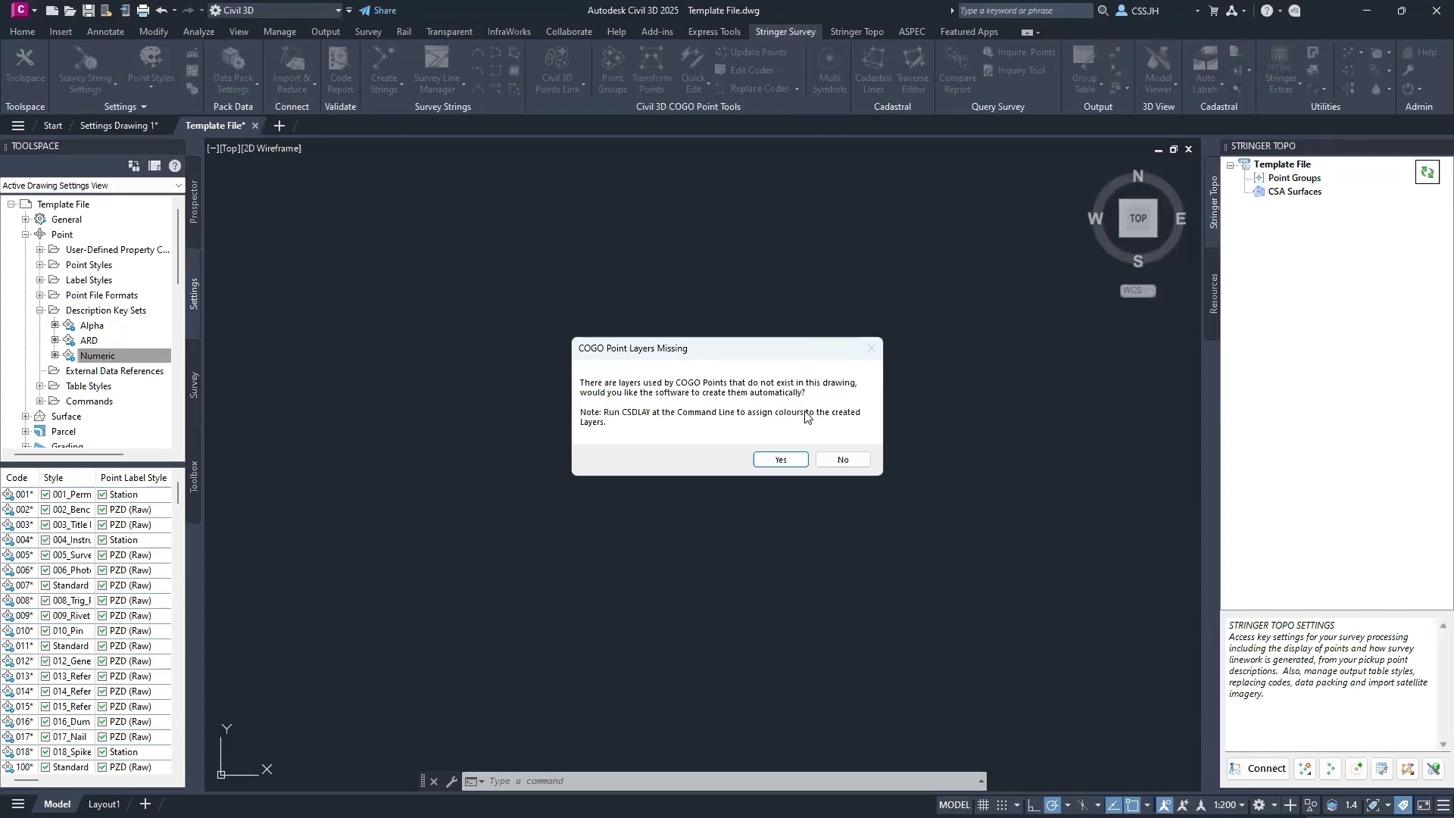
left_click(843, 460)
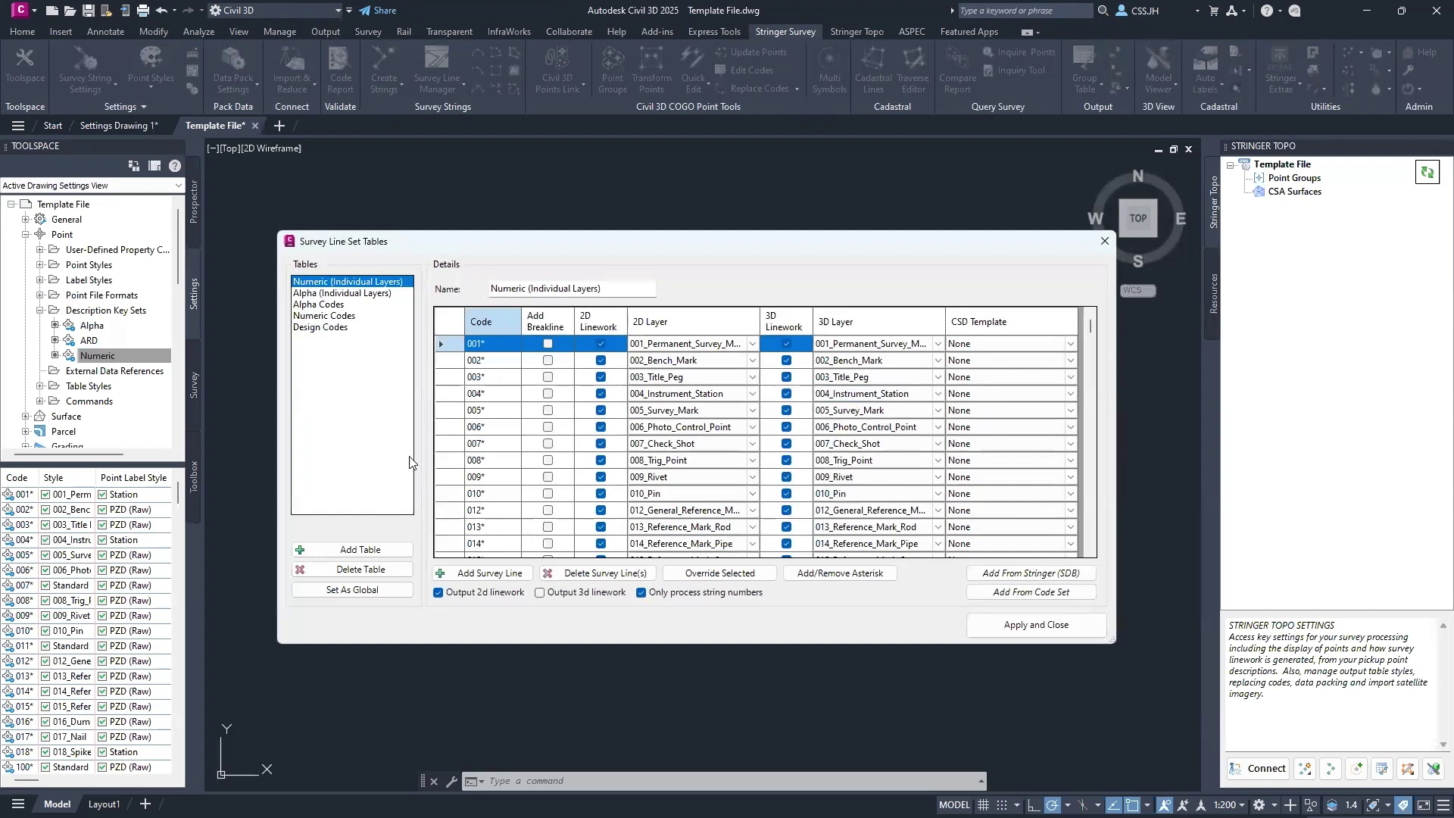
Step: Add a survey line set table and name it New String Settings
left_click(381, 555)
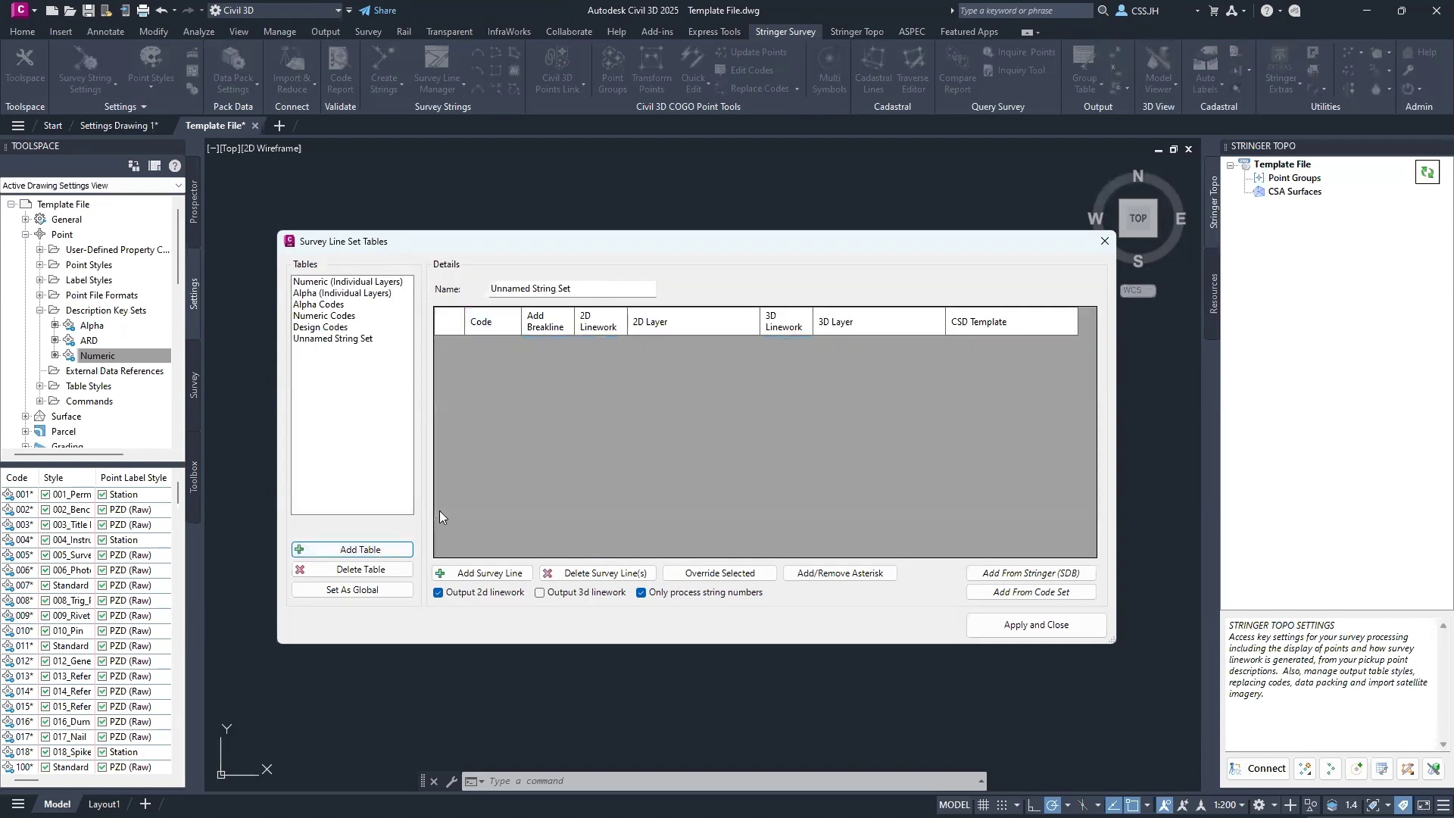
left_click_drag(574, 288, 493, 287)
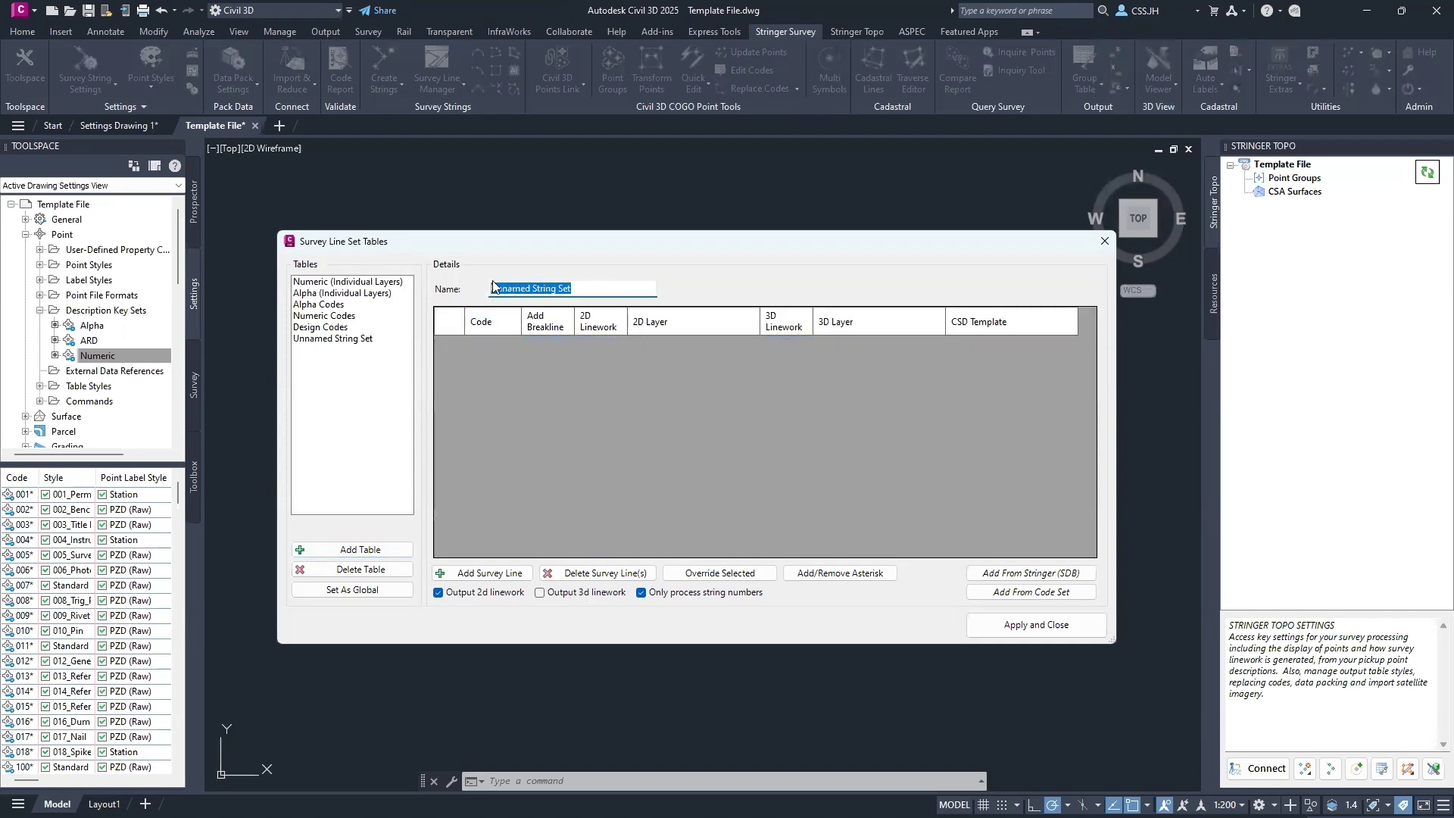
type("New S")
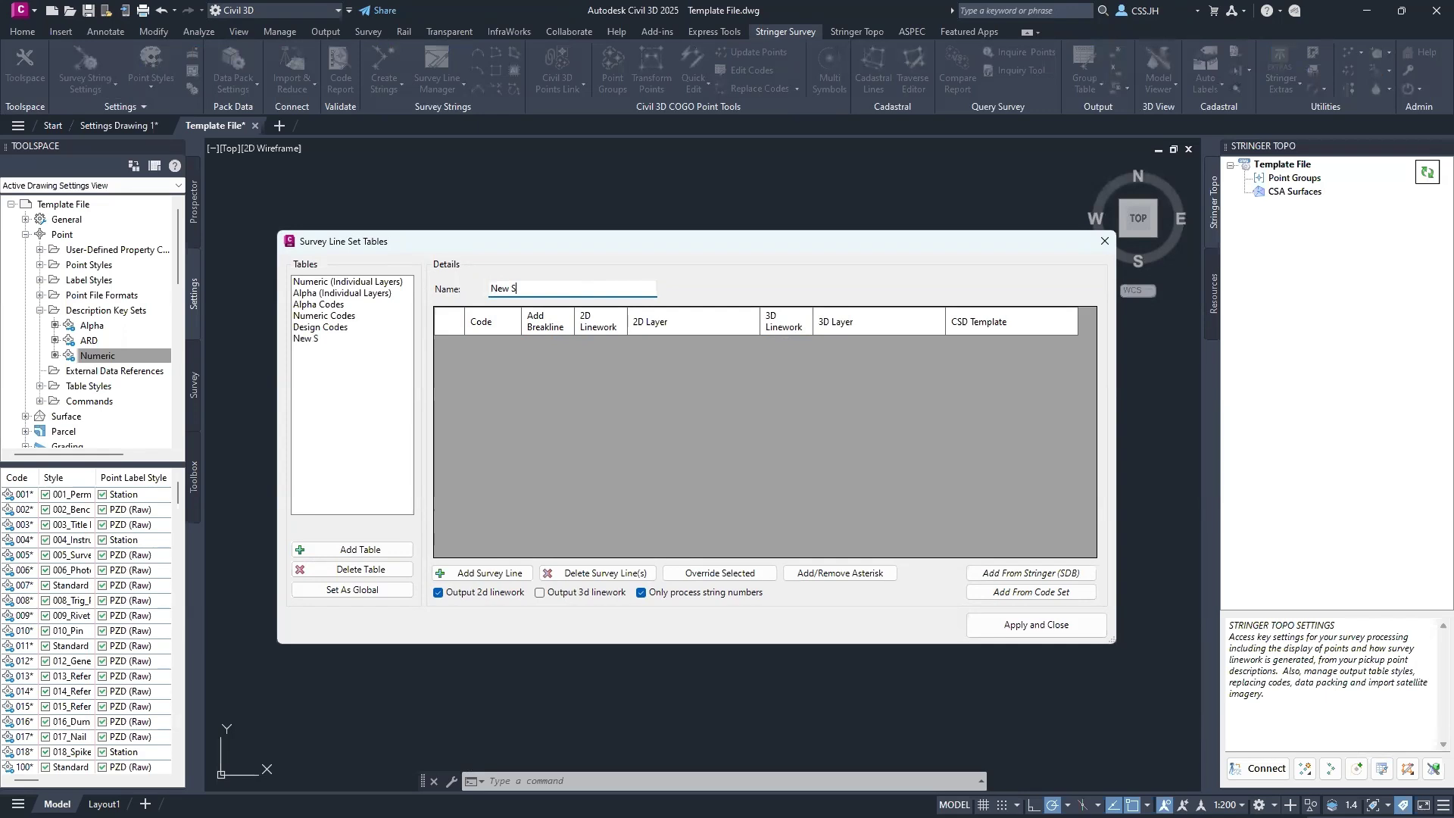
type("tring Settings")
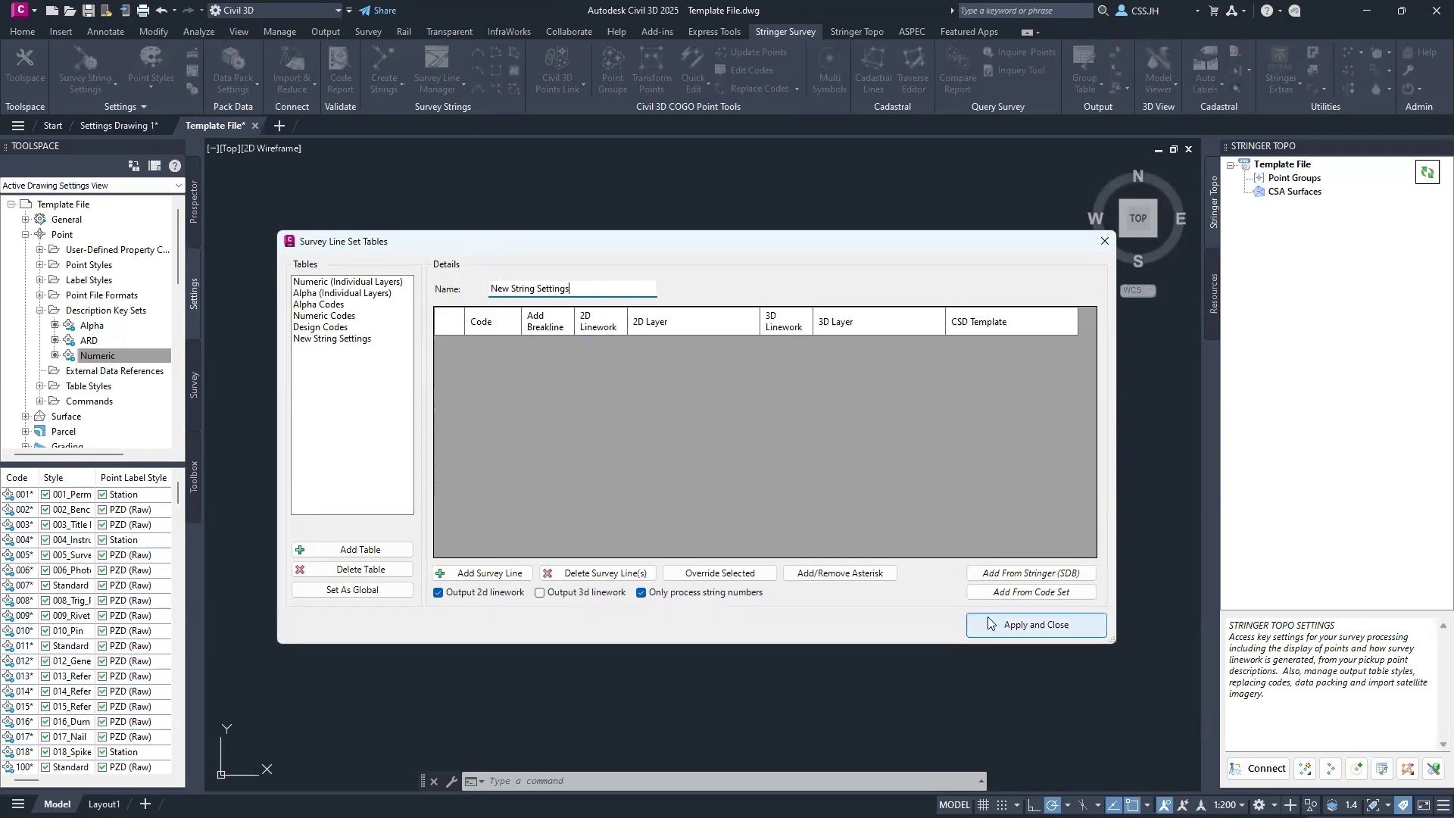
Step: Import Civil_3D_Migration_File.sdb from the Legacy To Current\Files folder into the New String Settings table as Stringer SDB data
left_click(1013, 576)
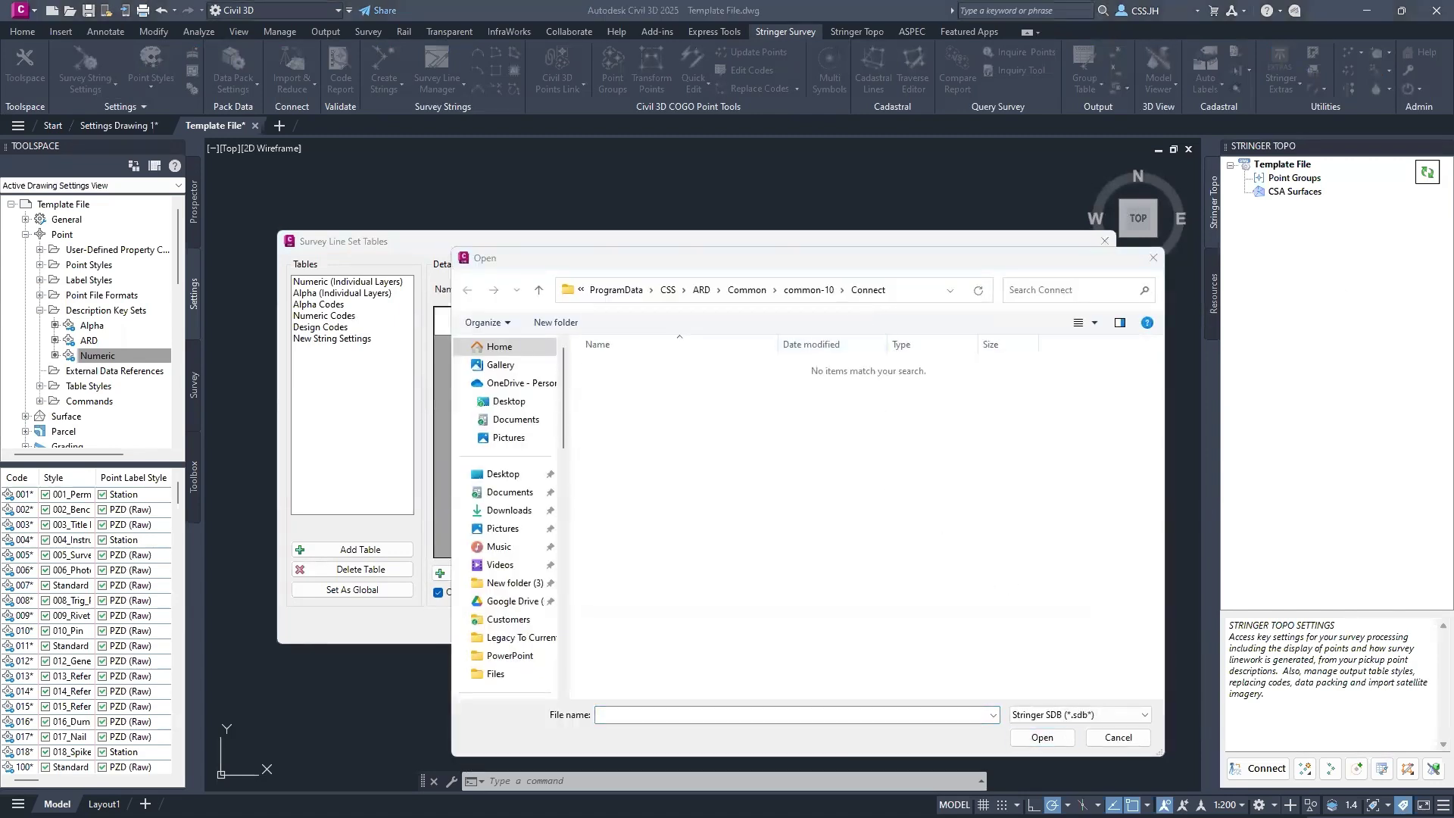
left_click(813, 715)
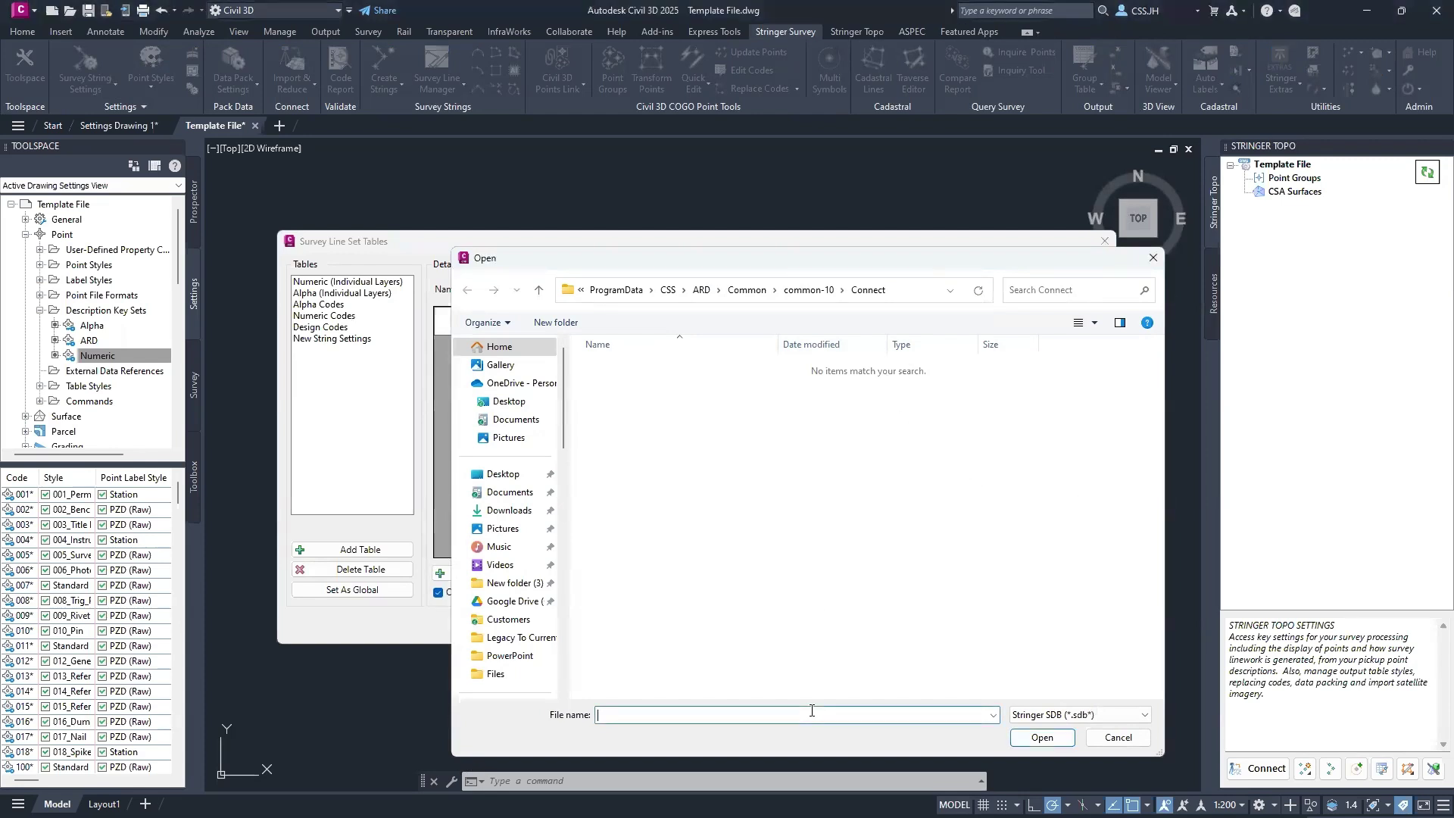
type("C:\\Users\\jackh\\OneDrive\\Desktop\\CSS Folder\\Webinars\\Legacy To Current\\Files")
key("Return")
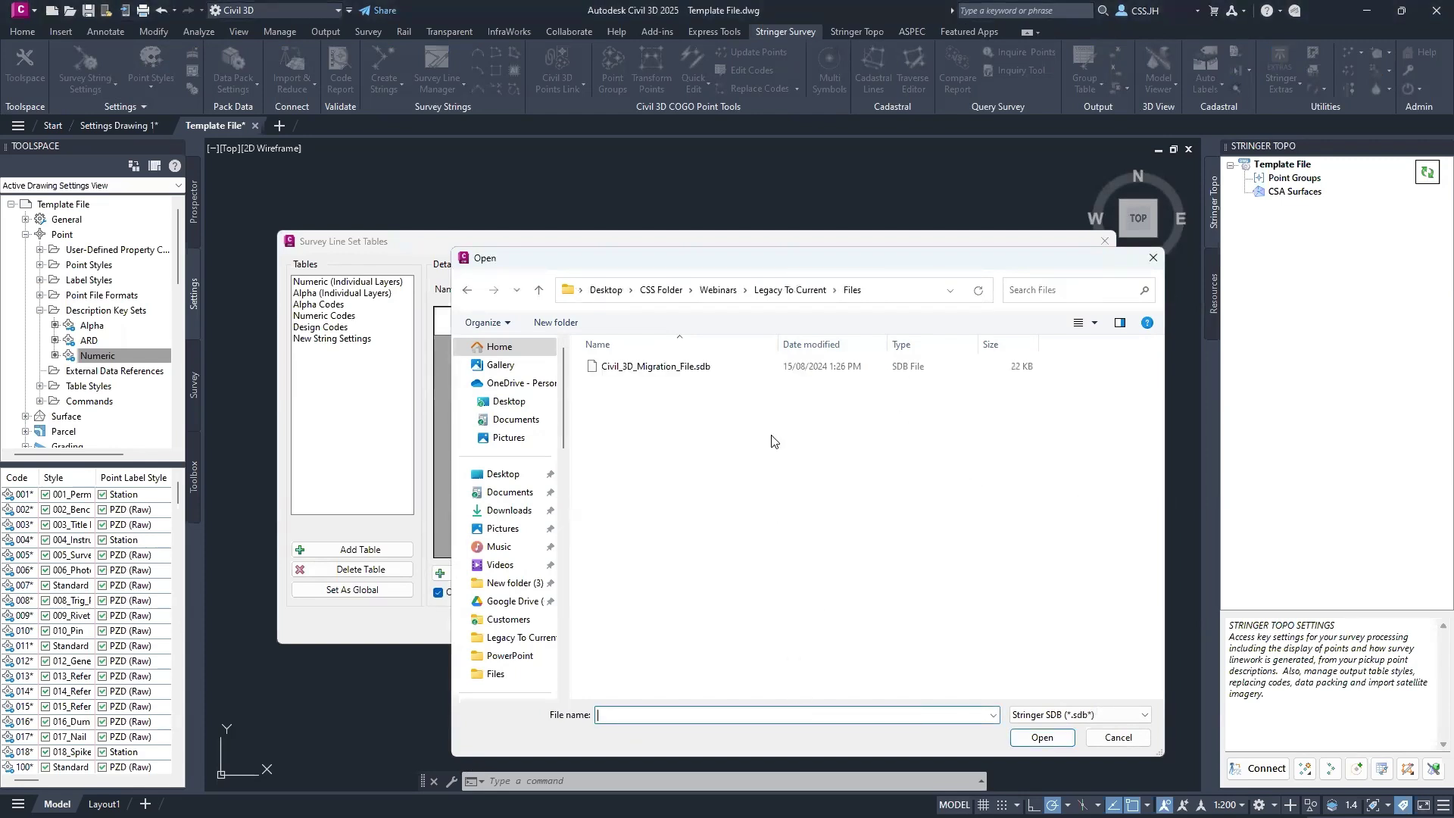
left_click(700, 375)
left_click(701, 376)
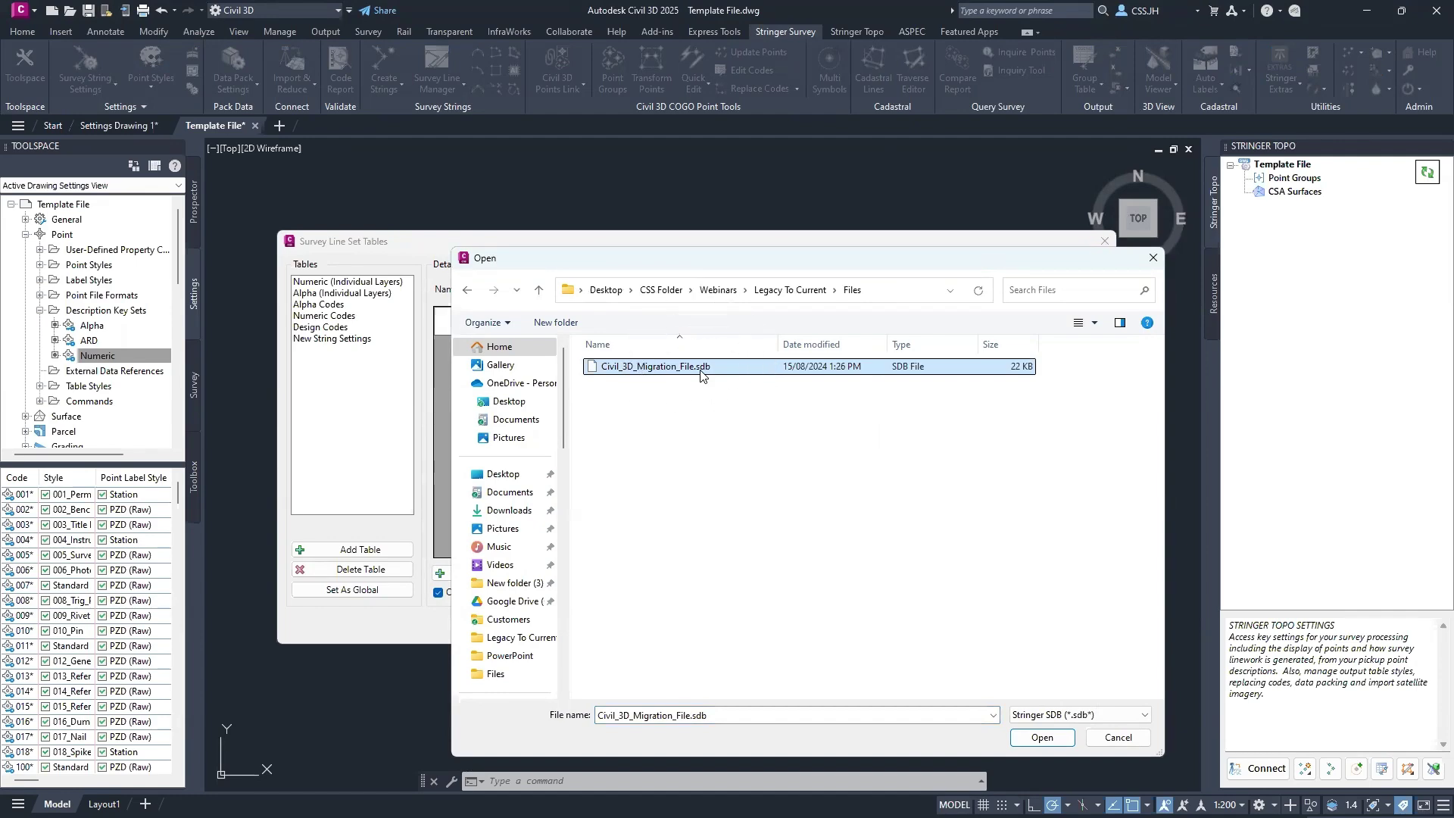
double_click(700, 371)
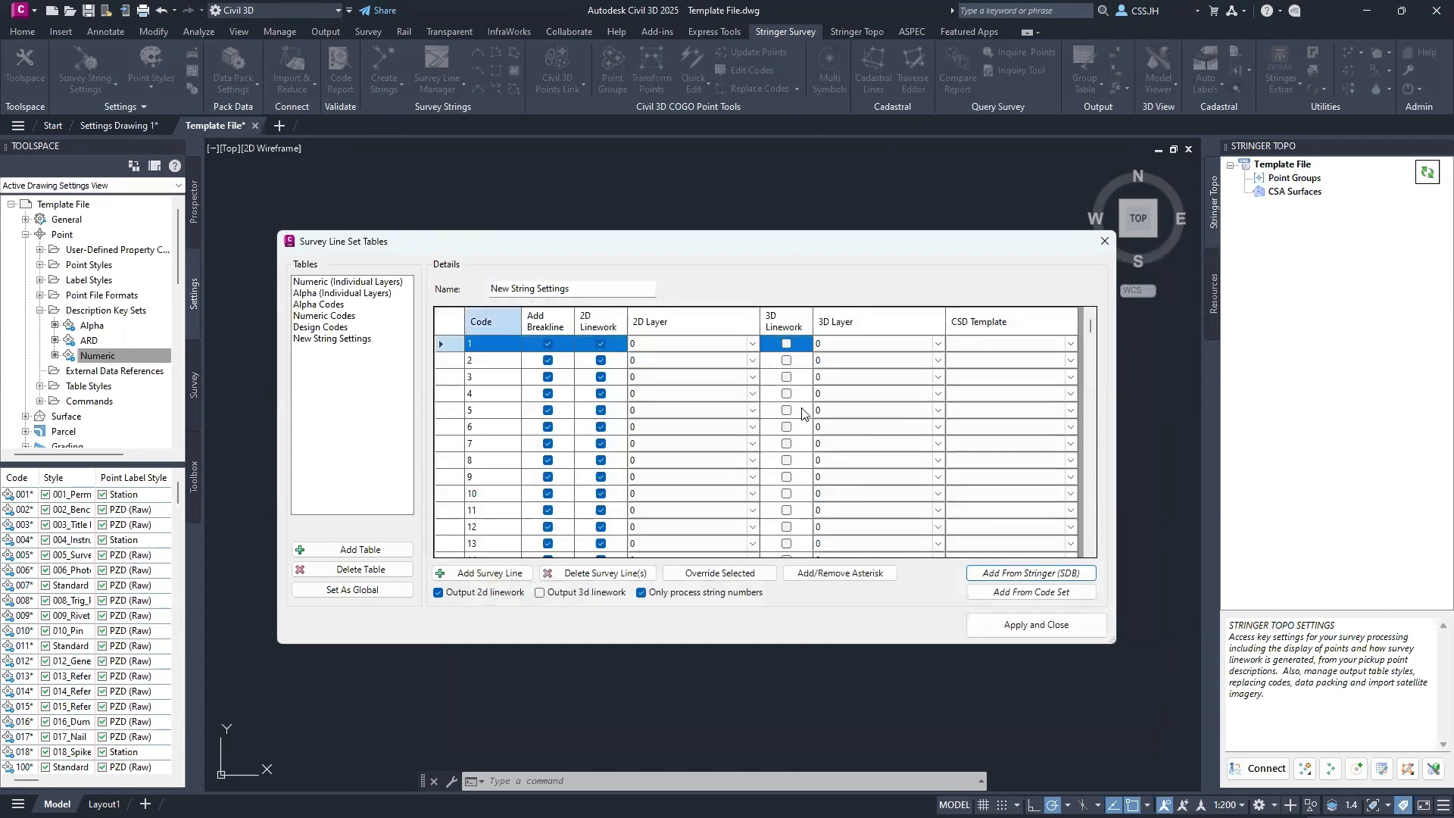
Step: Check which 2D layers are available for code 1 in the New String Settings table
left_click(711, 348)
left_click(751, 346)
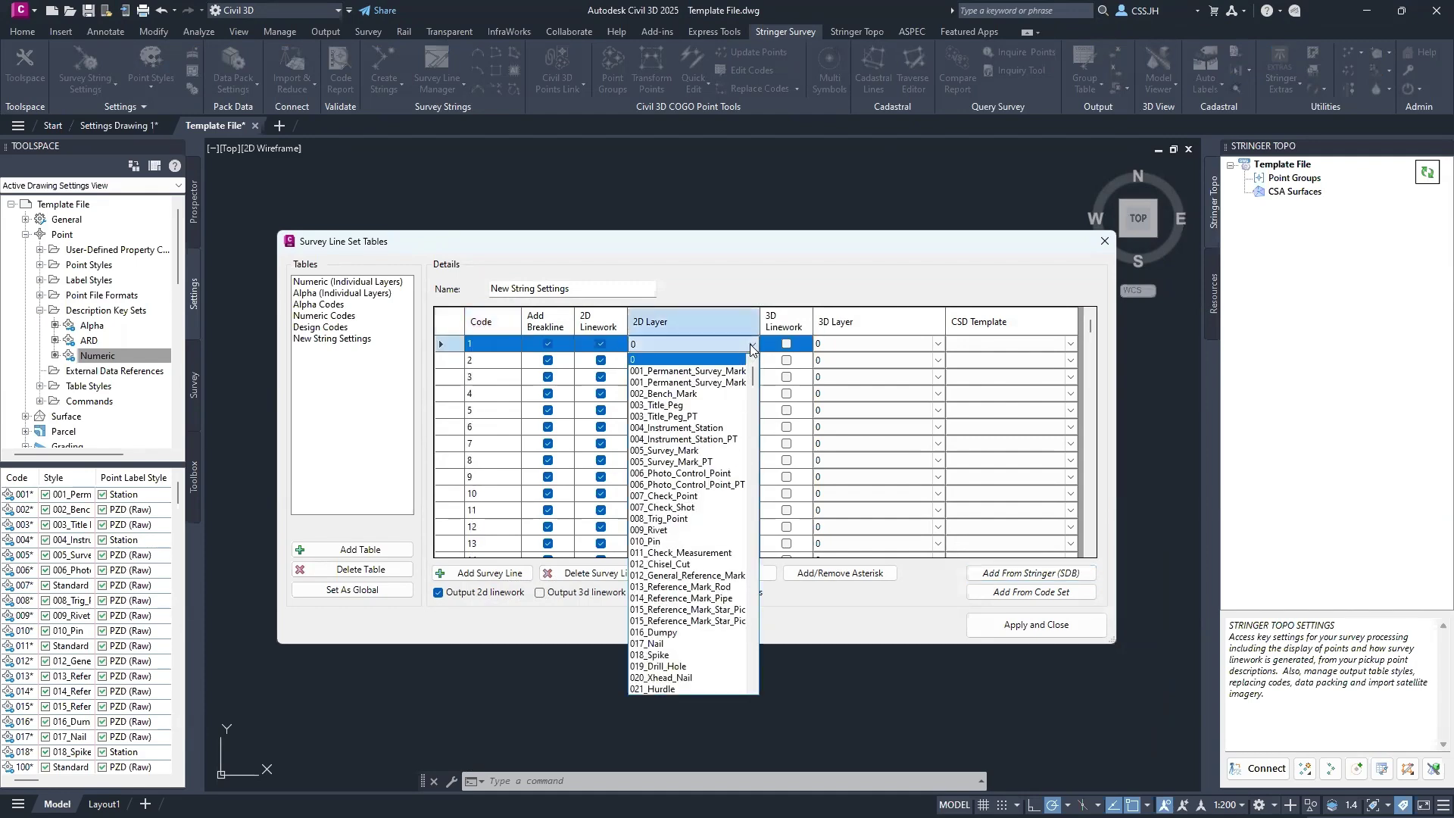
left_click(750, 346)
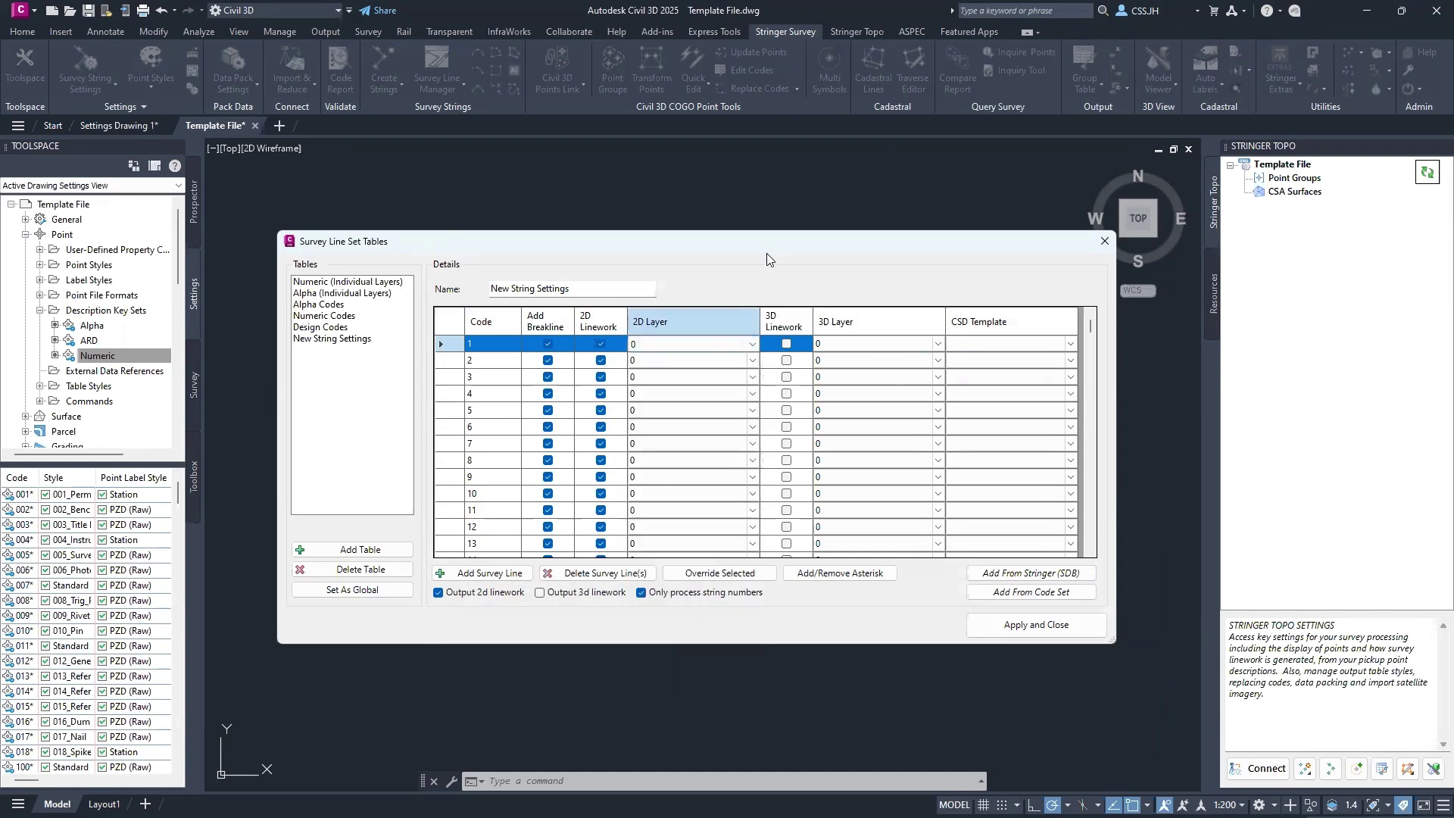
left_click_drag(770, 241, 760, 200)
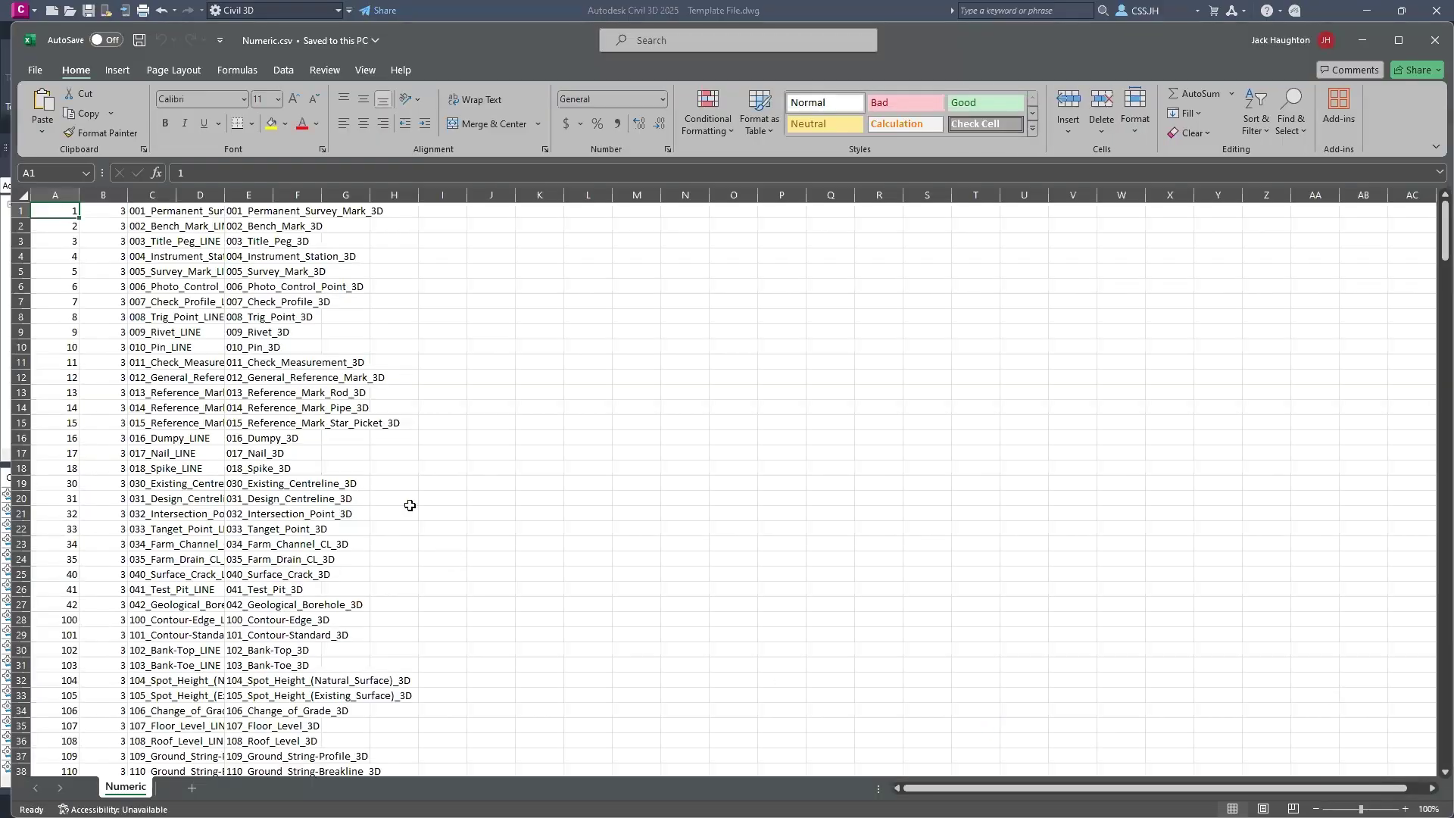
Step: Switch to Numeric.csv in Excel, examine the line layer names in column C, and return to Civil 3D
left_click(170, 212)
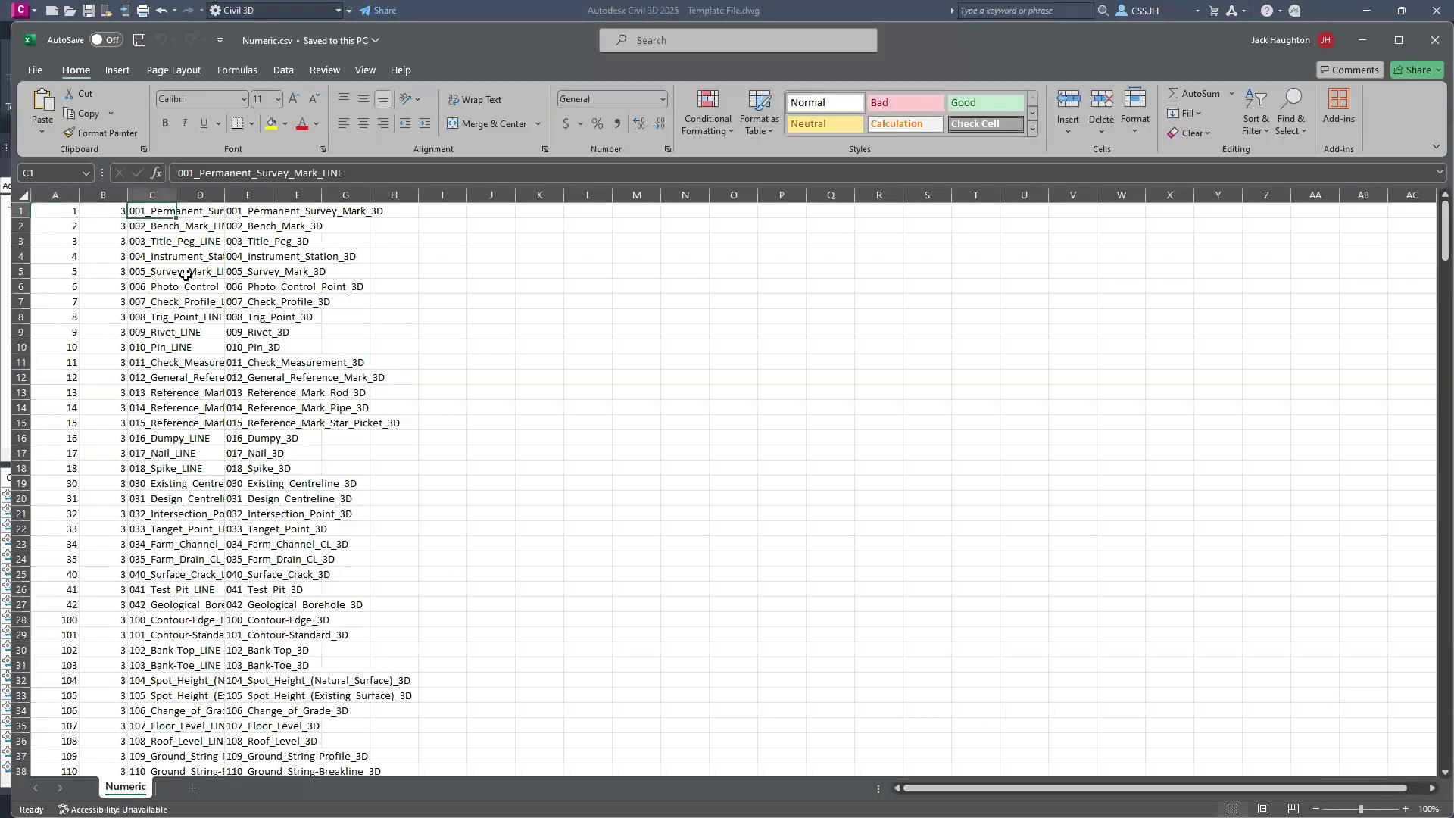
left_click(155, 271)
left_click(161, 239)
left_click(161, 225)
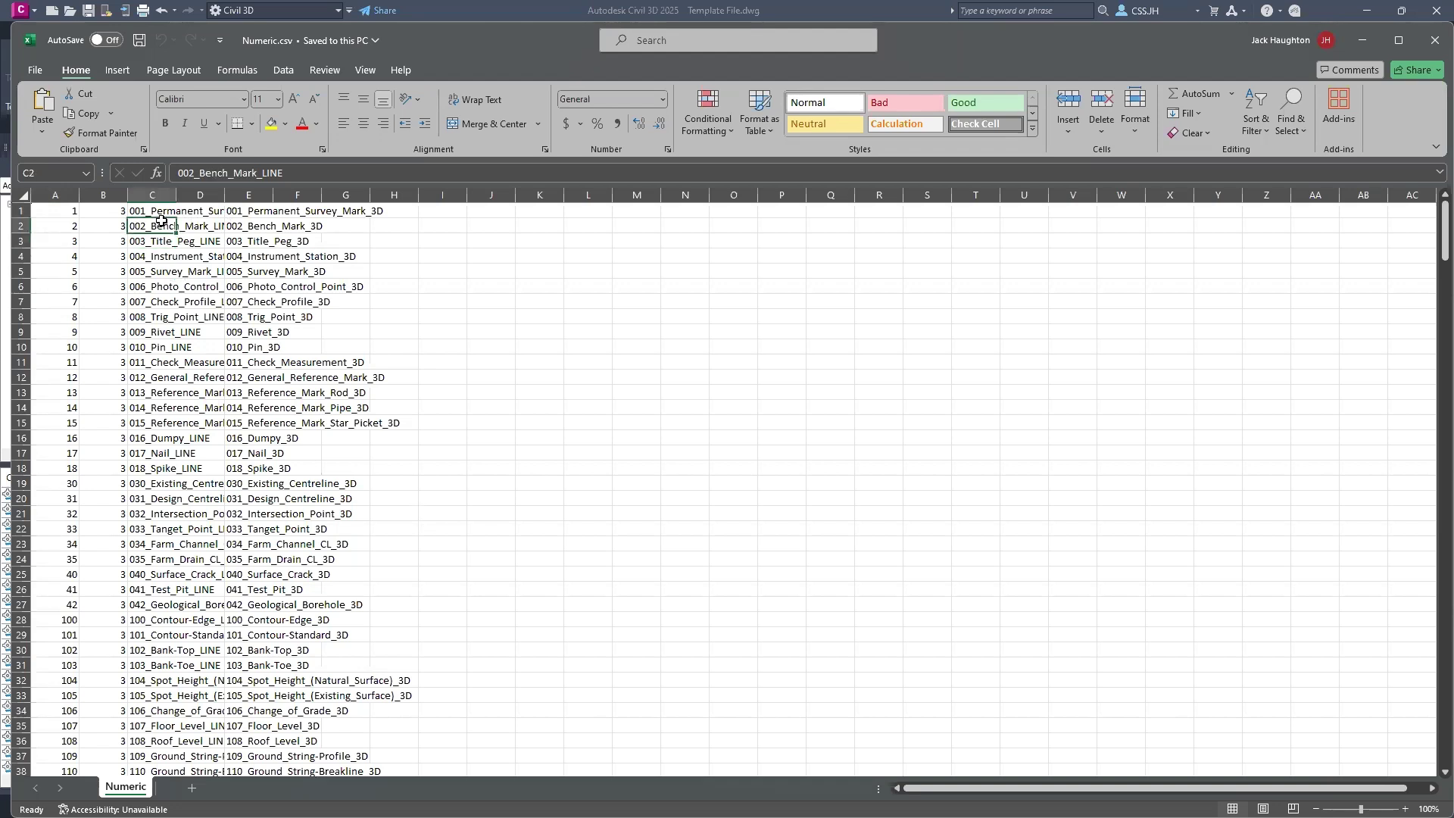
left_click(159, 211)
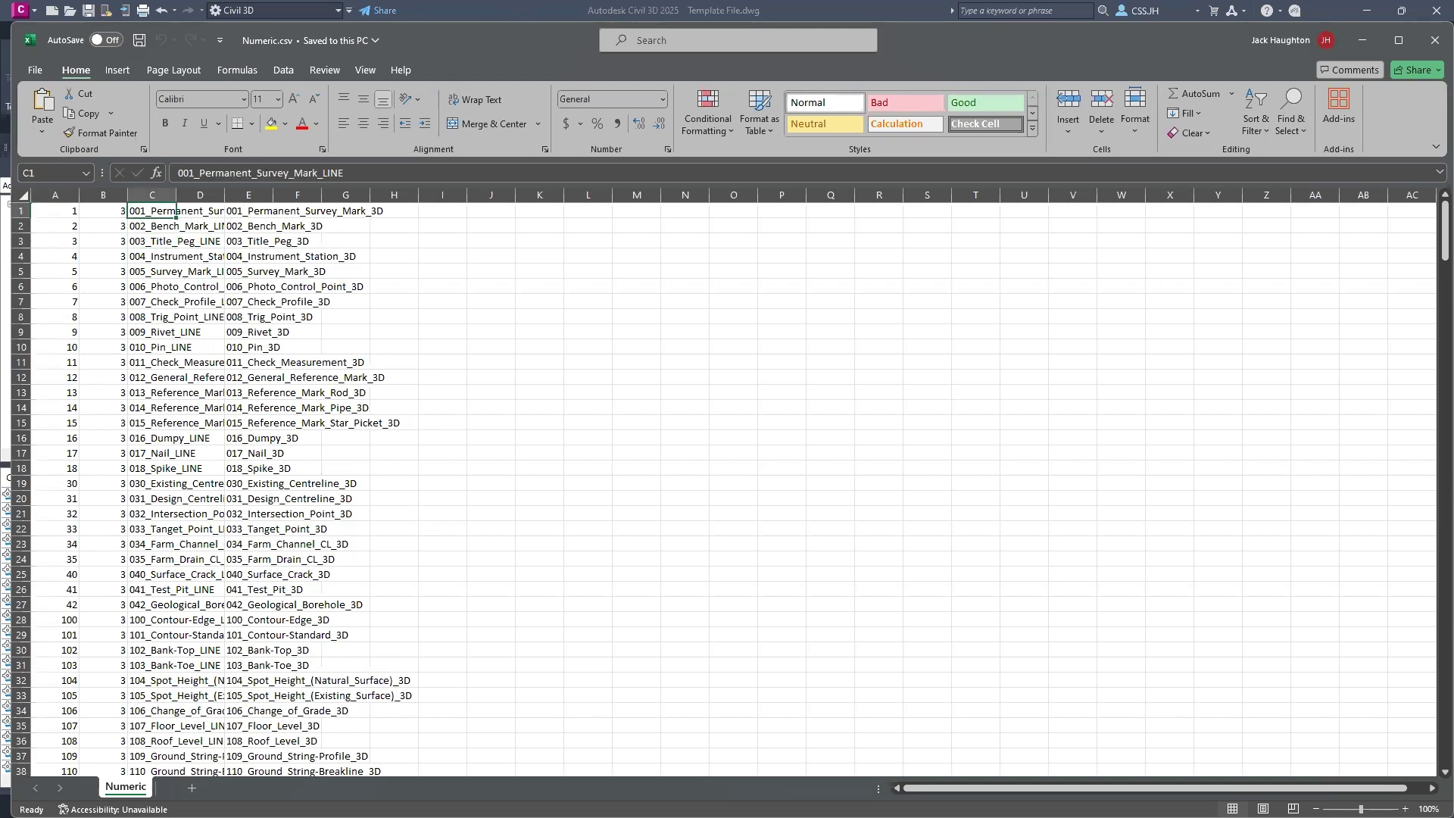
key("alt+Tab")
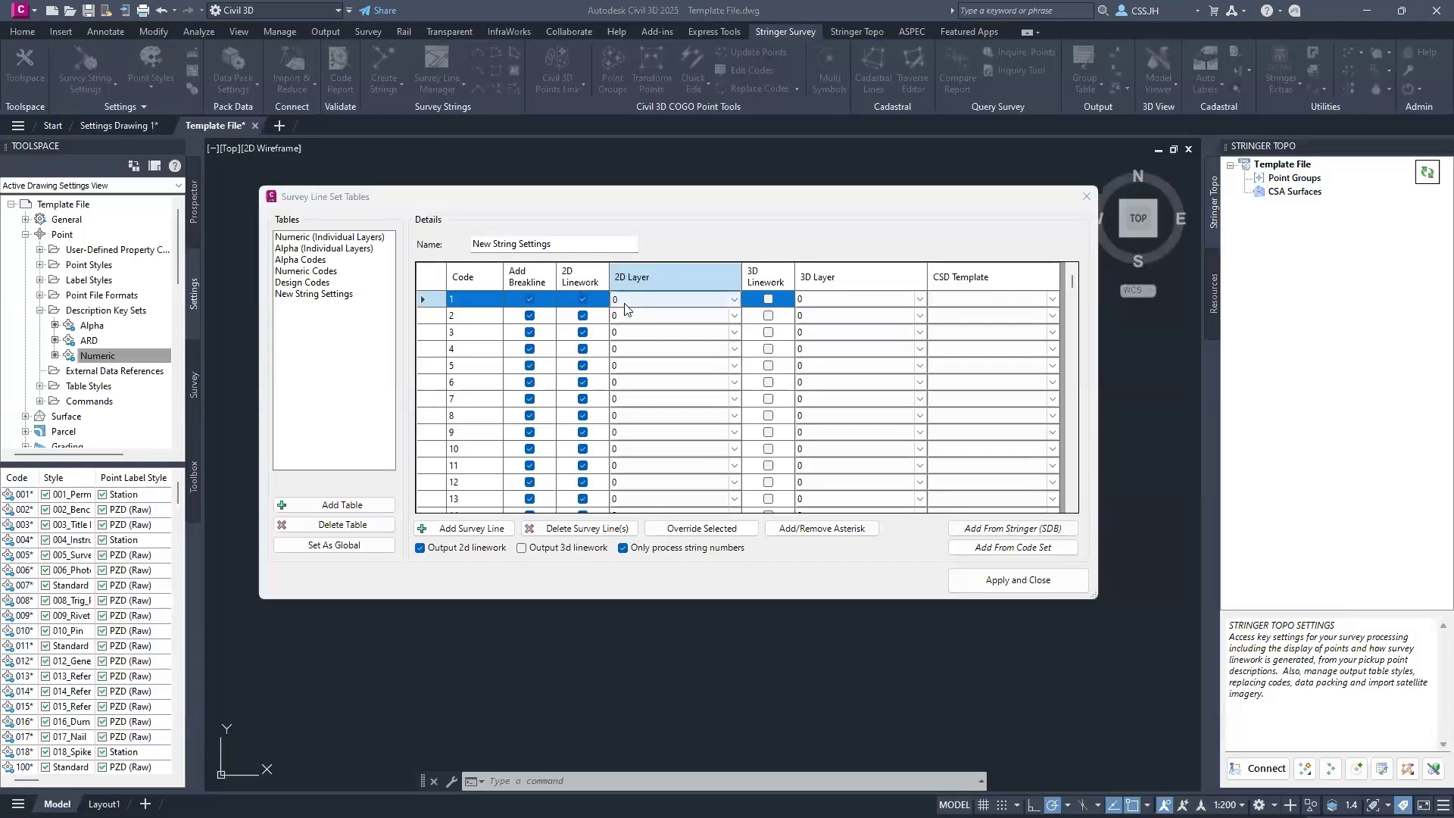
Step: Review the codes, linework options and 2D and 3D layer assignments in the Numeric (Individual Layers) table
left_click(346, 237)
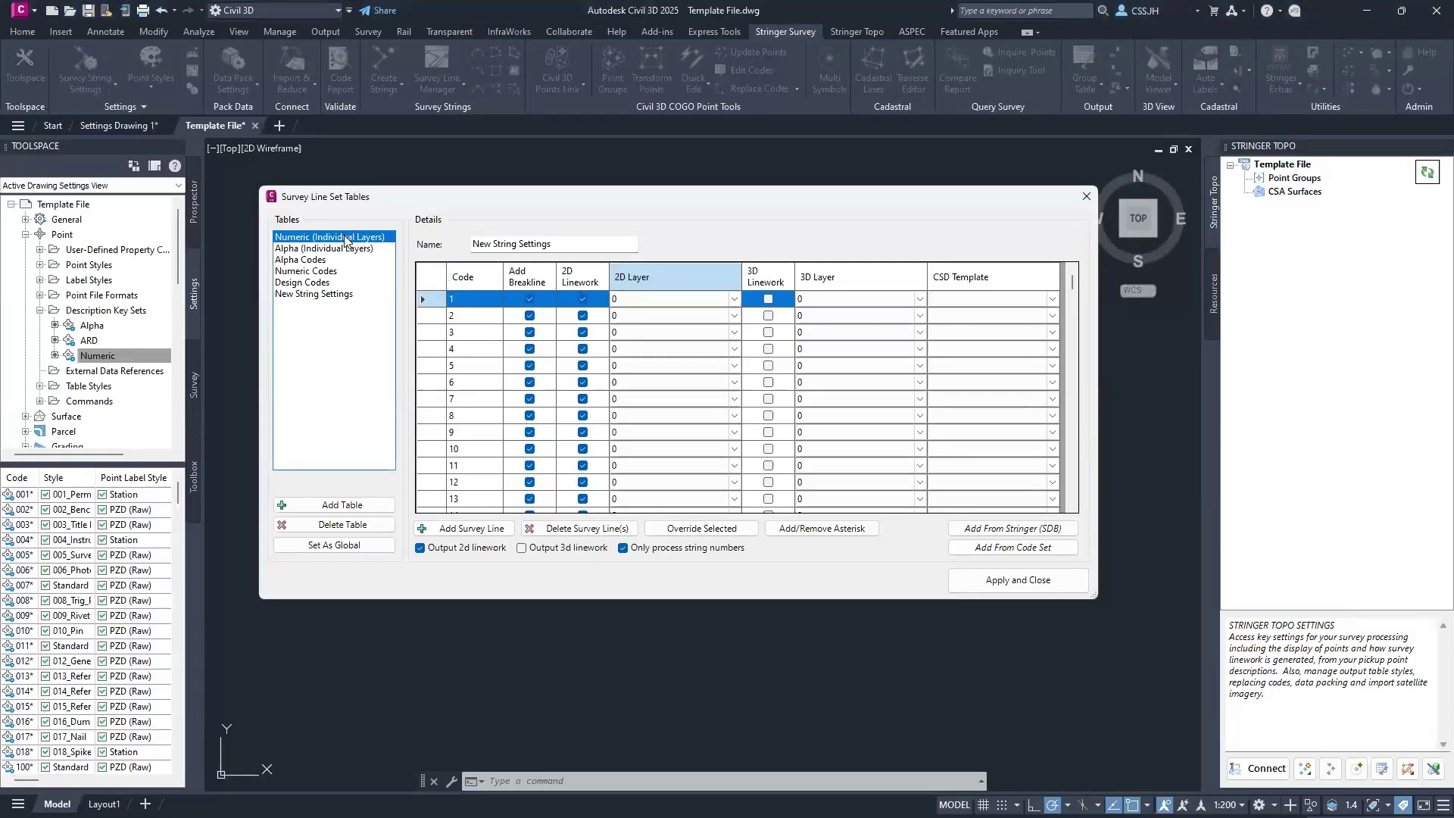
left_click(685, 301)
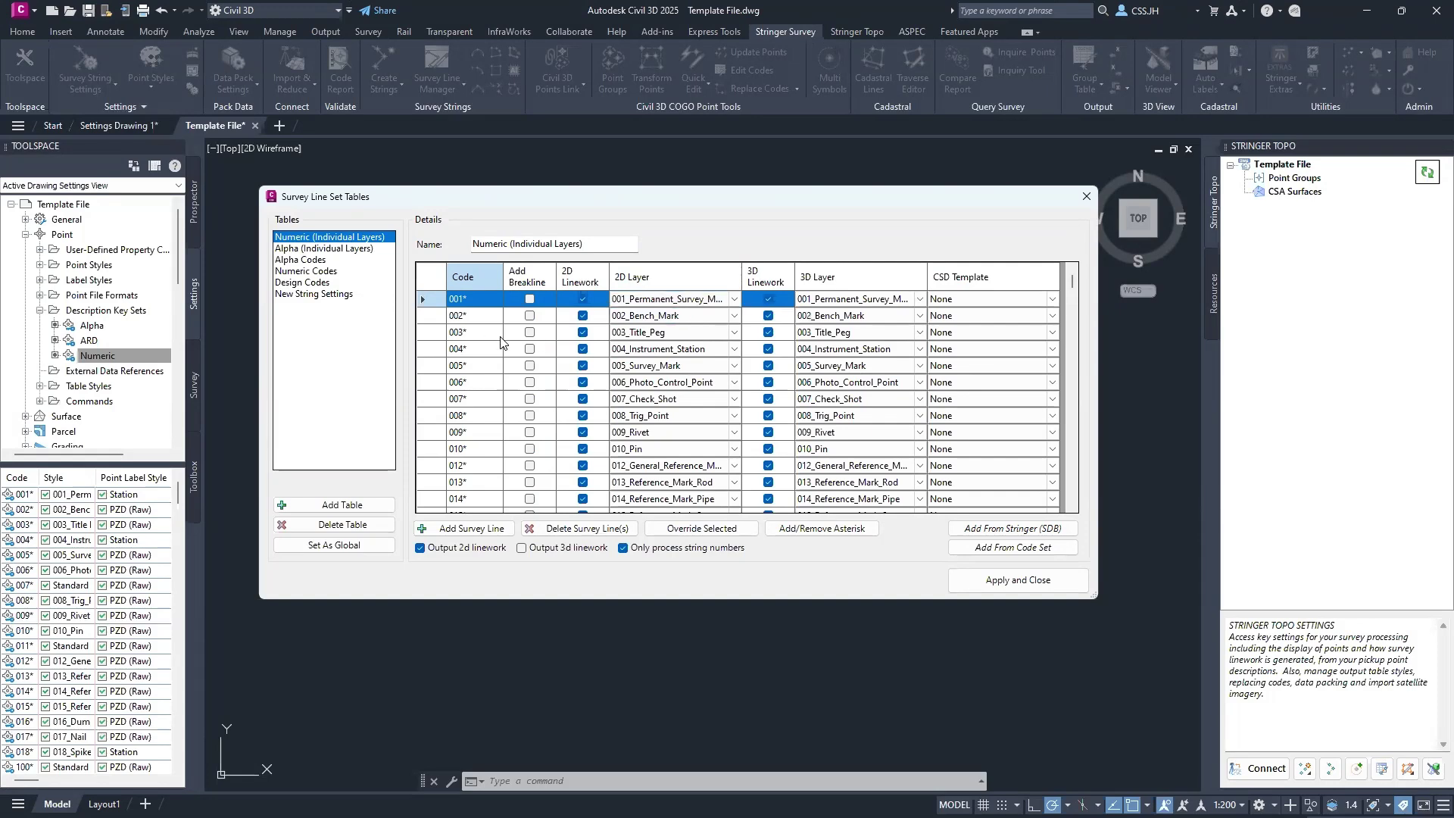
scroll(667, 402, "down", 3)
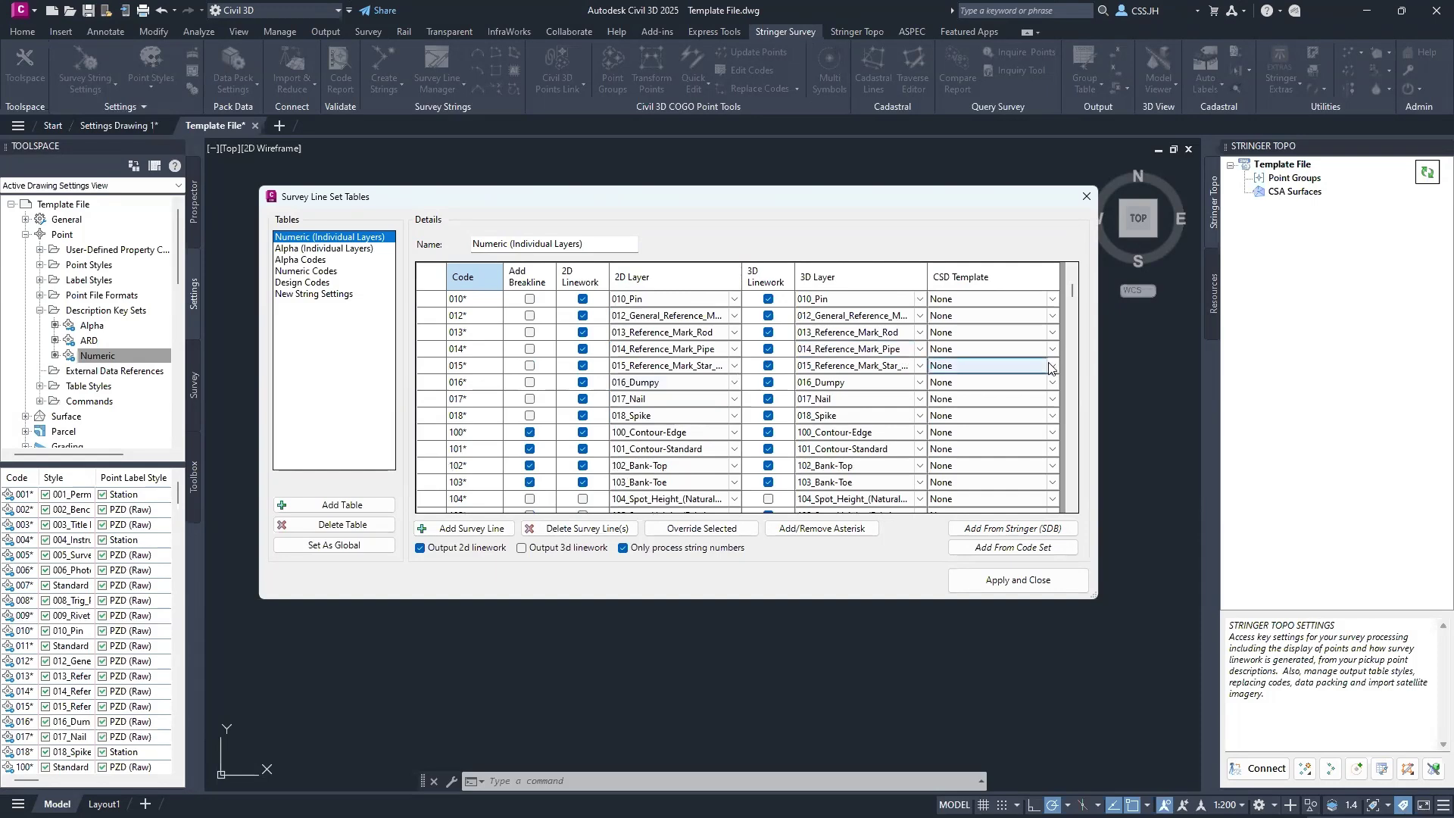
scroll(972, 372, "up", 3)
scroll(972, 371, "down", 20)
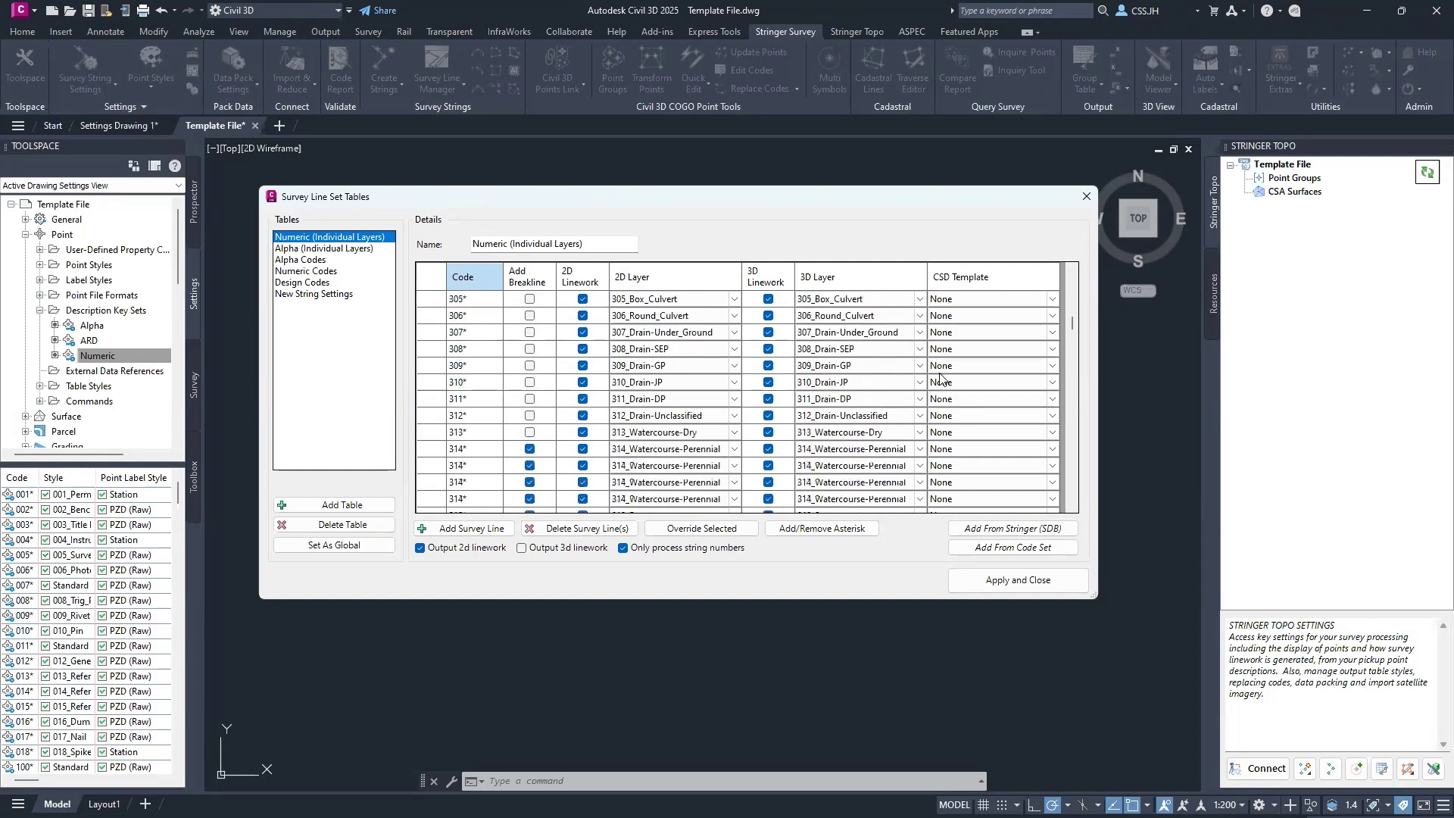
scroll(939, 380, "down", 15)
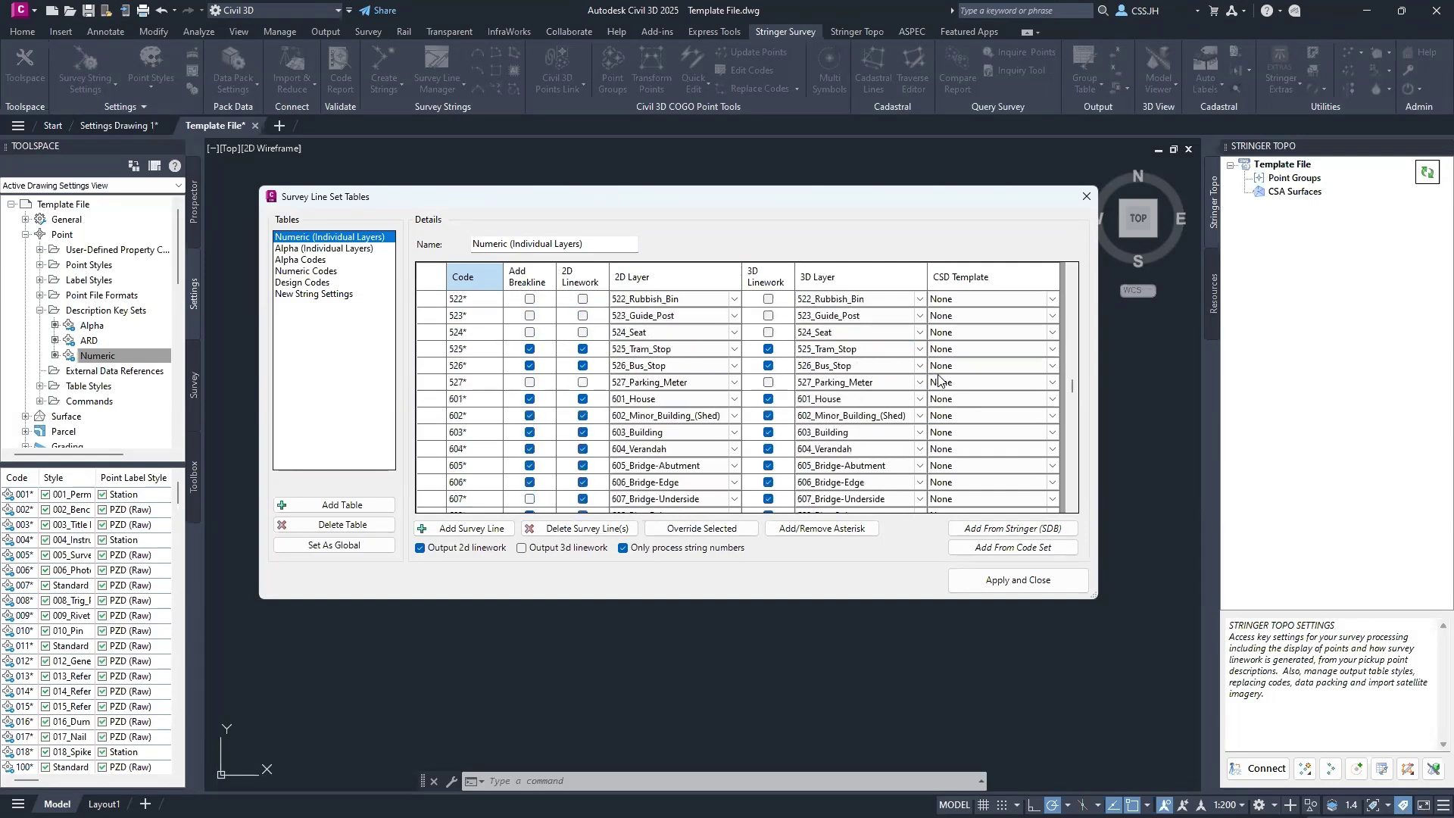
Step: Set the 2D layer of code 1 in the New String Settings table to 001_Permanent_Survey_Mark
left_click(303, 294)
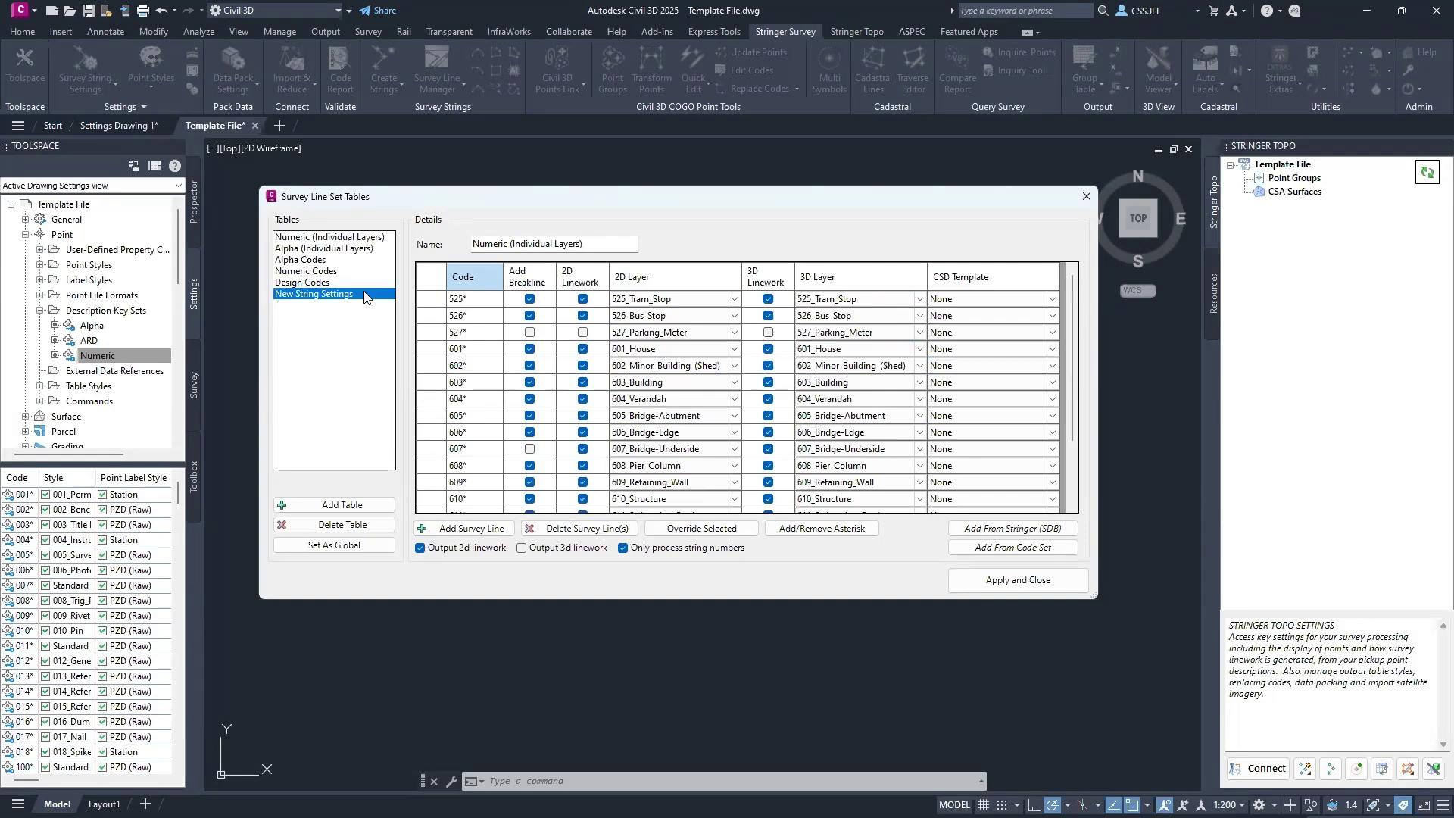
left_click(727, 301)
left_click(731, 300)
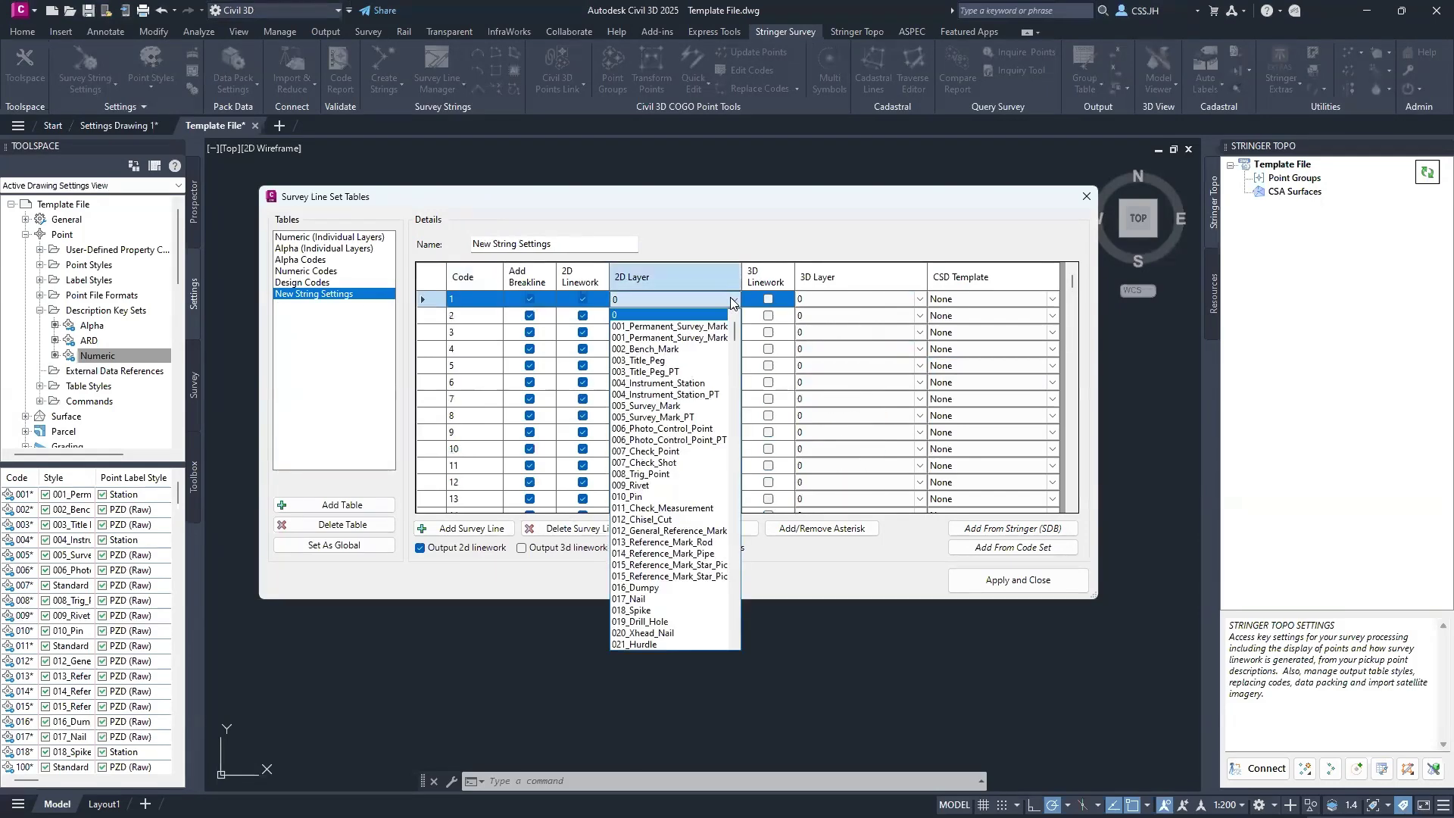
left_click(701, 328)
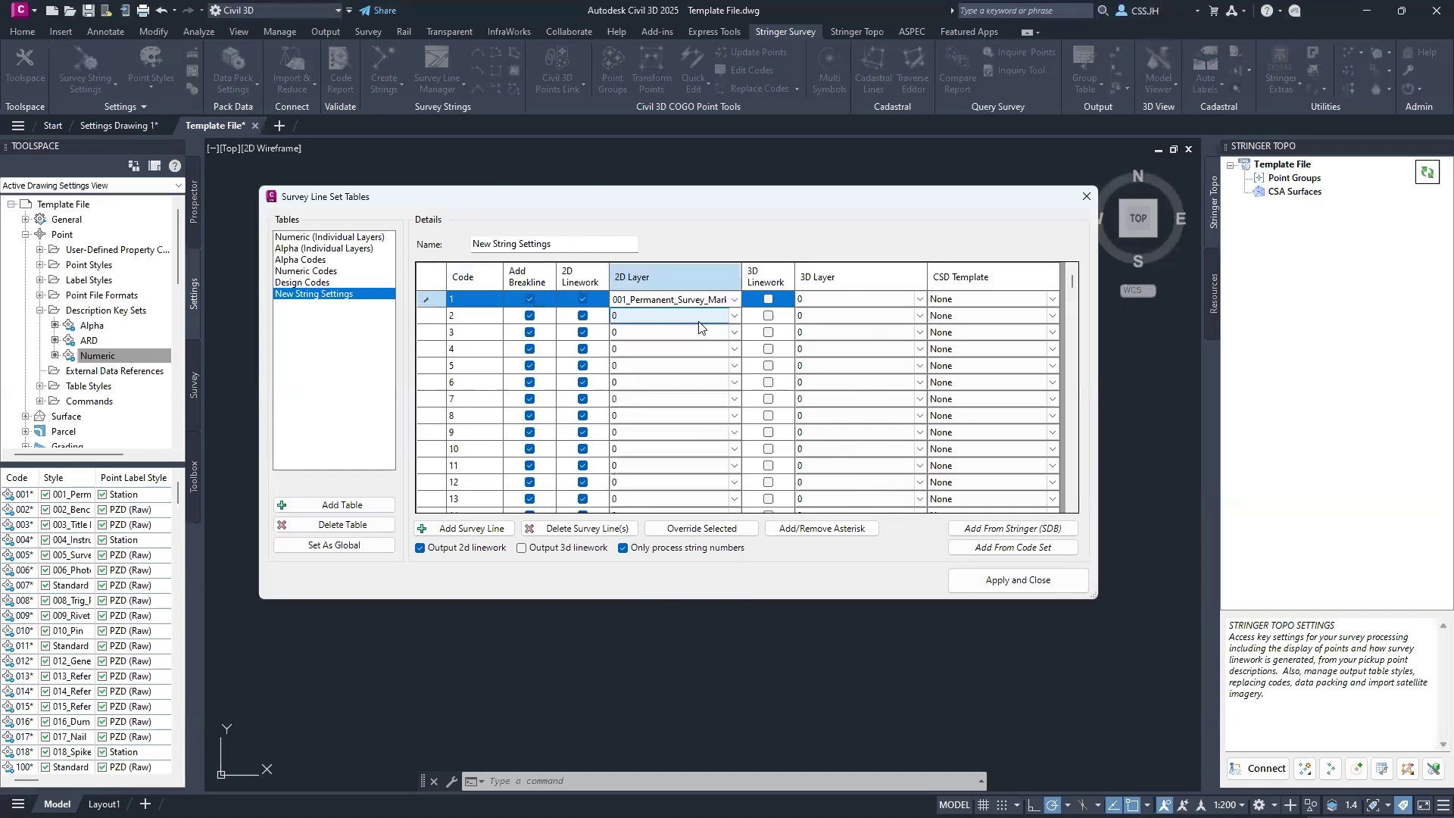
Step: Compare the asterisk code format in the Numeric (Individual Layers) and Alpha (Individual Layers) tables
left_click(347, 237)
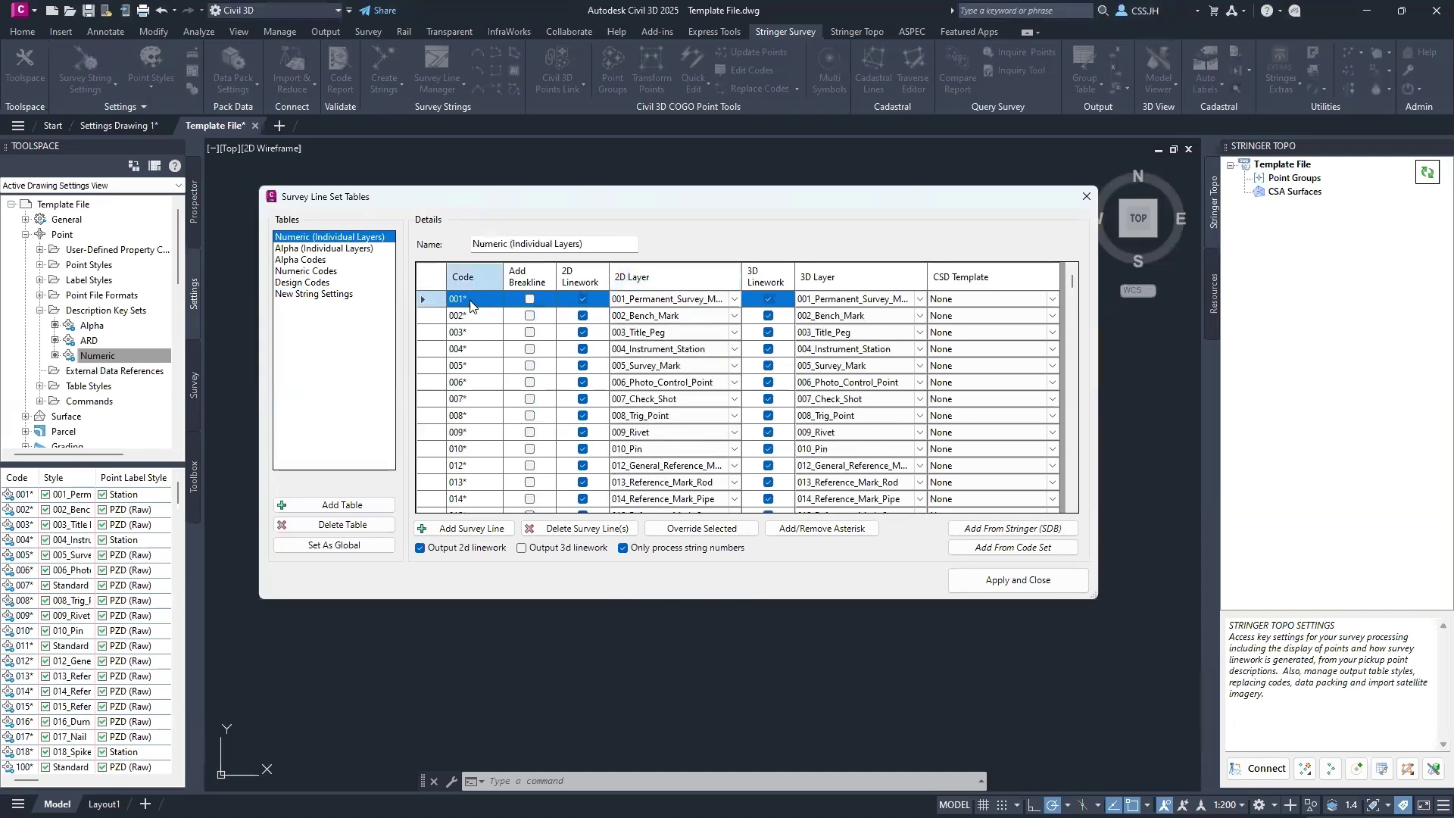
left_click(471, 300)
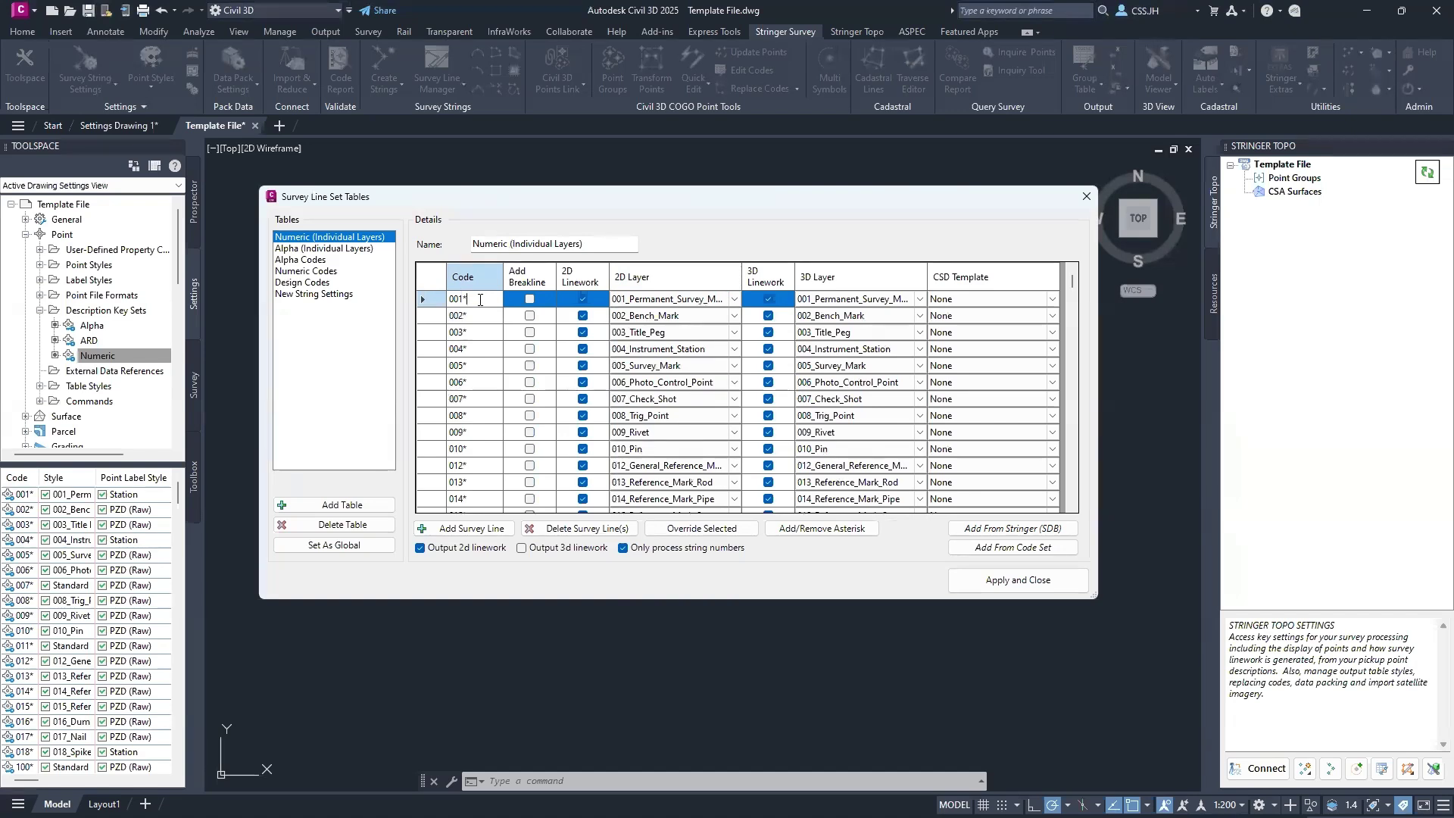
left_click(326, 249)
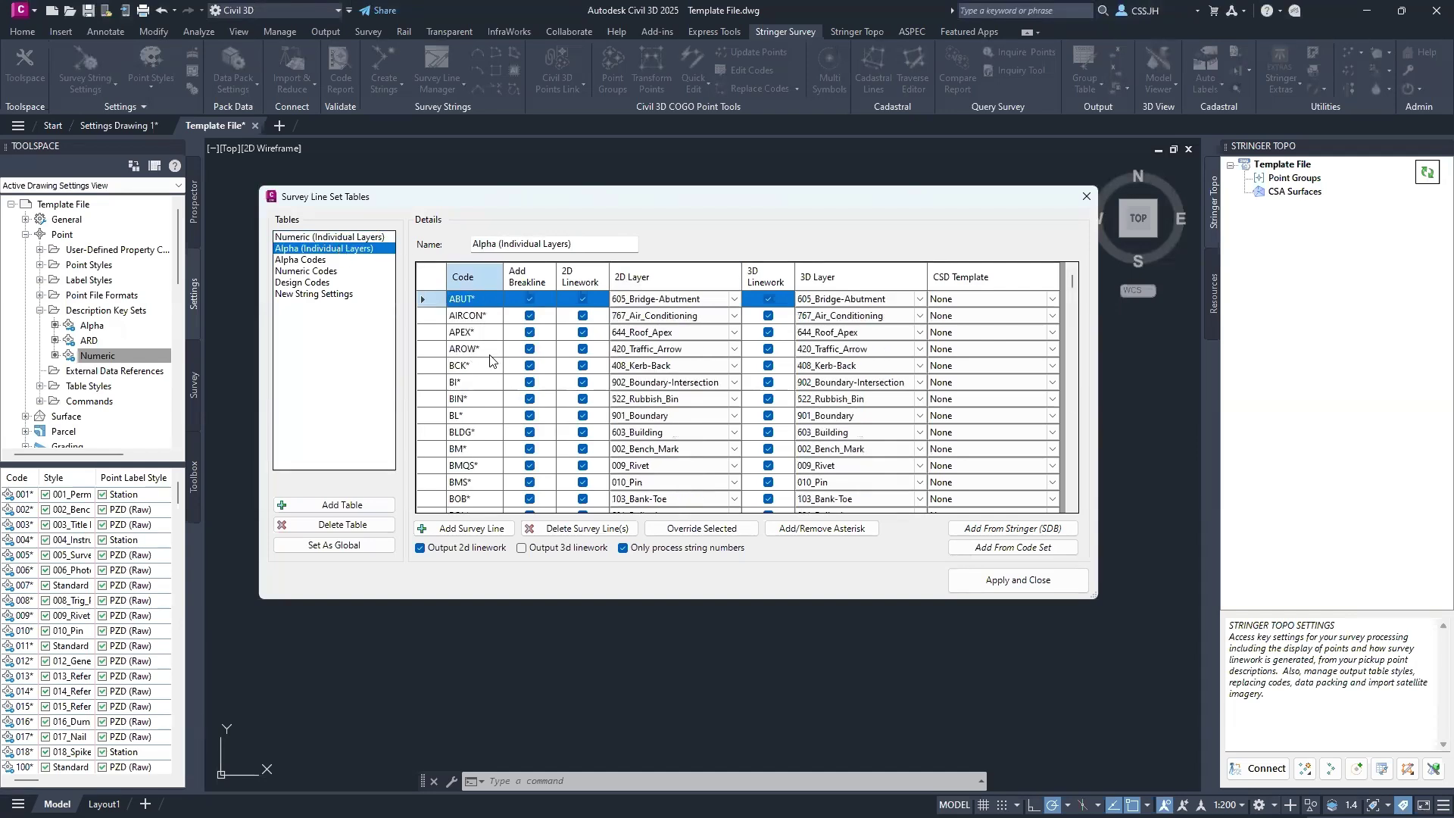
Step: Examine the BI* and BIN* codes in the Alpha (Individual Layers) table and check them against the Numeric (Individual Layers) table
left_click(479, 384)
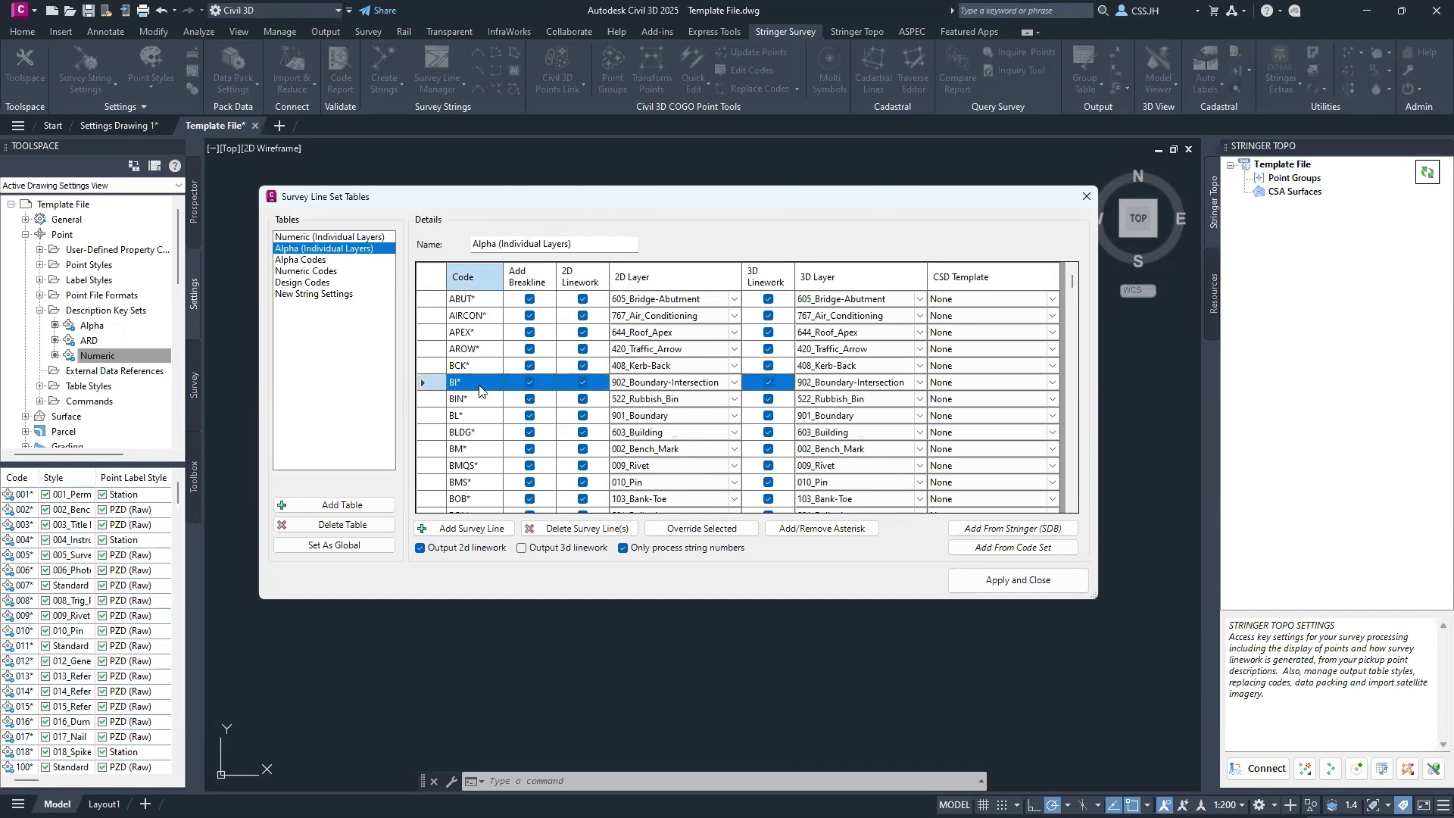
left_click(479, 395)
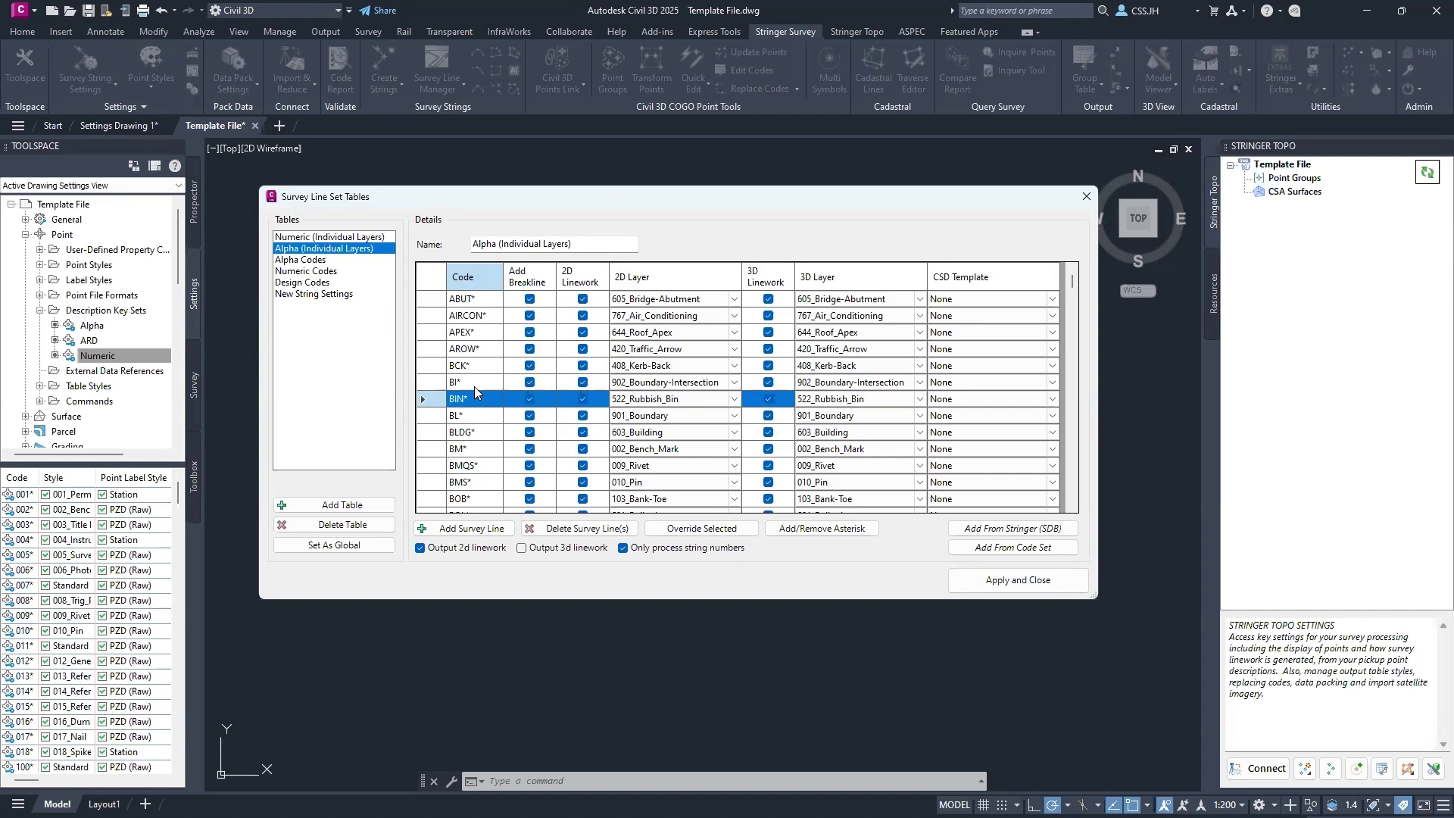
left_click(474, 387)
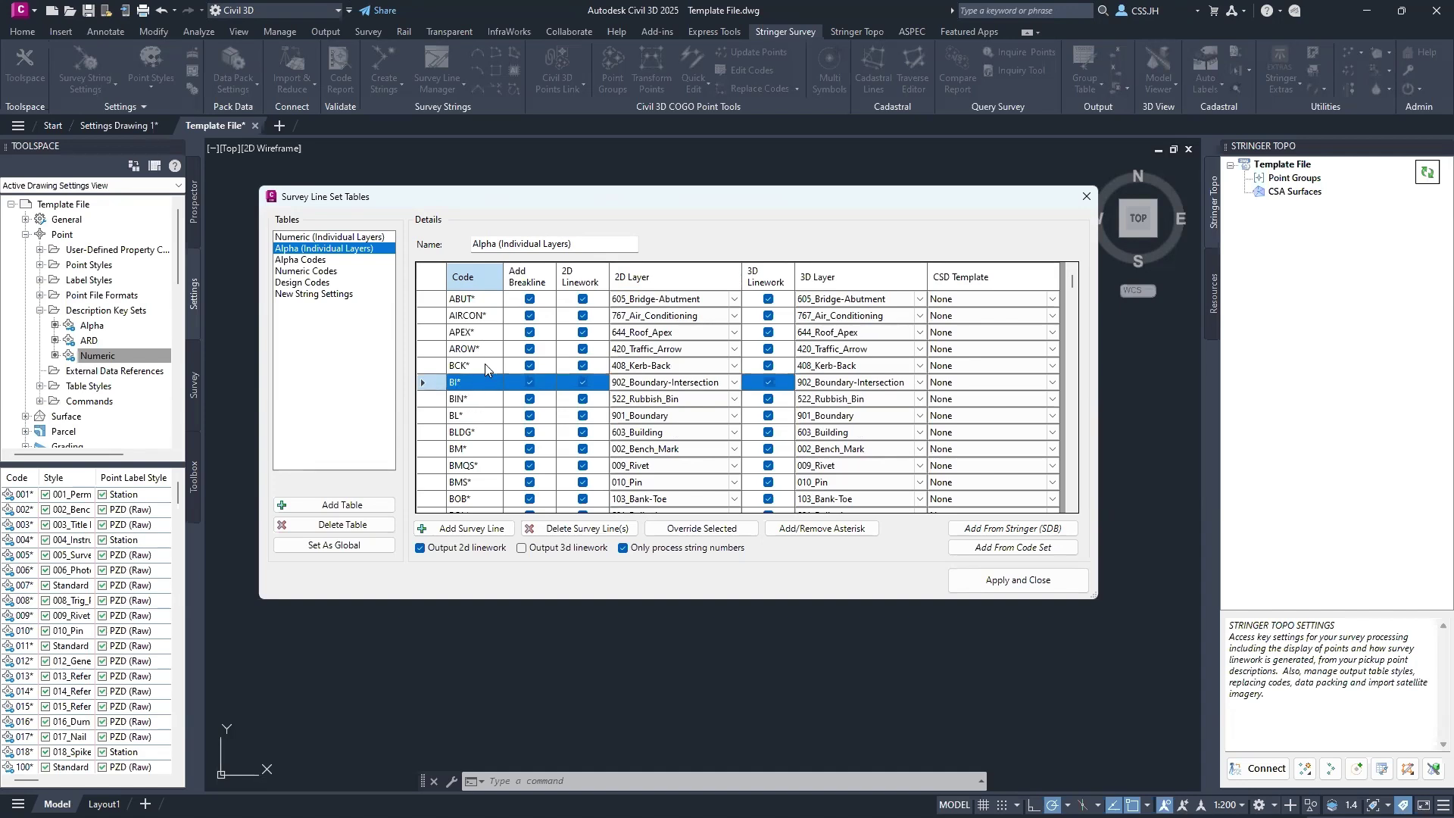
left_click(334, 241)
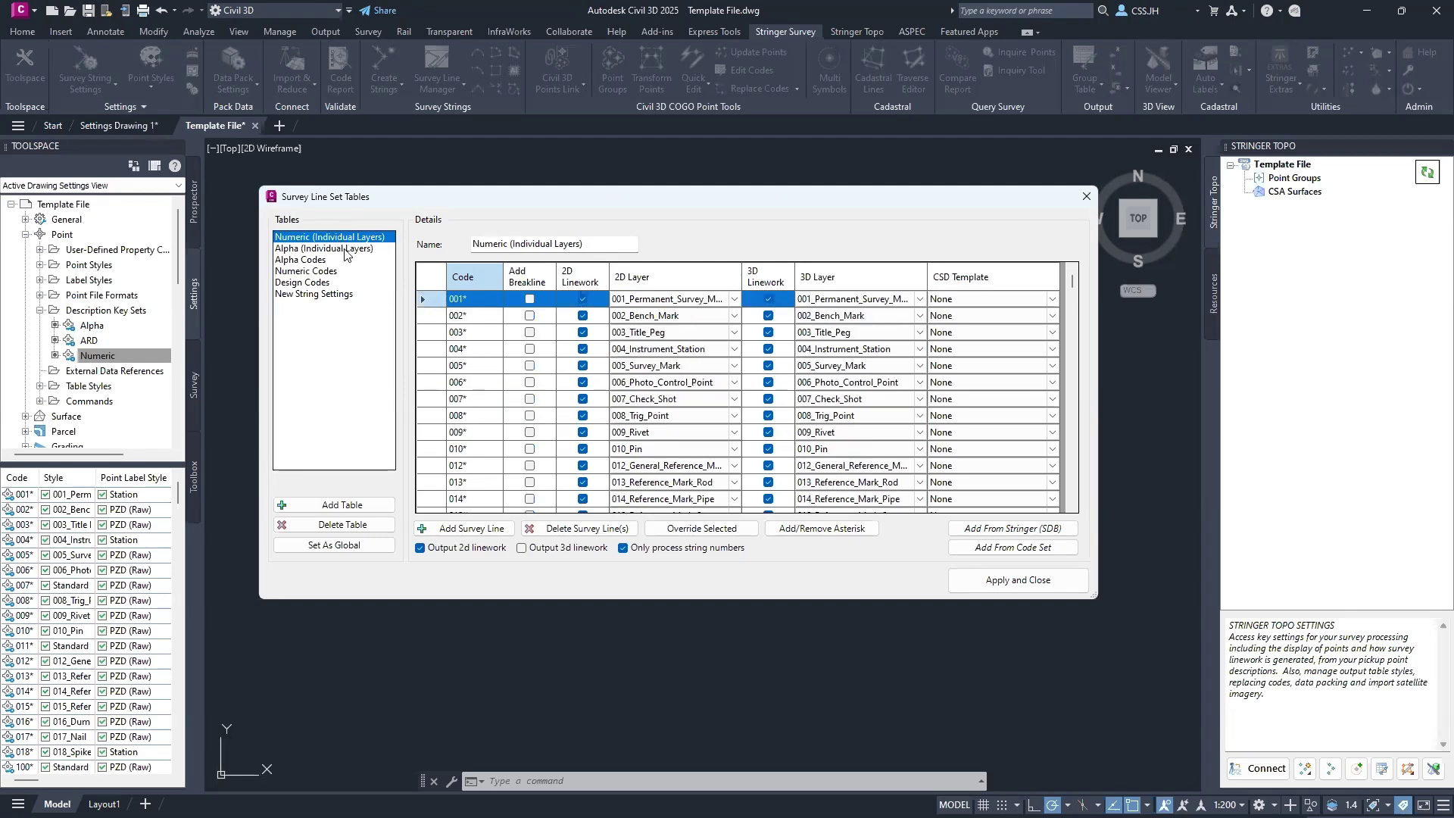
left_click(346, 250)
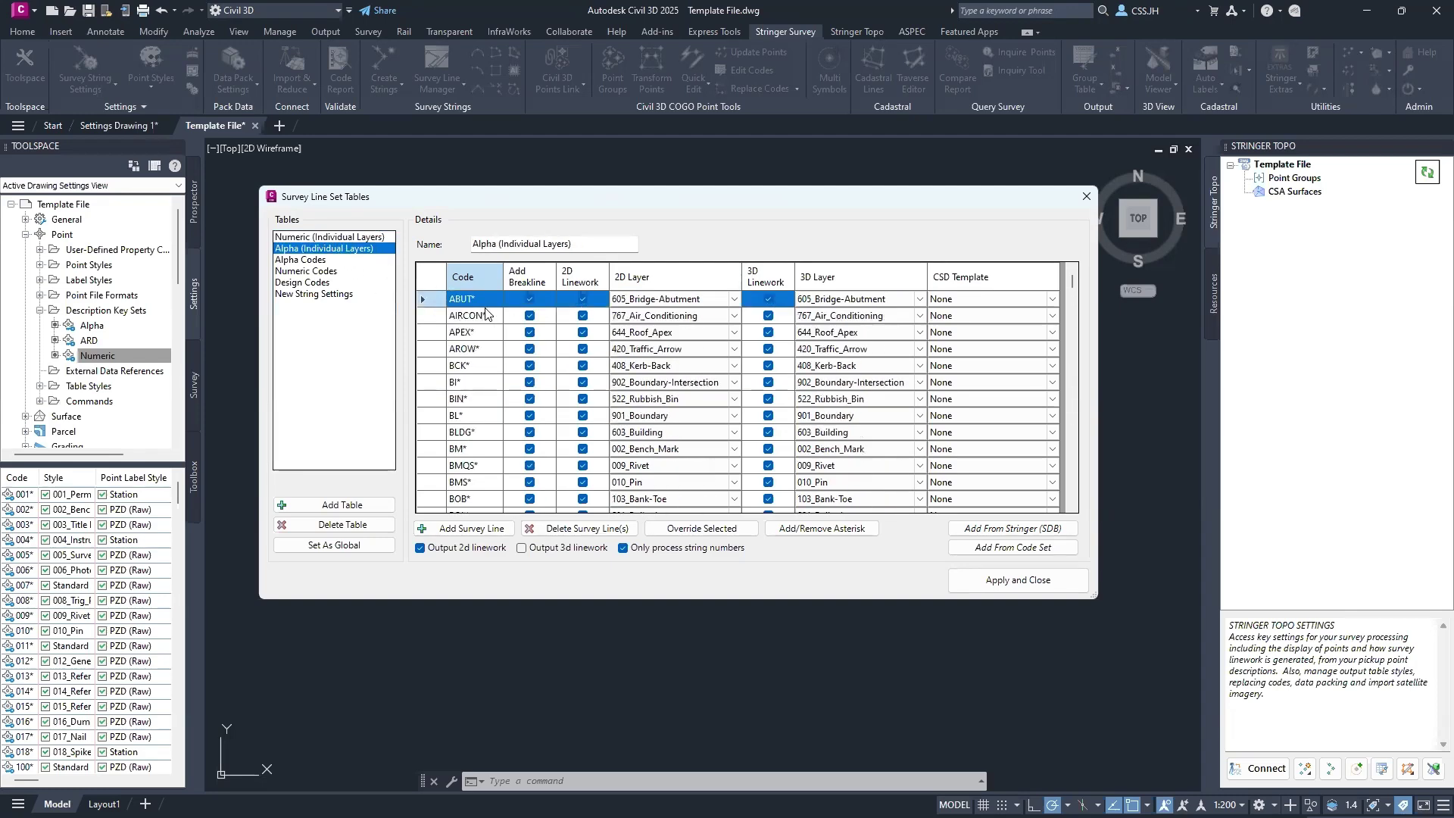
Step: Remove the asterisk from all codes in the Alpha (Individual Layers) table and add it back
left_click(482, 317)
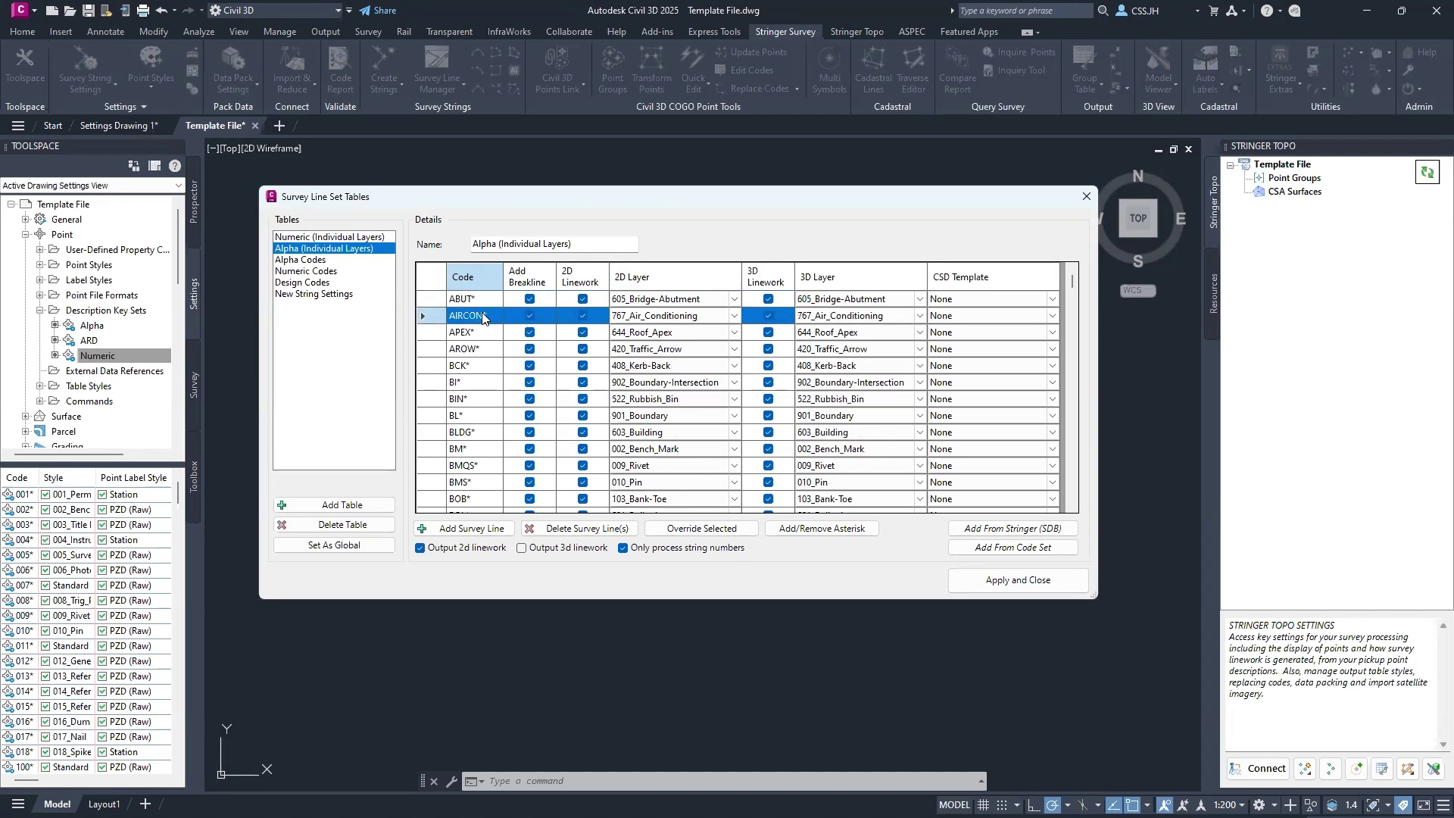
key("ctrl+a")
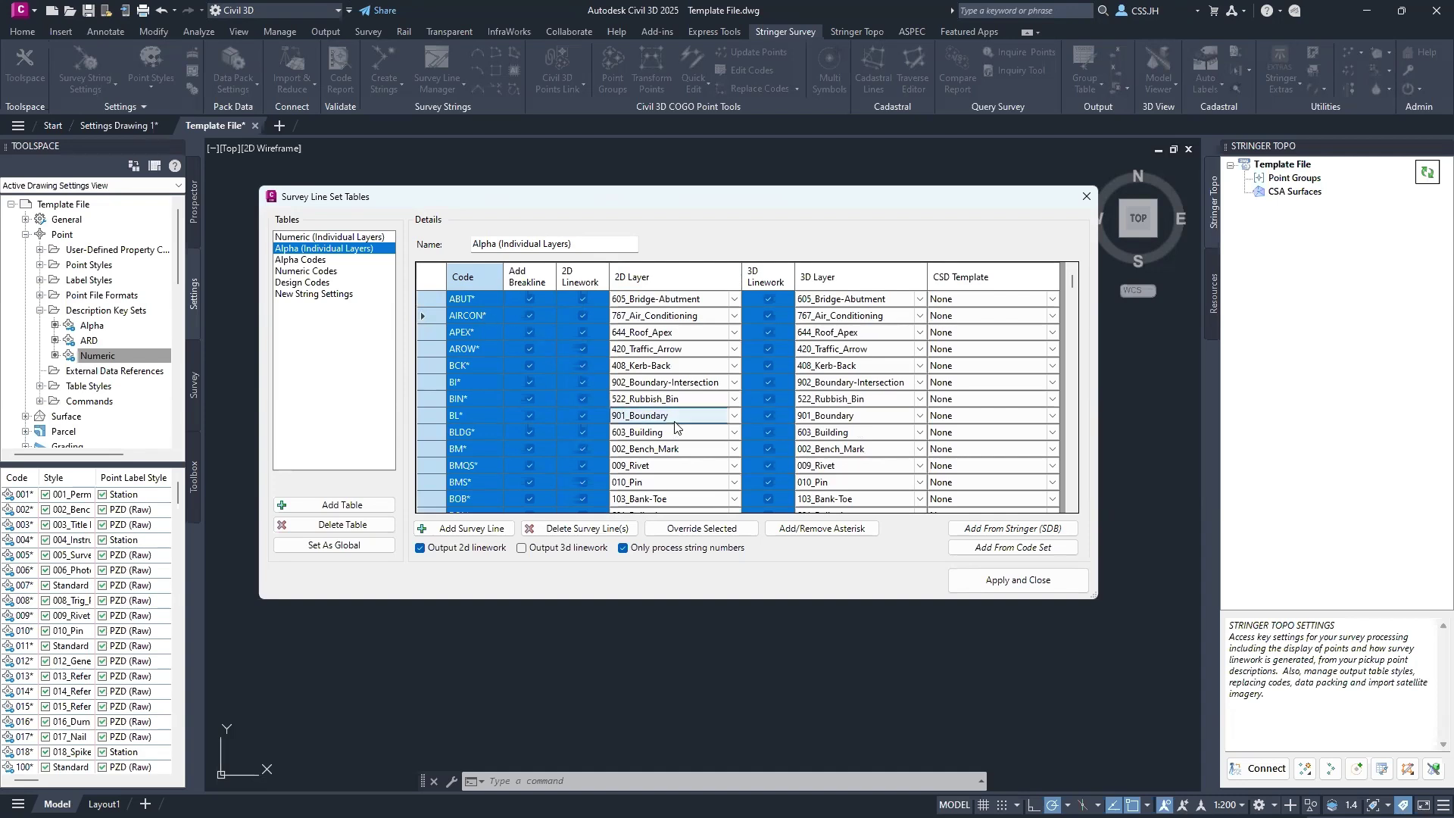
left_click(824, 534)
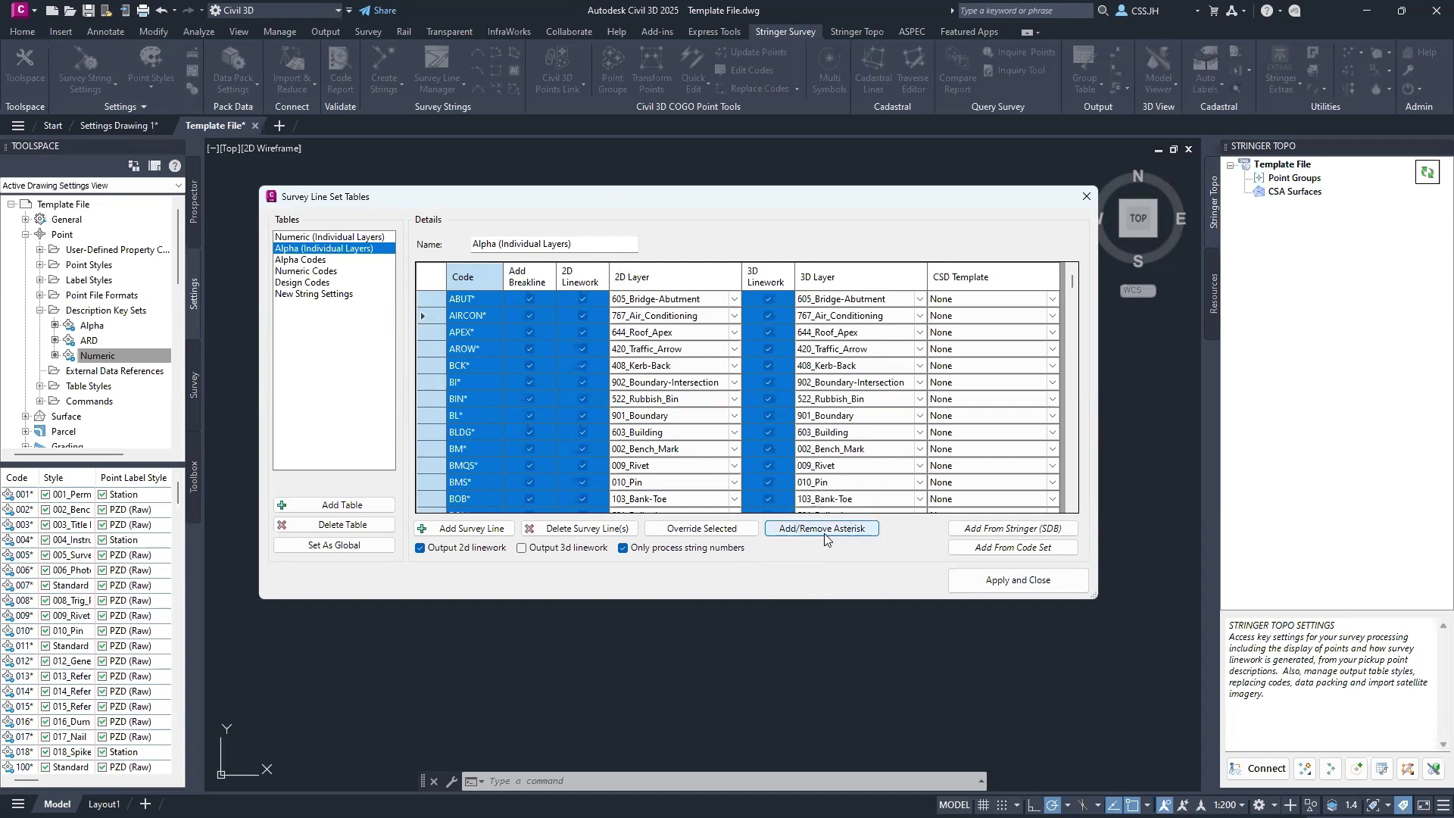
left_click(824, 538)
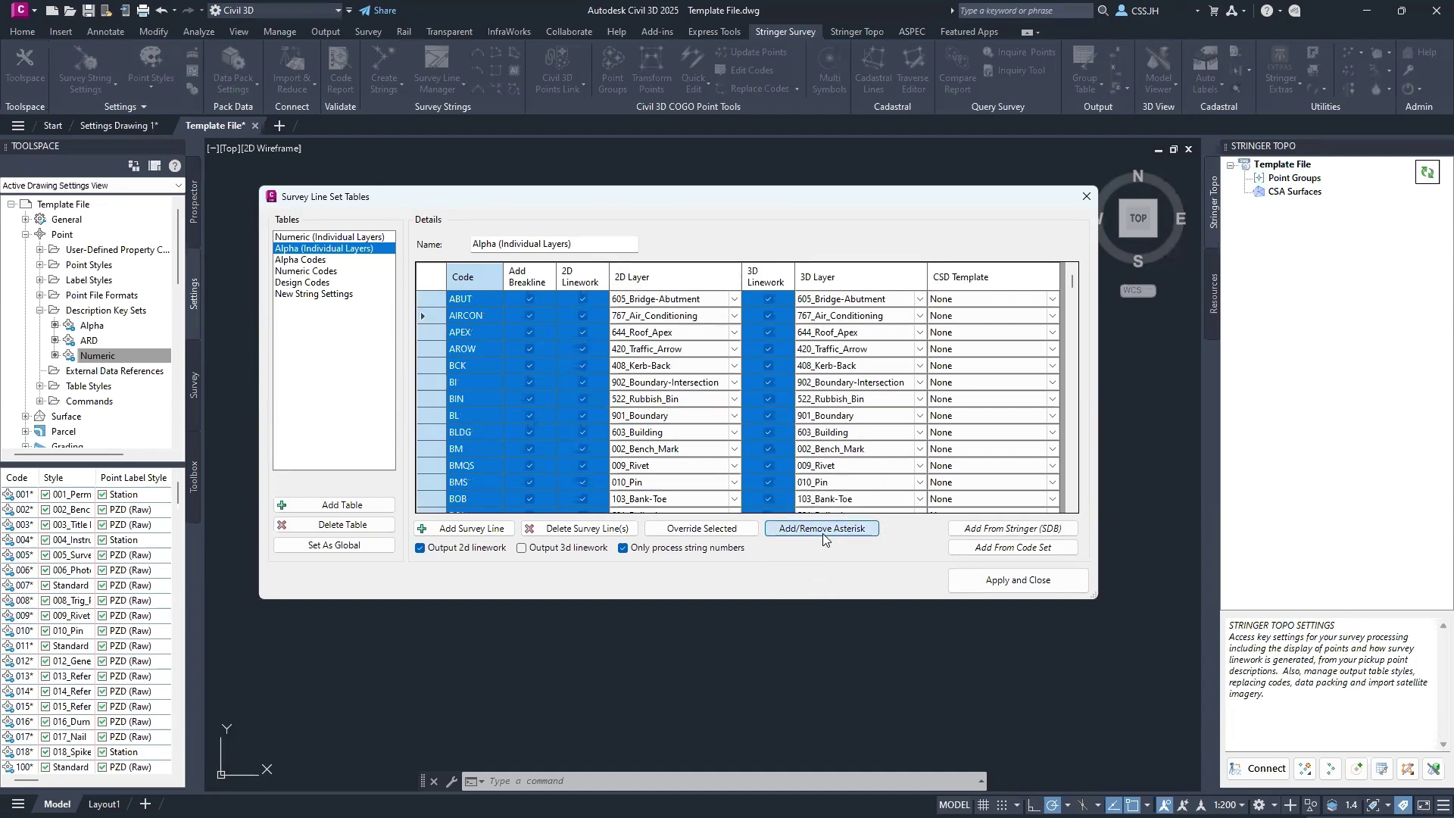
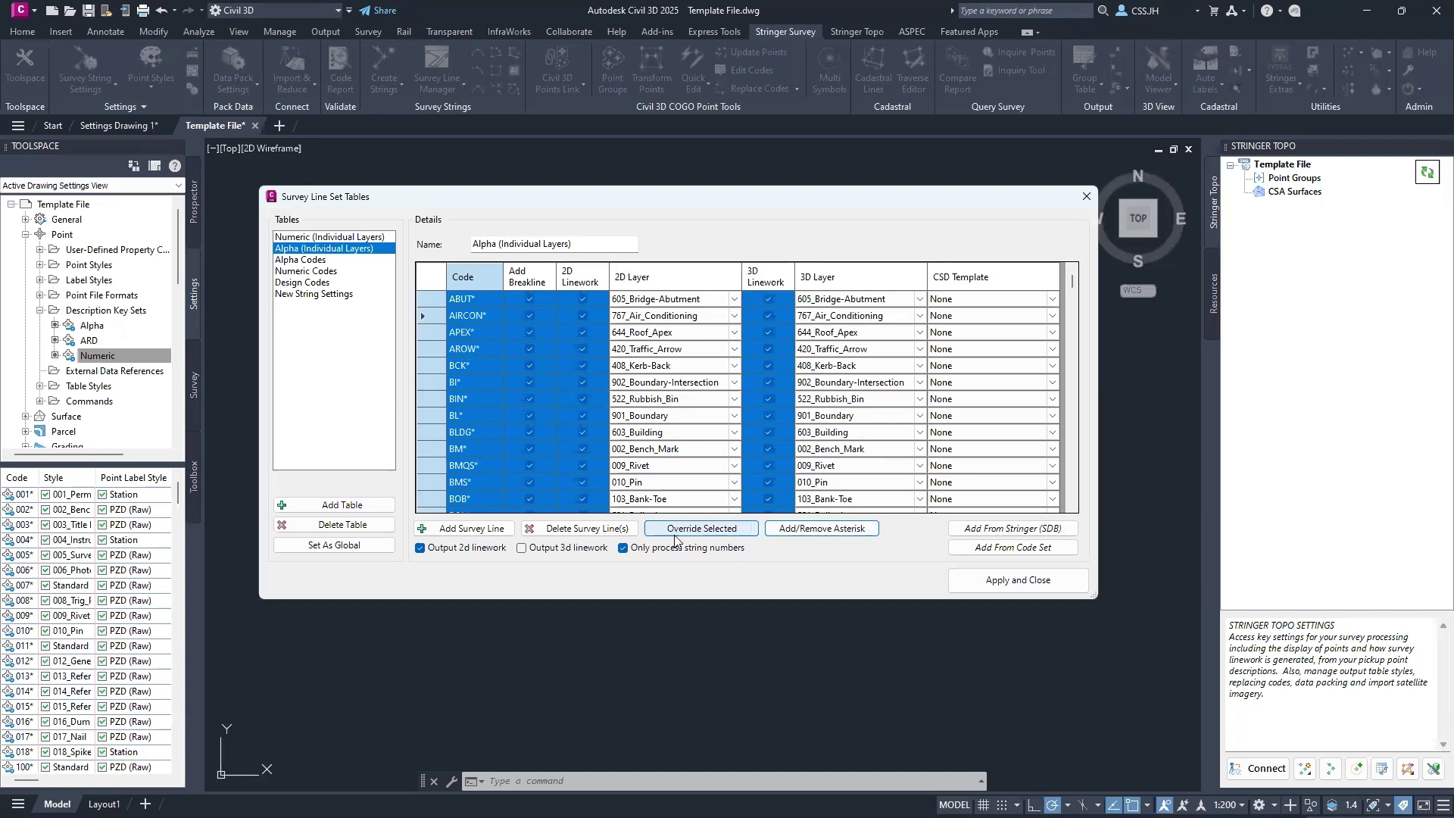
Step: Override only the Add Breakline setting to off for the ABUT*, AROW*, BI*, BL* and BM* codes
left_click(471, 300)
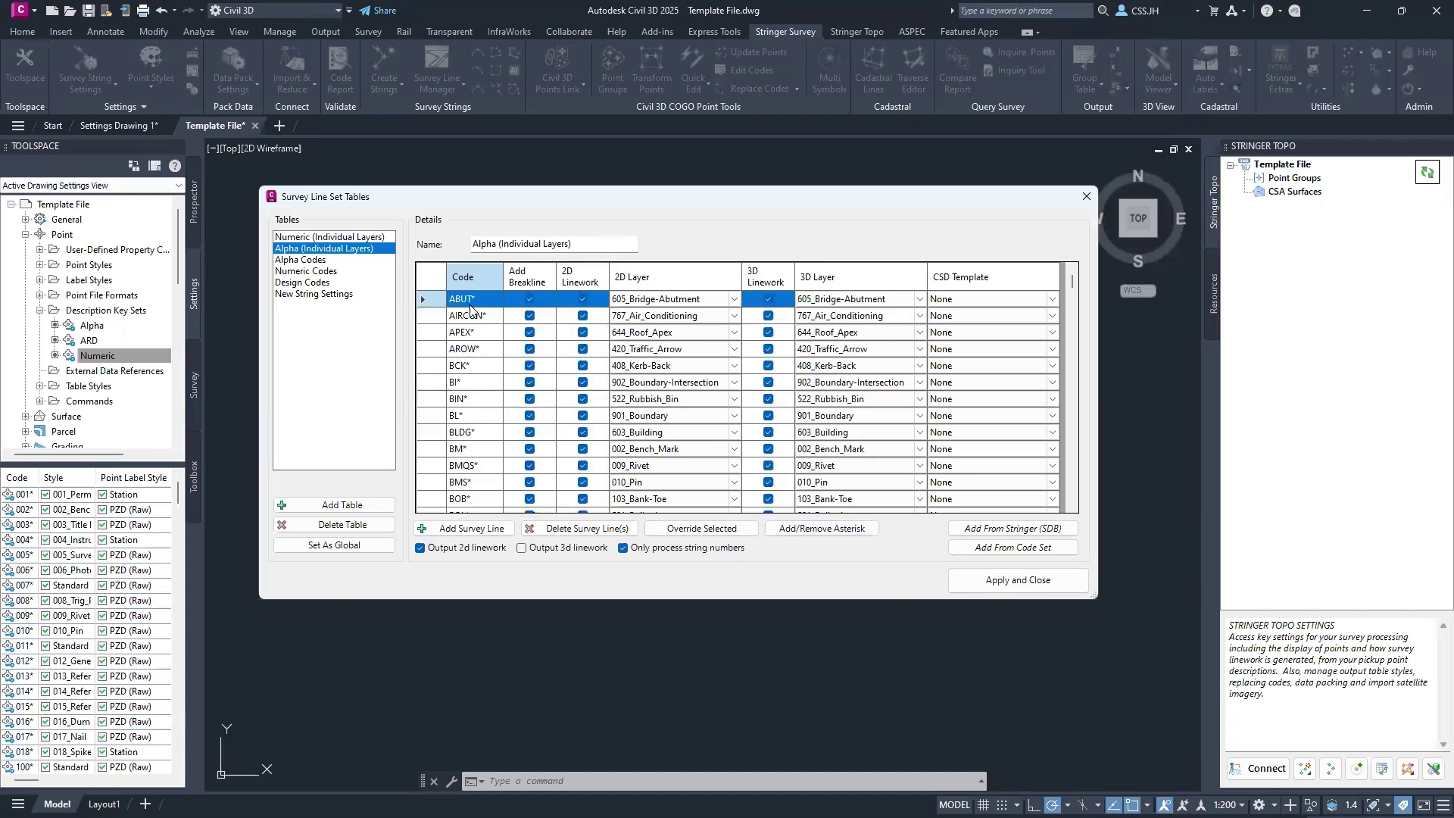
left_click(478, 349, "ctrl")
left_click(482, 383, "ctrl")
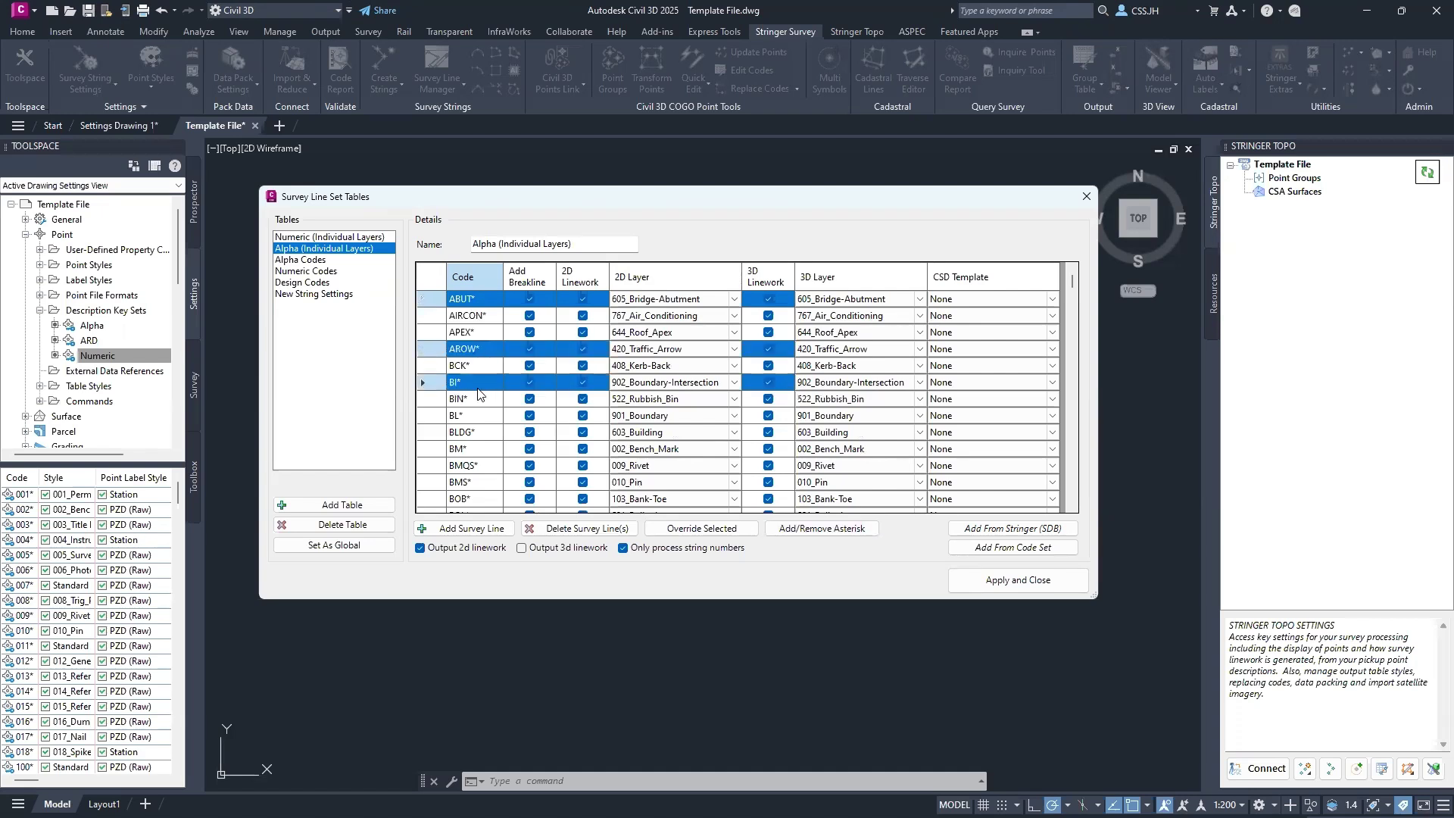
left_click(481, 416, "ctrl")
left_click(485, 449, "ctrl")
left_click(683, 530)
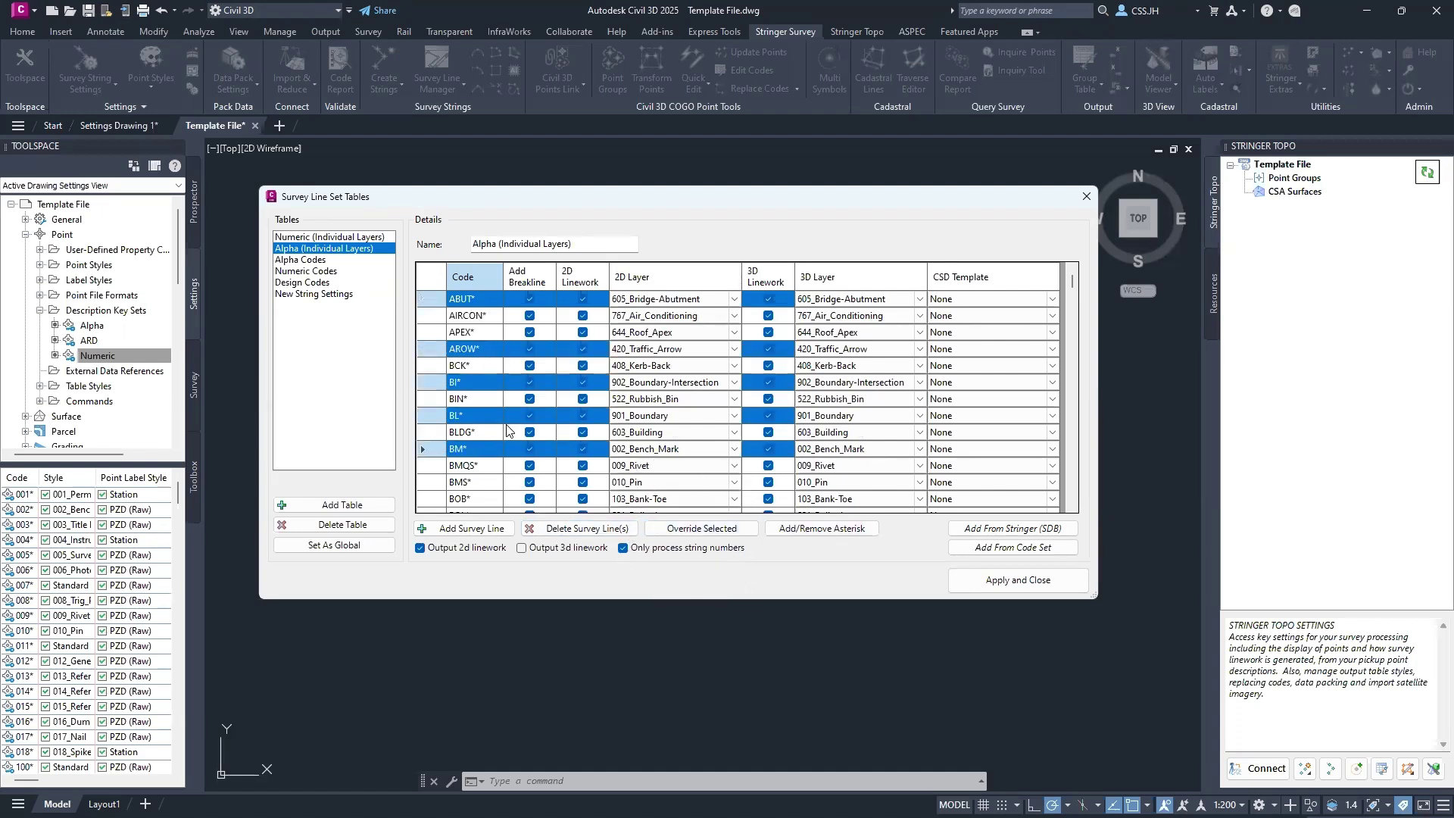
left_click(722, 531)
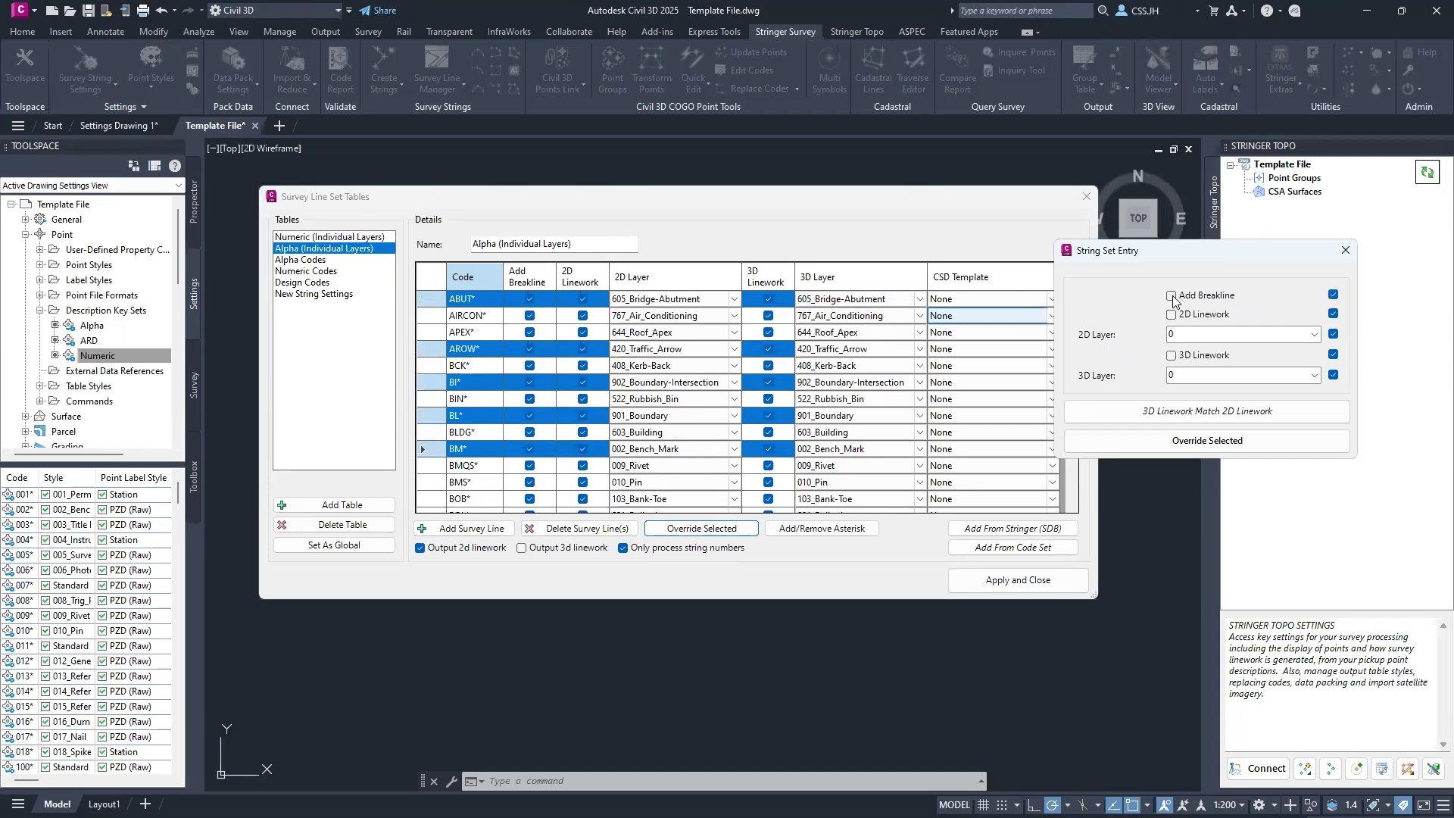
left_click(1333, 315)
left_click(1332, 355)
left_click(1332, 375)
left_click(1262, 451)
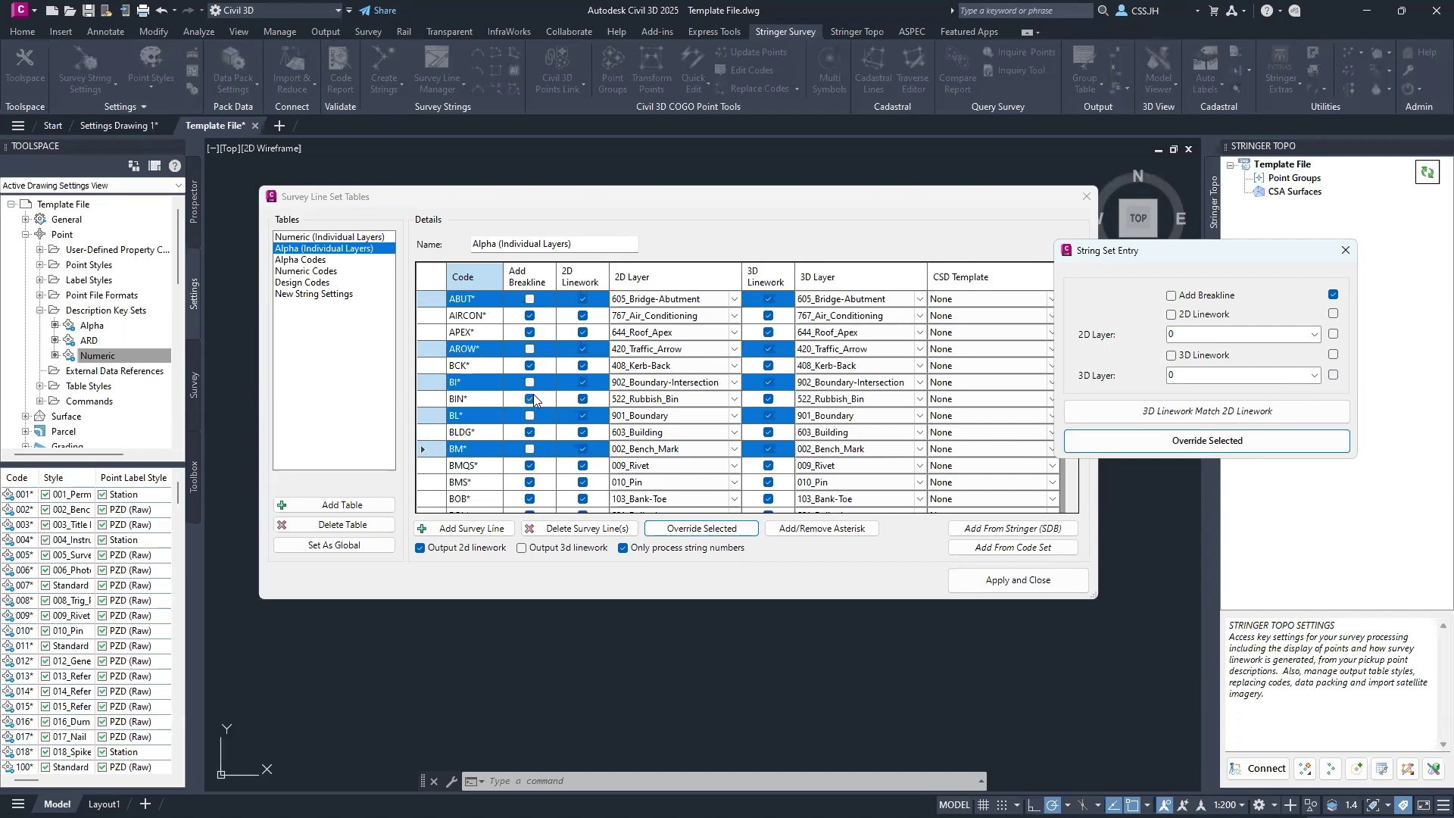
Step: Turn Add Breakline back on for the selected codes and close the String Set Entry dialog
left_click(1171, 296)
left_click(1218, 438)
left_click(1347, 250)
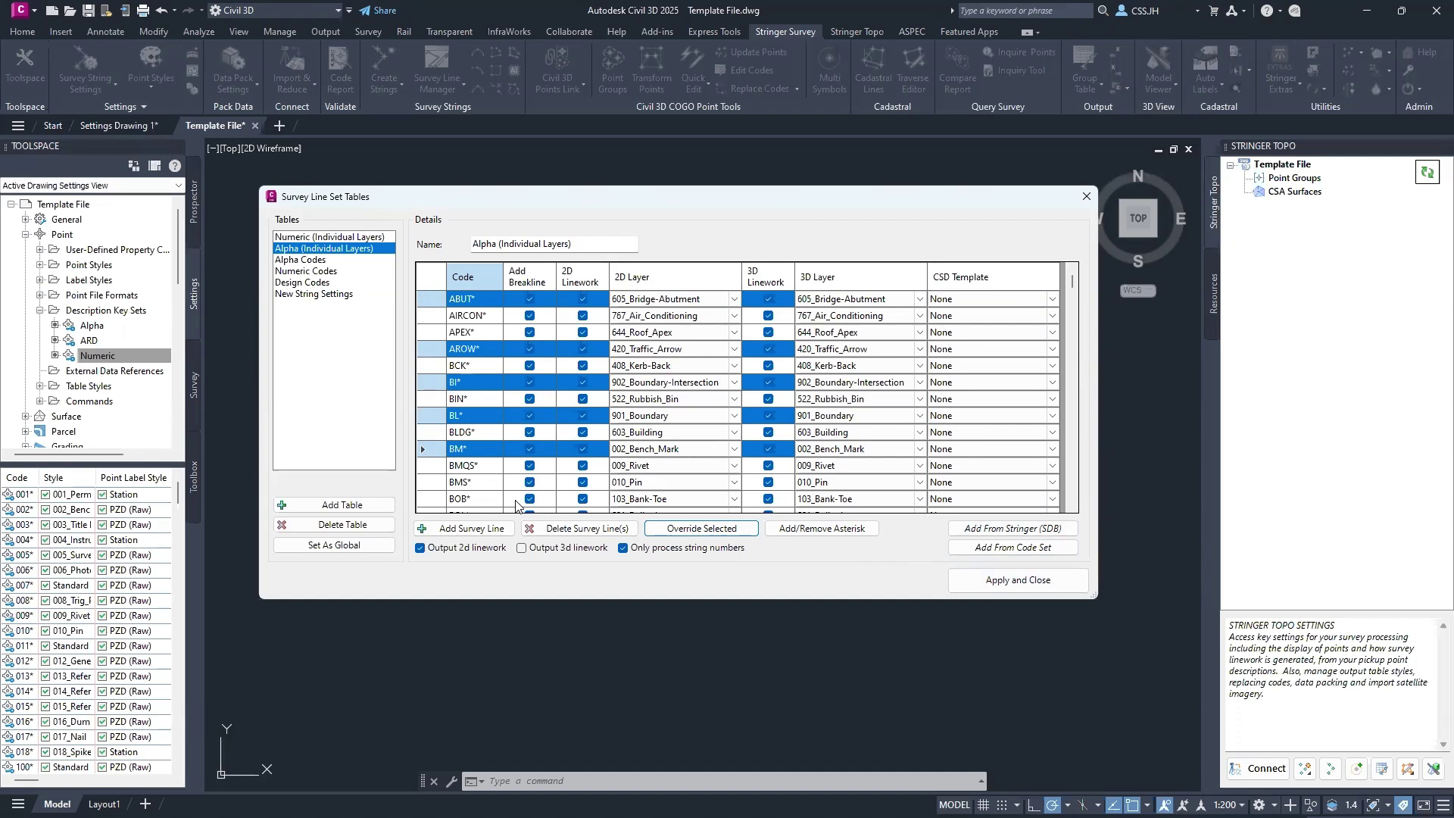
Step: Switch Output 3d linework on and off again for the Alpha (Individual Layers) table, and apply the survey line set tables
left_click(365, 546)
left_click(580, 314)
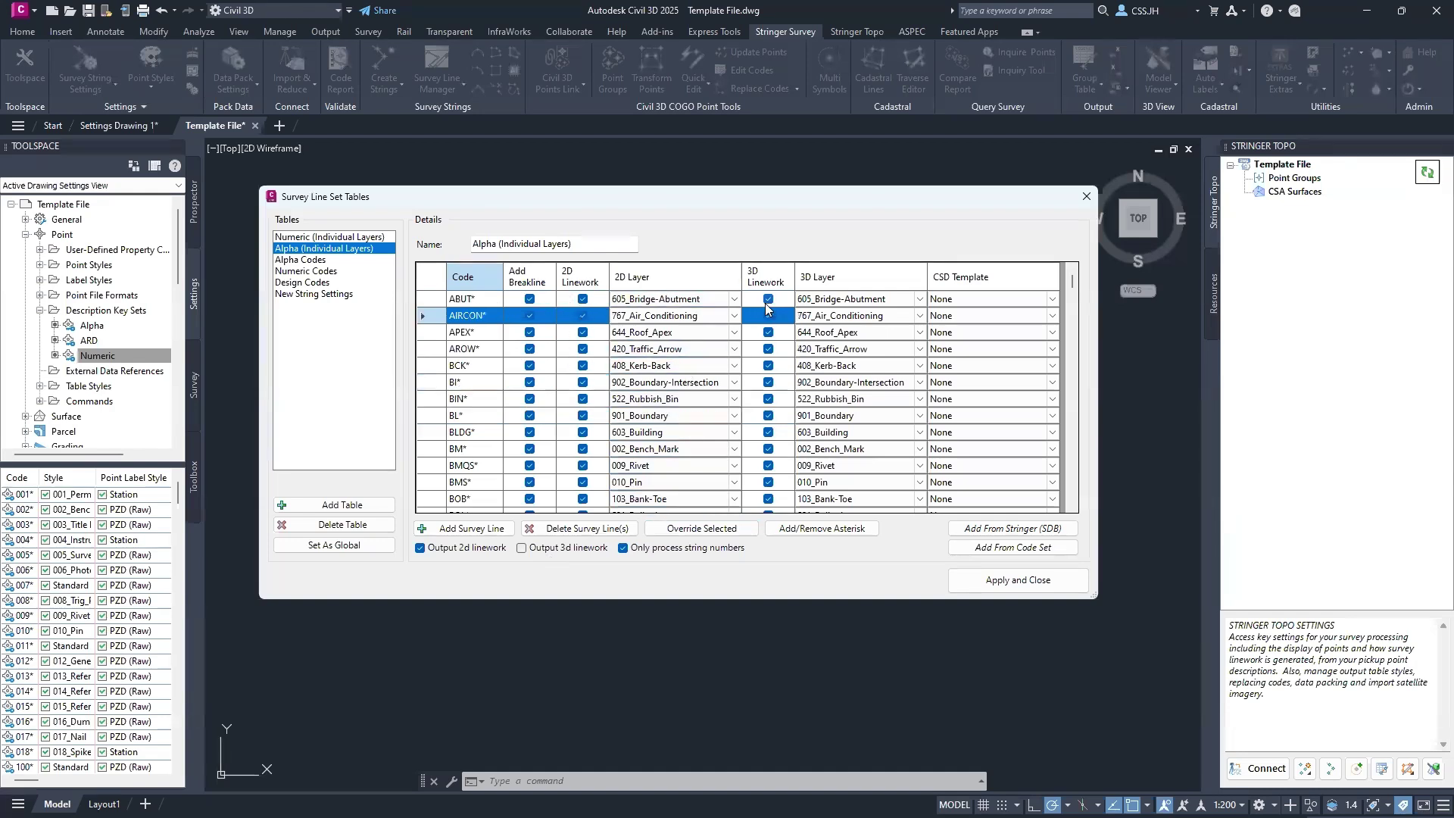
left_click(492, 553)
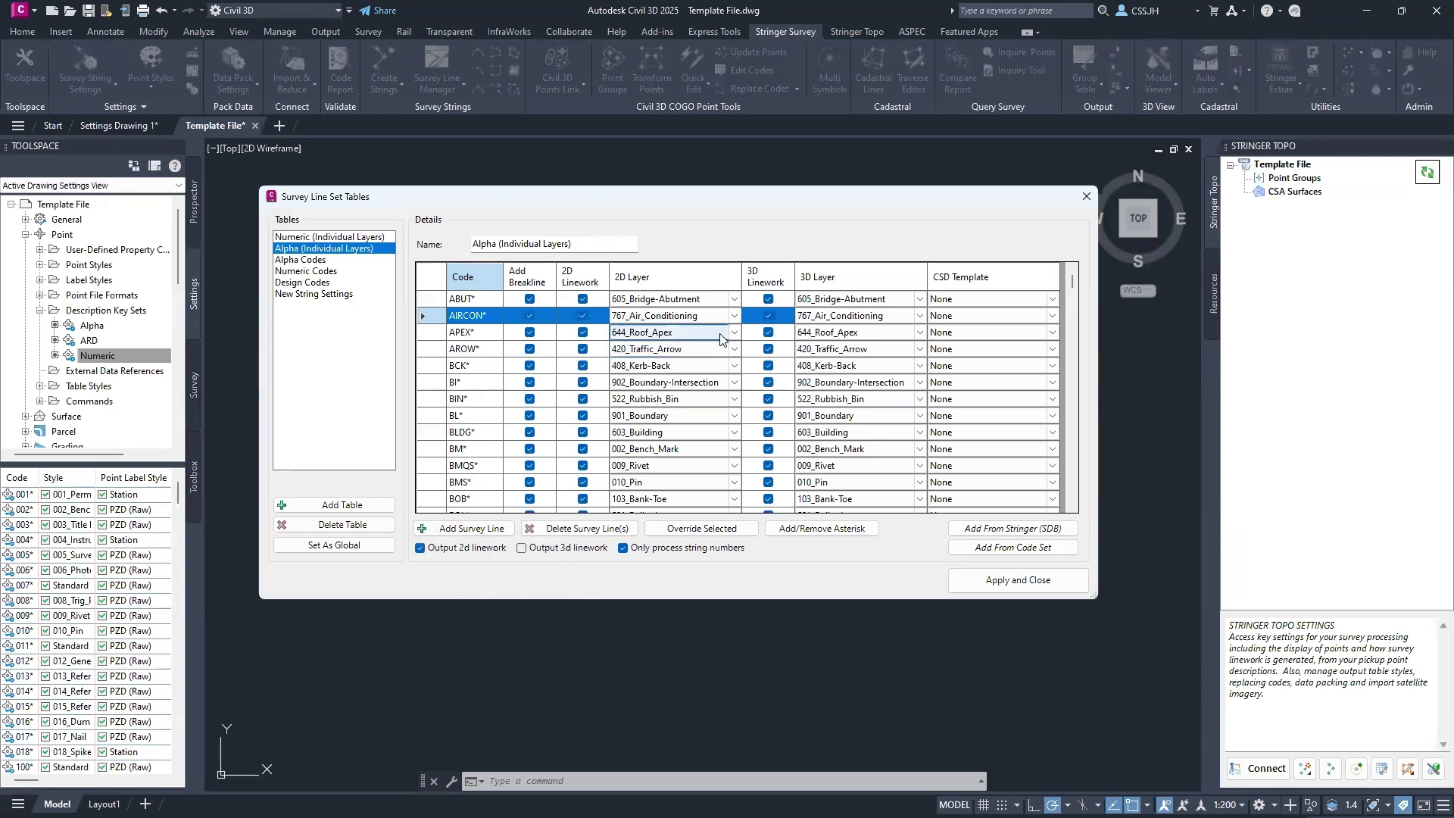
left_click(449, 552)
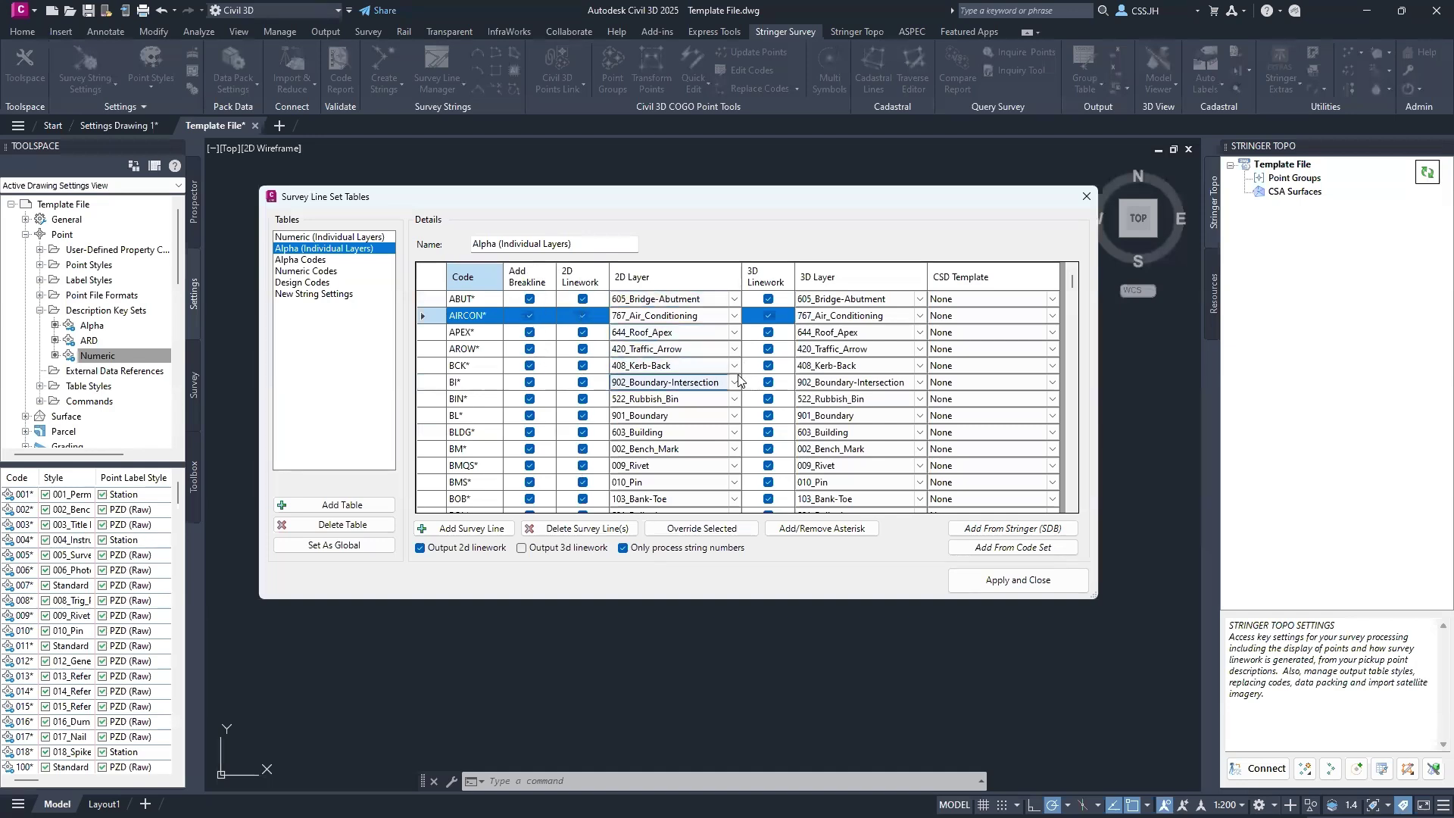
left_click(535, 554)
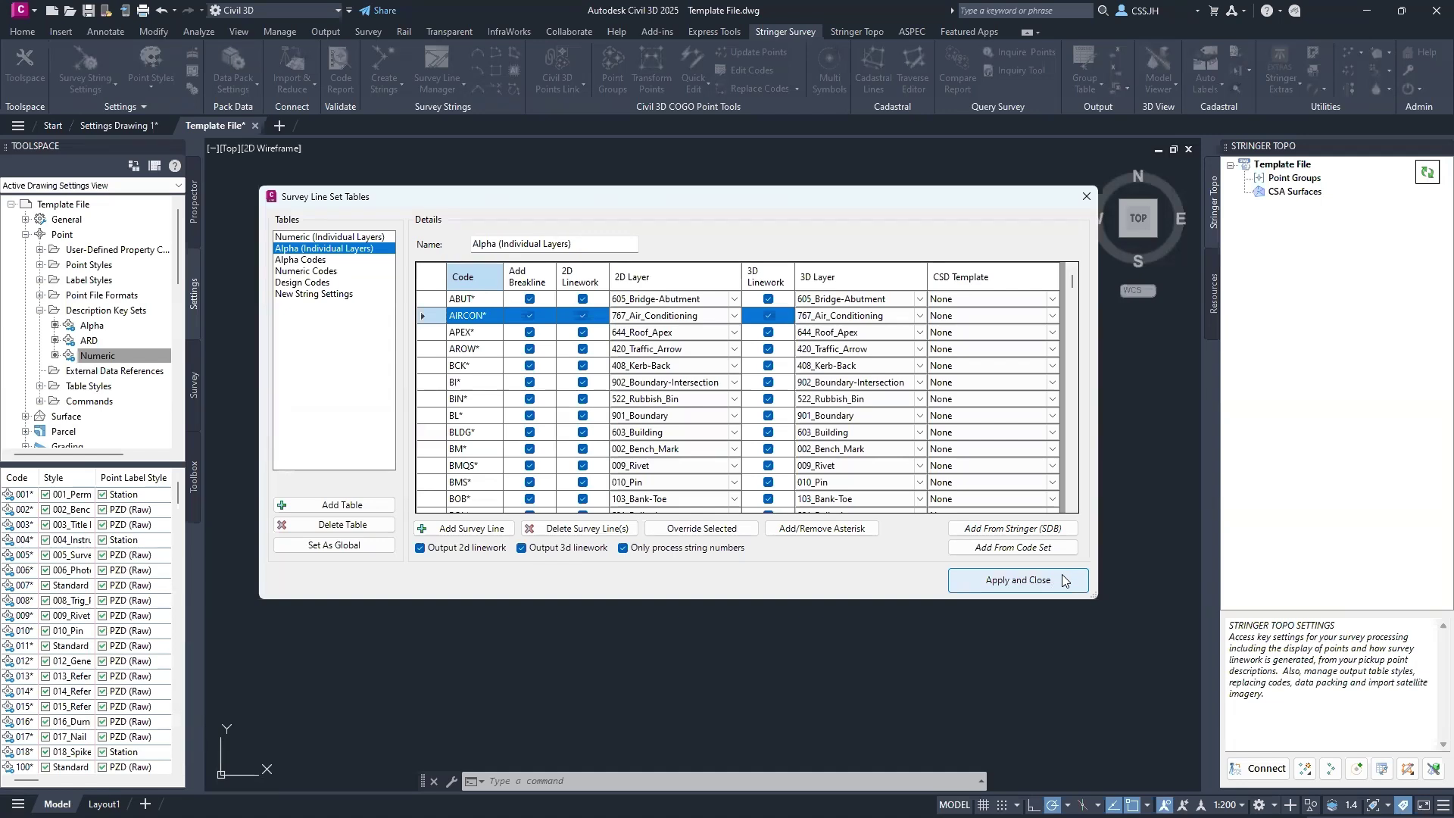
left_click(522, 548)
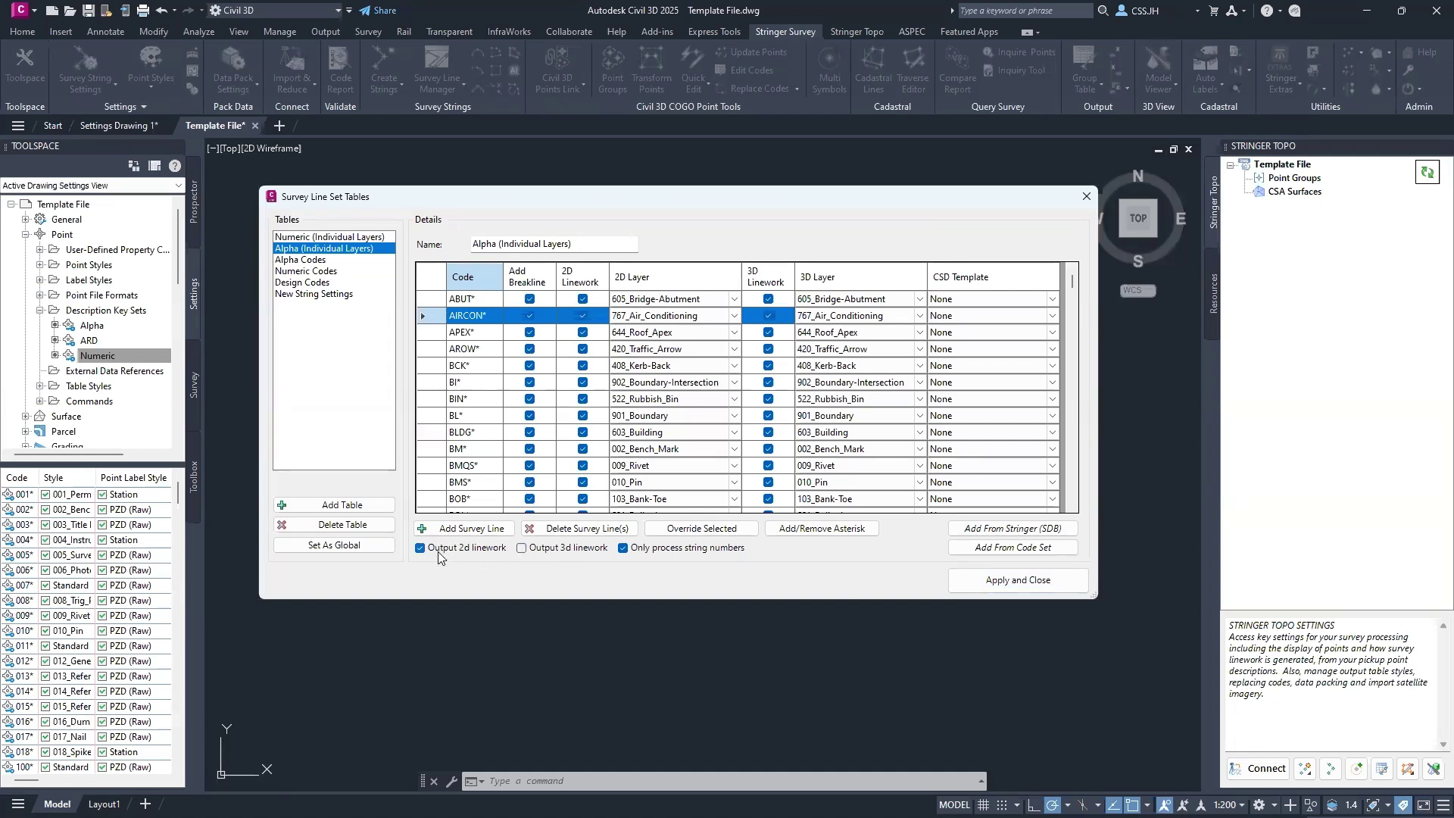
left_click(439, 553)
left_click(1069, 579)
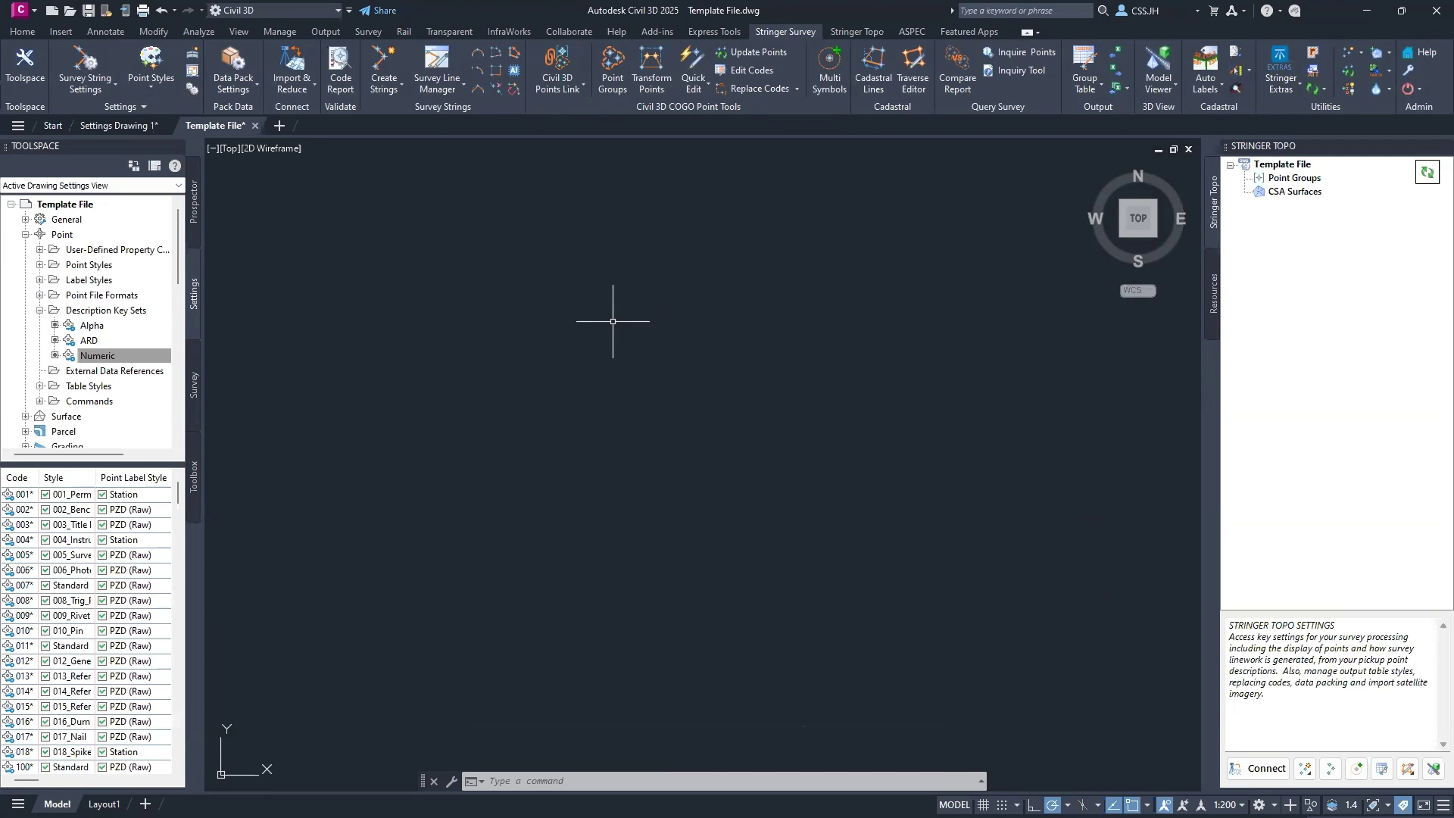
Step: Open the point Code Sets, review the layers, point styles and description formats of the Alpha Codes table, and close them
left_click(161, 86)
left_click(184, 115)
left_click_drag(868, 197, 925, 151)
left_click(833, 252)
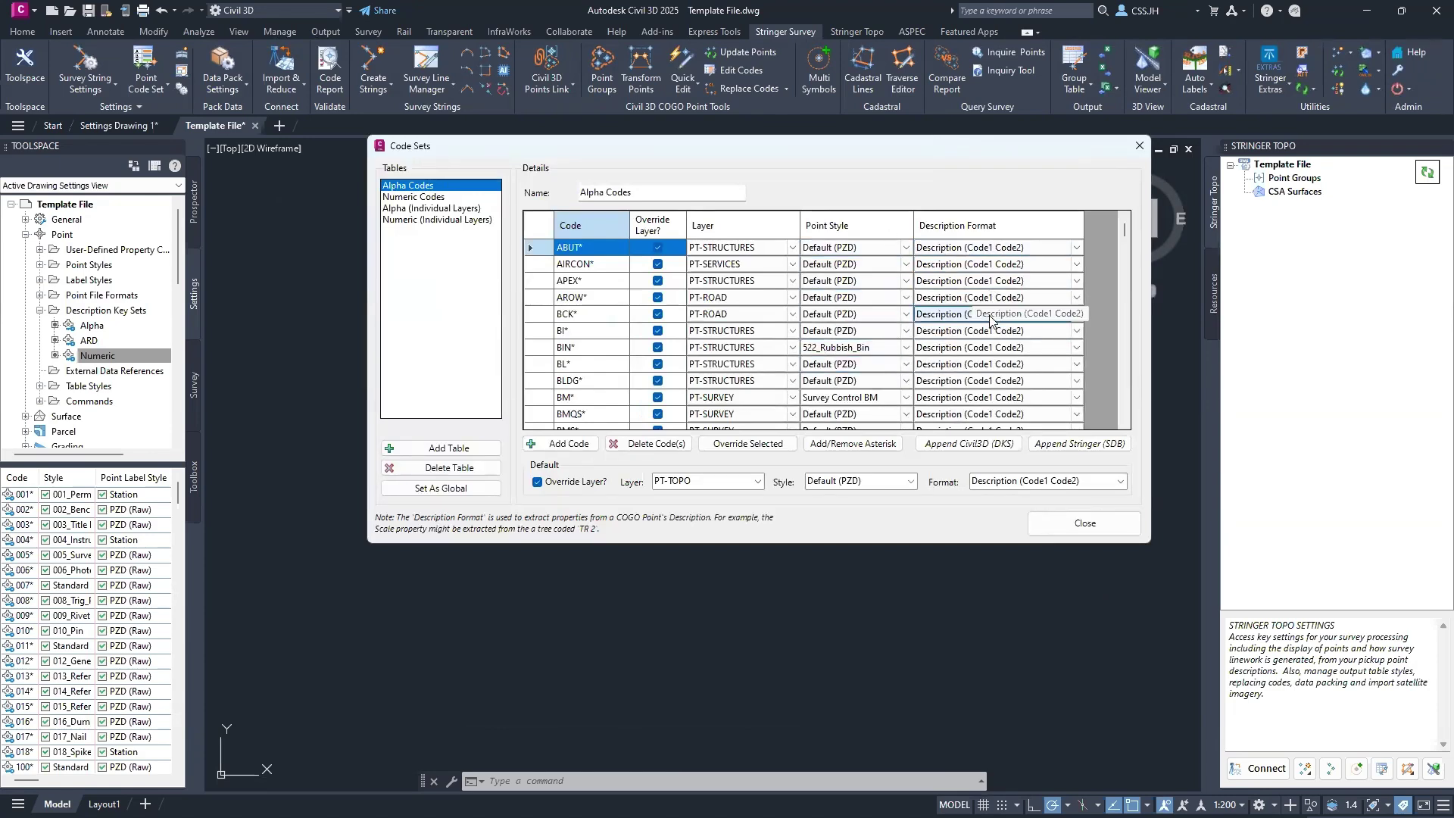
left_click(1100, 523)
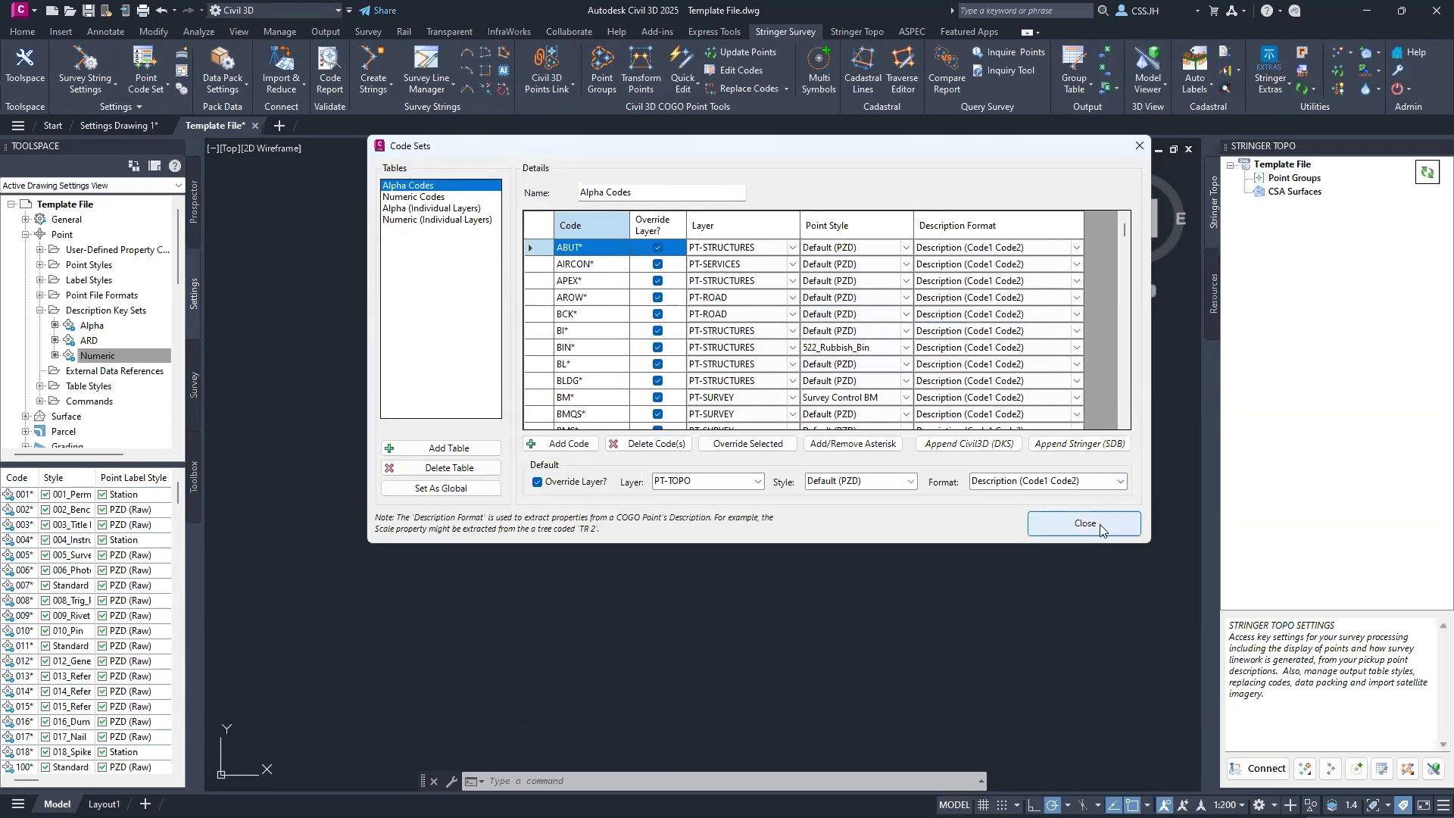
left_click(1095, 528)
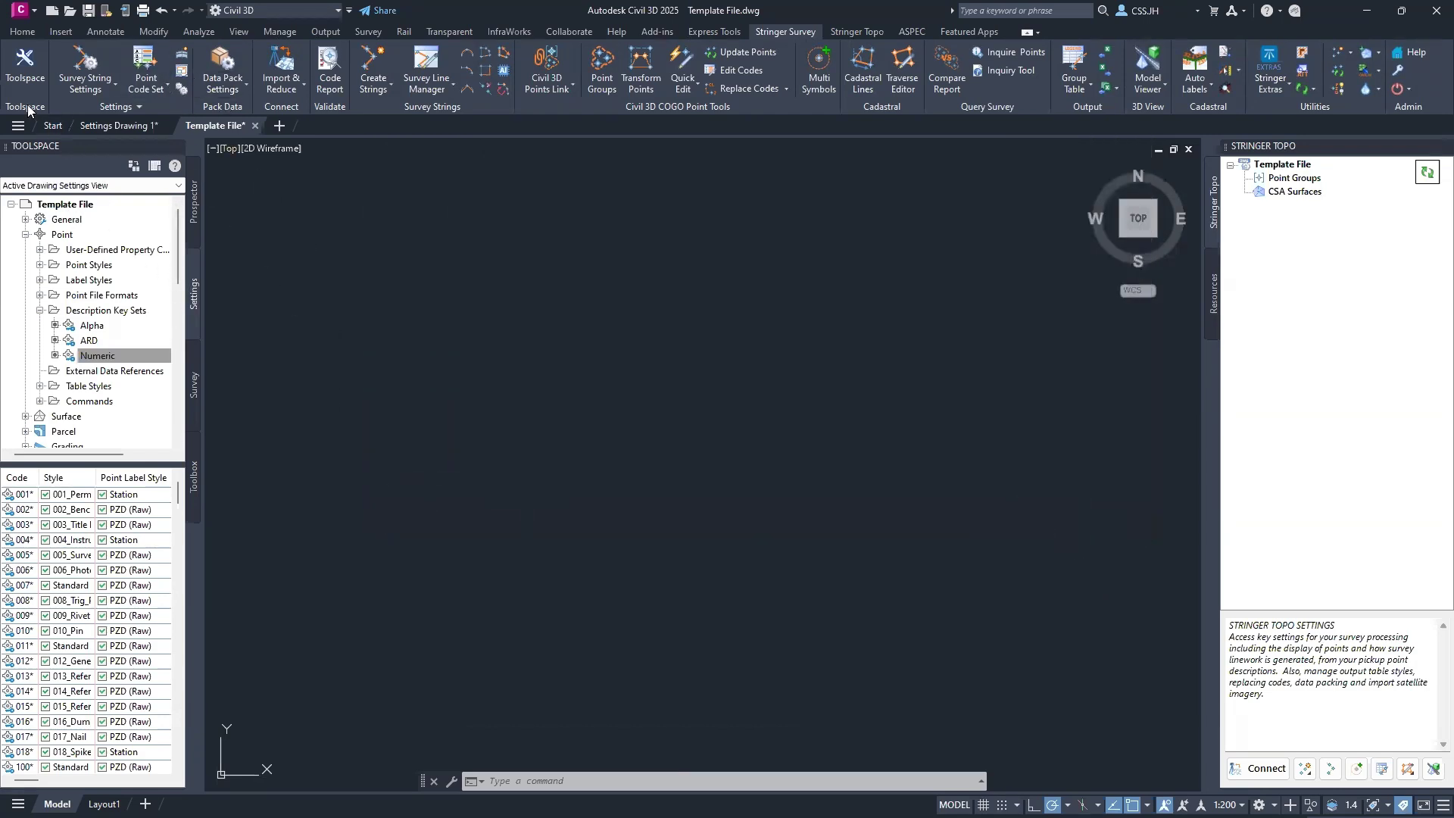
Step: Open the Numeric description key set for editing and copy all its keys to the clipboard
left_click(109, 358)
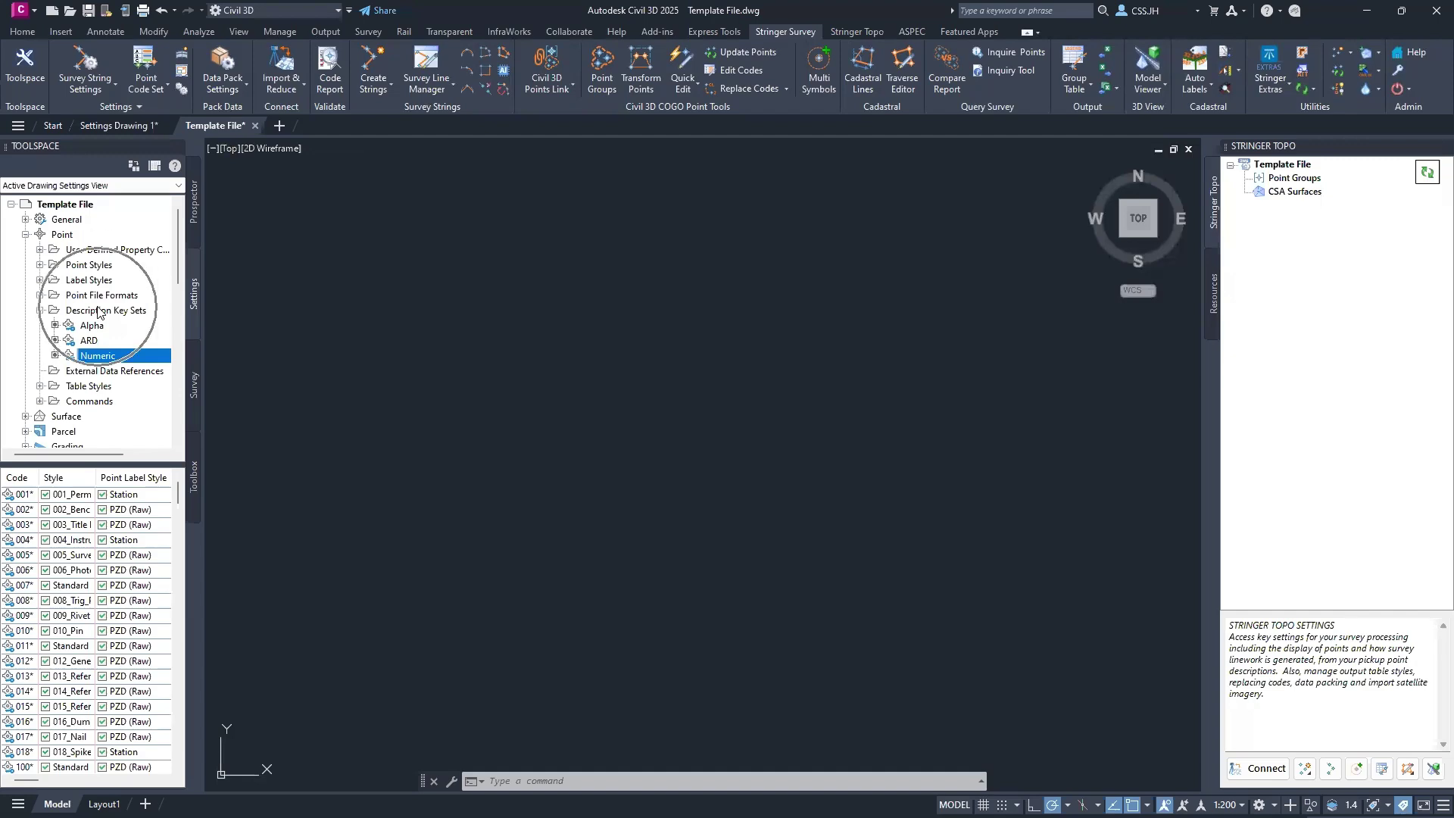
right_click(112, 358)
left_click(163, 389)
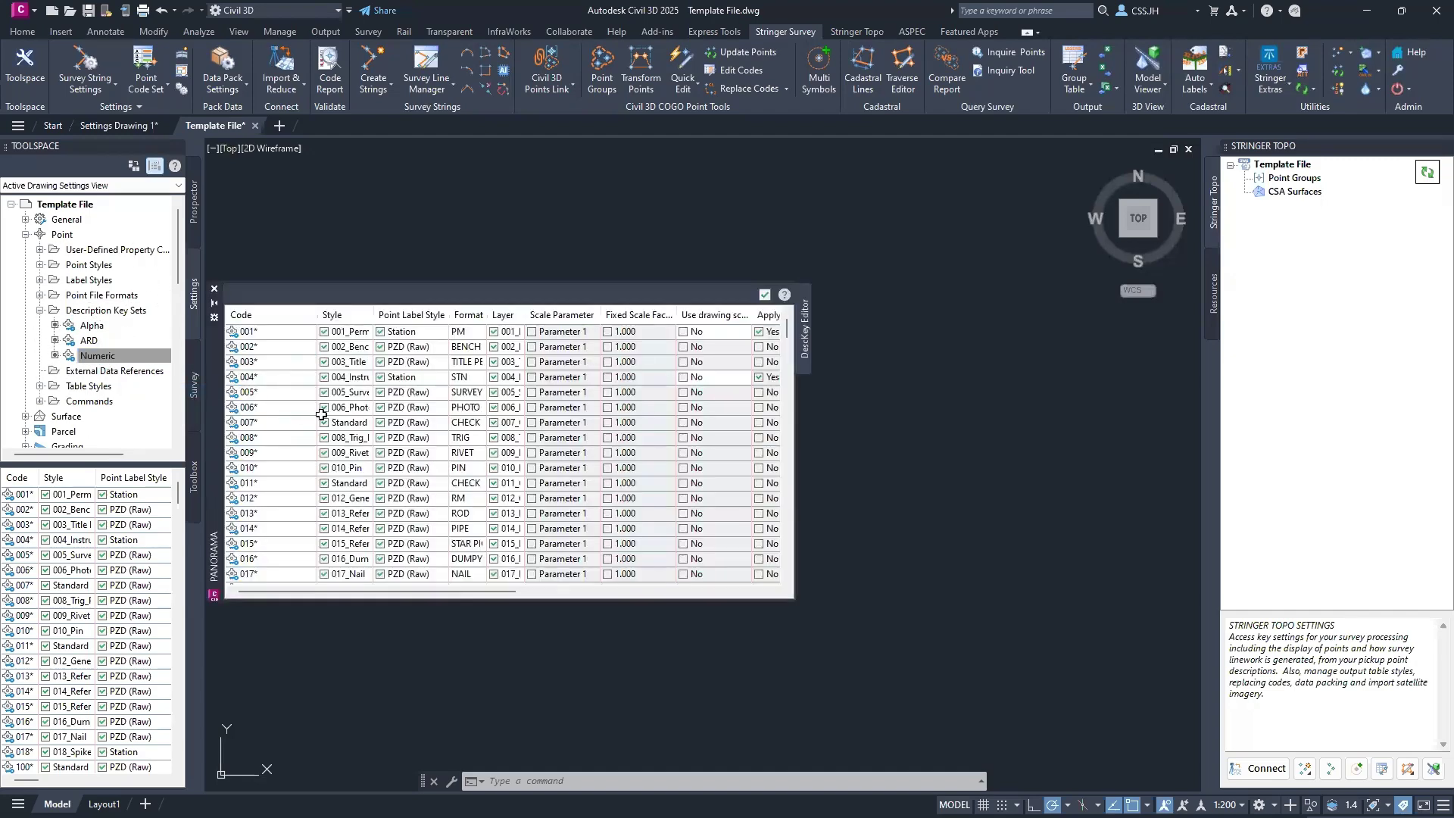
left_click(285, 334)
key("ctrl+a")
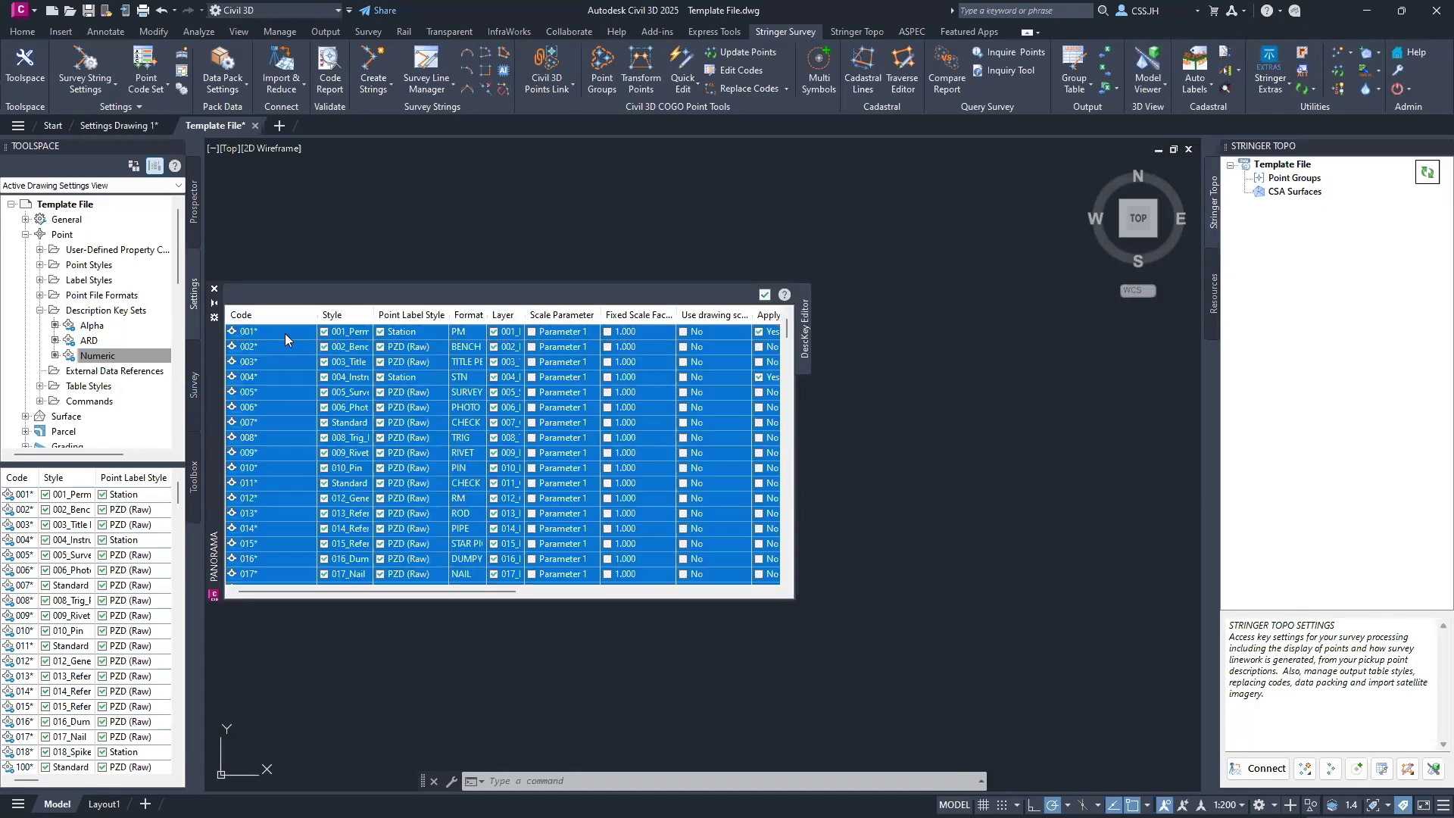
right_click(284, 333)
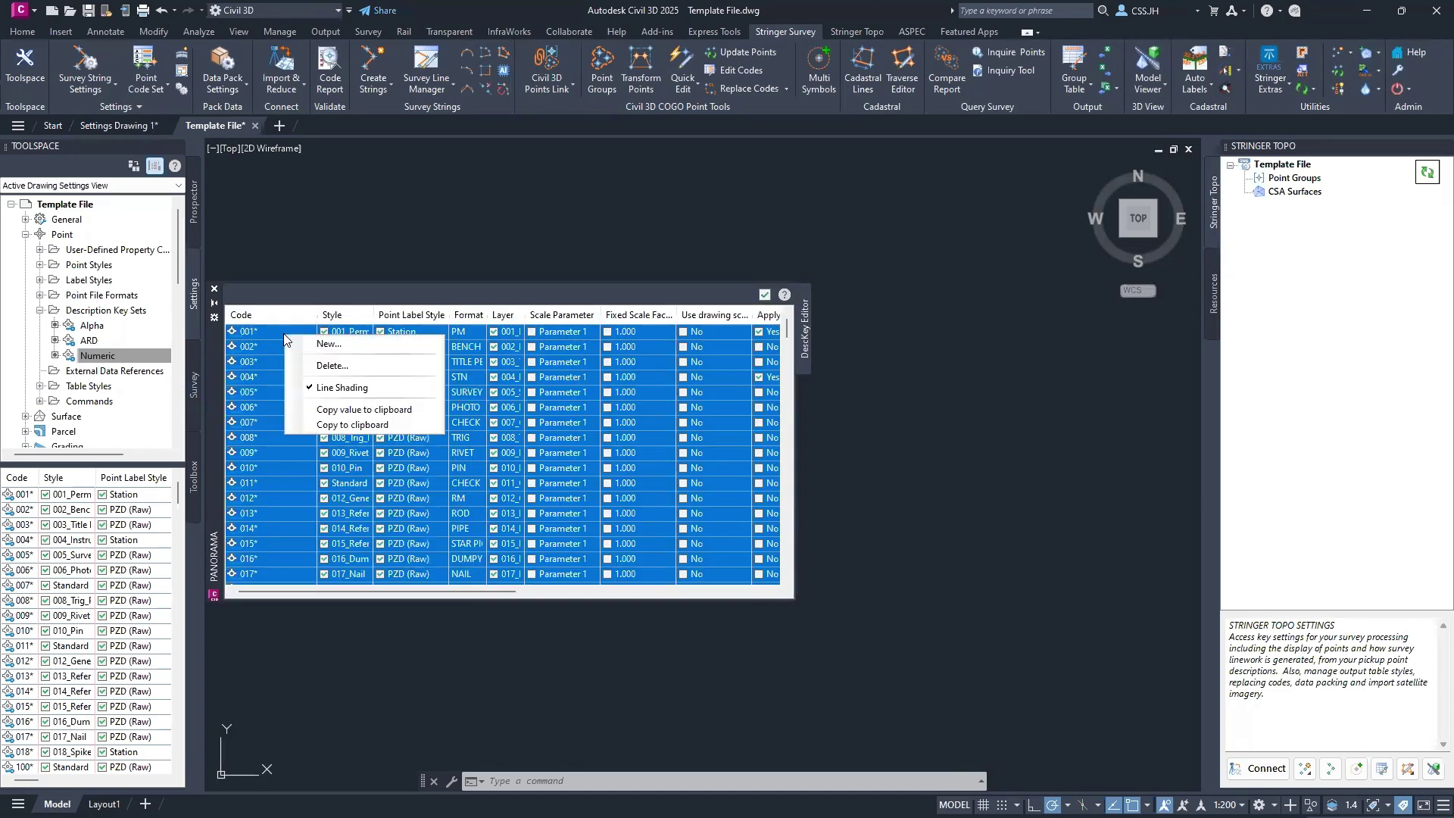
left_click(370, 424)
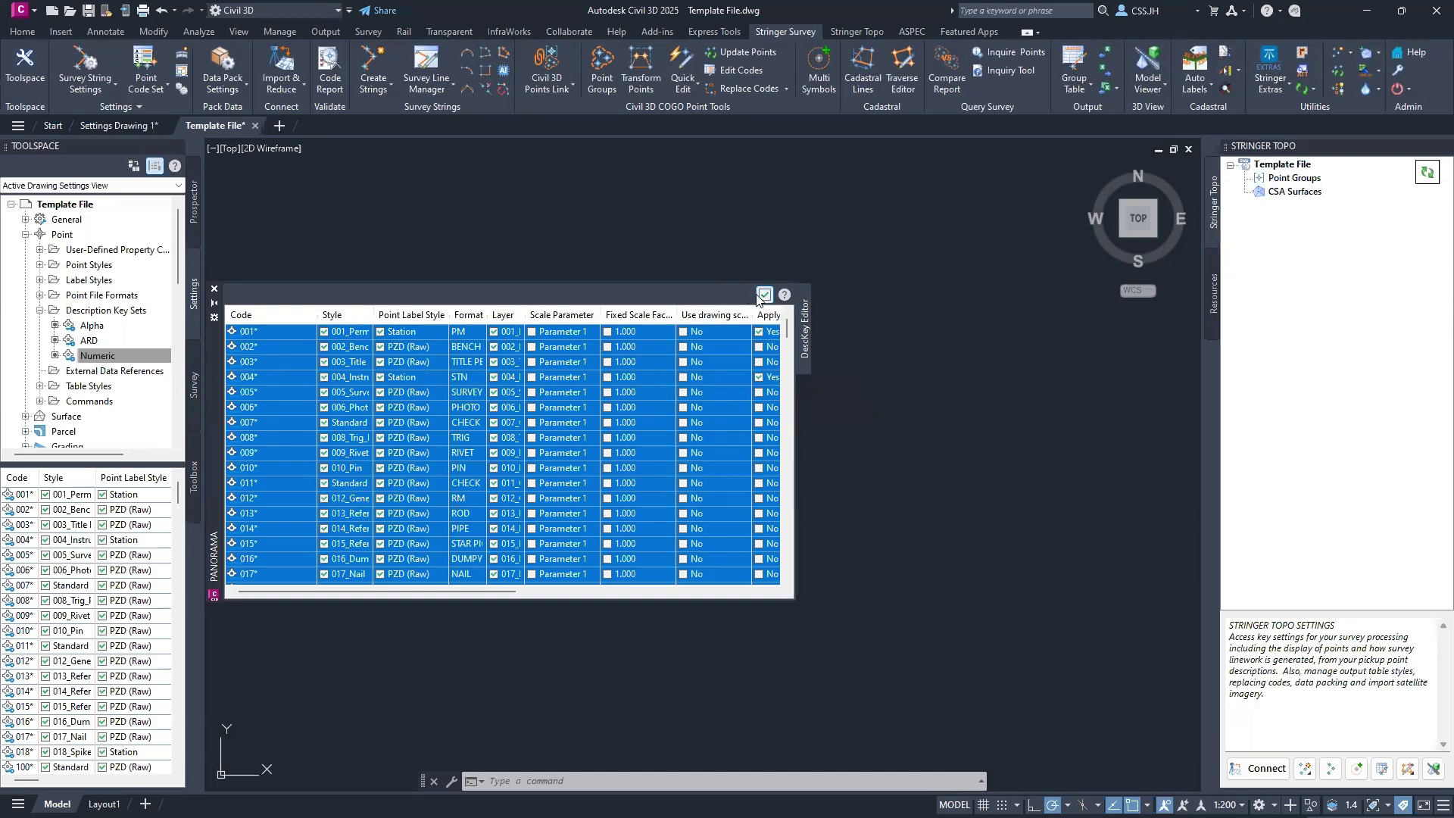
Step: Open the point Code Sets and add a table named "New Point Code Set"
left_click(146, 68)
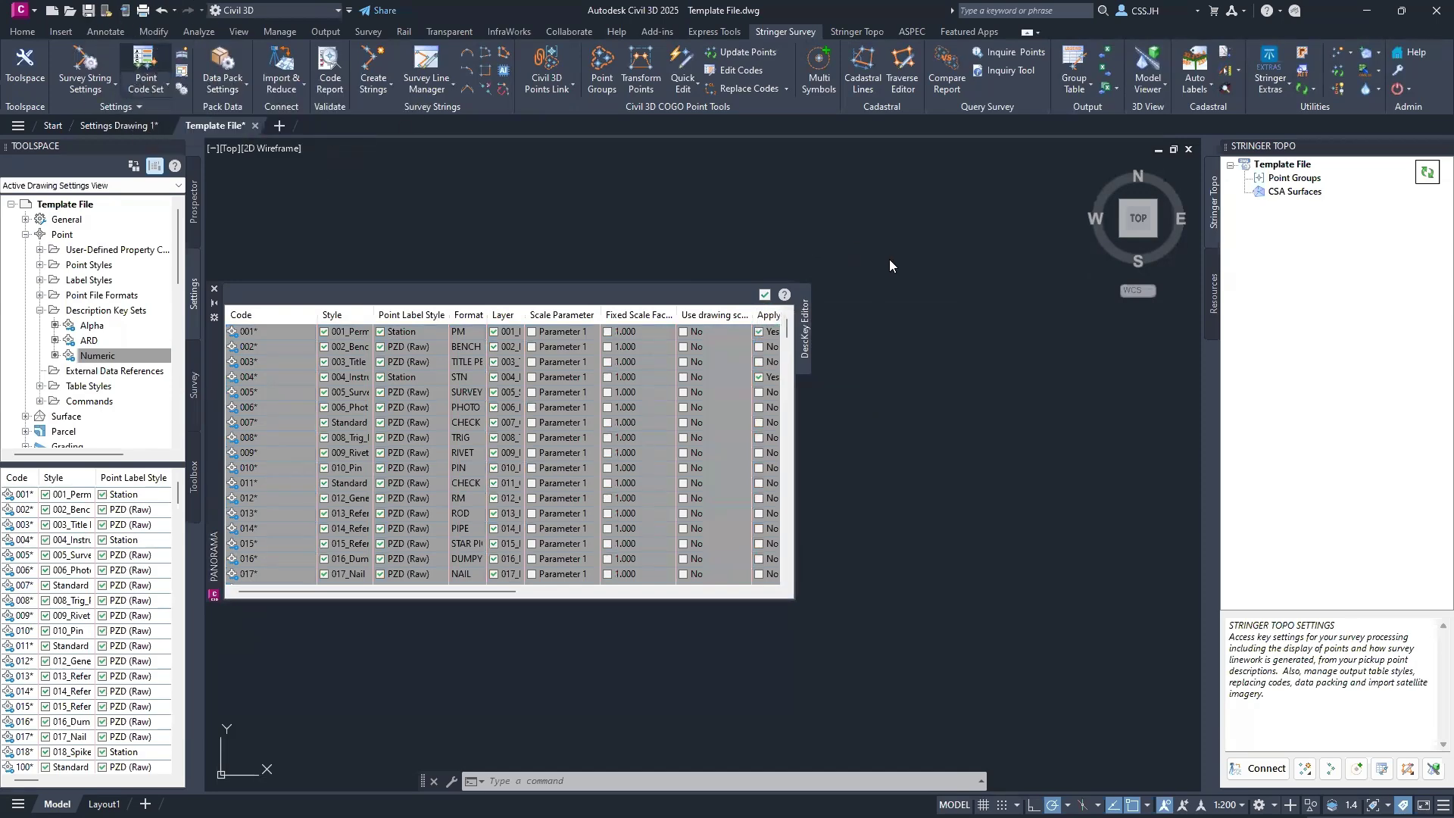
left_click(1087, 519)
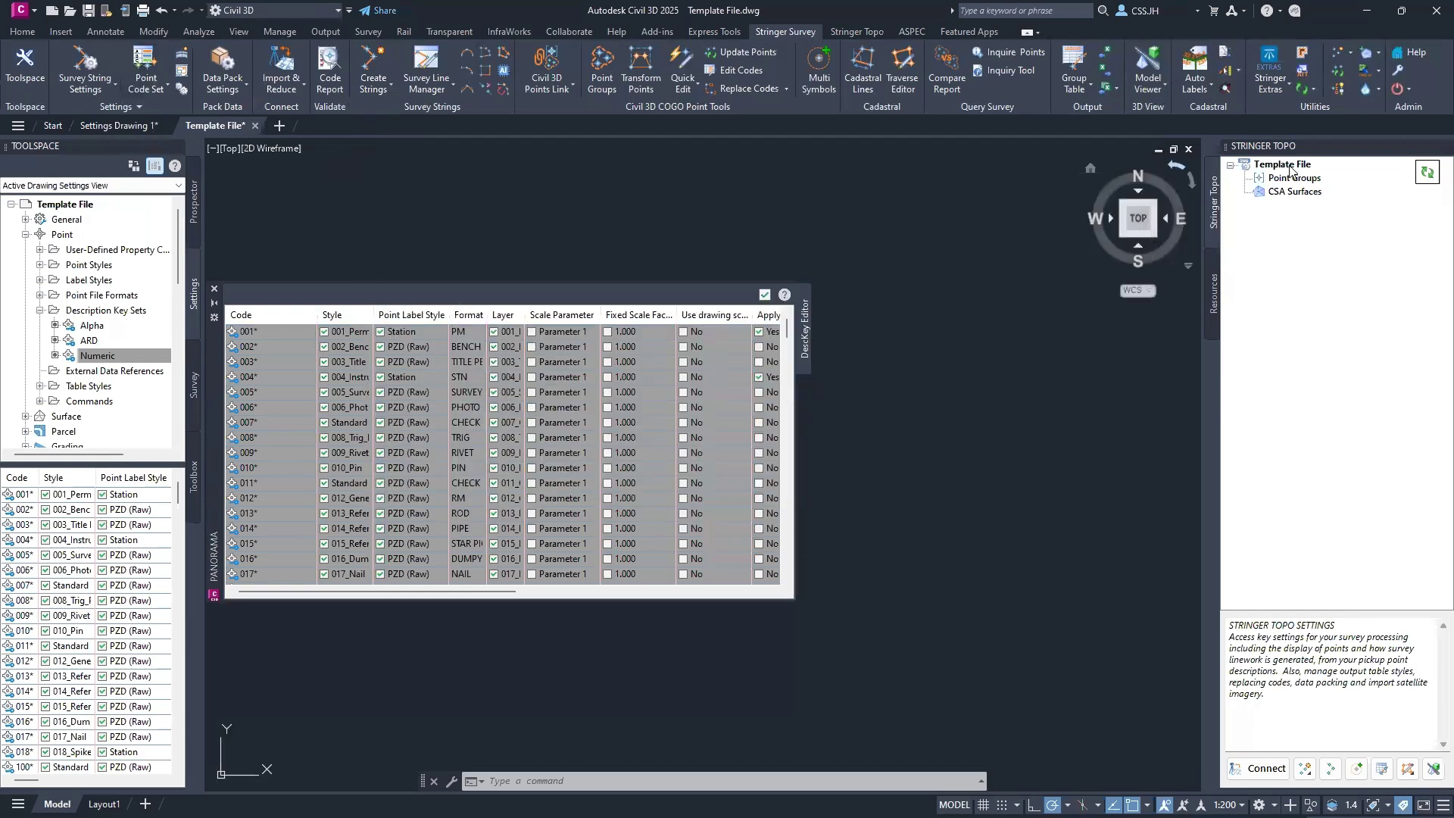
right_click(1292, 168)
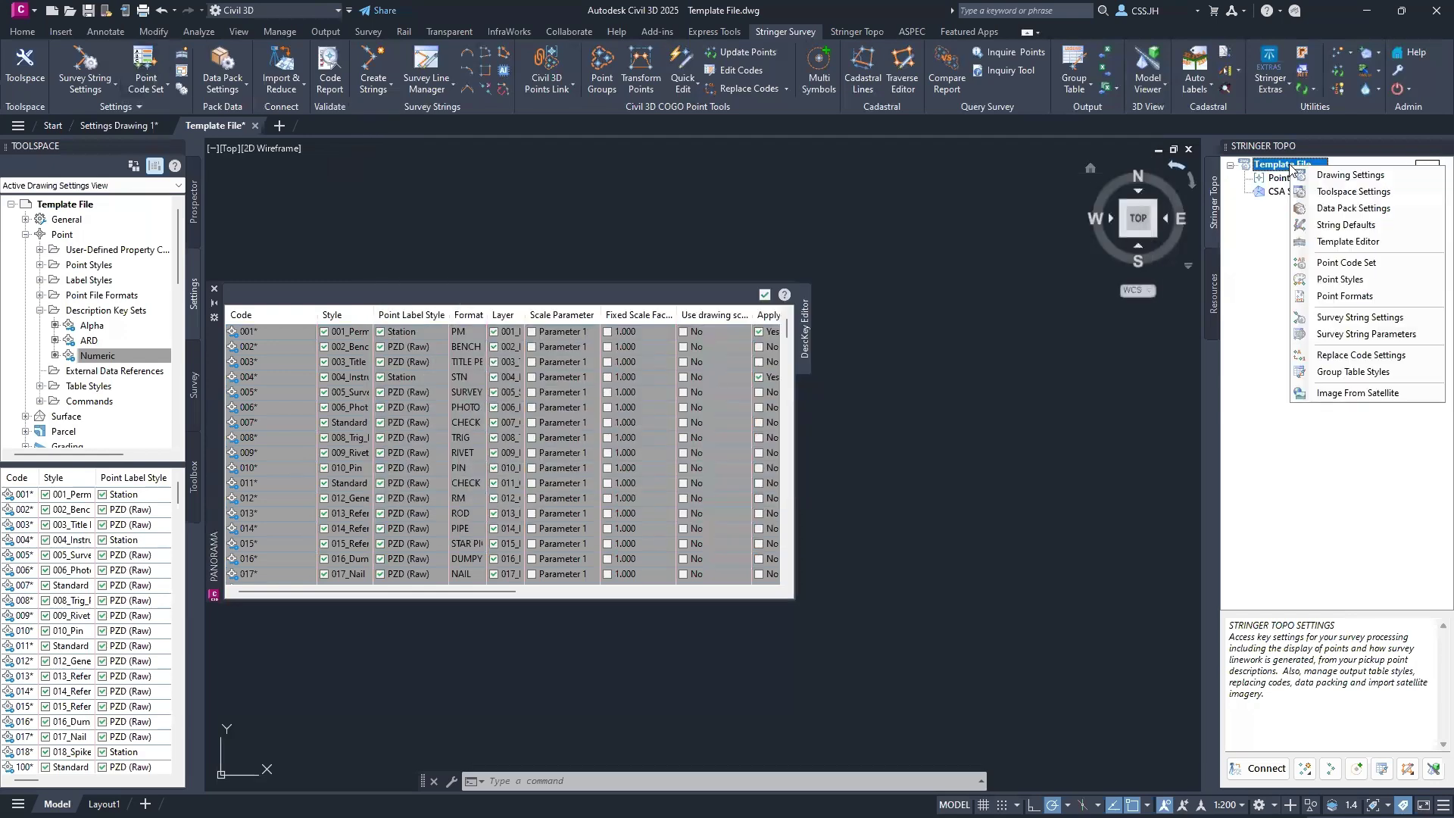
left_click(1351, 279)
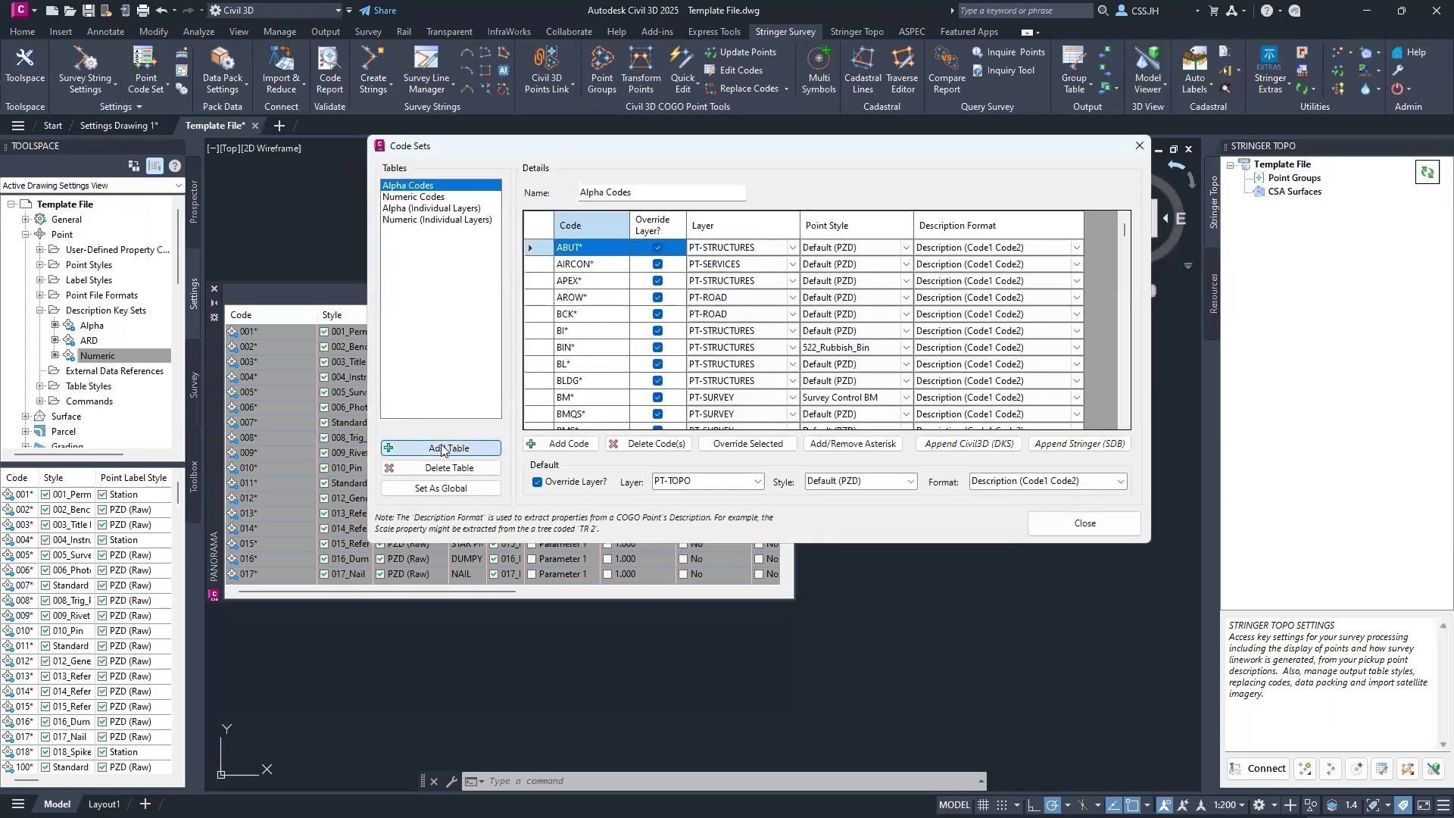
left_click(440, 448)
left_click_drag(671, 192, 549, 198)
type("N")
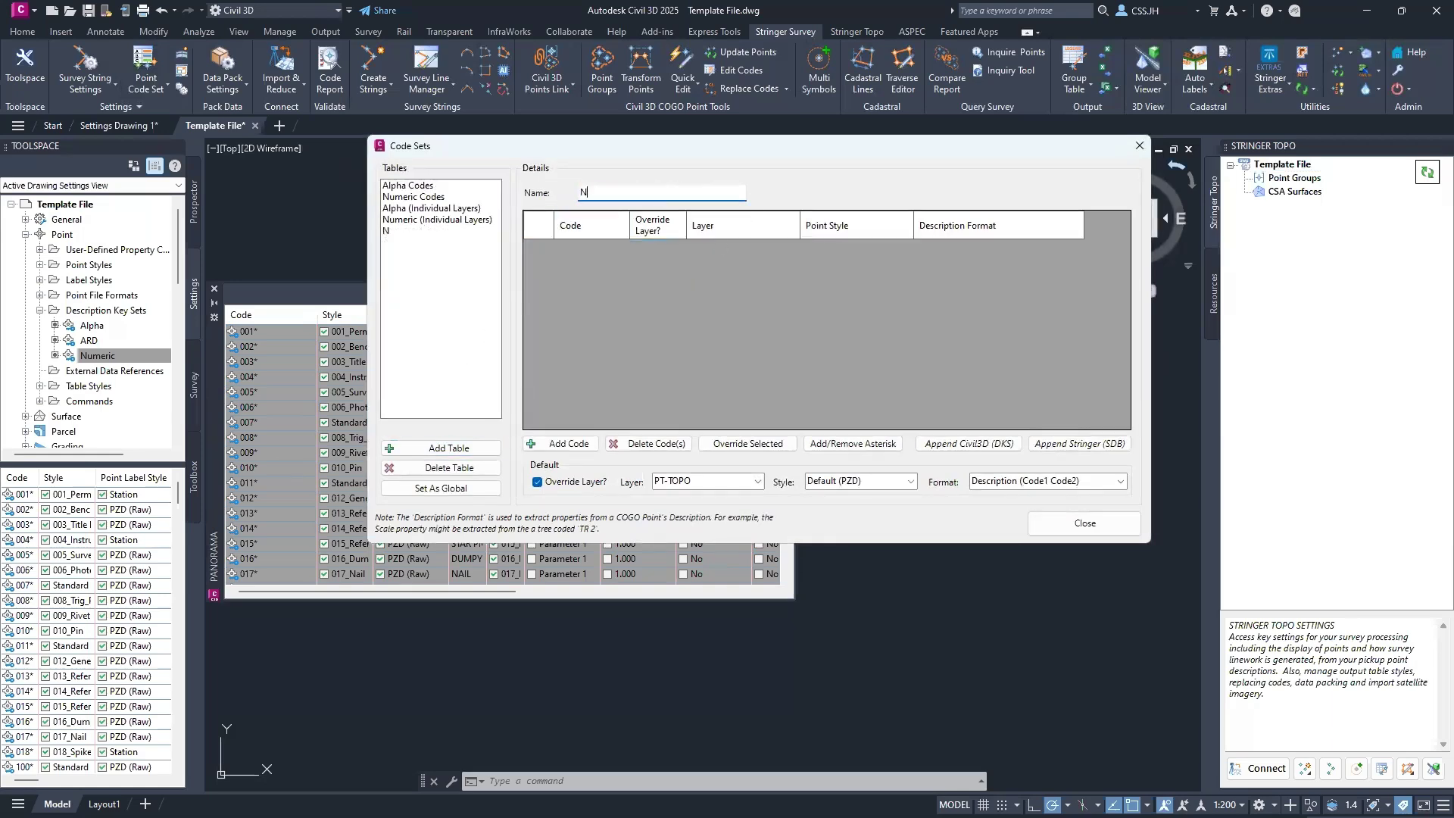
type("ew Point Code Set")
Step: Append the copied Civil 3D description keys to New Point Code Set and close the description key editor
left_click(985, 448)
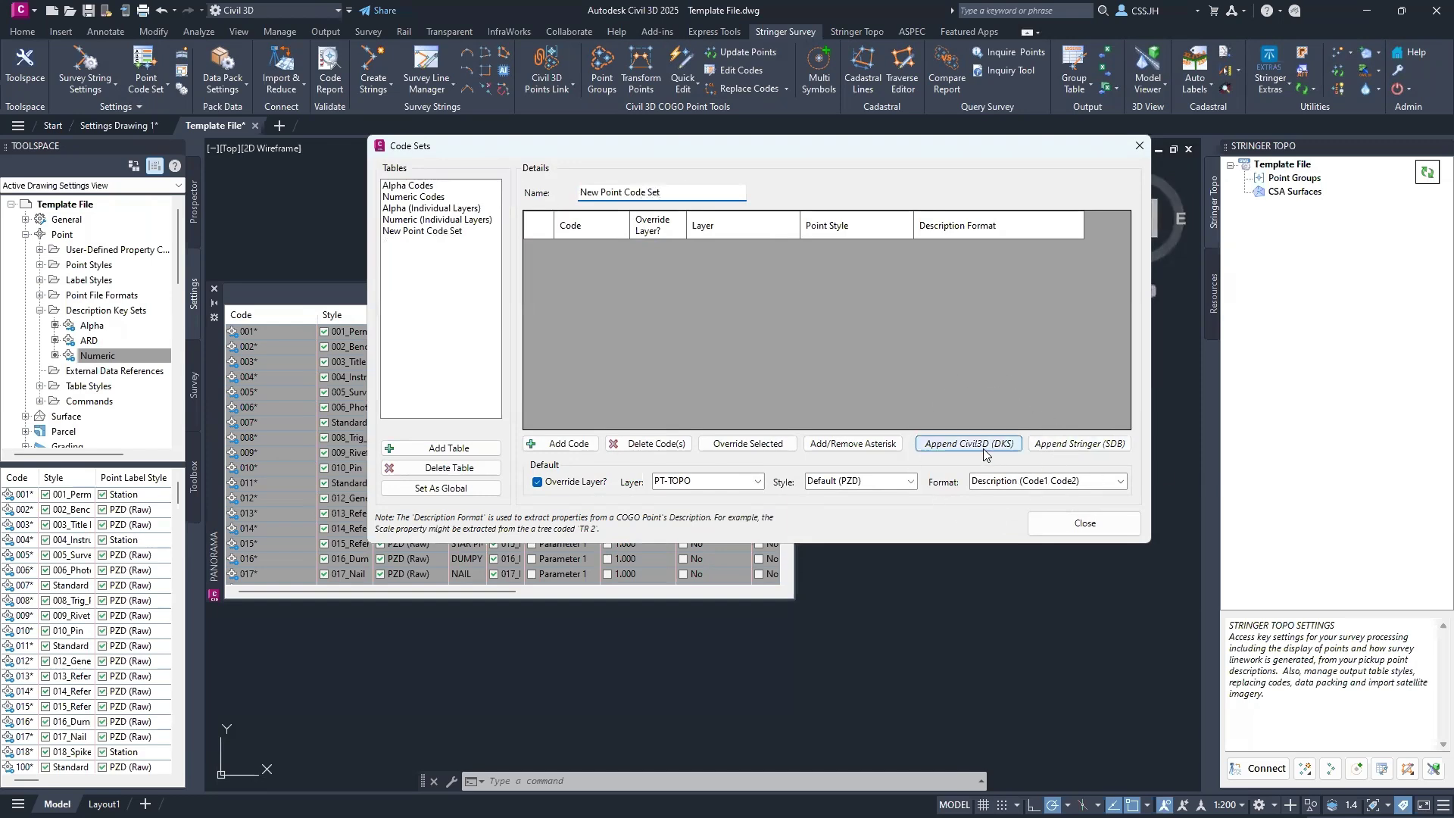
left_click(983, 452)
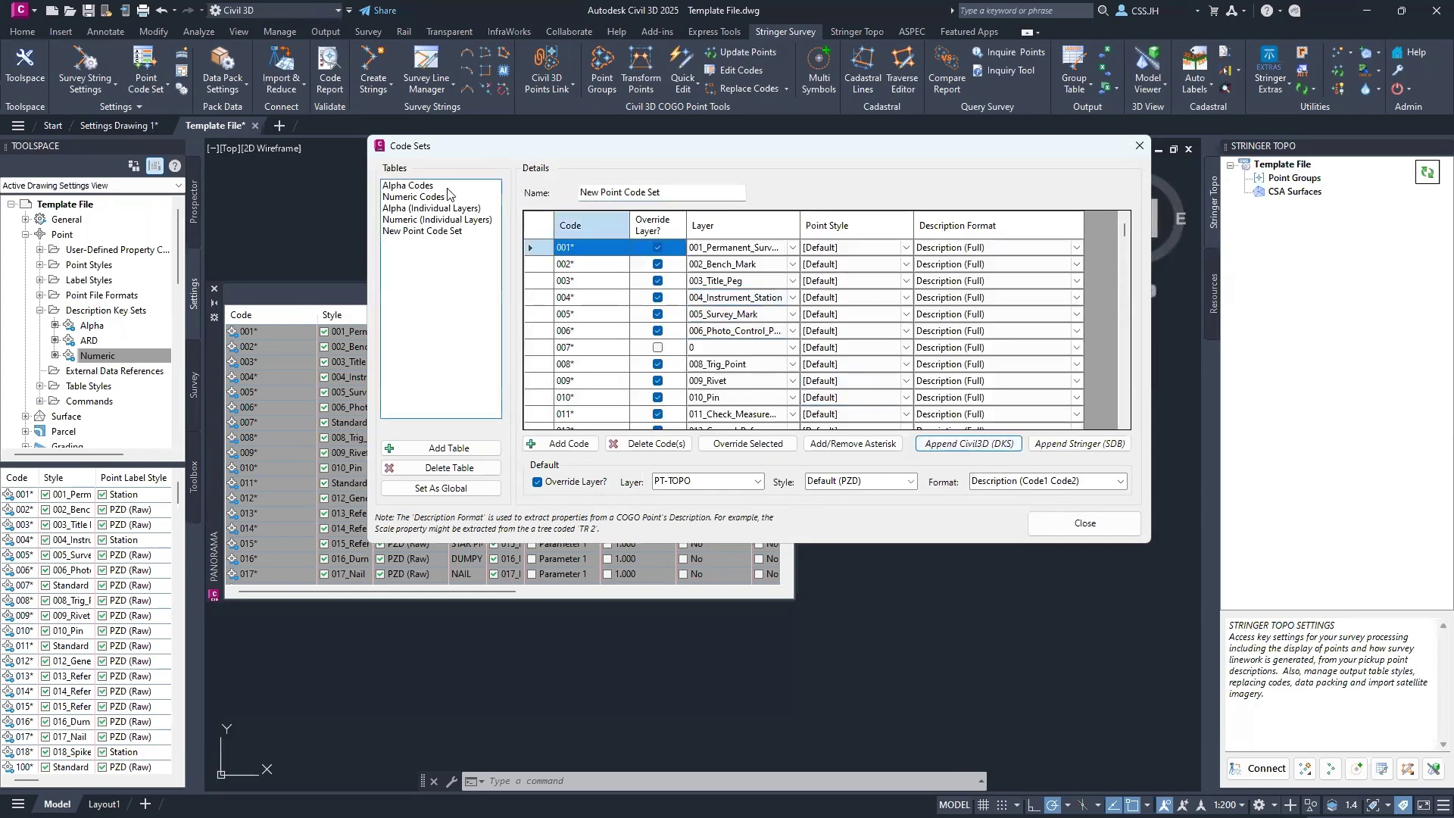
left_click_drag(474, 146, 744, 148)
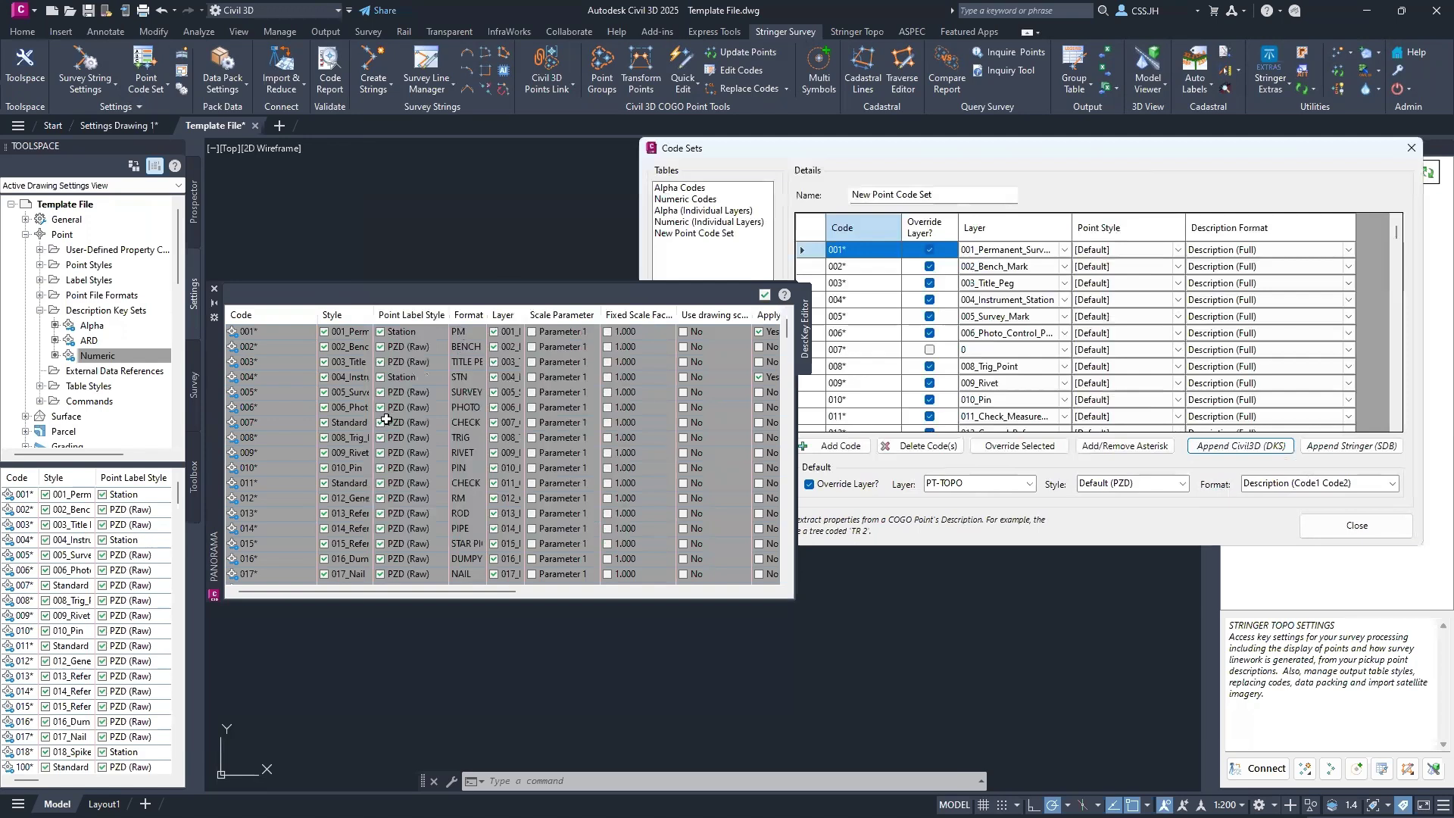
left_click(764, 295)
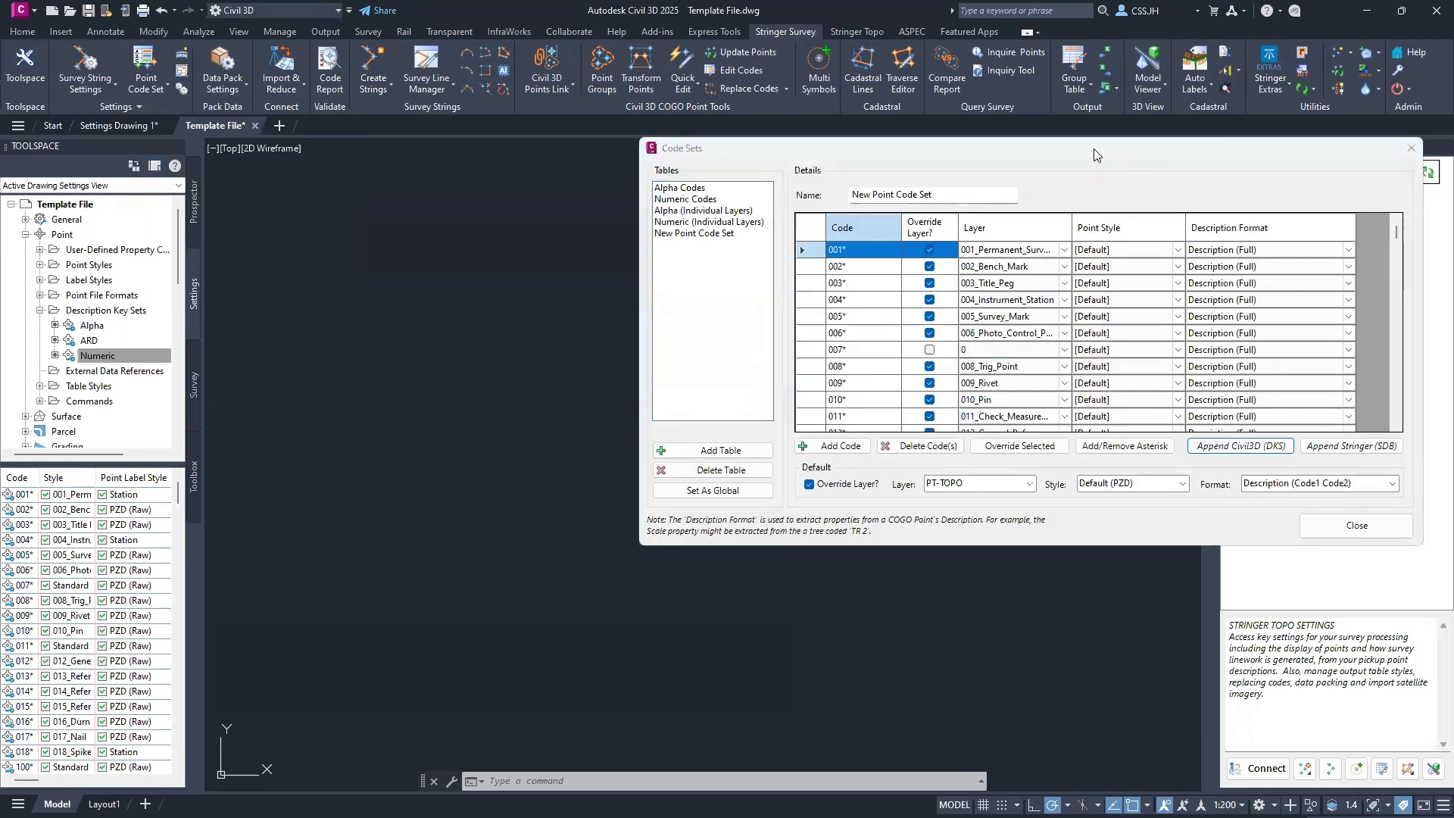
left_click_drag(1094, 149, 883, 121)
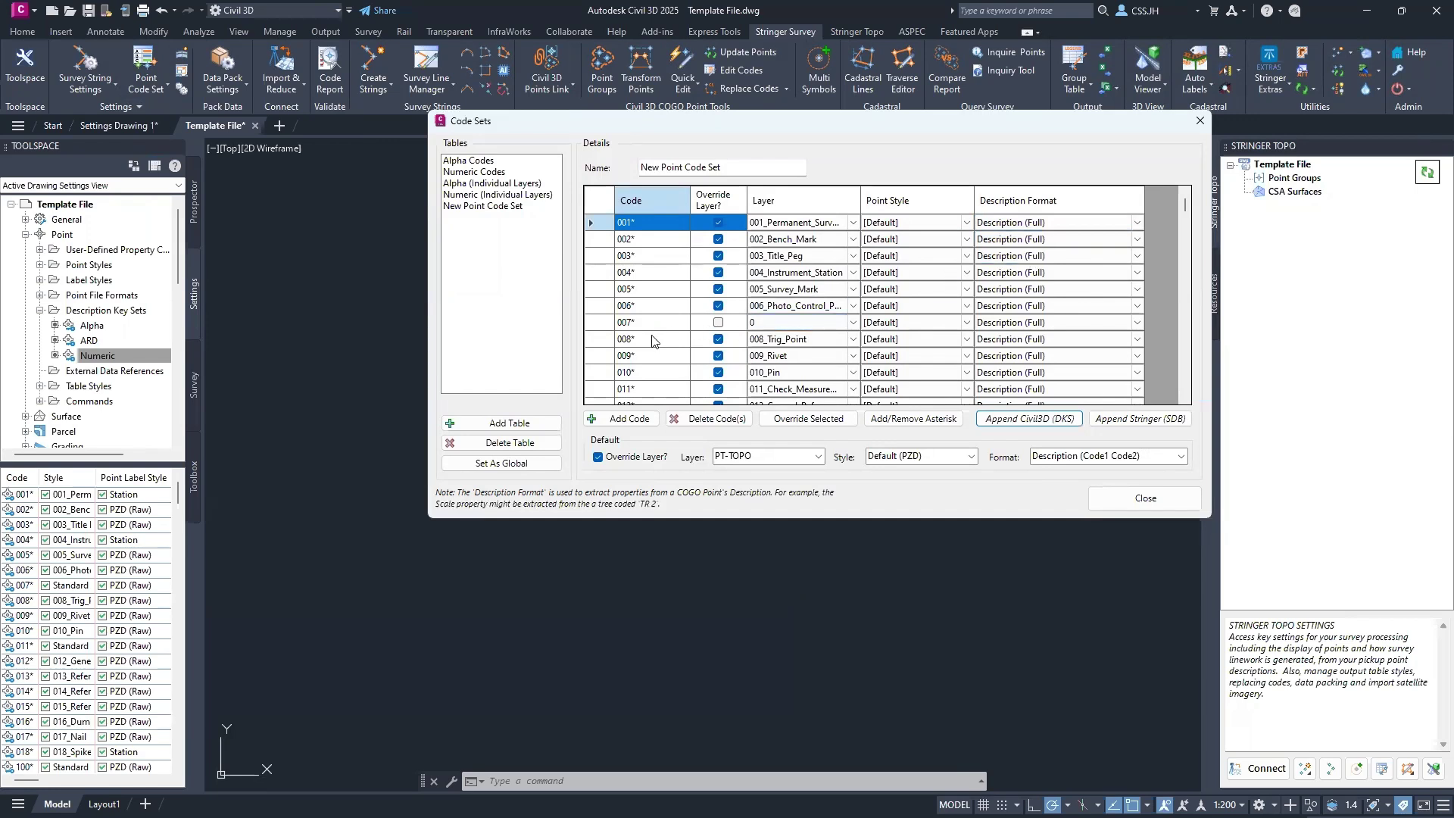
Step: Set the description format of code 201* to Description (Code Scale) and close the Code Sets
scroll(643, 330, "down", 9)
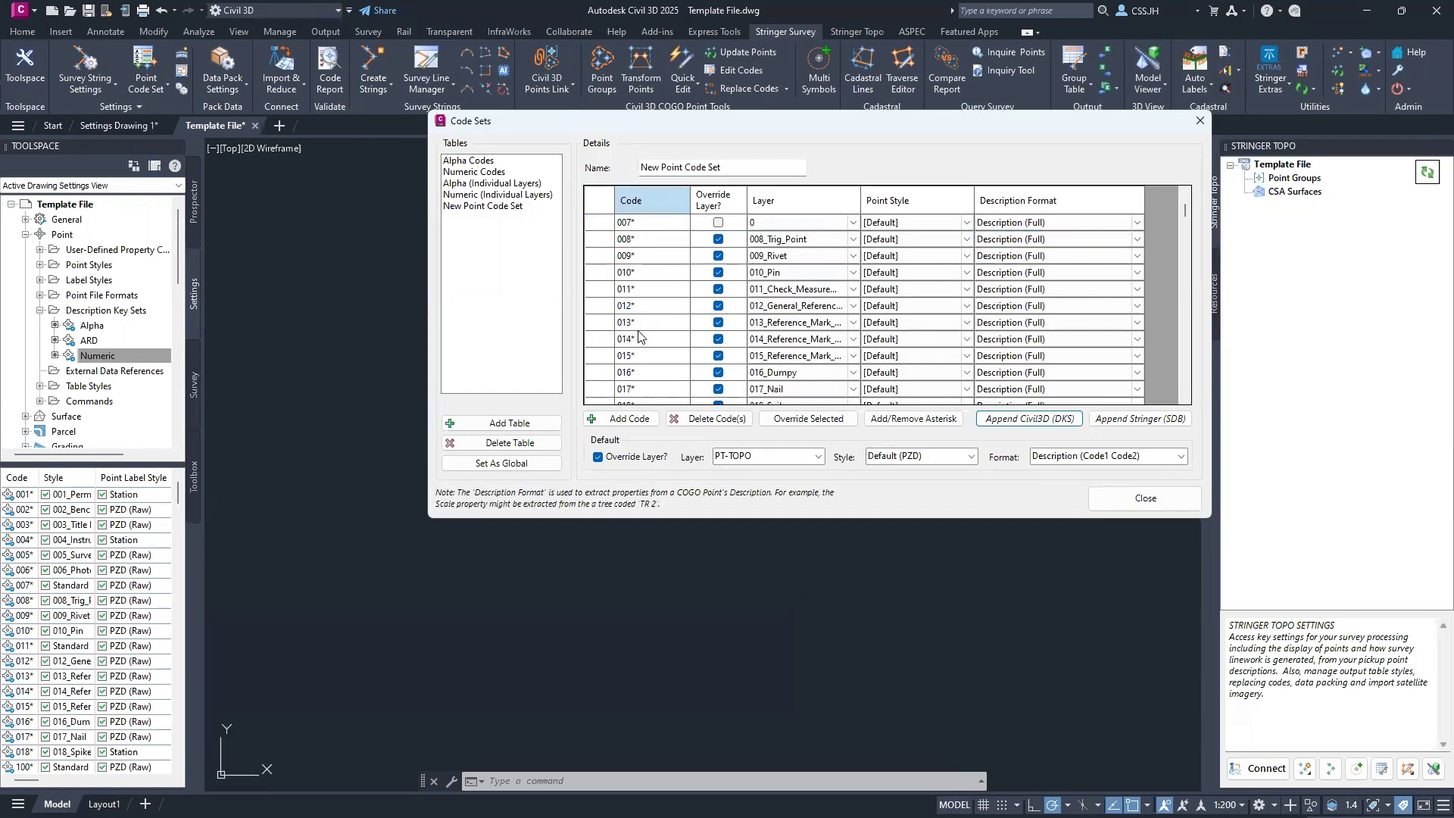
left_click(635, 279)
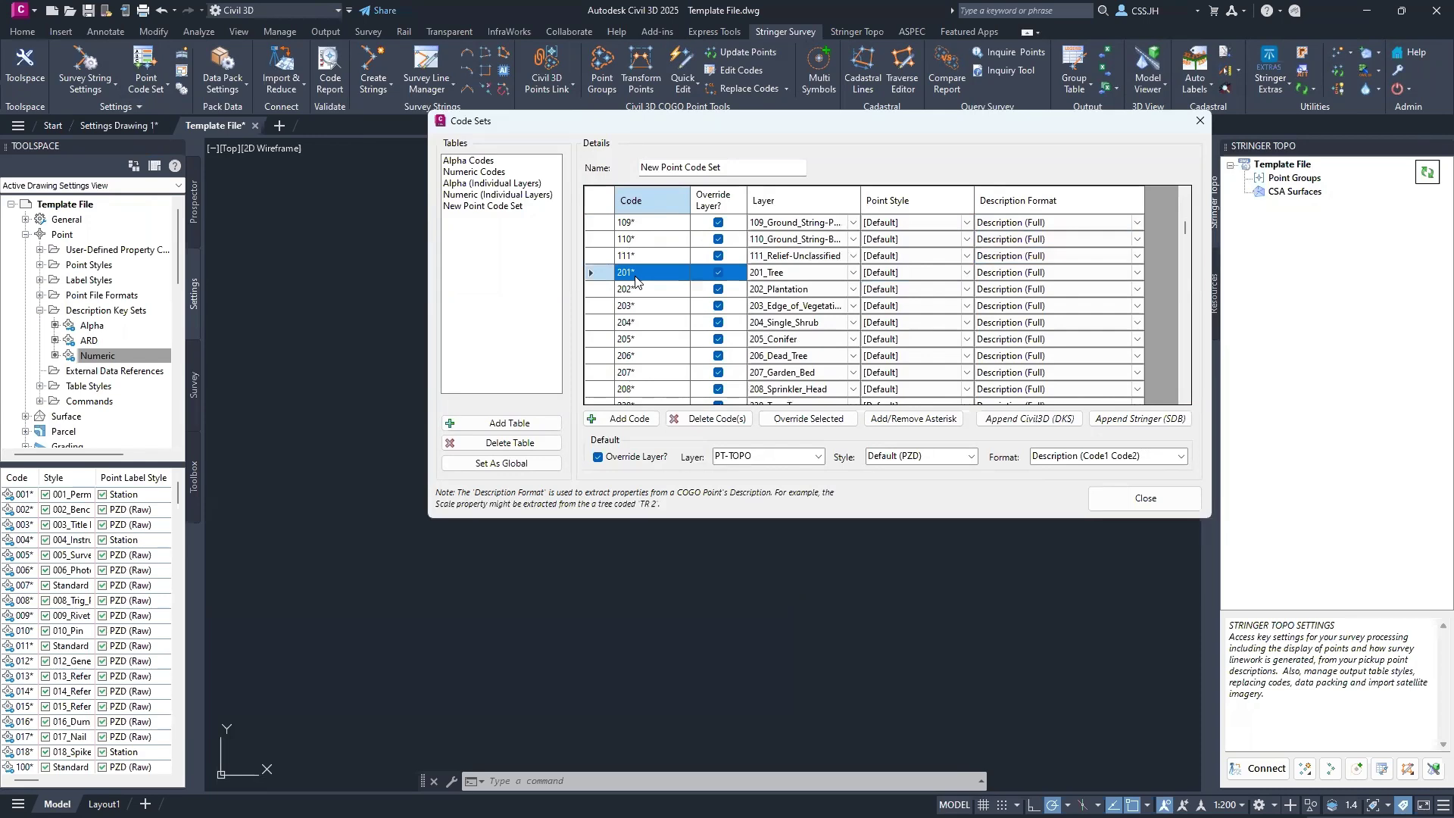
left_click(1064, 274)
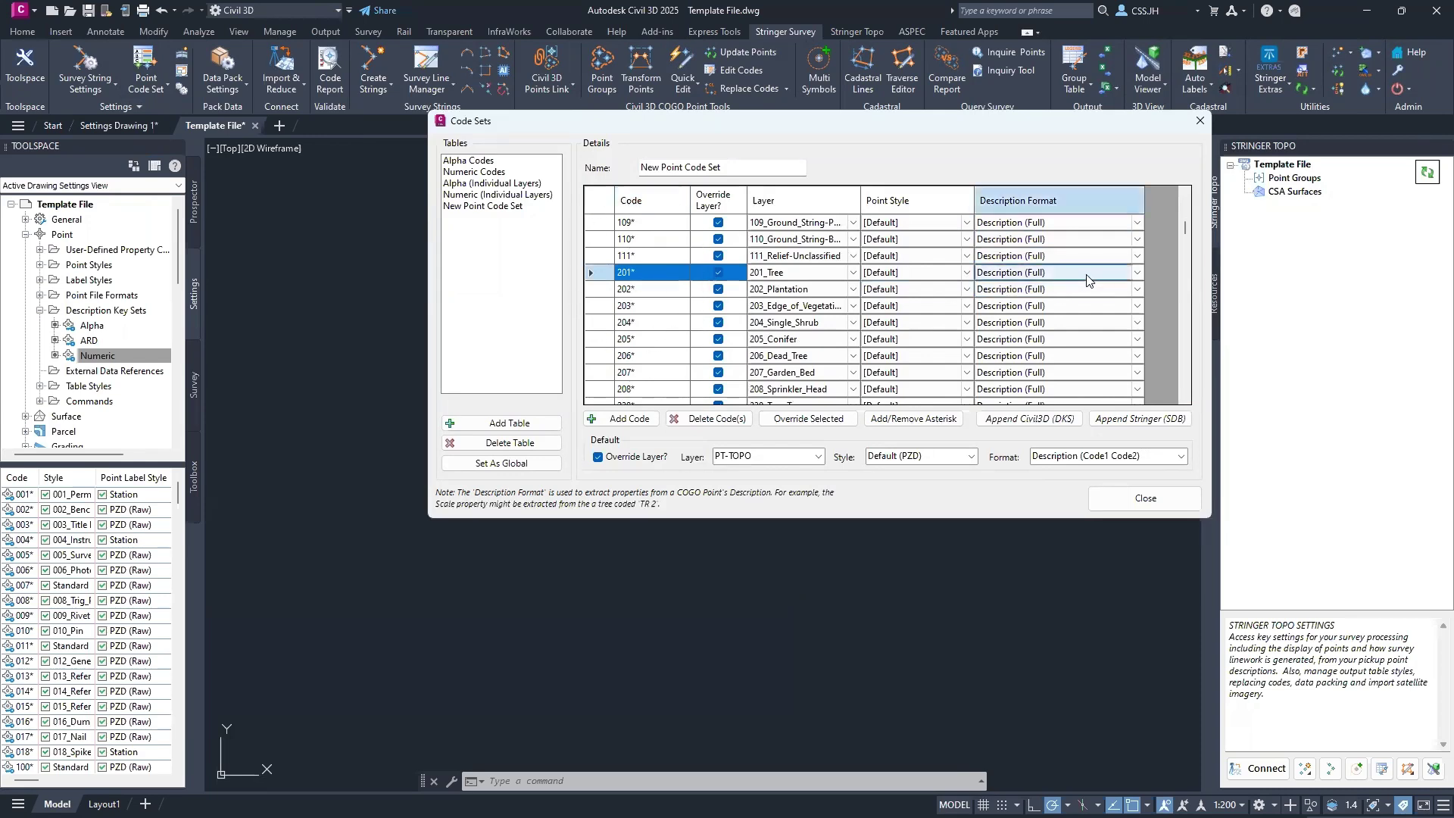
left_click(1096, 278)
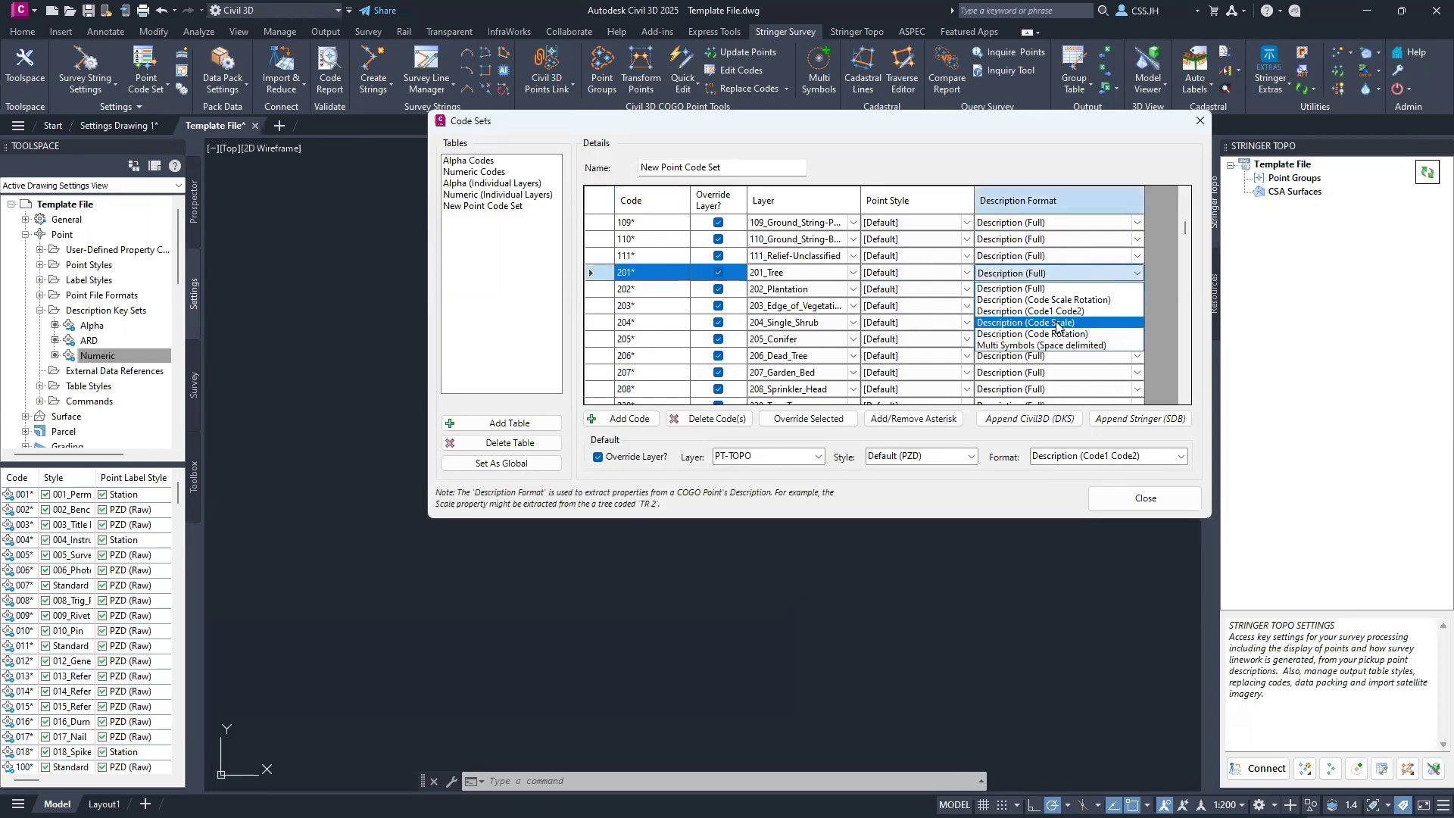
left_click(1058, 324)
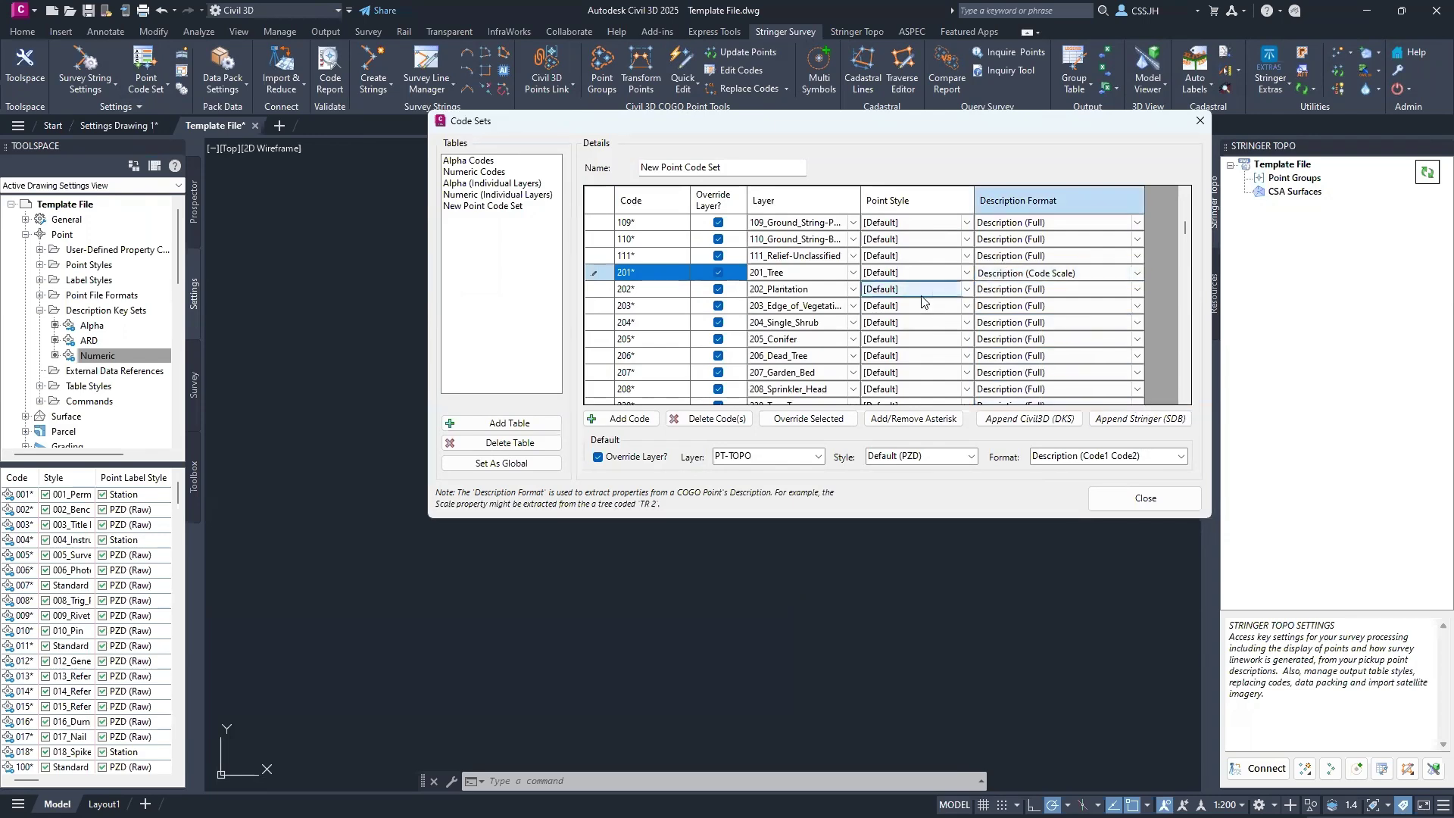
scroll(914, 278, "up", 2)
scroll(914, 278, "up", 7)
left_click(658, 226)
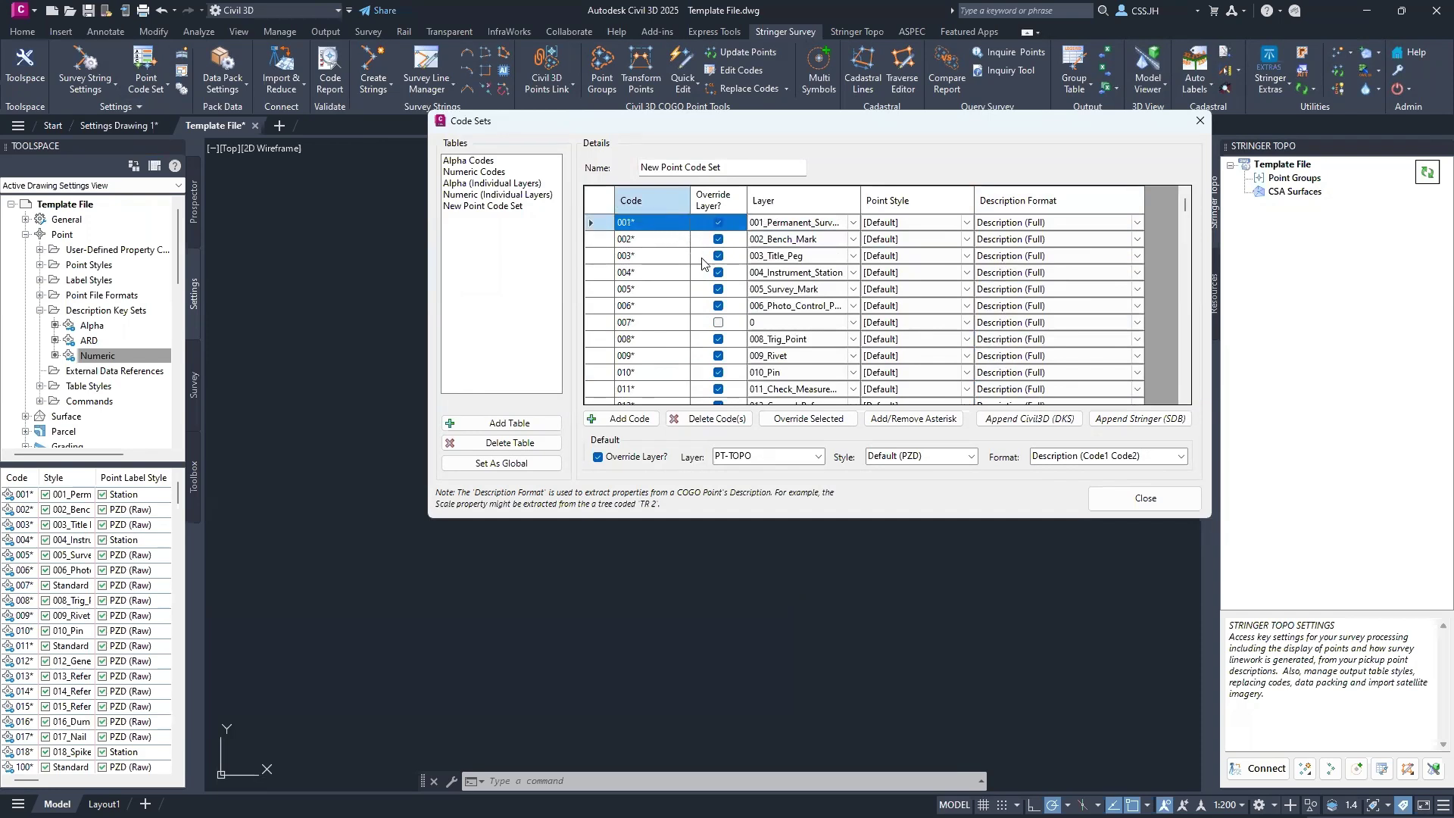
left_click(1126, 498)
left_click(403, 311)
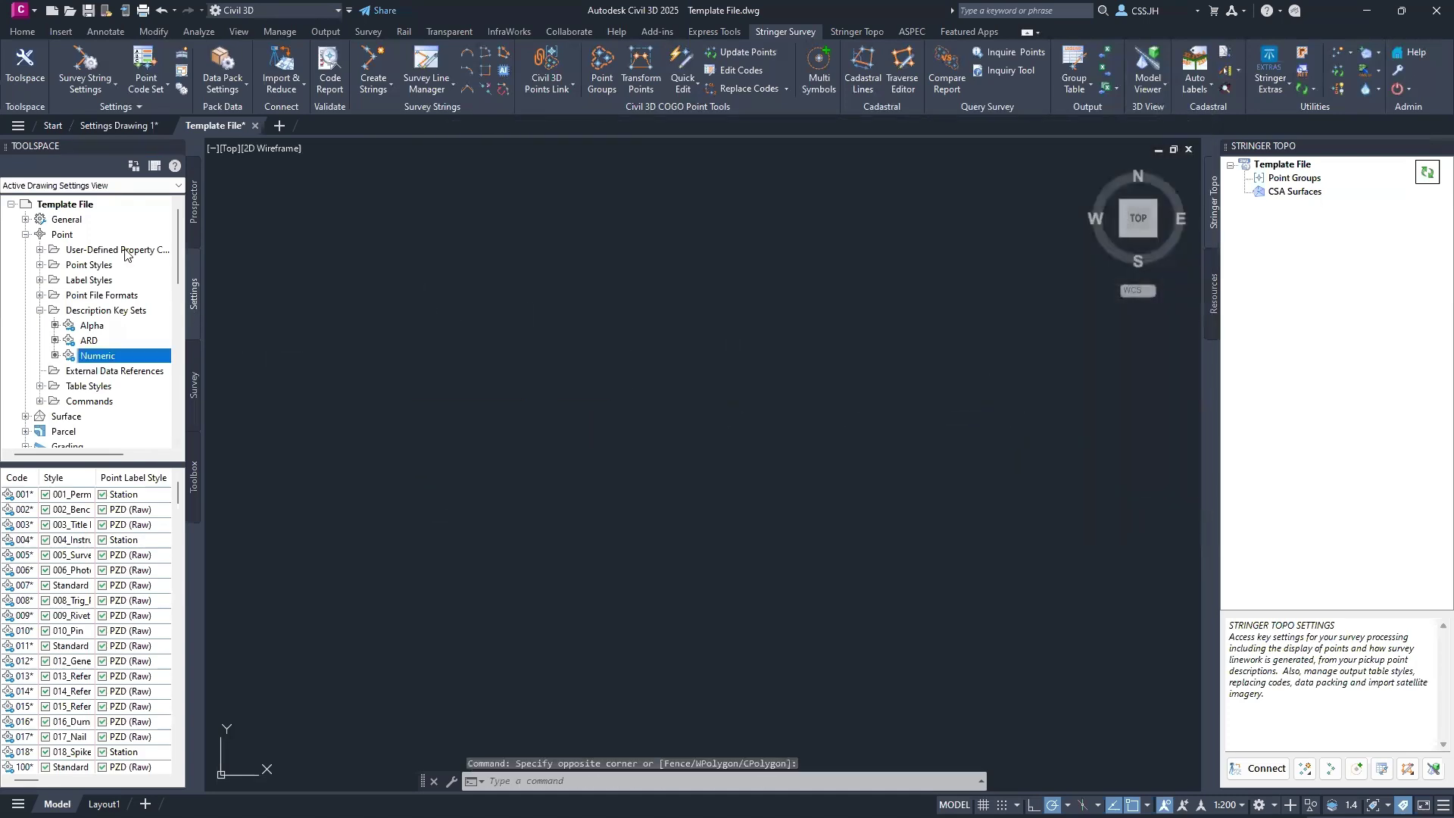
left_click(433, 353)
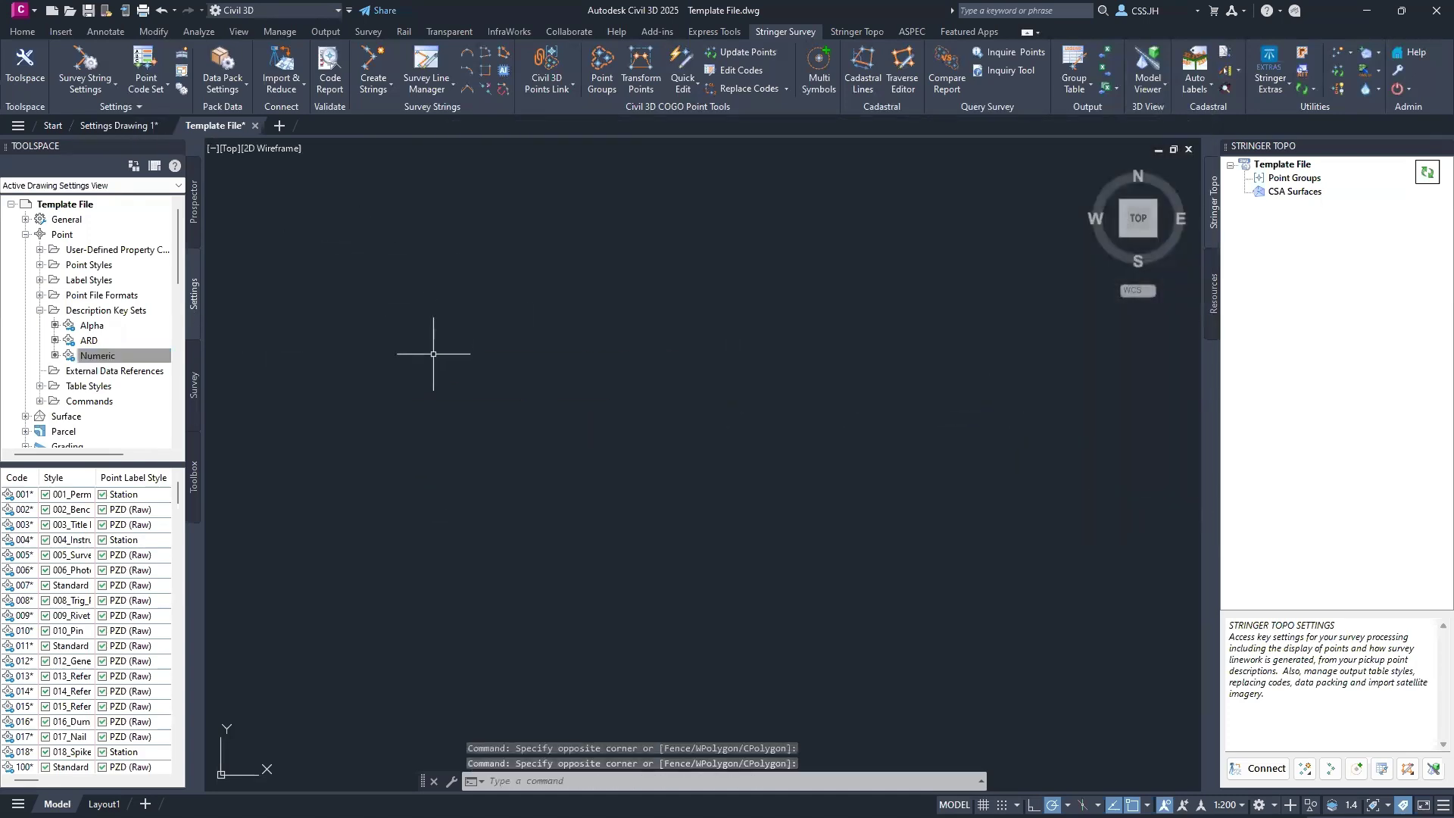
Step: Save the drawing as an AutoCAD Drawing Template named "Stringer File" in the Template folder, keeping the default template options
left_click(34, 11)
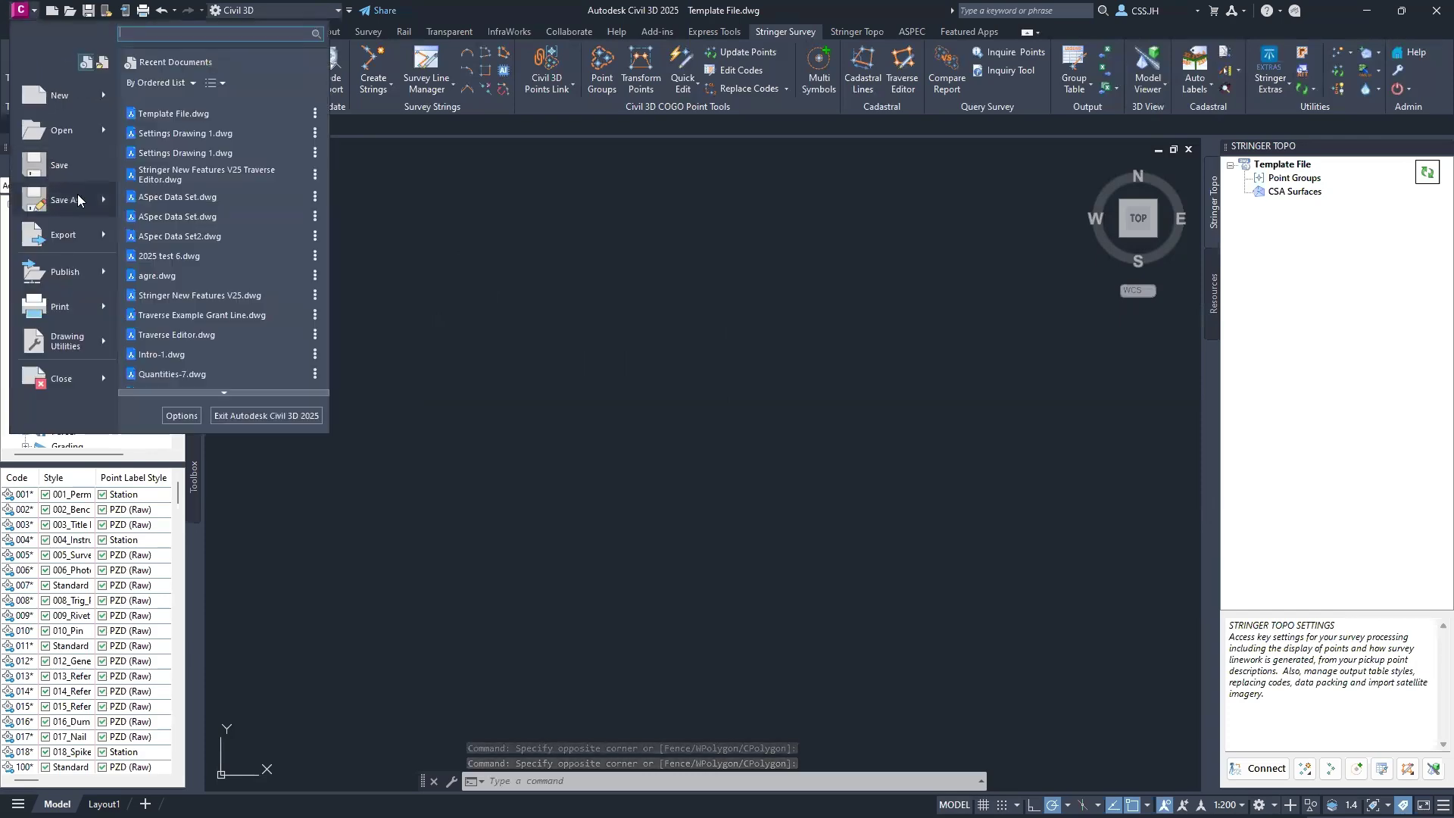
mouse_move(77, 198)
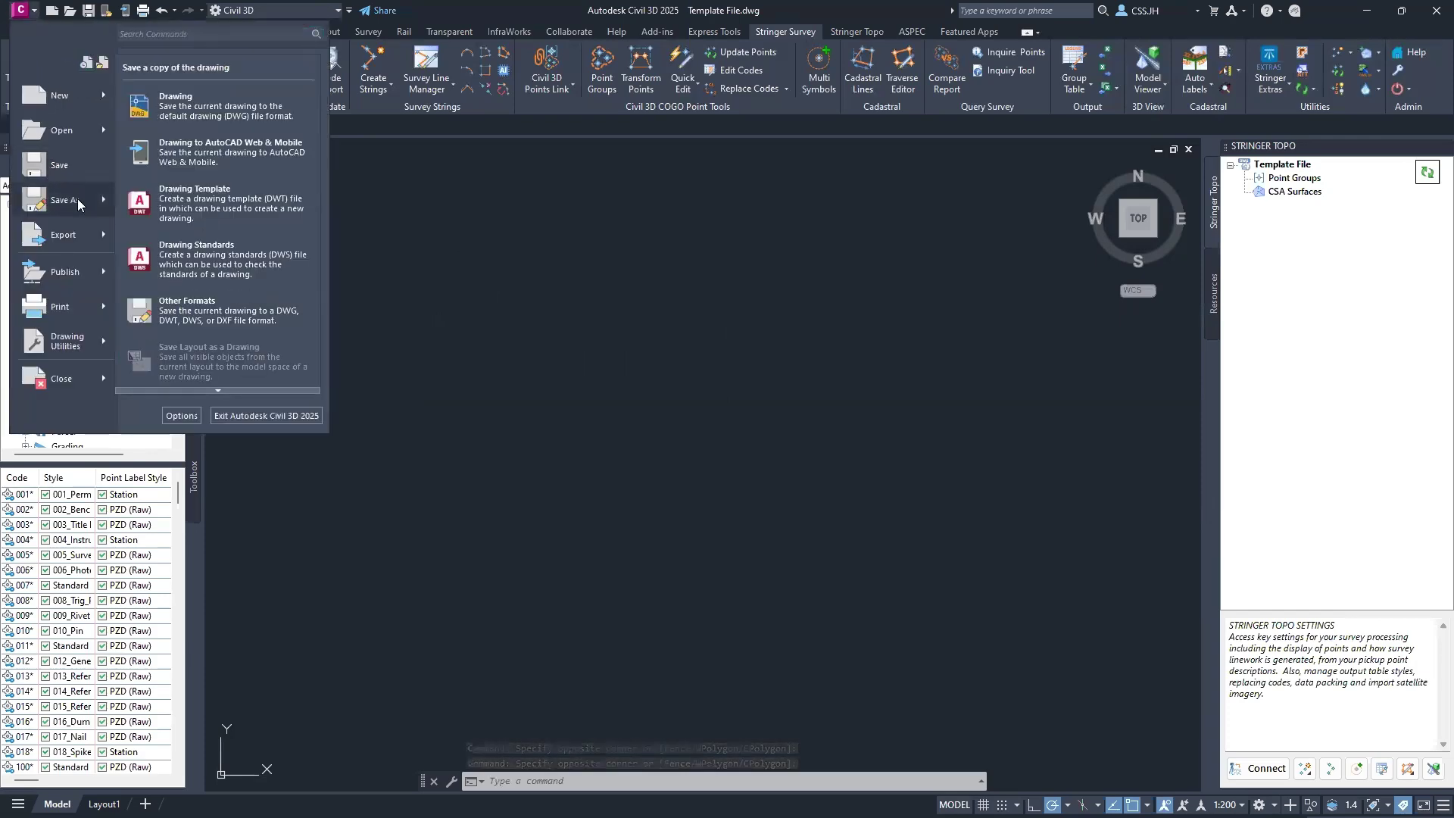
left_click(182, 112)
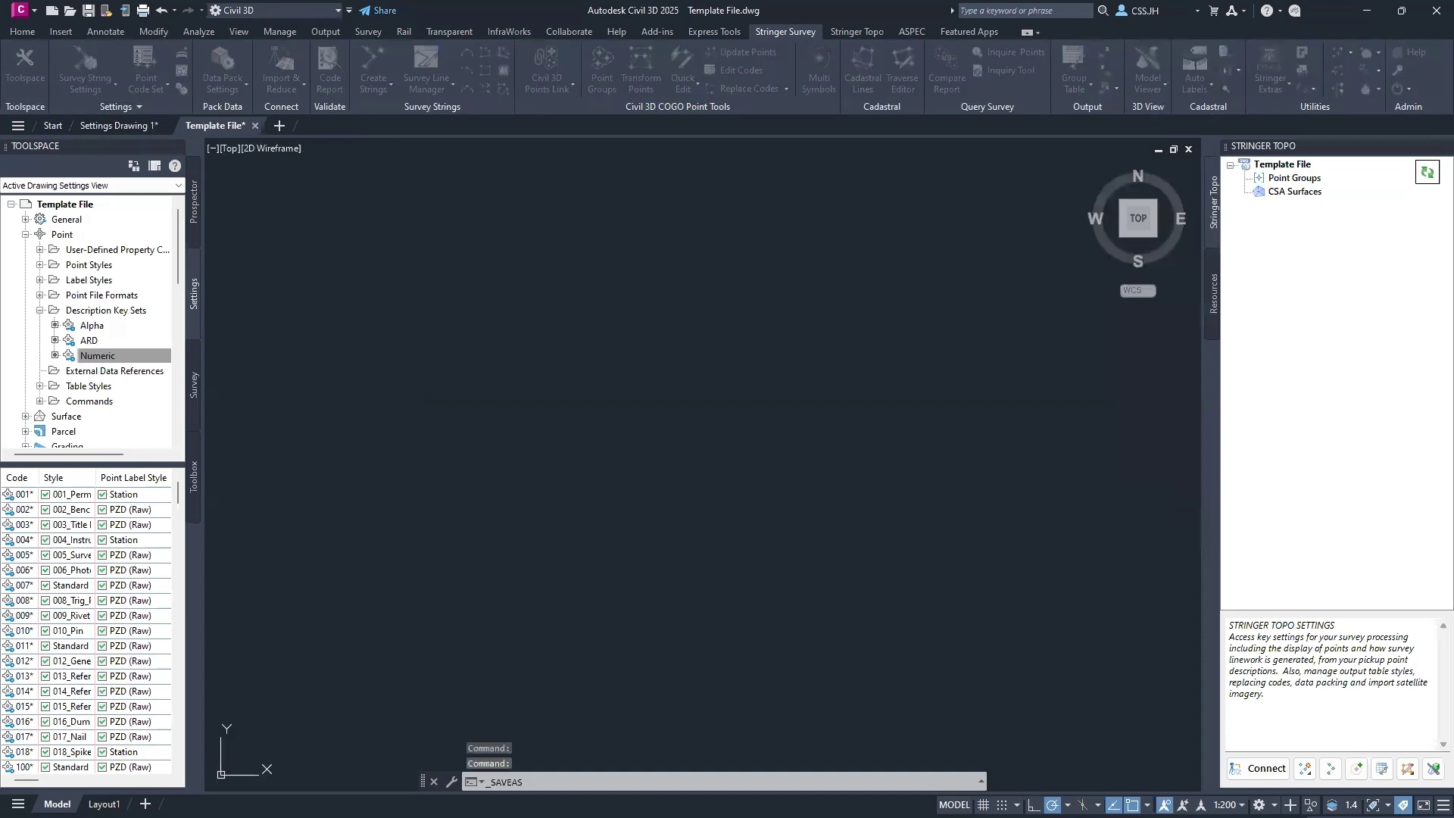
left_click(848, 591)
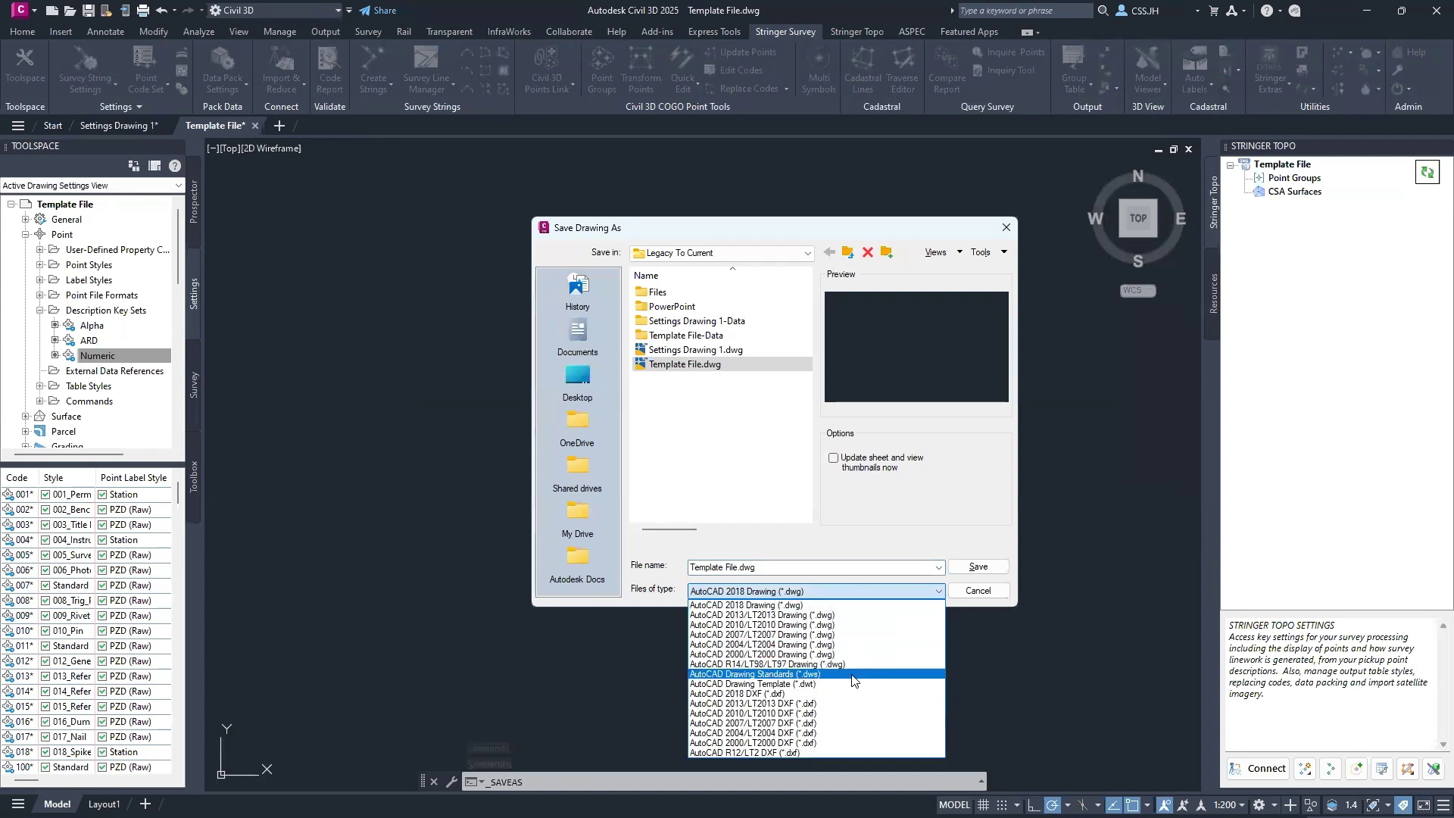
left_click(843, 684)
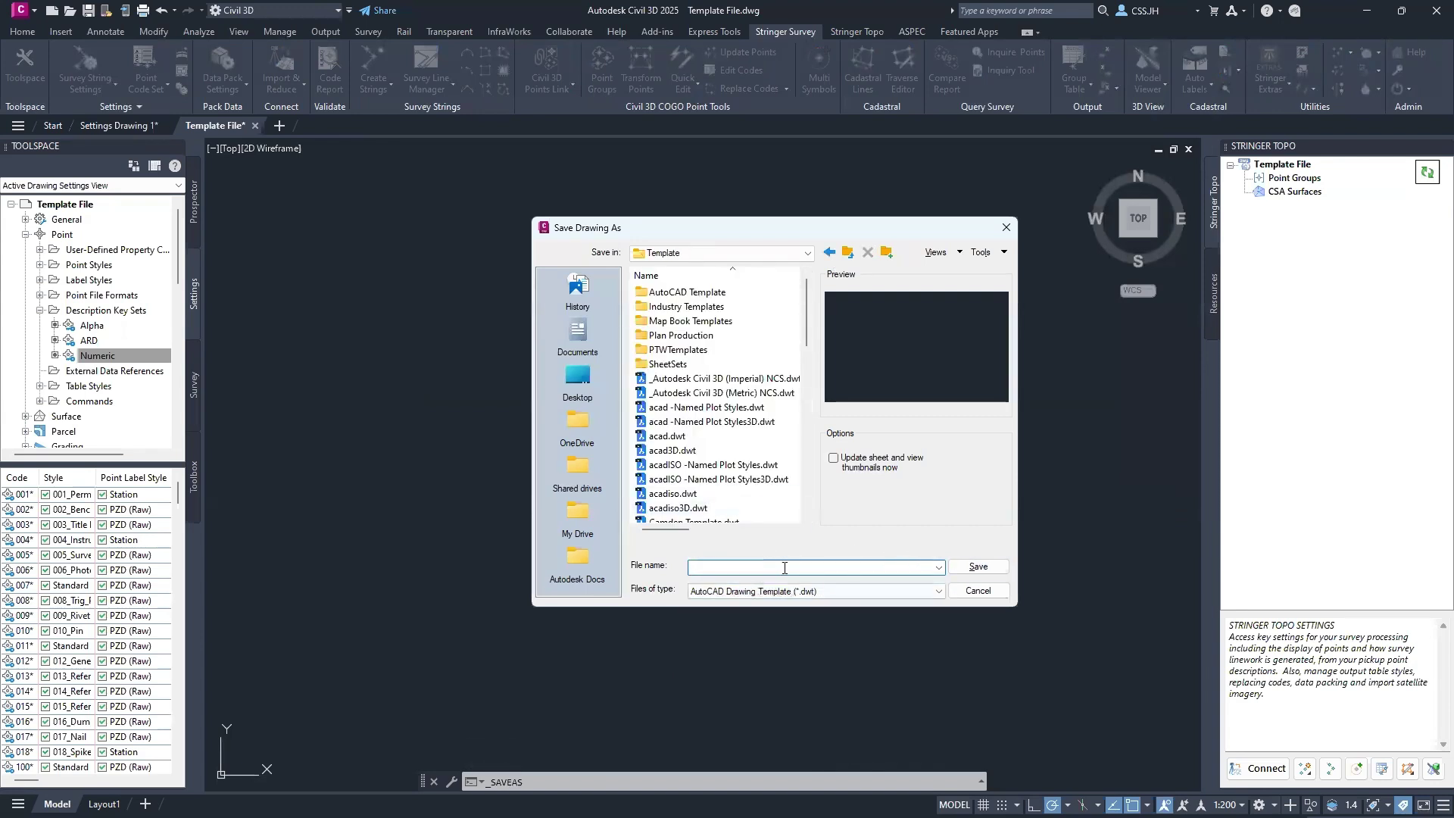
type("Stringer")
type("File")
left_click(958, 570)
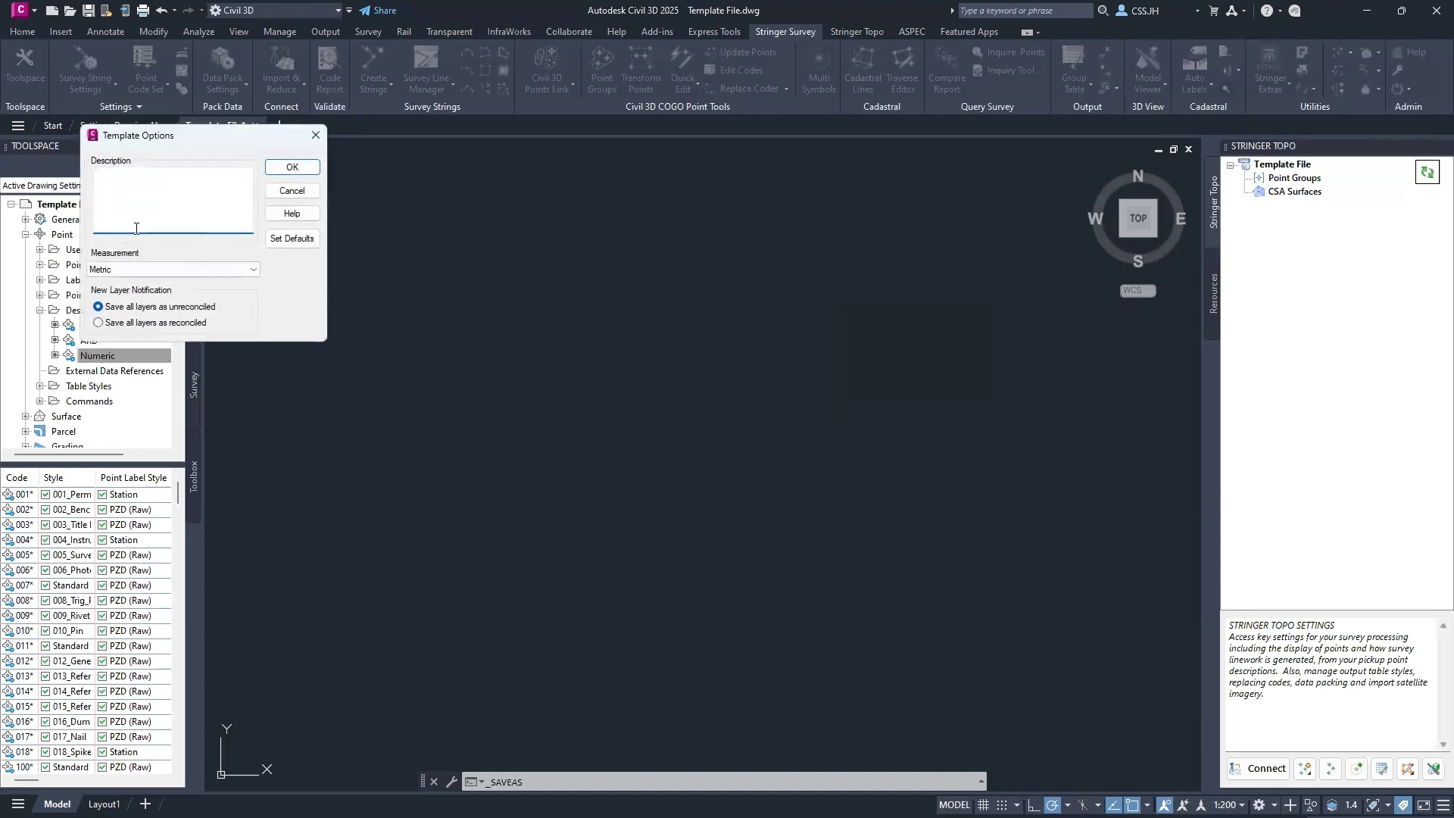
left_click(292, 168)
left_click(626, 308)
left_click(455, 422)
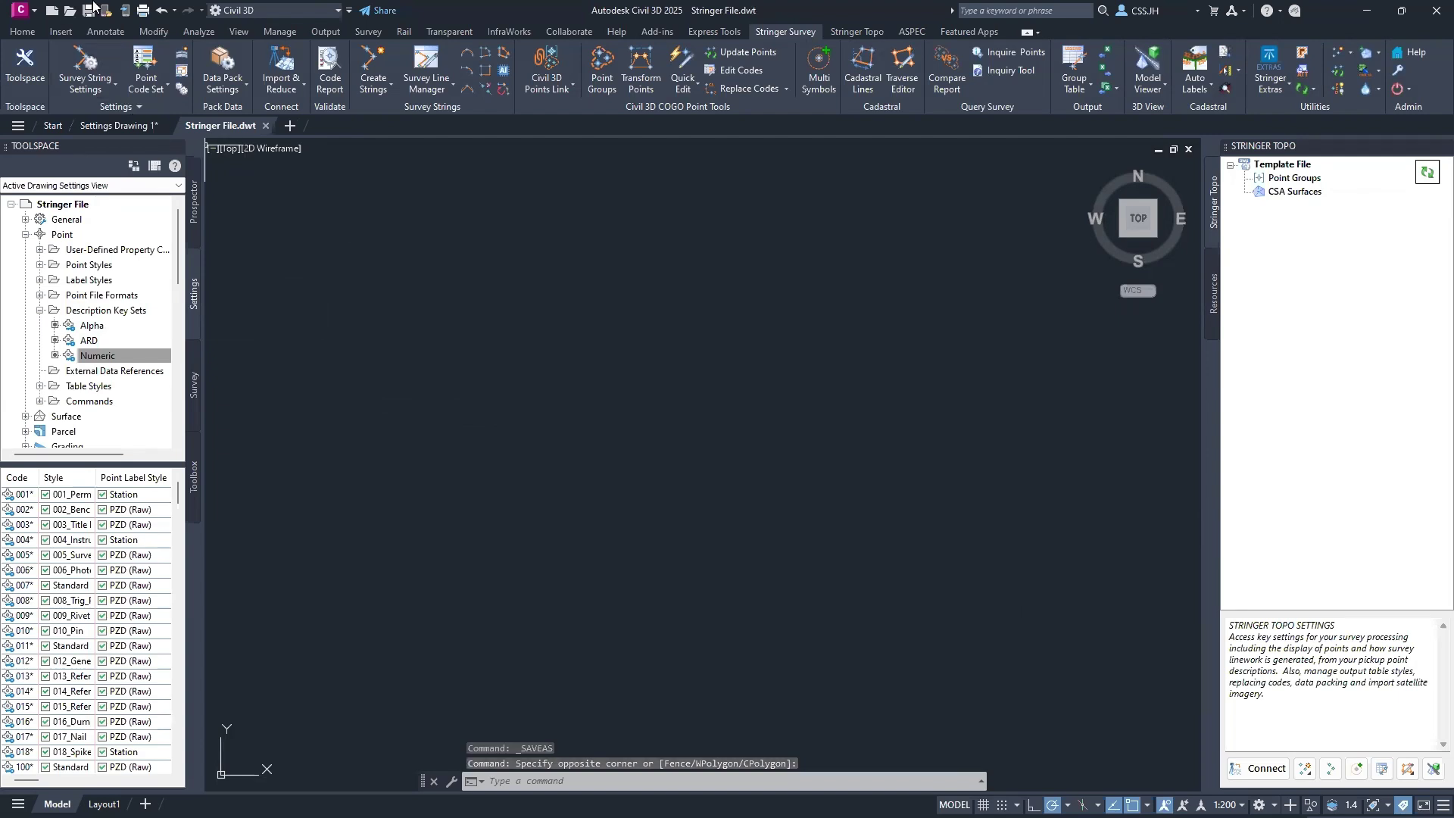
Step: Save the template as an AutoCAD 2018 drawing, Stringer File.dwg, in the Webinars folder inside the desktop's CSS Folder
left_click(34, 10)
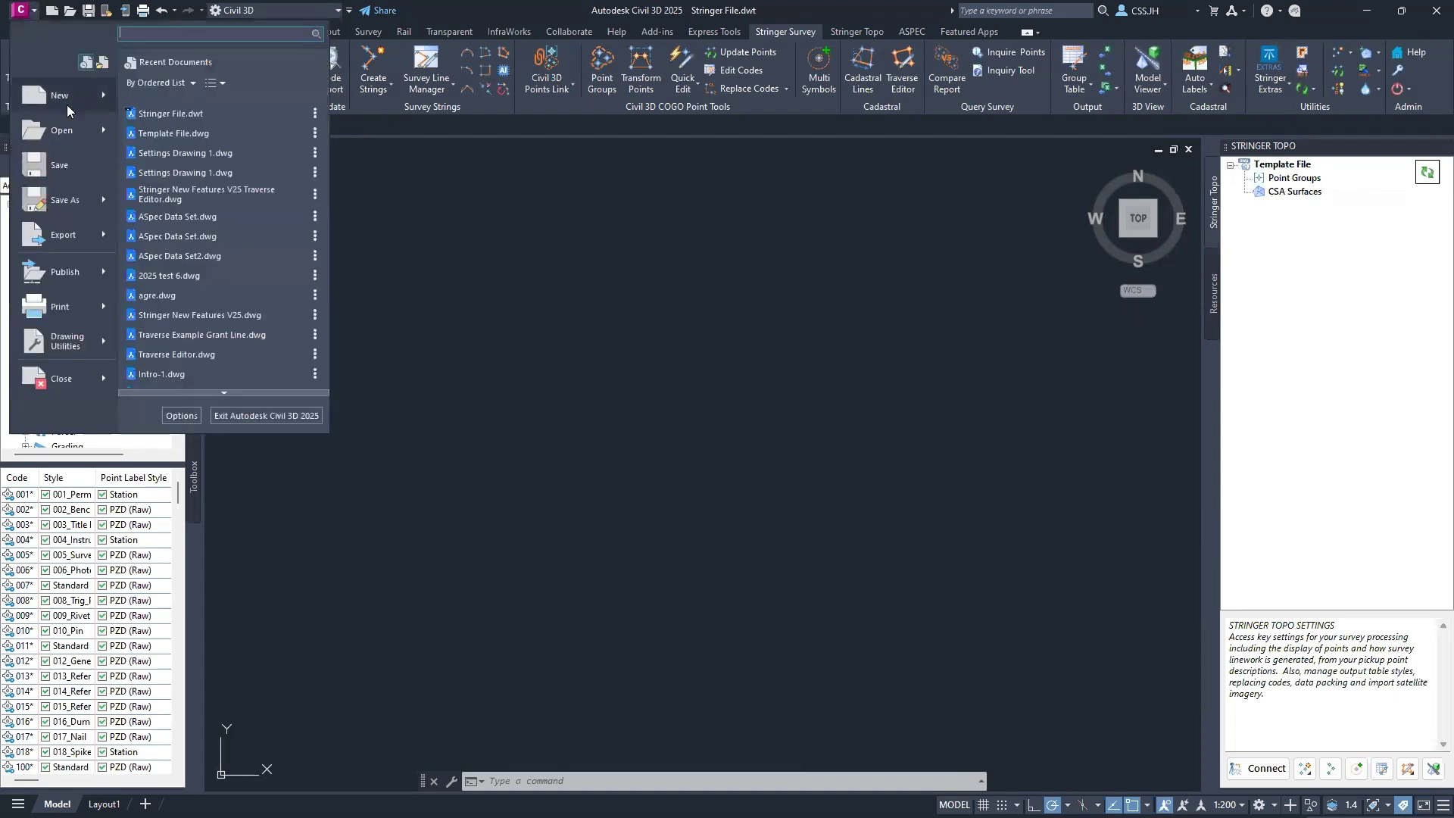
left_click(73, 210)
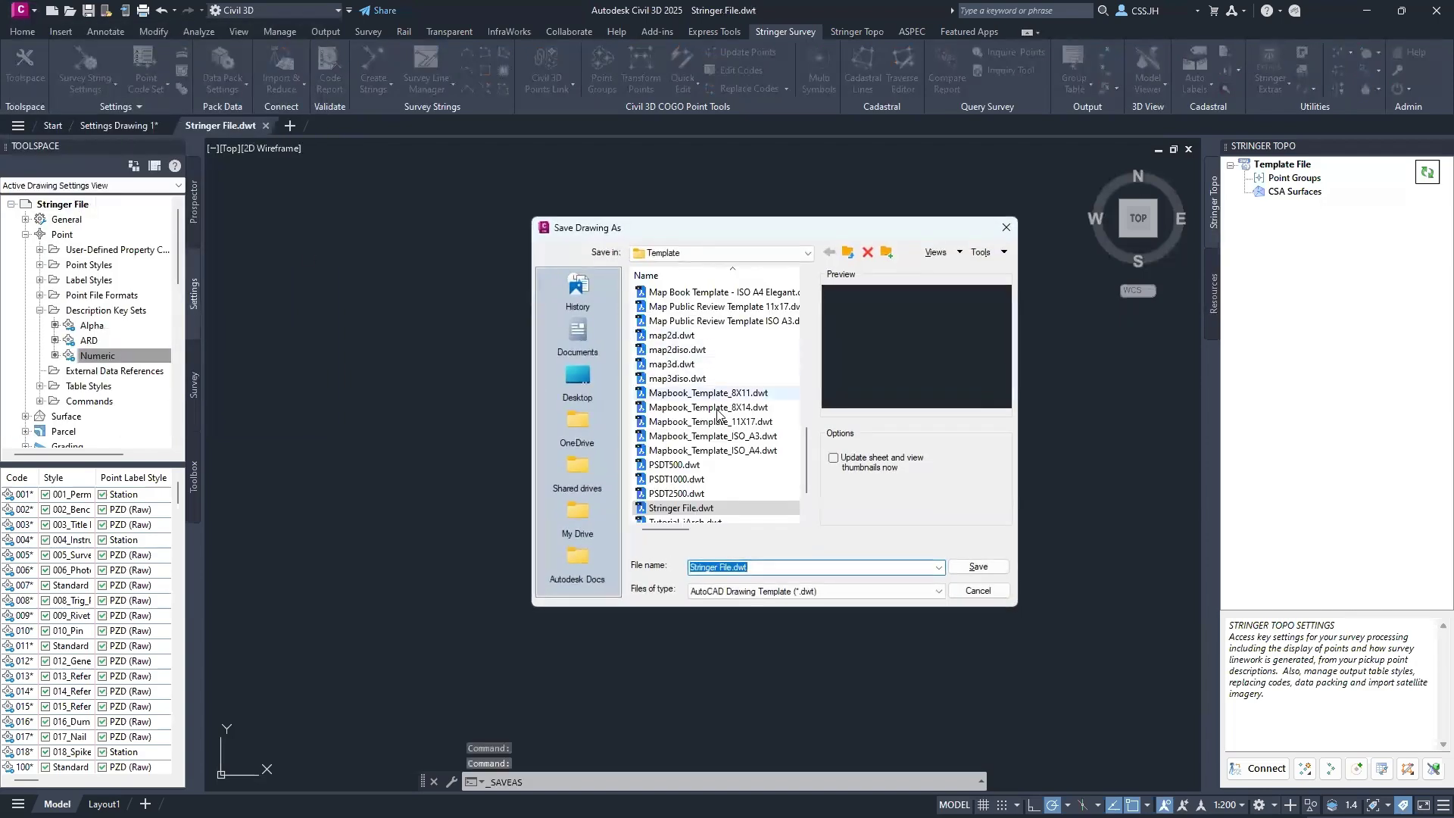
left_click(579, 379)
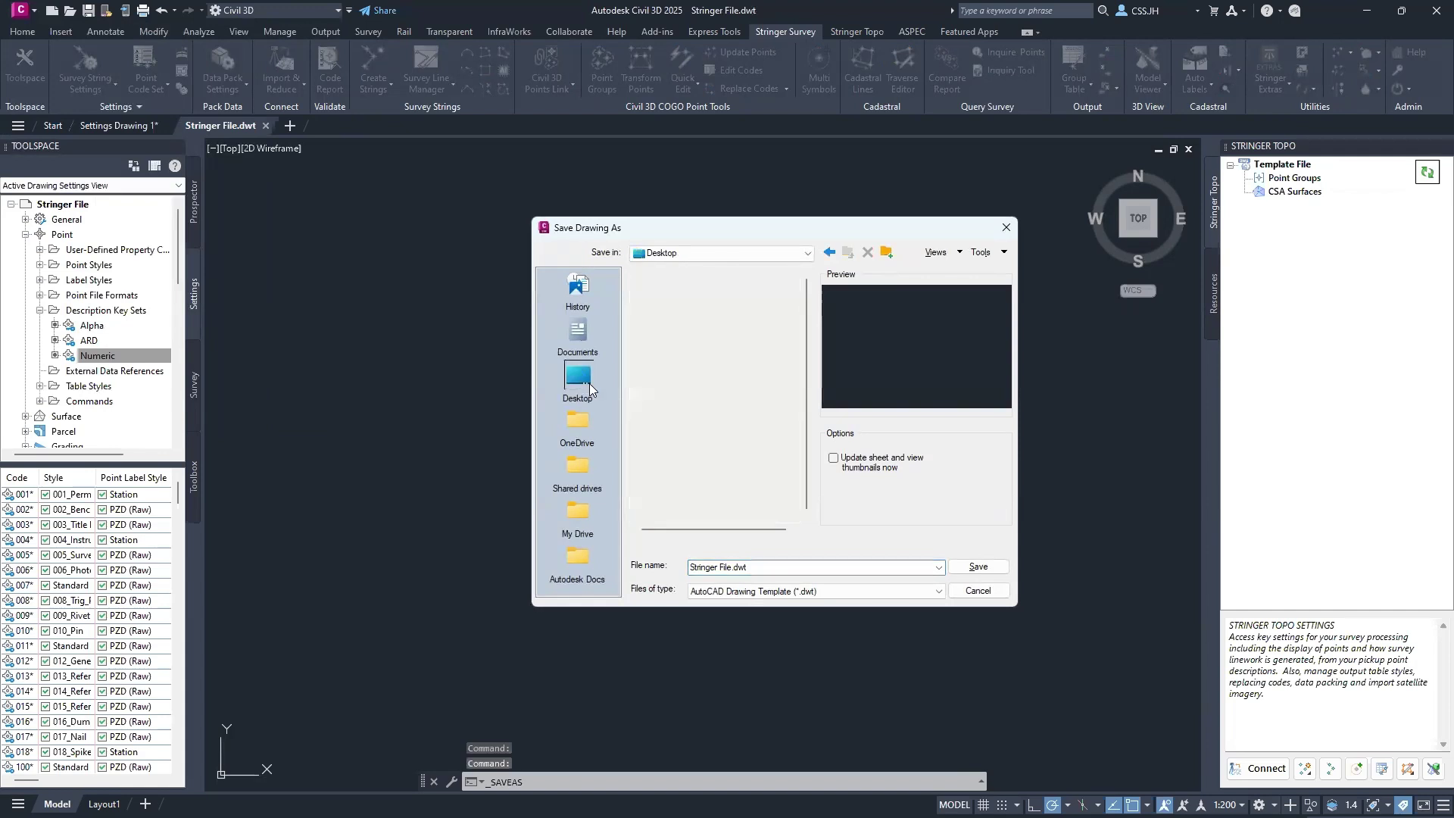
scroll(731, 413, "down", 4)
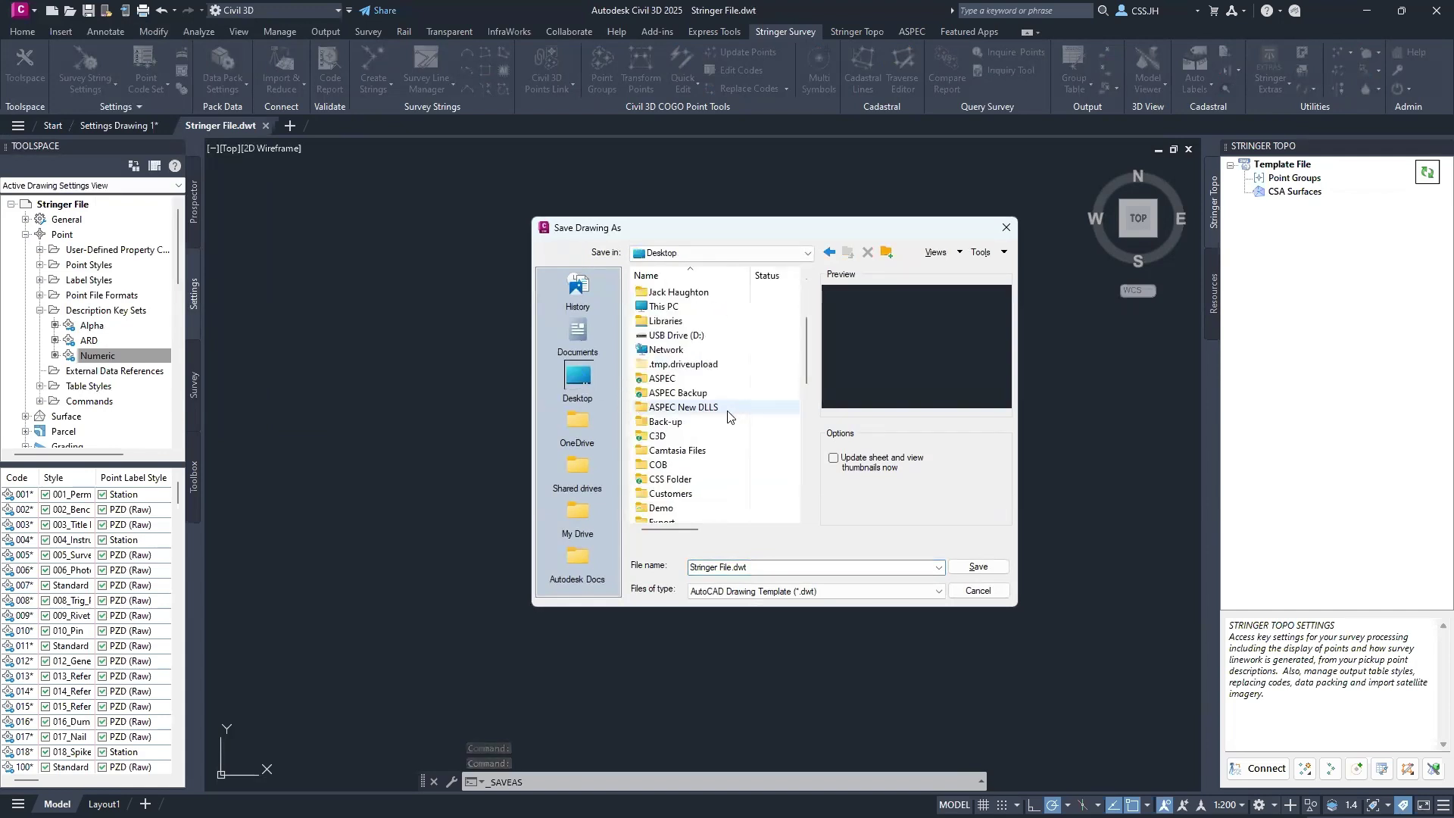
scroll(712, 394, "down", 2)
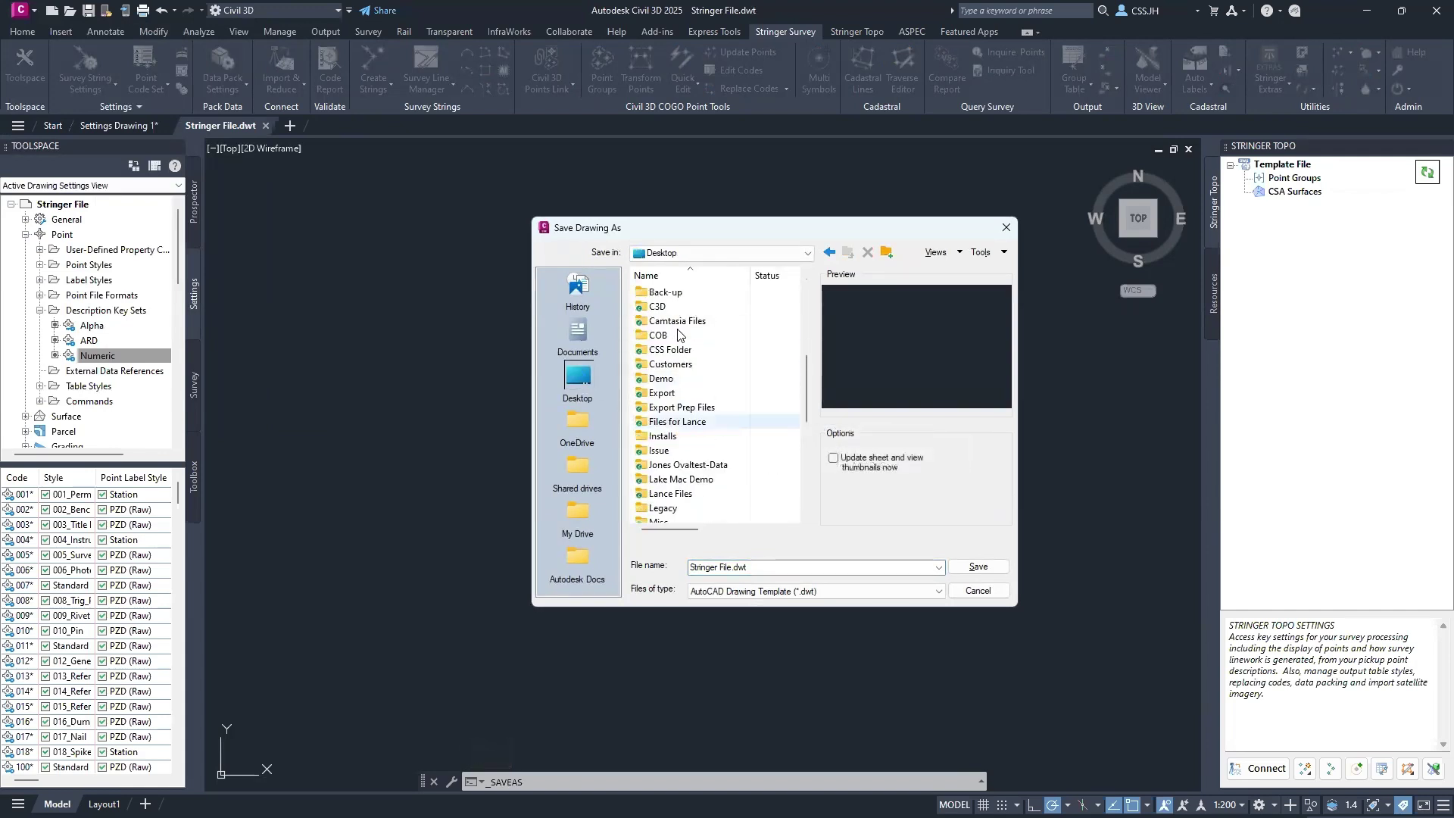
double_click(681, 350)
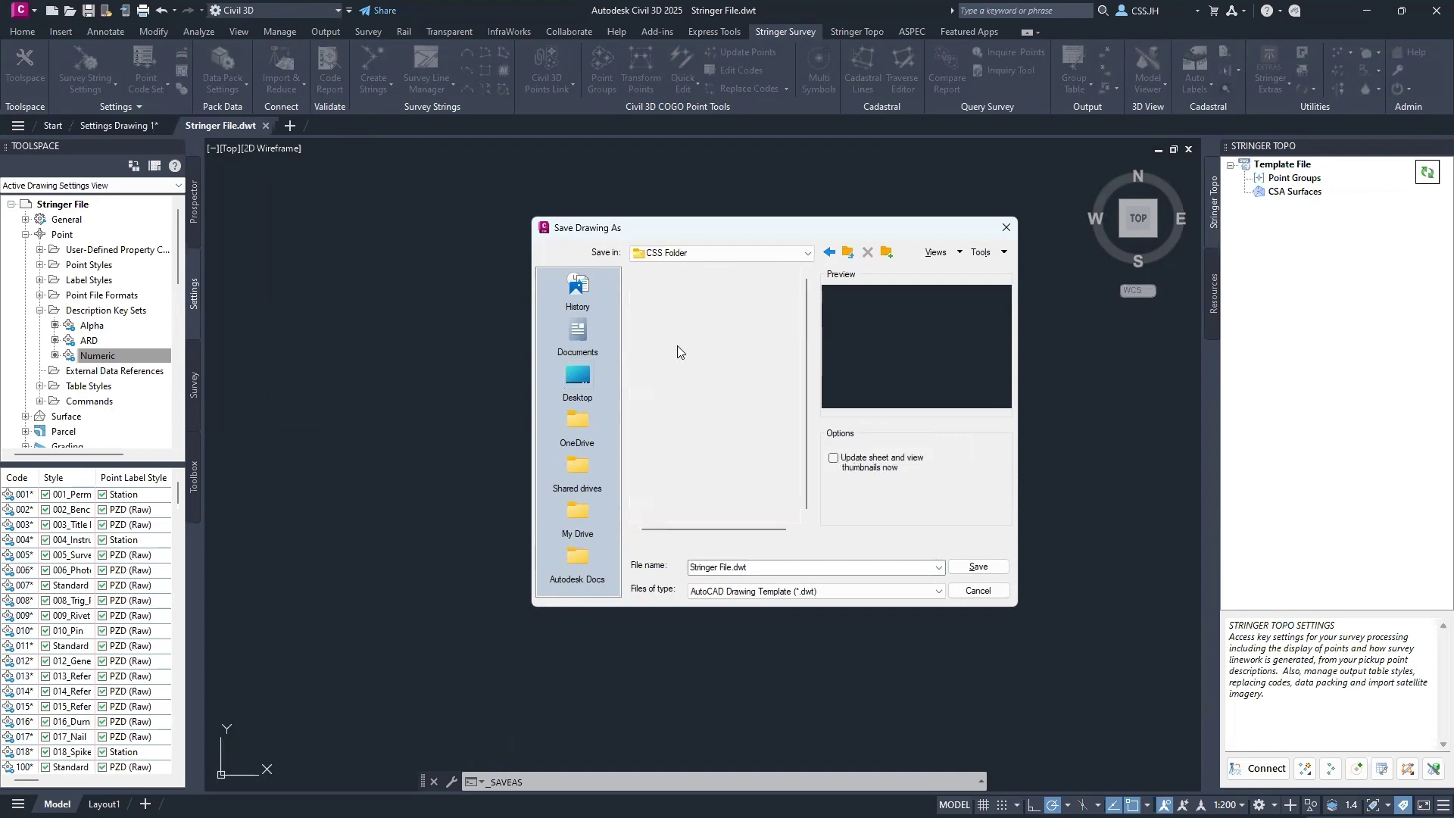
scroll(666, 440, "down", 3)
scroll(661, 455, "down", 3)
double_click(670, 458)
left_click(803, 591)
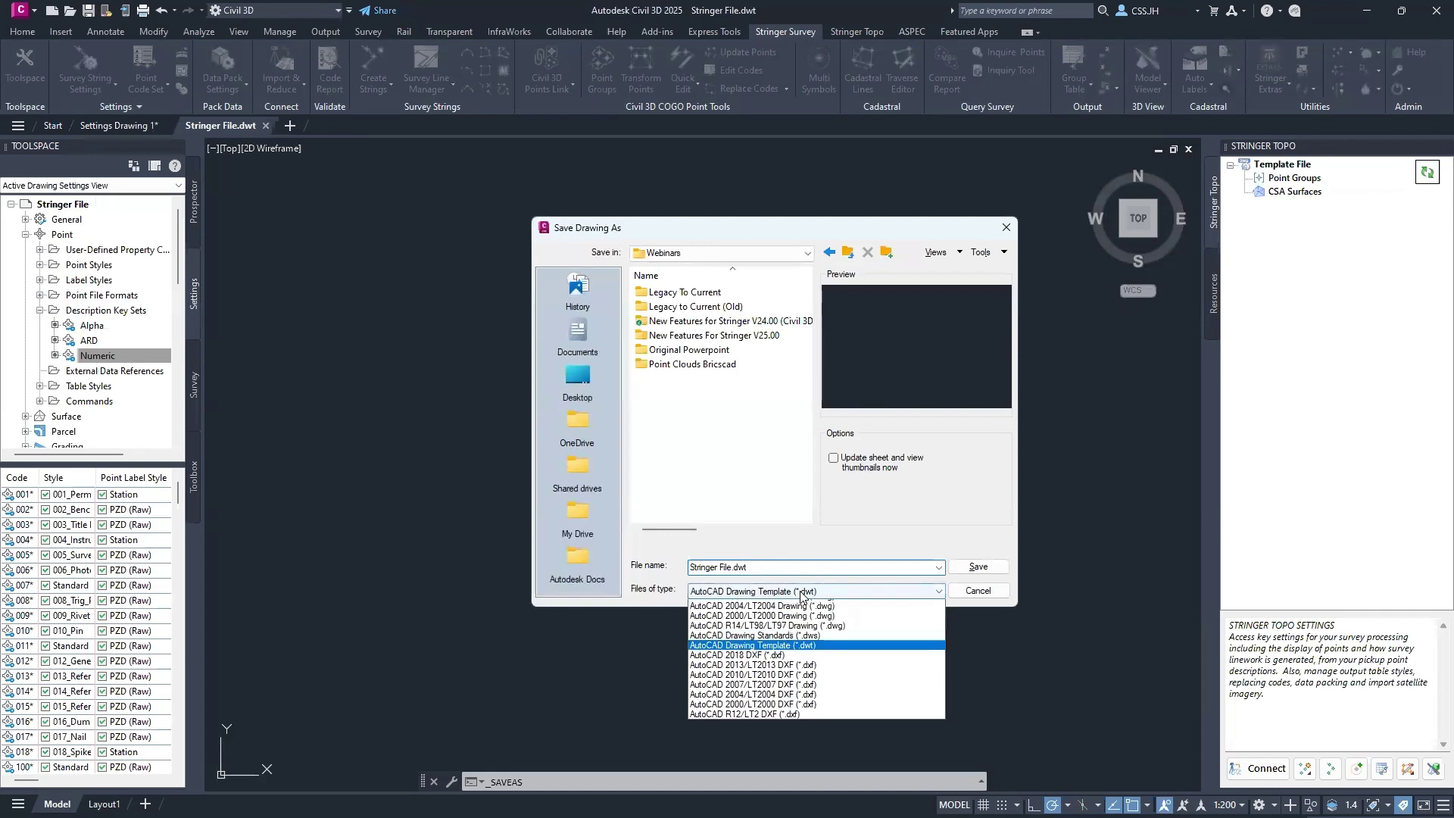
left_click(791, 605)
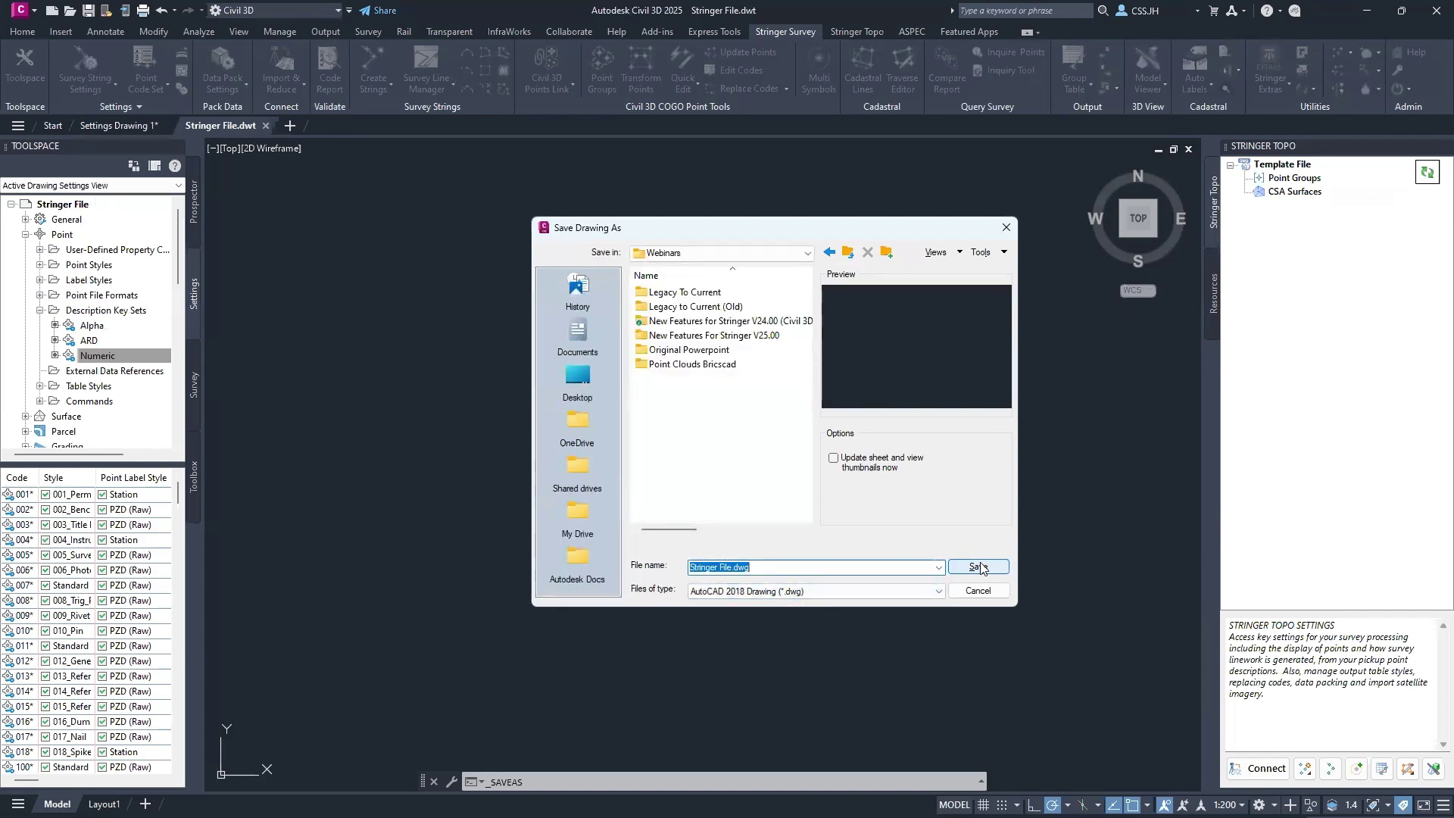
left_click(978, 568)
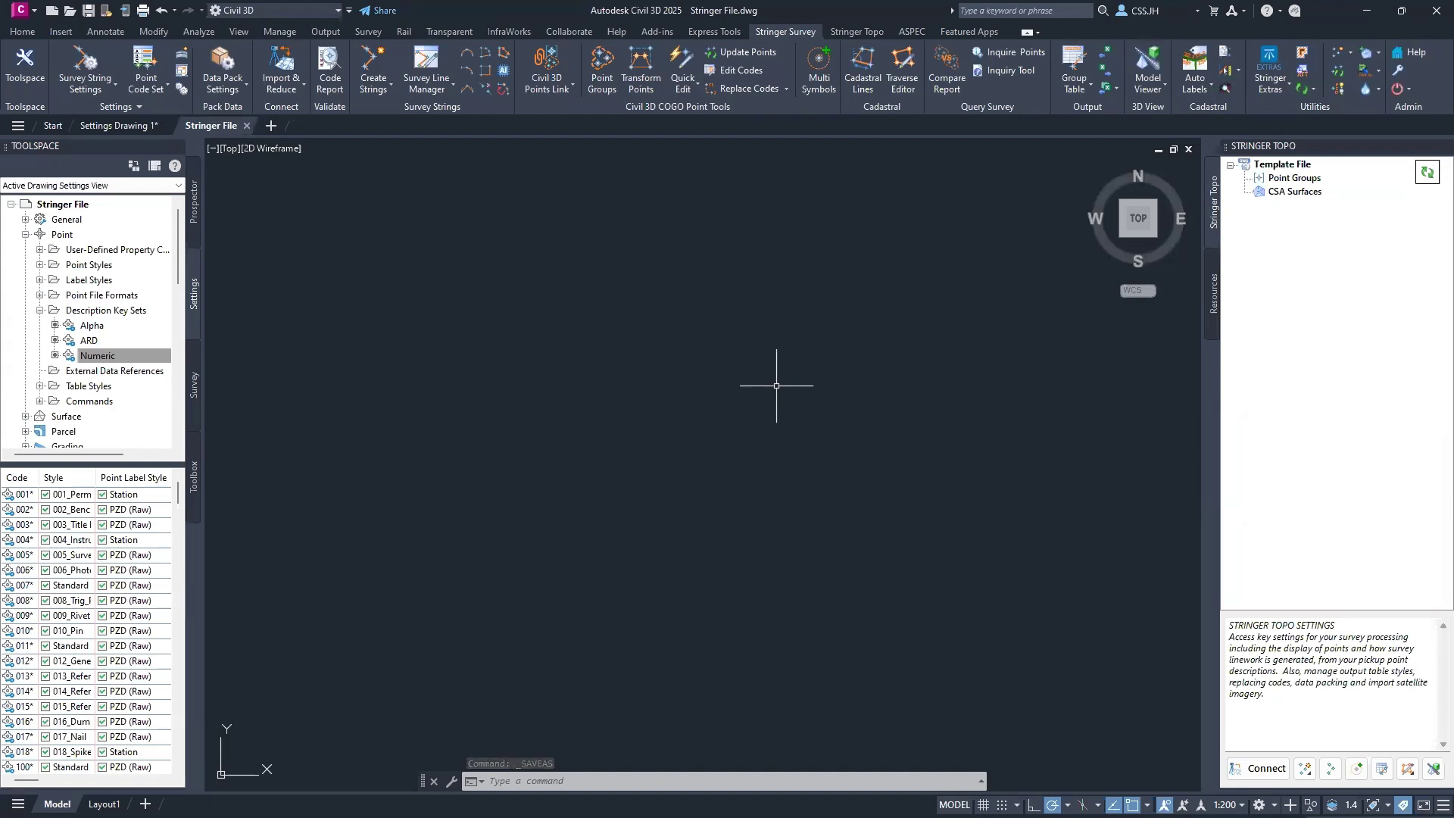
left_click(293, 63)
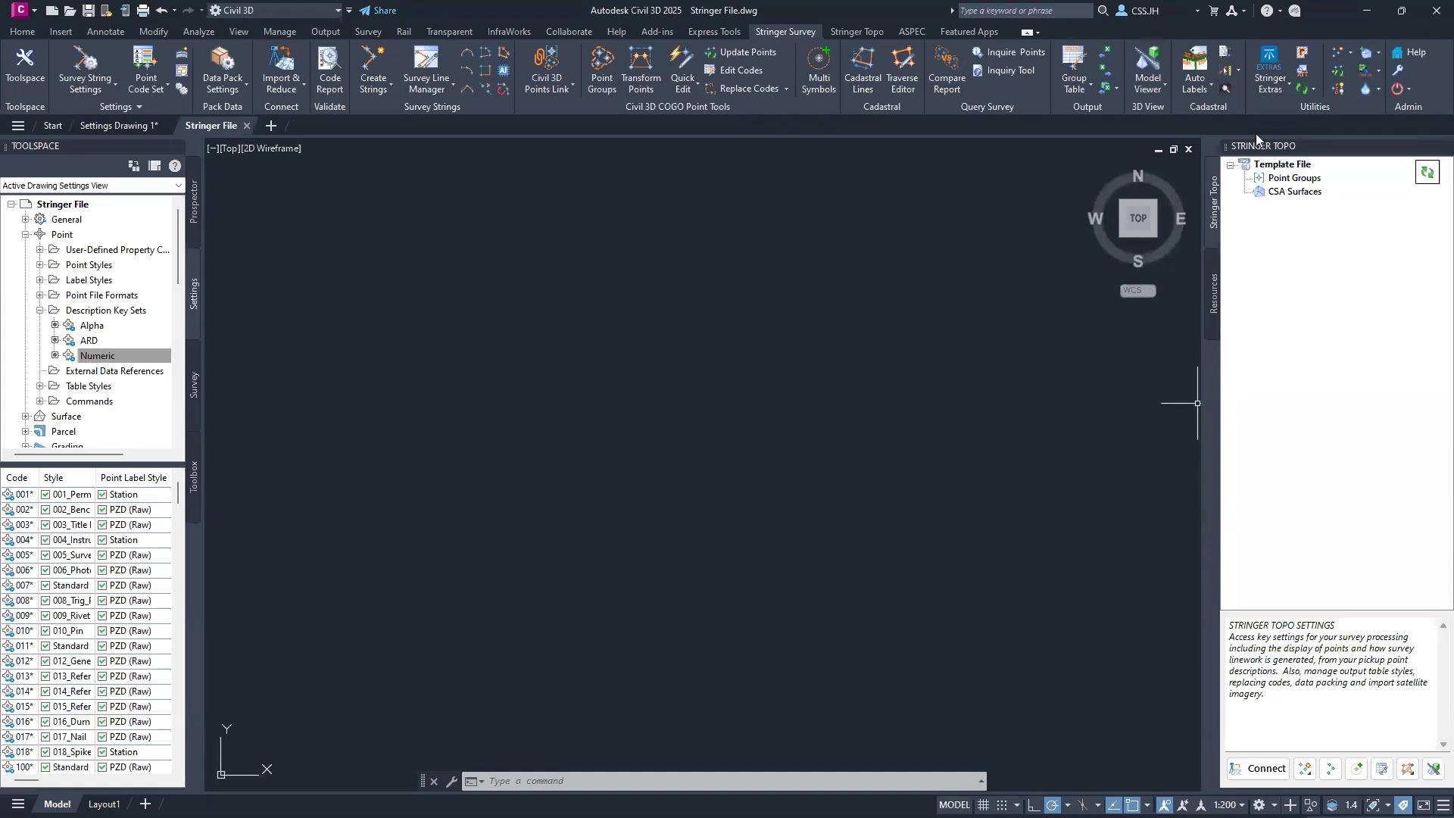
Step: Start a new Connect project and name it "Jones Oval"
left_click(1277, 775)
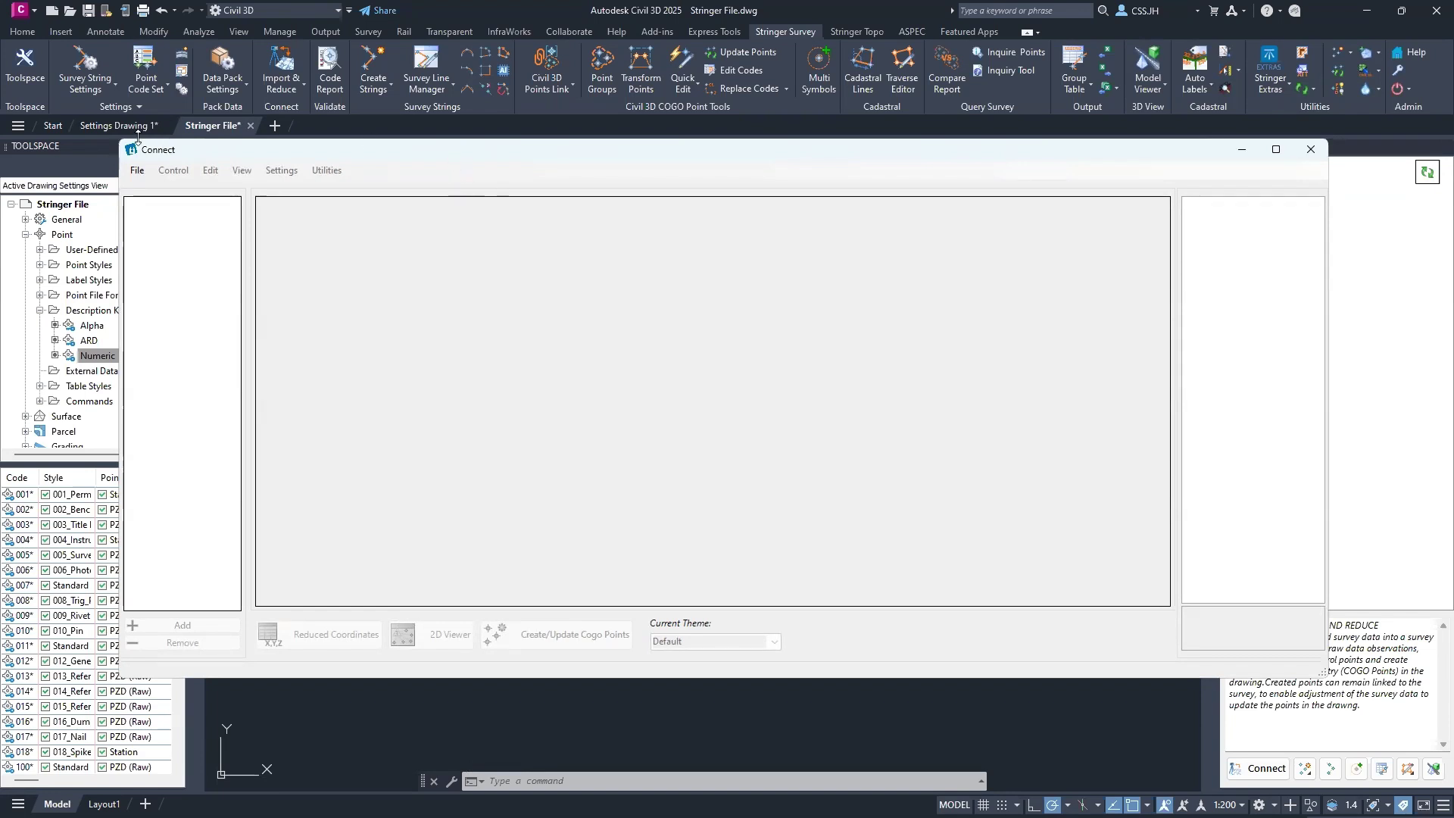
left_click(140, 172)
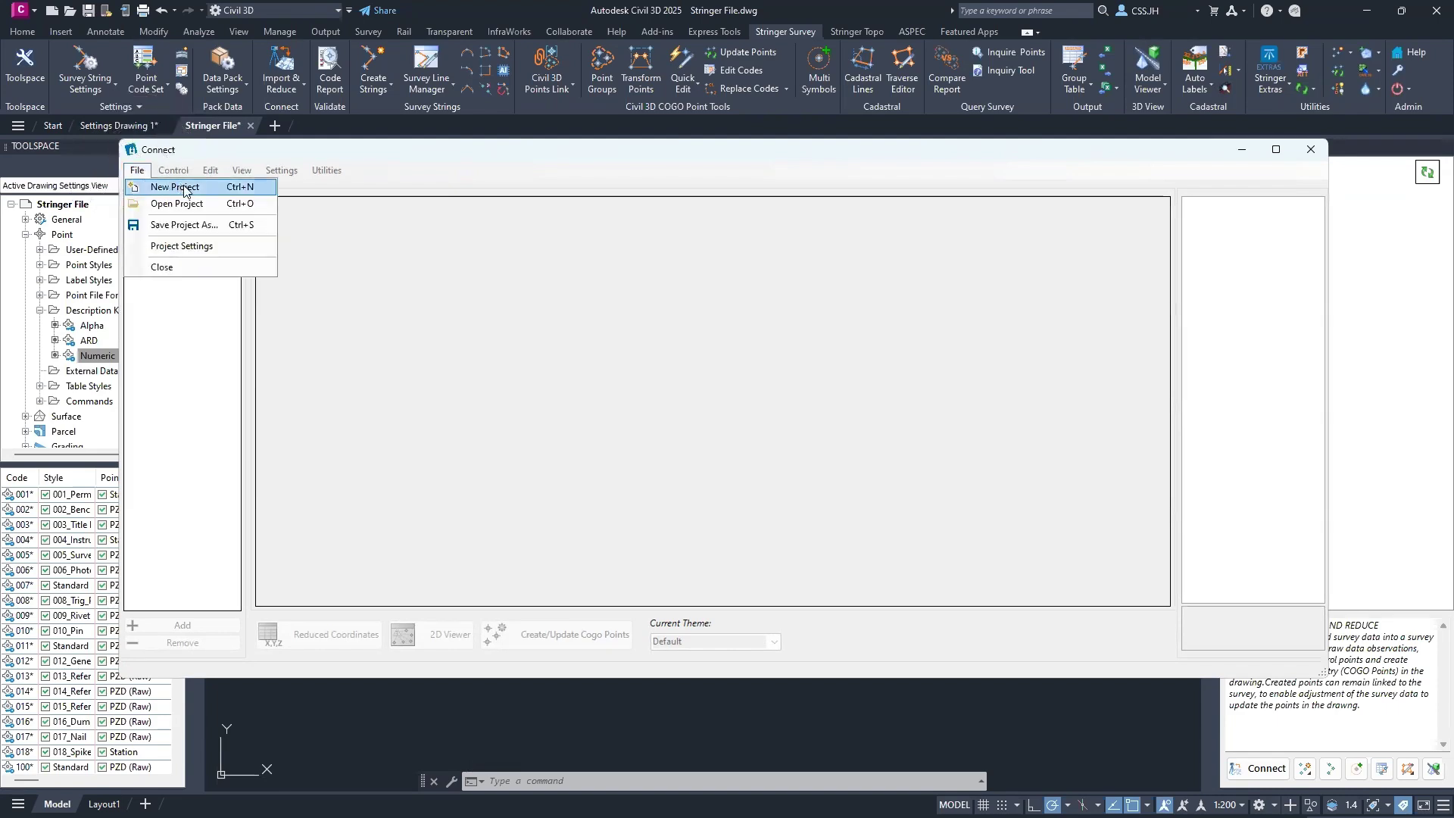
left_click(184, 189)
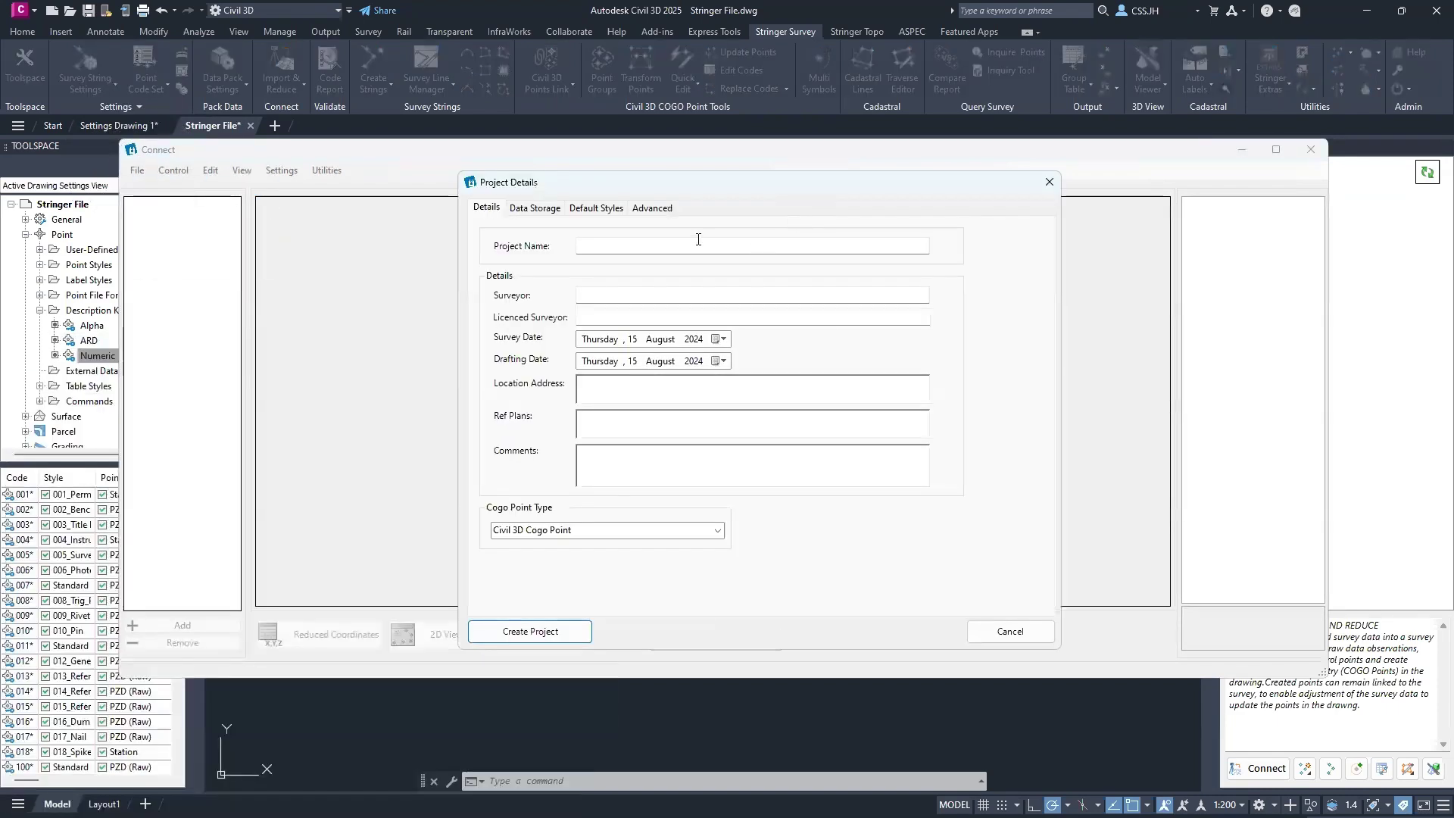
left_click(696, 242)
type("Jones Oval")
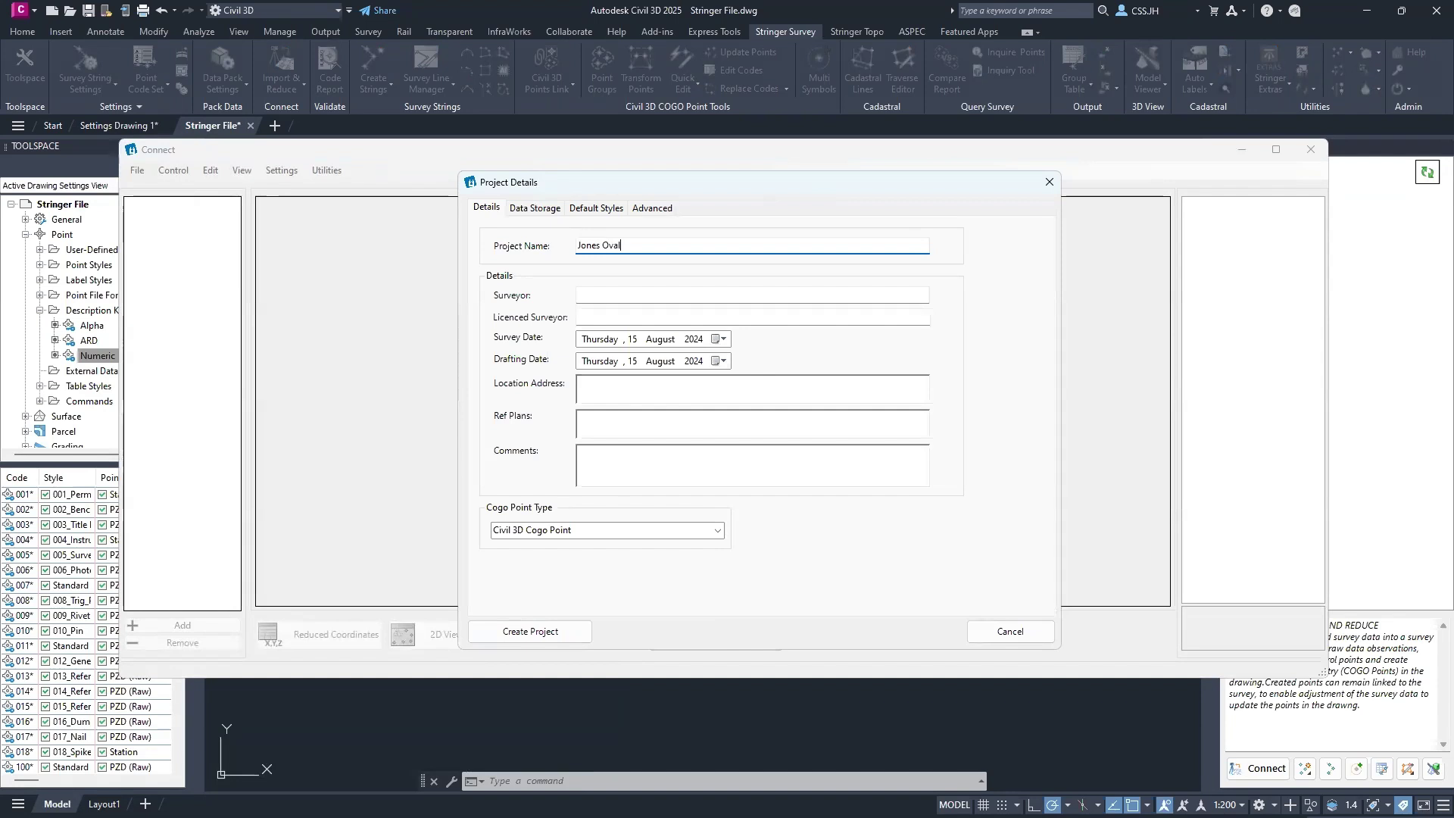
Step: Review the project's advanced and default style settings, trying Numeric Codes as the numeric code set before restoring Numeric (Individual Layers)
left_click(652, 209)
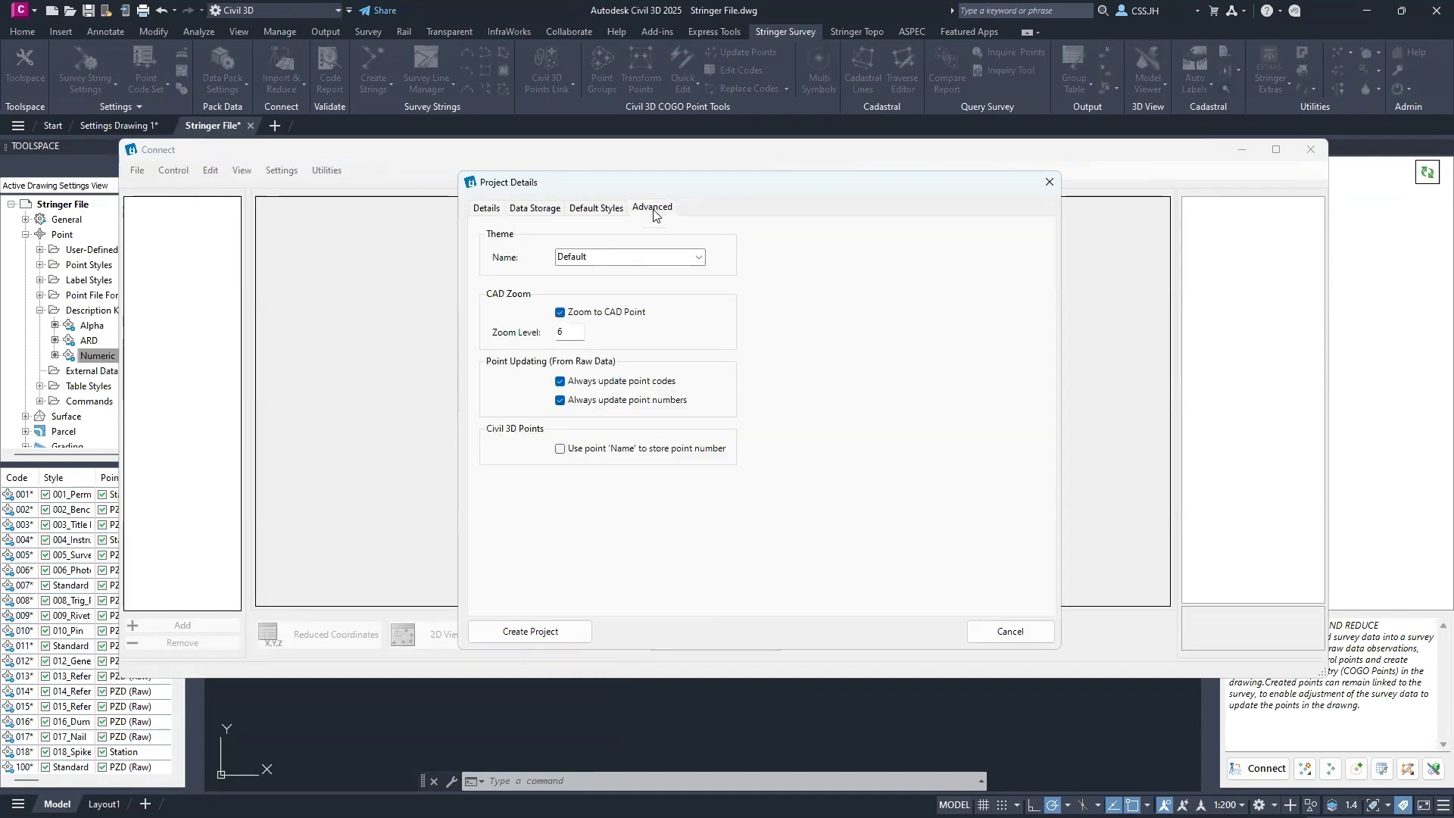
left_click(594, 209)
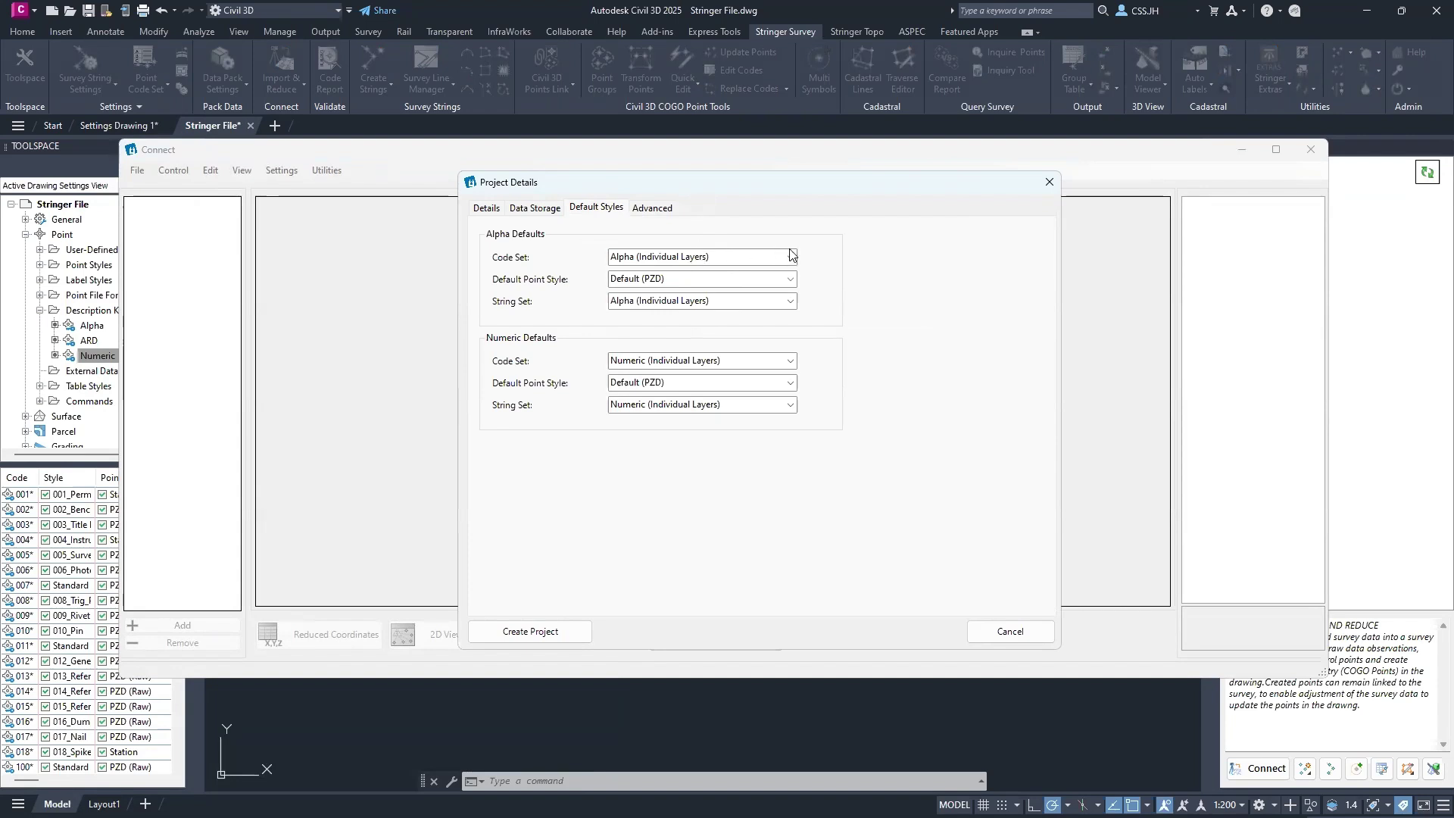
left_click(792, 360)
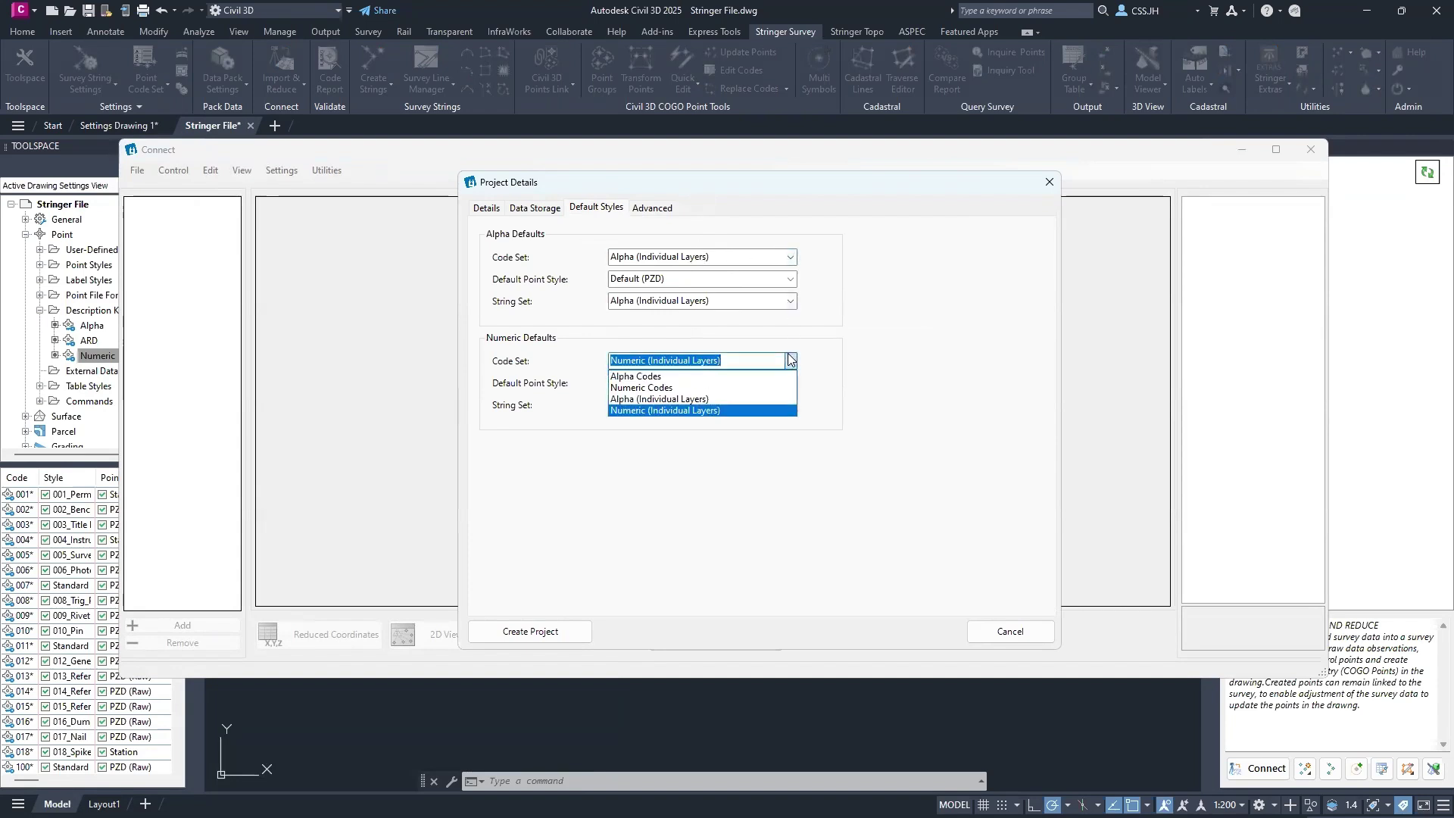
left_click(705, 387)
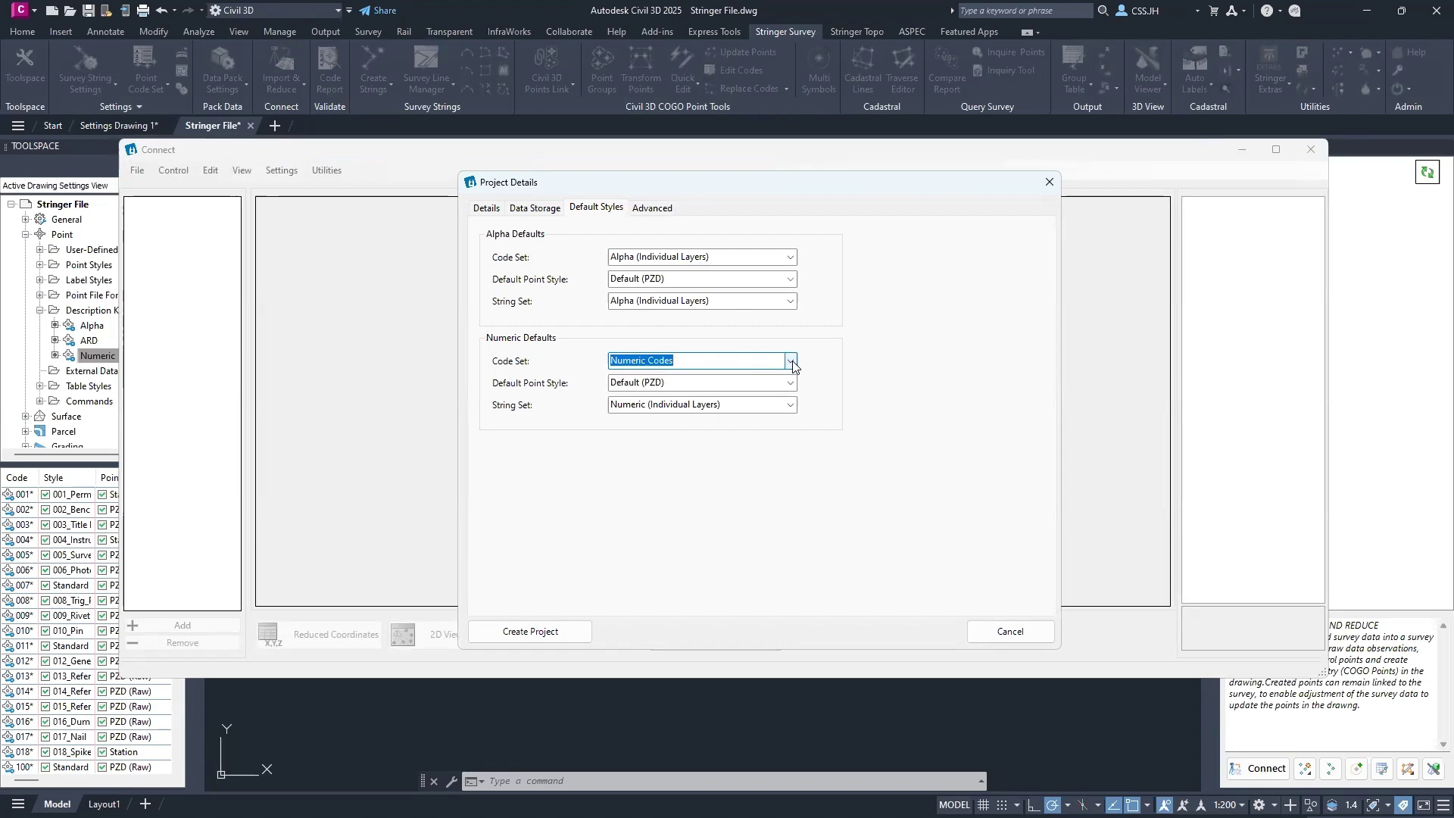
left_click(793, 361)
left_click(785, 413)
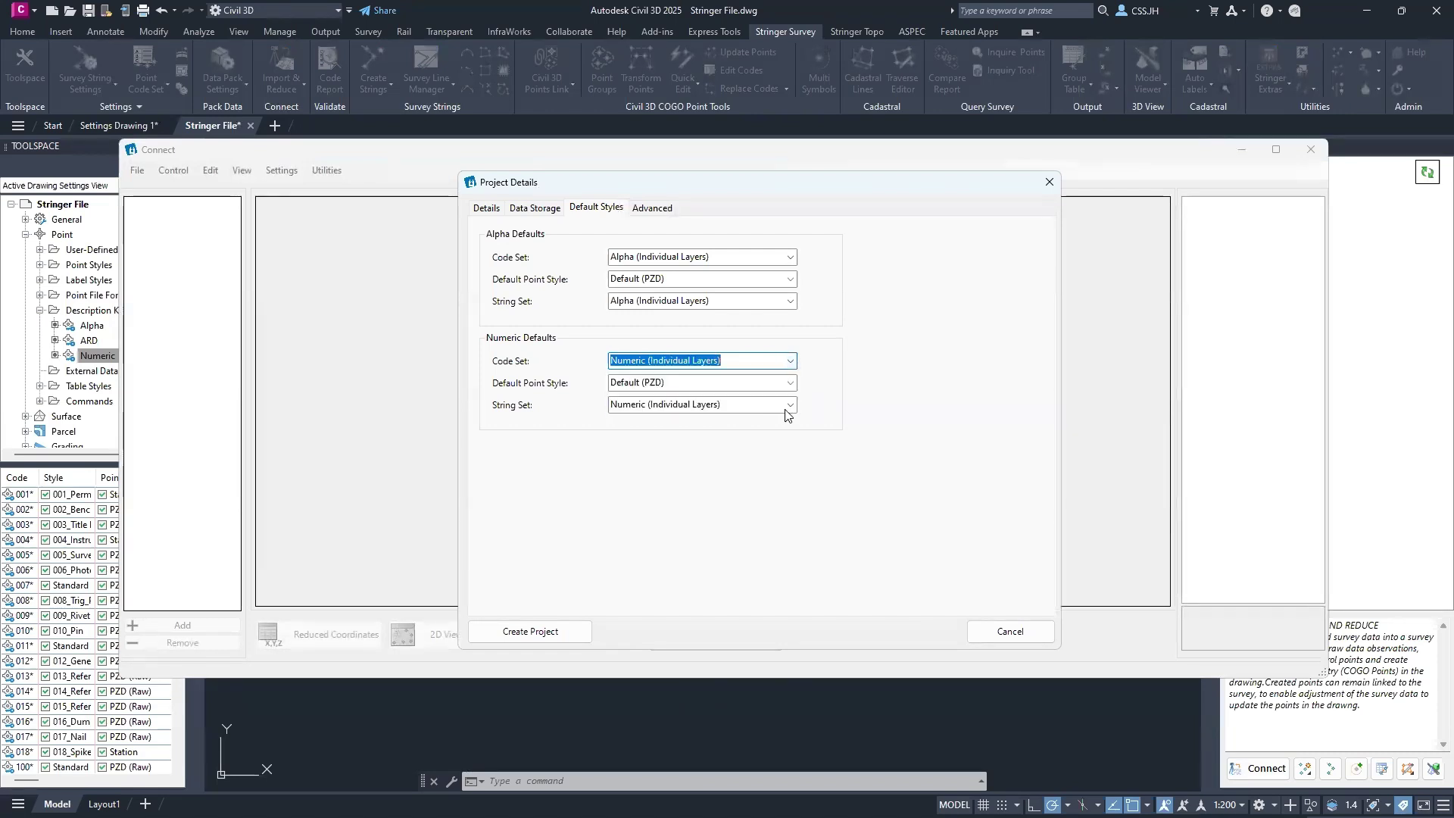
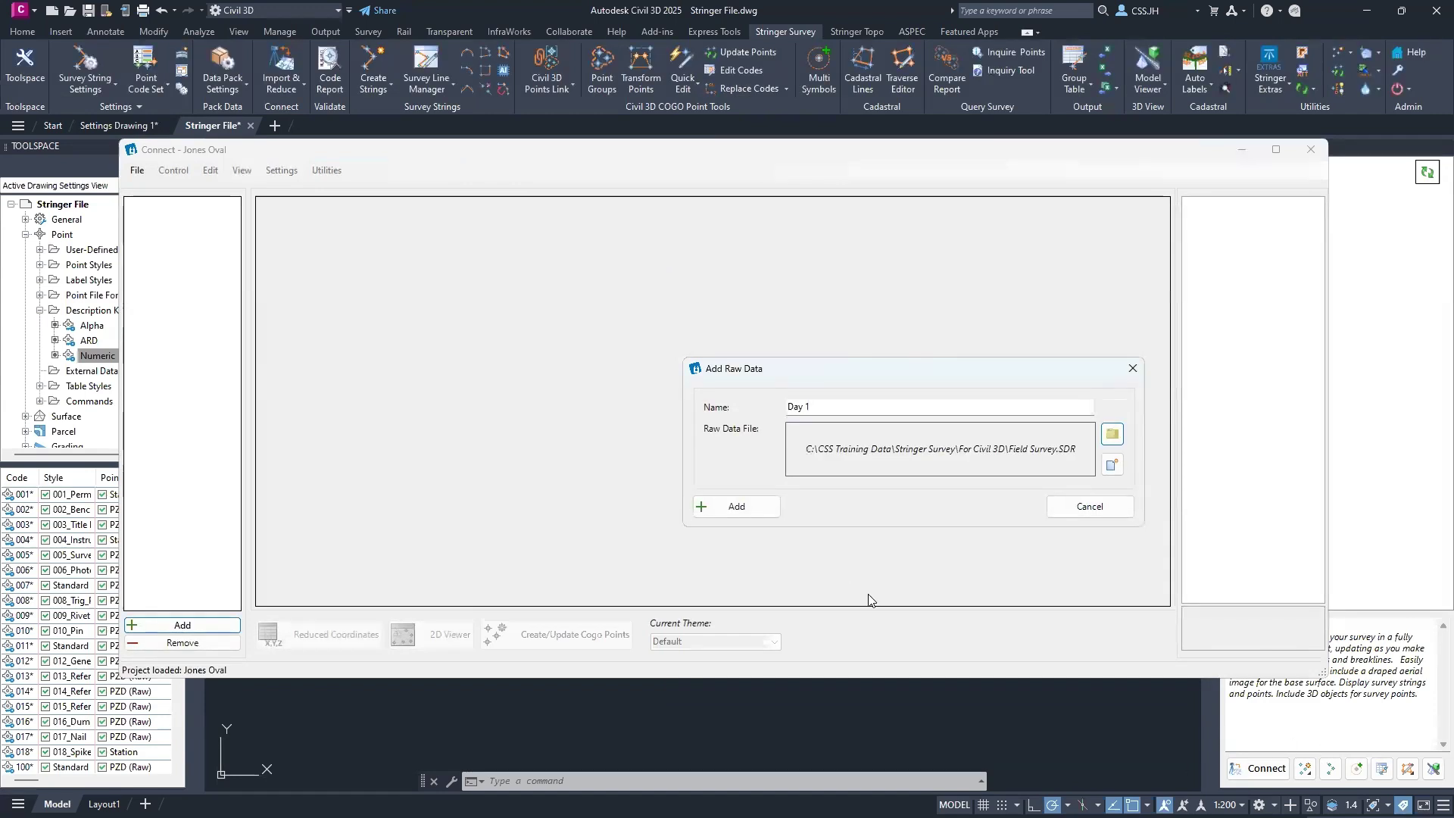
Step: Add the Field Survey.SDR raw data to the project as Day 1 and create COGO points from it
left_click(750, 508)
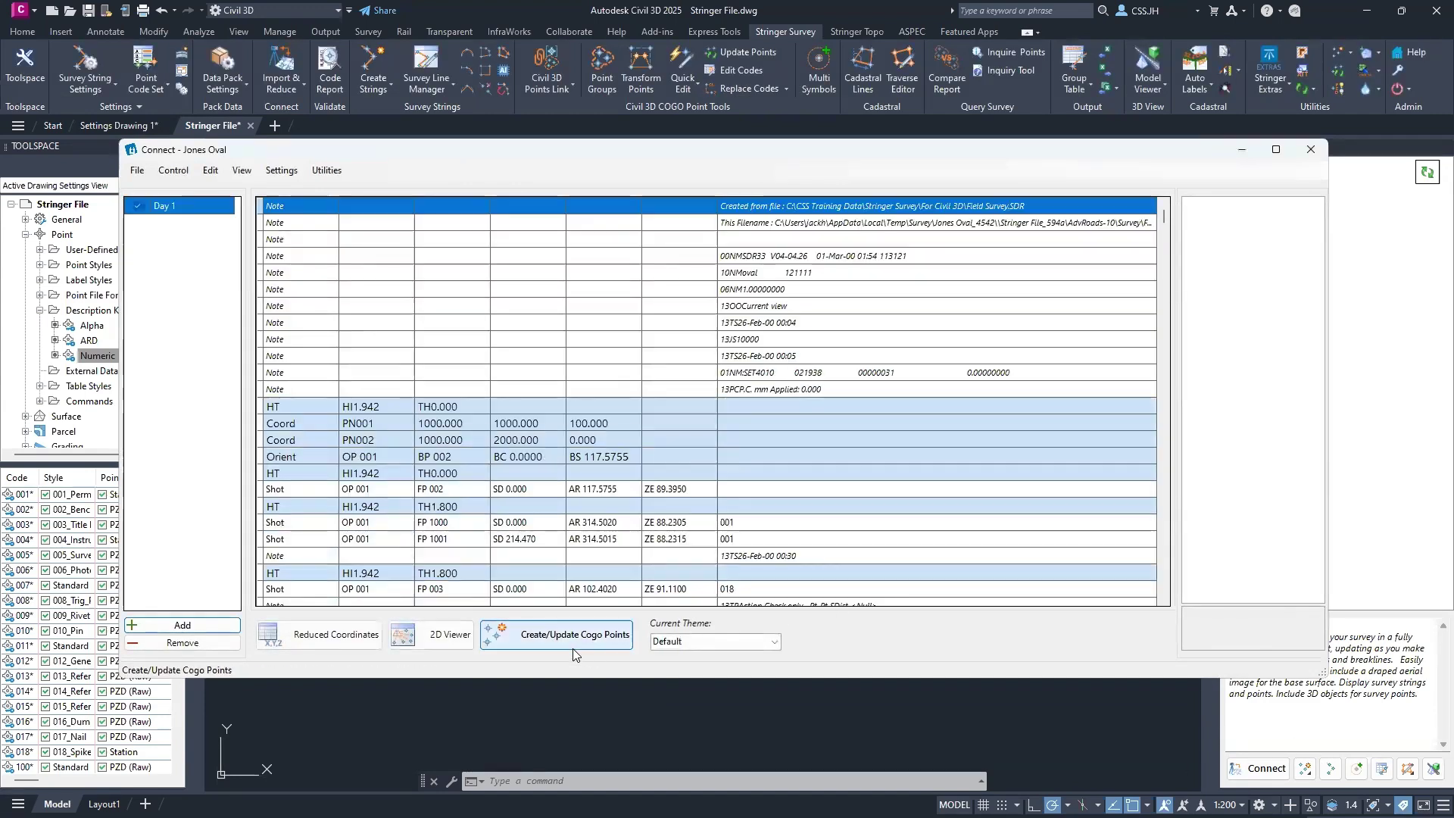
left_click(553, 638)
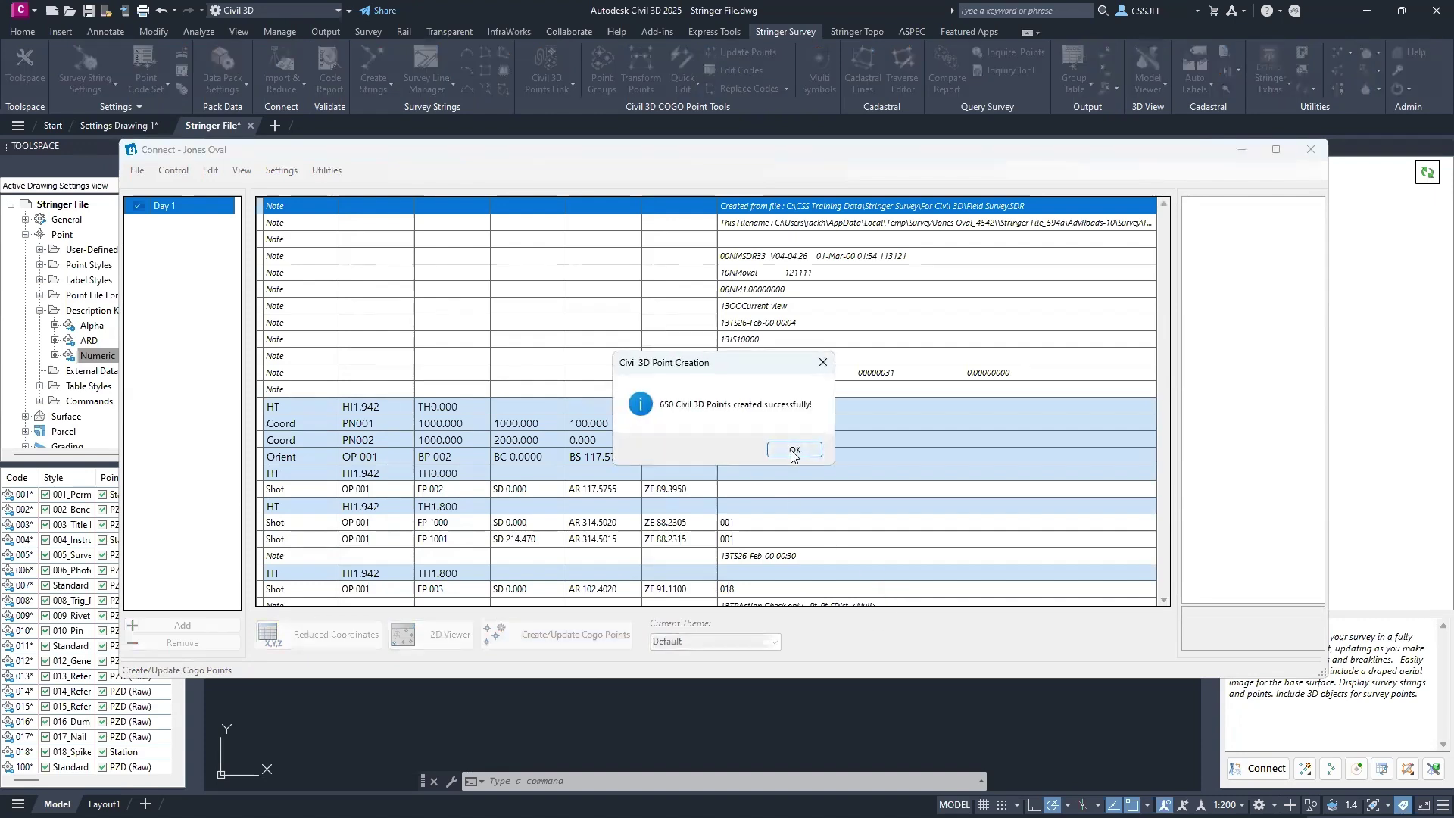
left_click(789, 451)
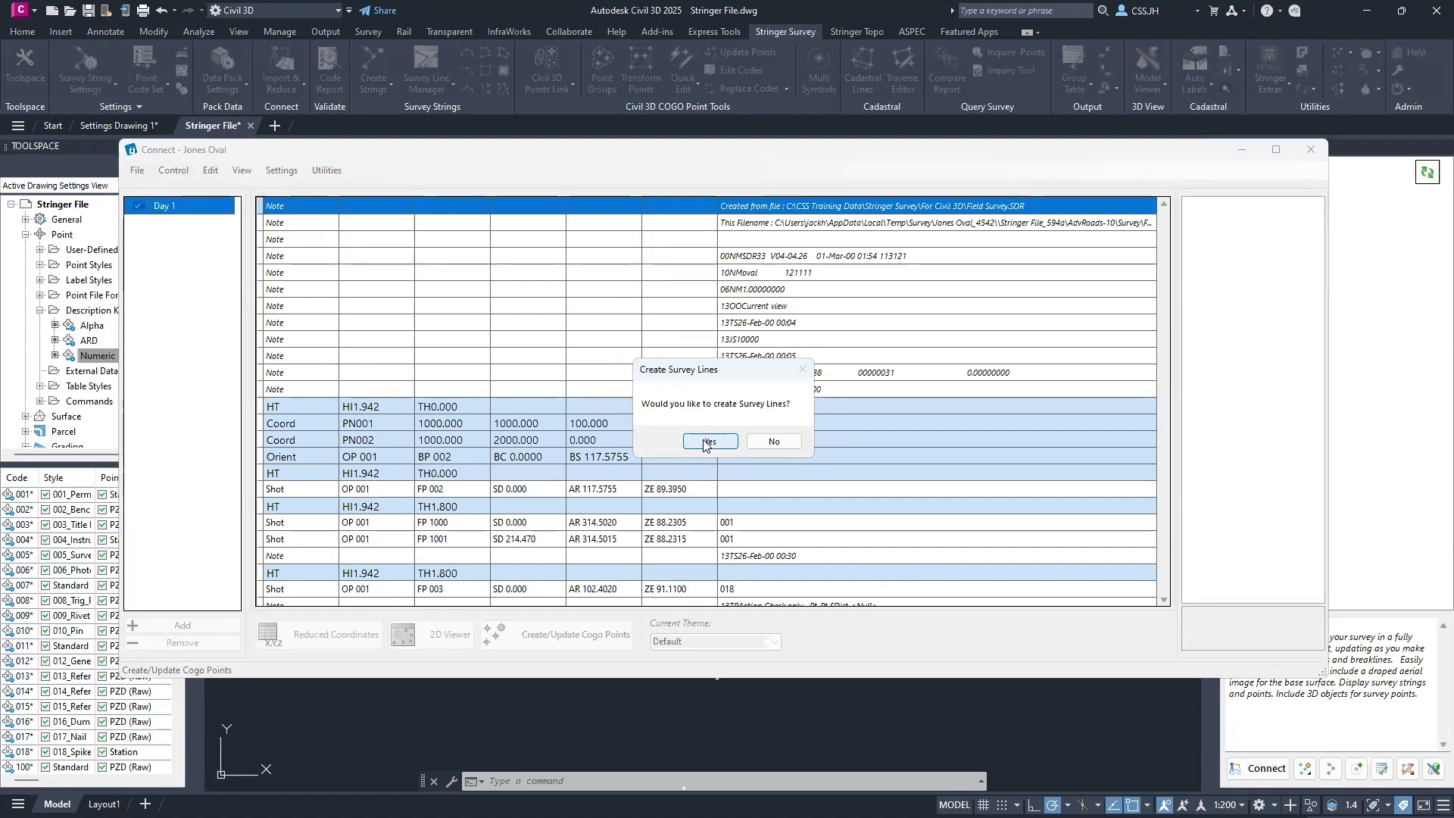
Step: Agree to create survey lines and have the missing COGO point layers created automatically
left_click(774, 442)
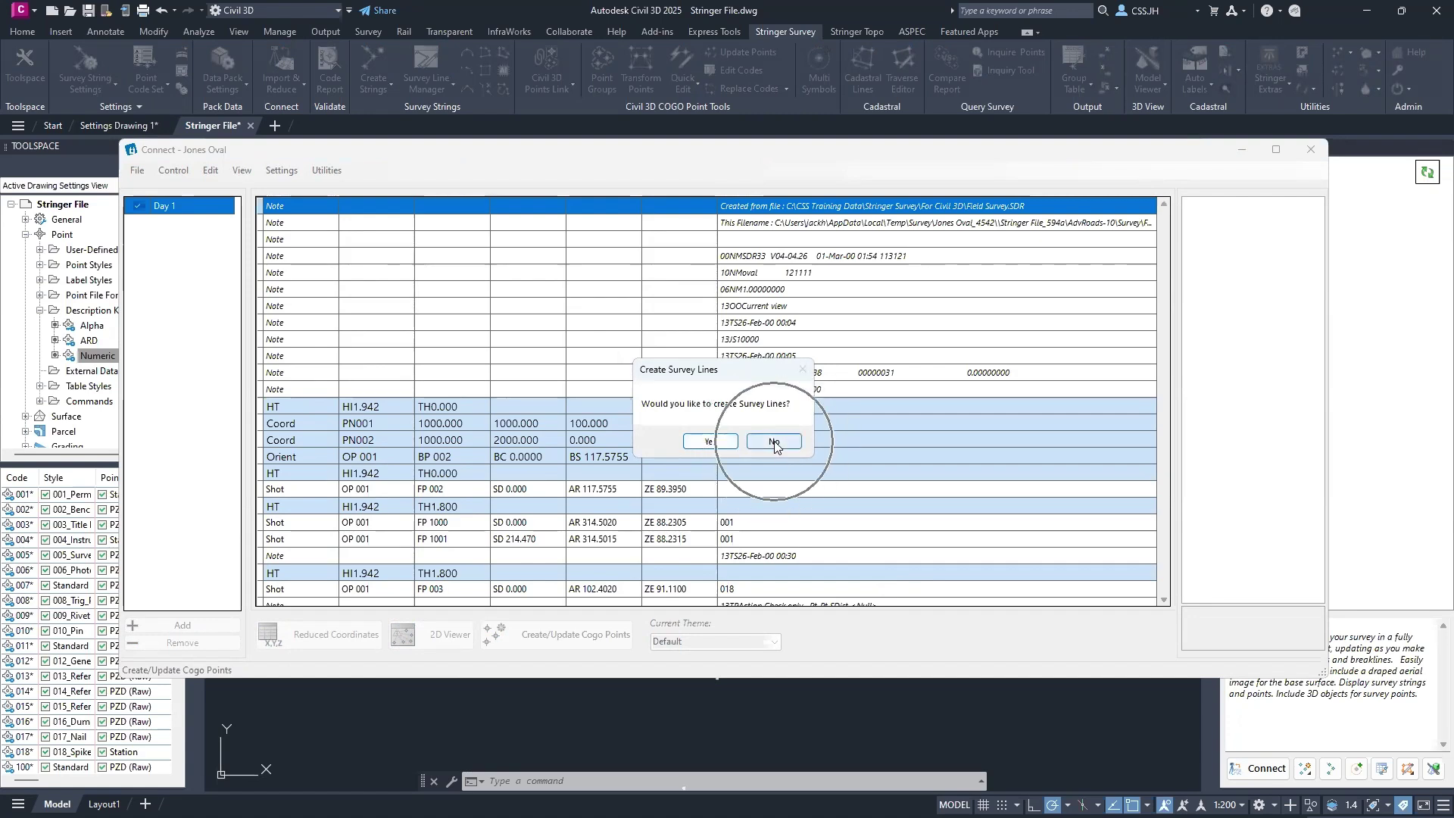
left_click(375, 61)
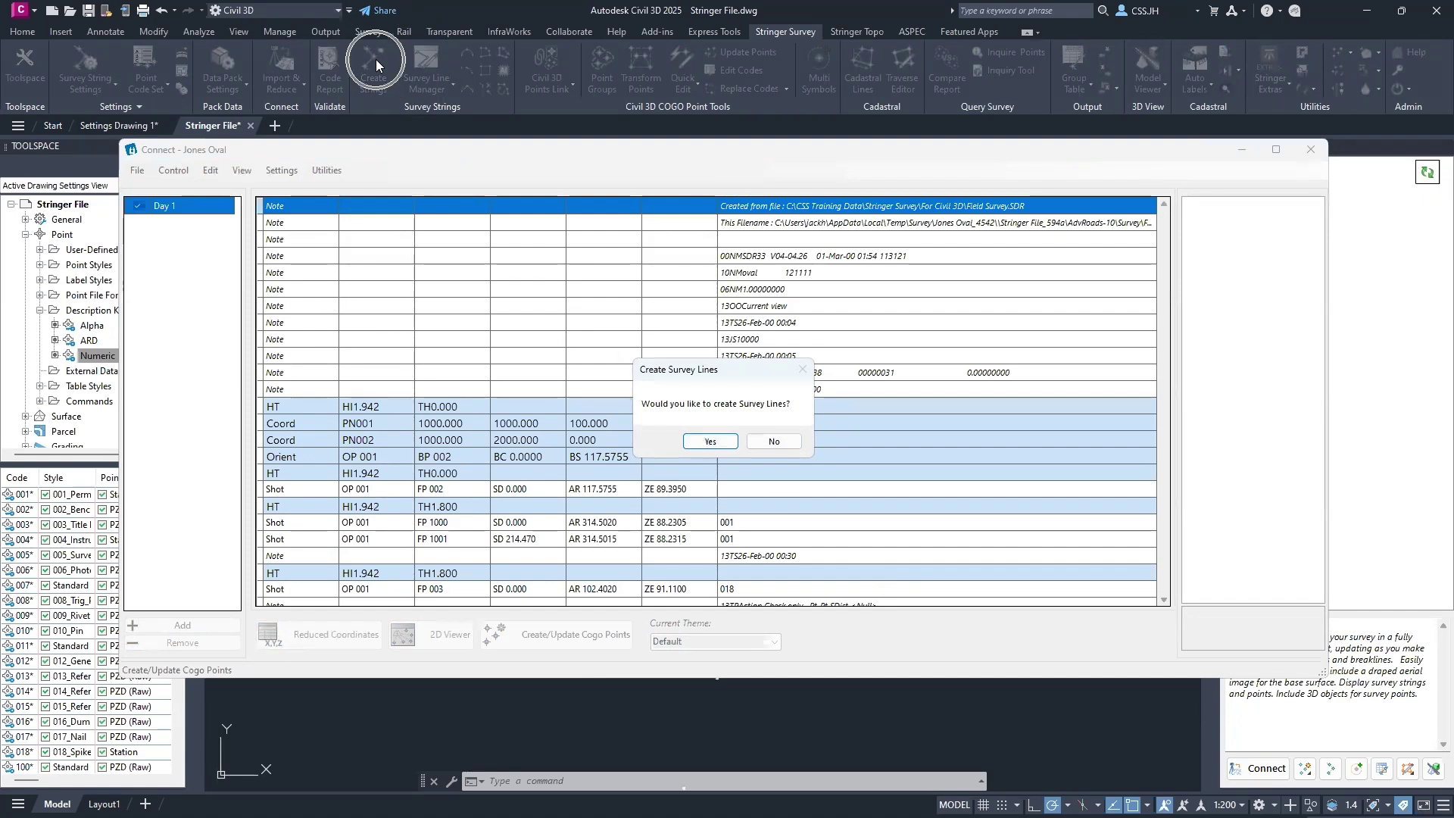
left_click(710, 442)
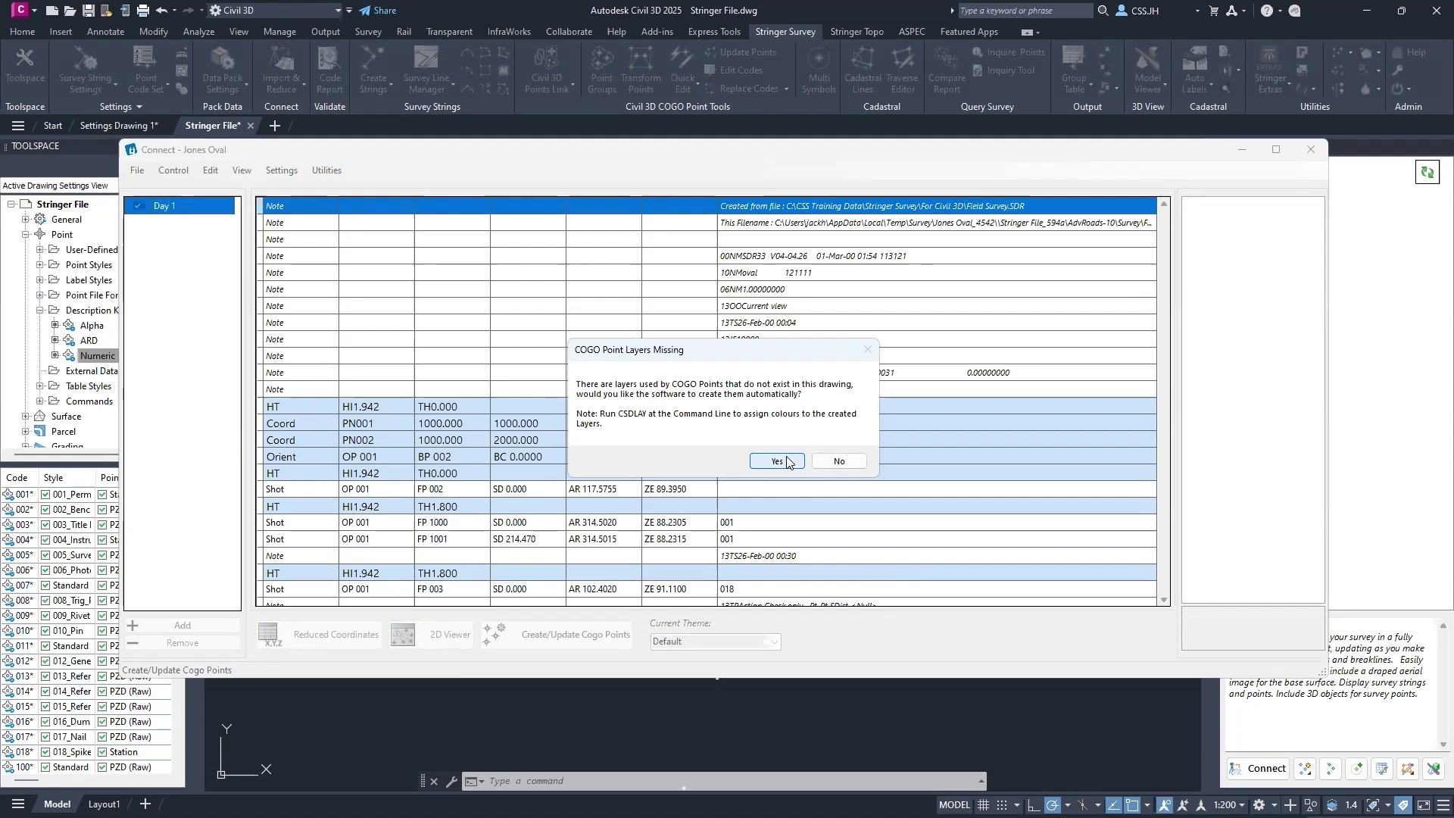
left_click(778, 461)
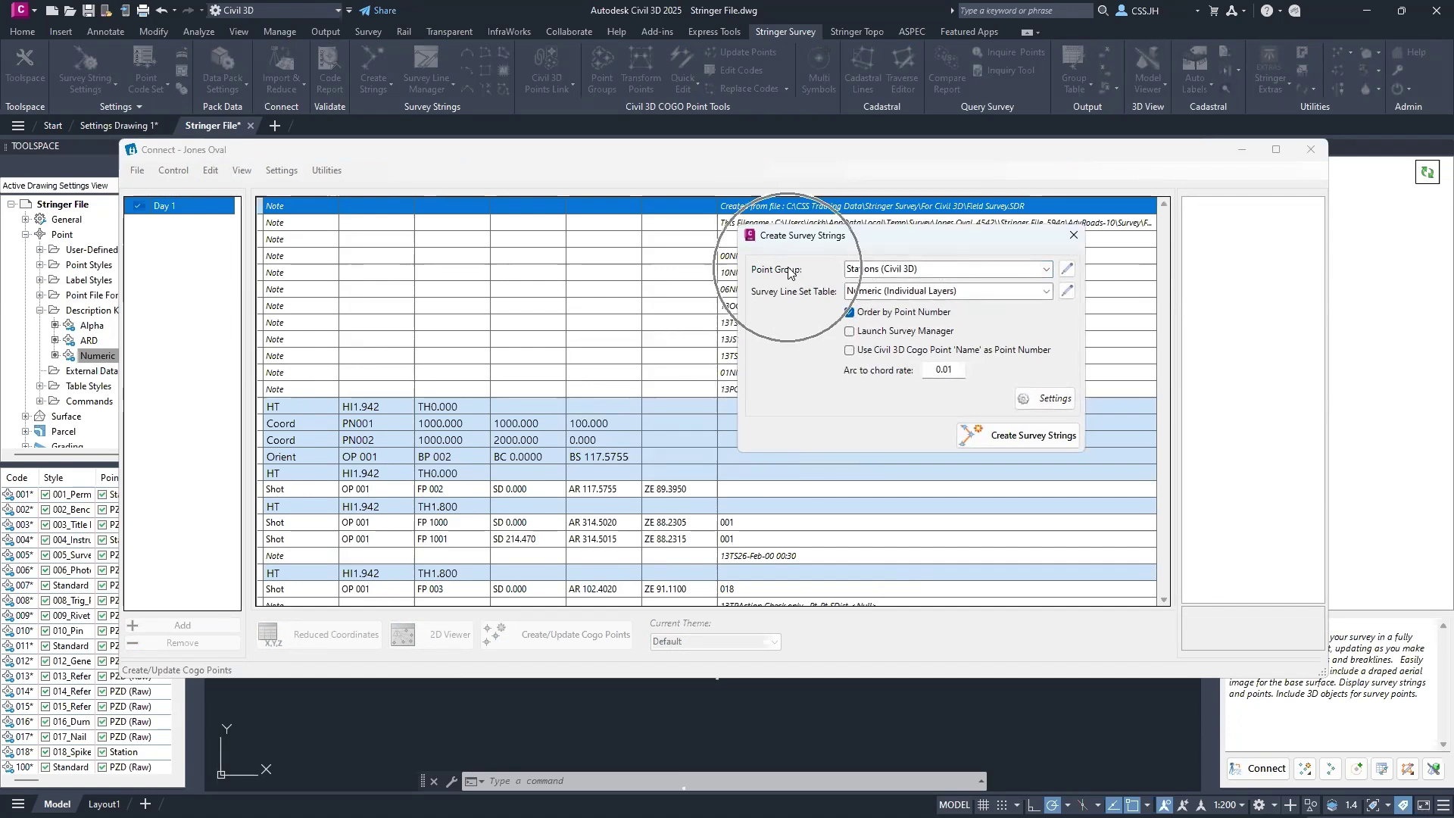
Step: Create survey strings from the Contourable (Civil 3D) point group, using NS as the Civil 3D surface and keeping the breakline file option
left_click(1045, 271)
left_click(902, 319)
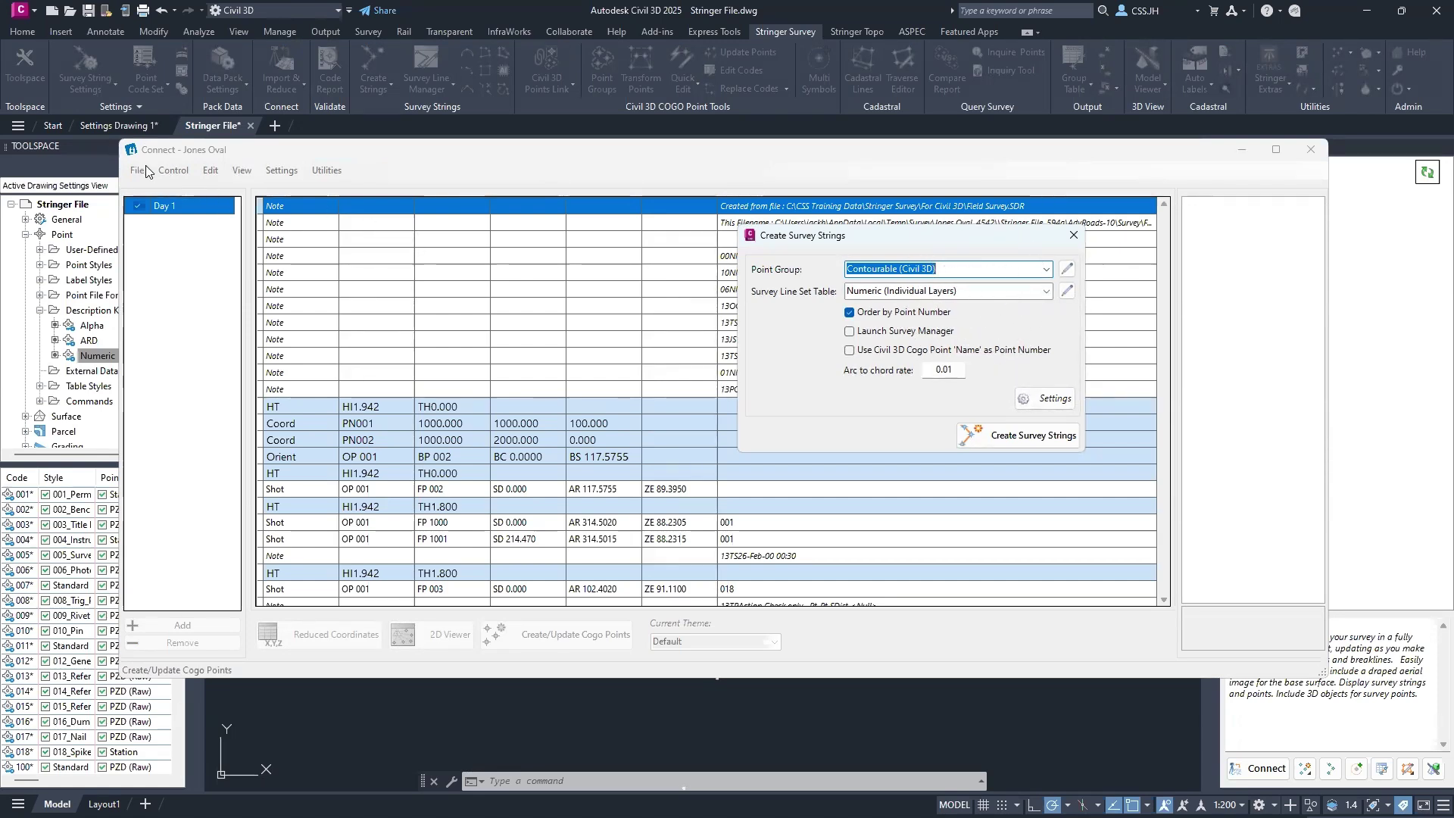
left_click(994, 437)
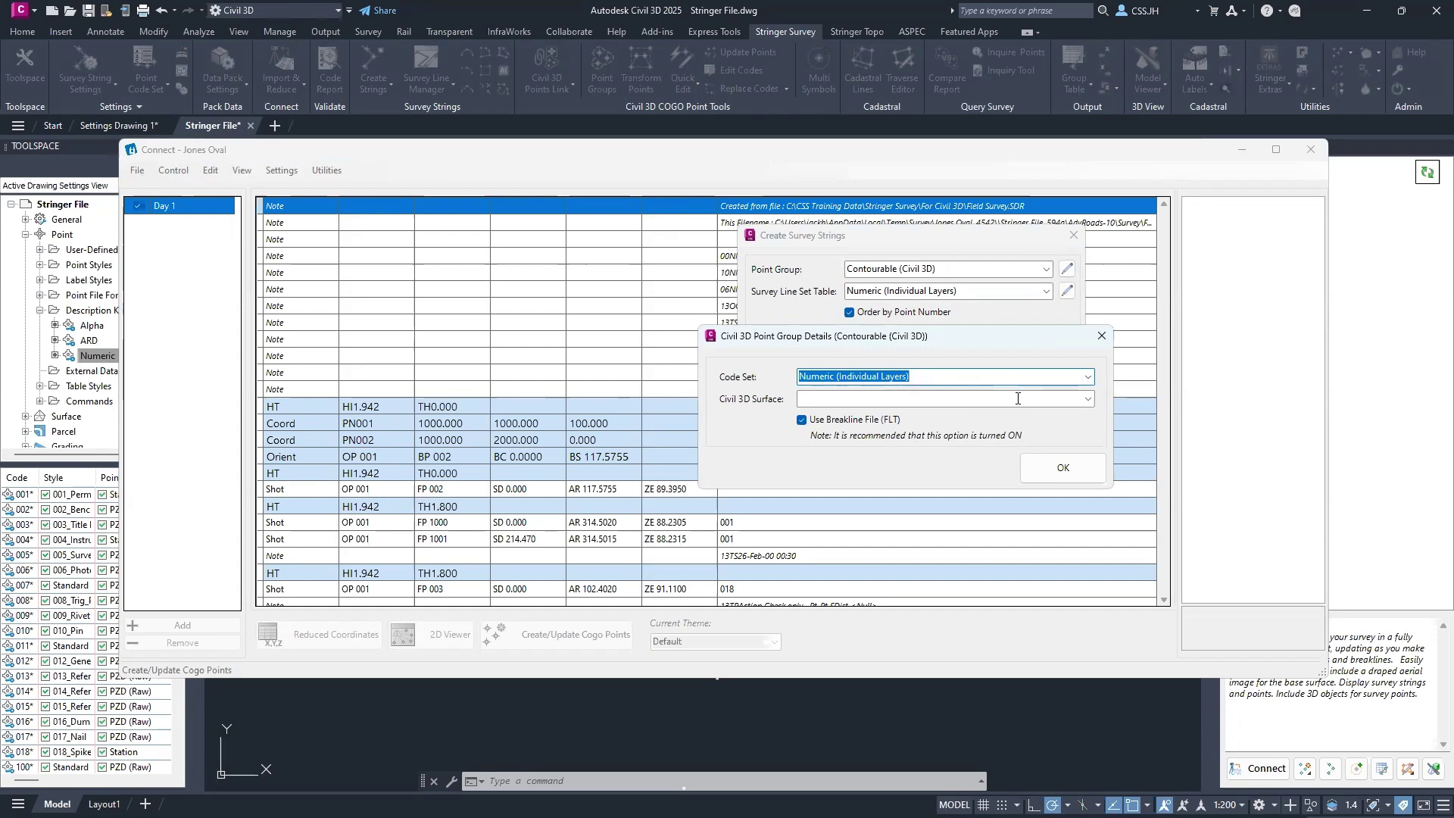
left_click(1088, 401)
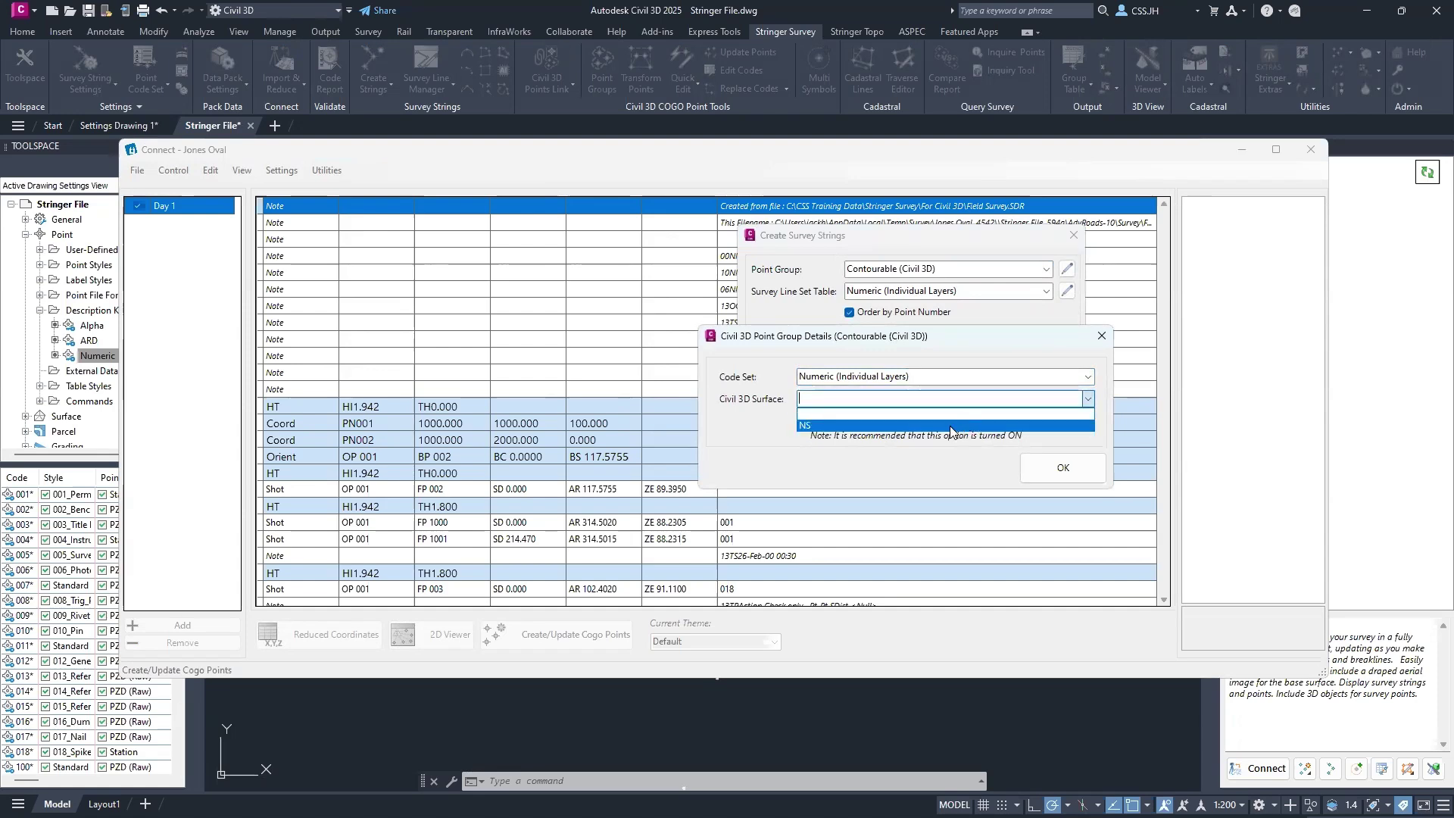
left_click(951, 426)
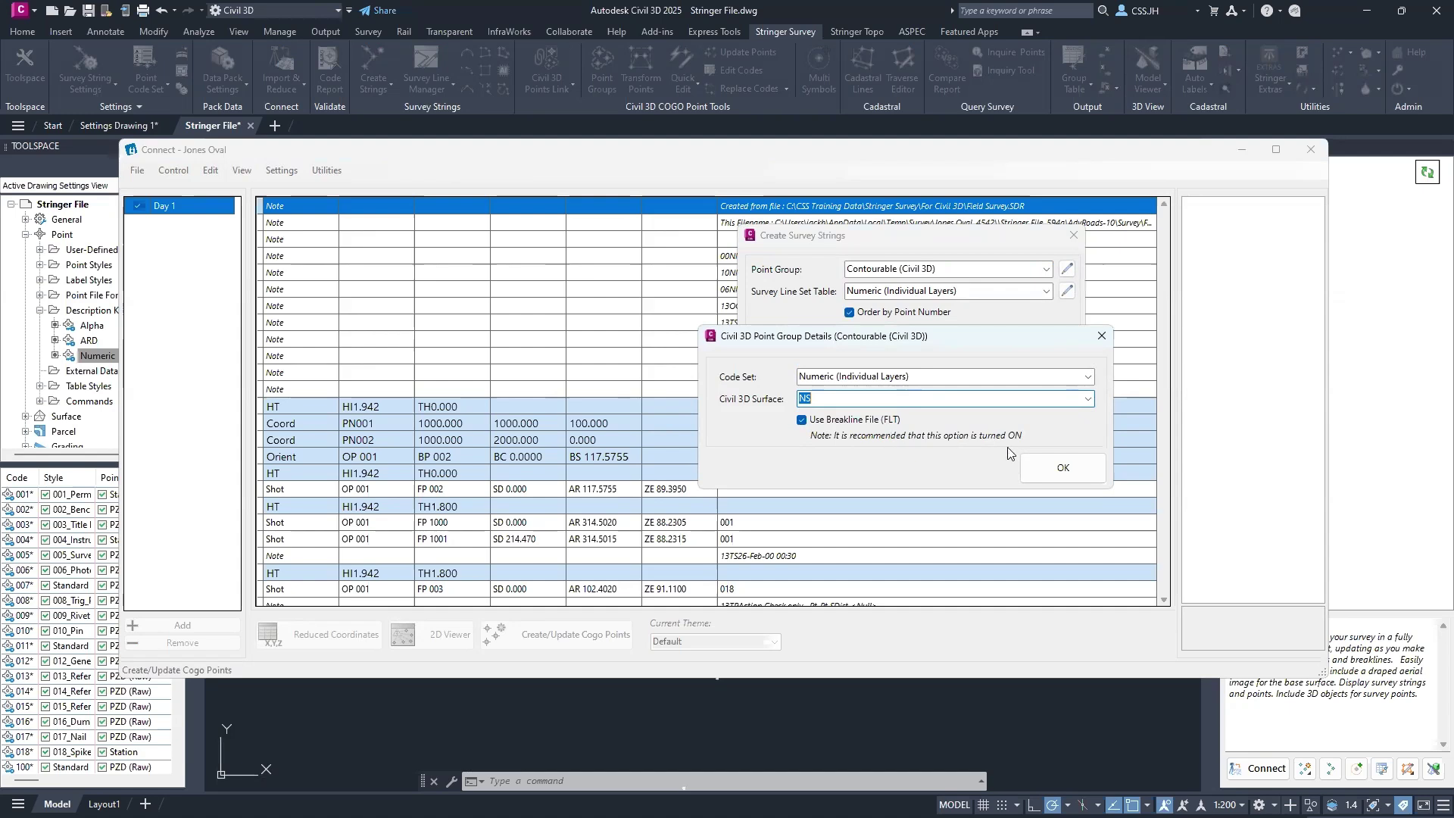
left_click(1064, 465)
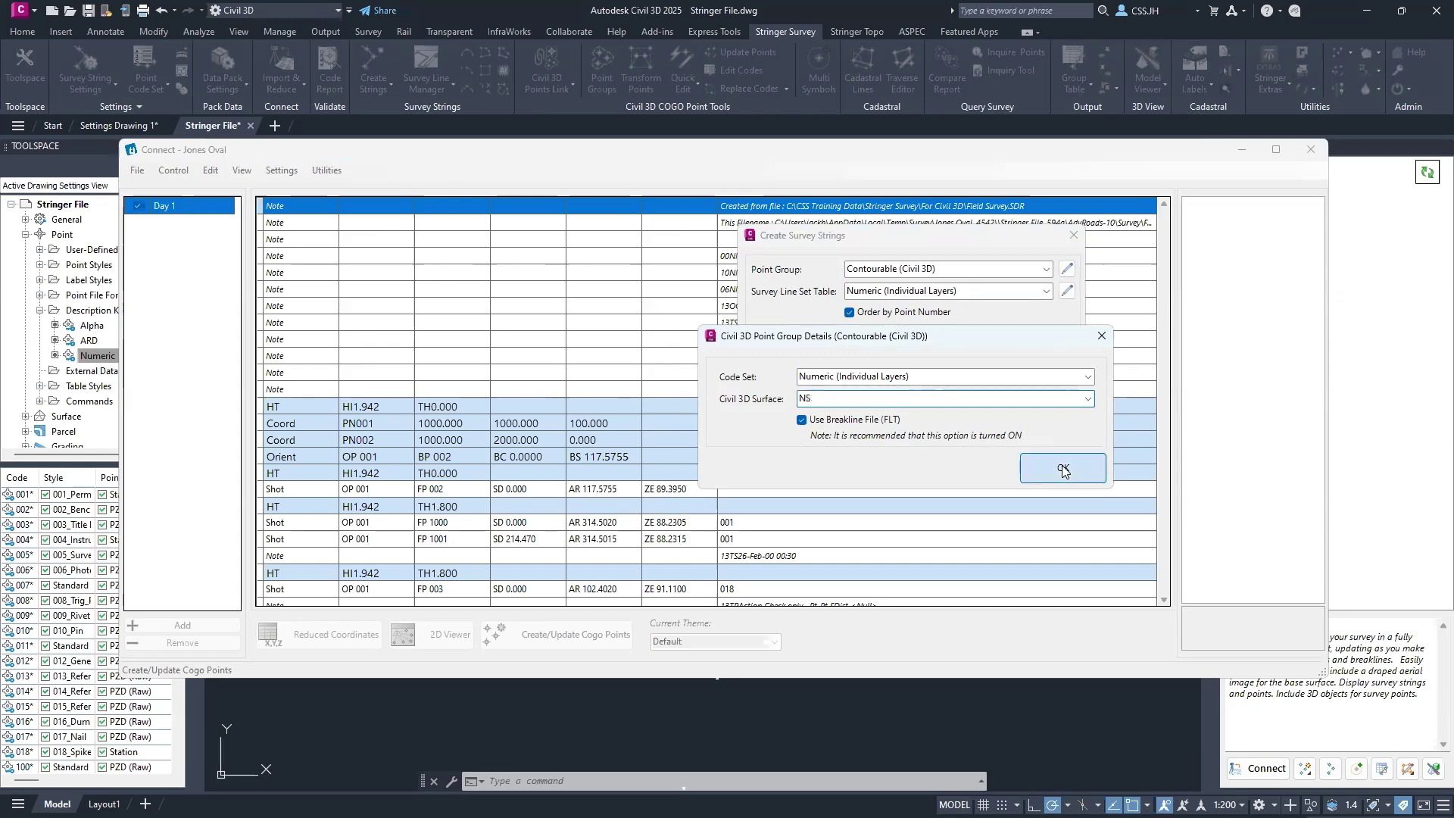
left_click(1047, 459)
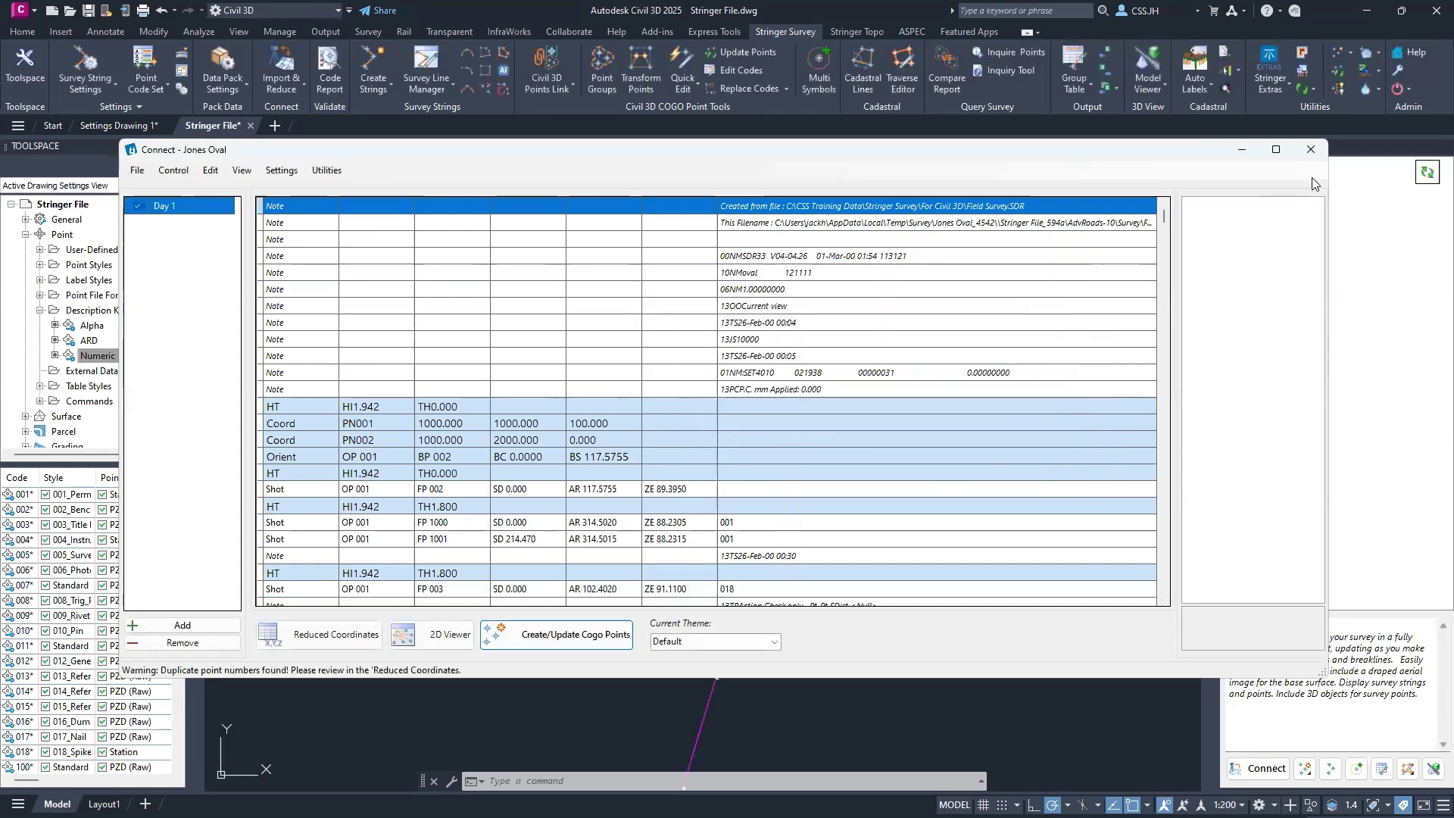
Step: Close Connect and the event list, and inspect the drawn survey and the tree symbols at points 1246 and 1247
left_click(1304, 147)
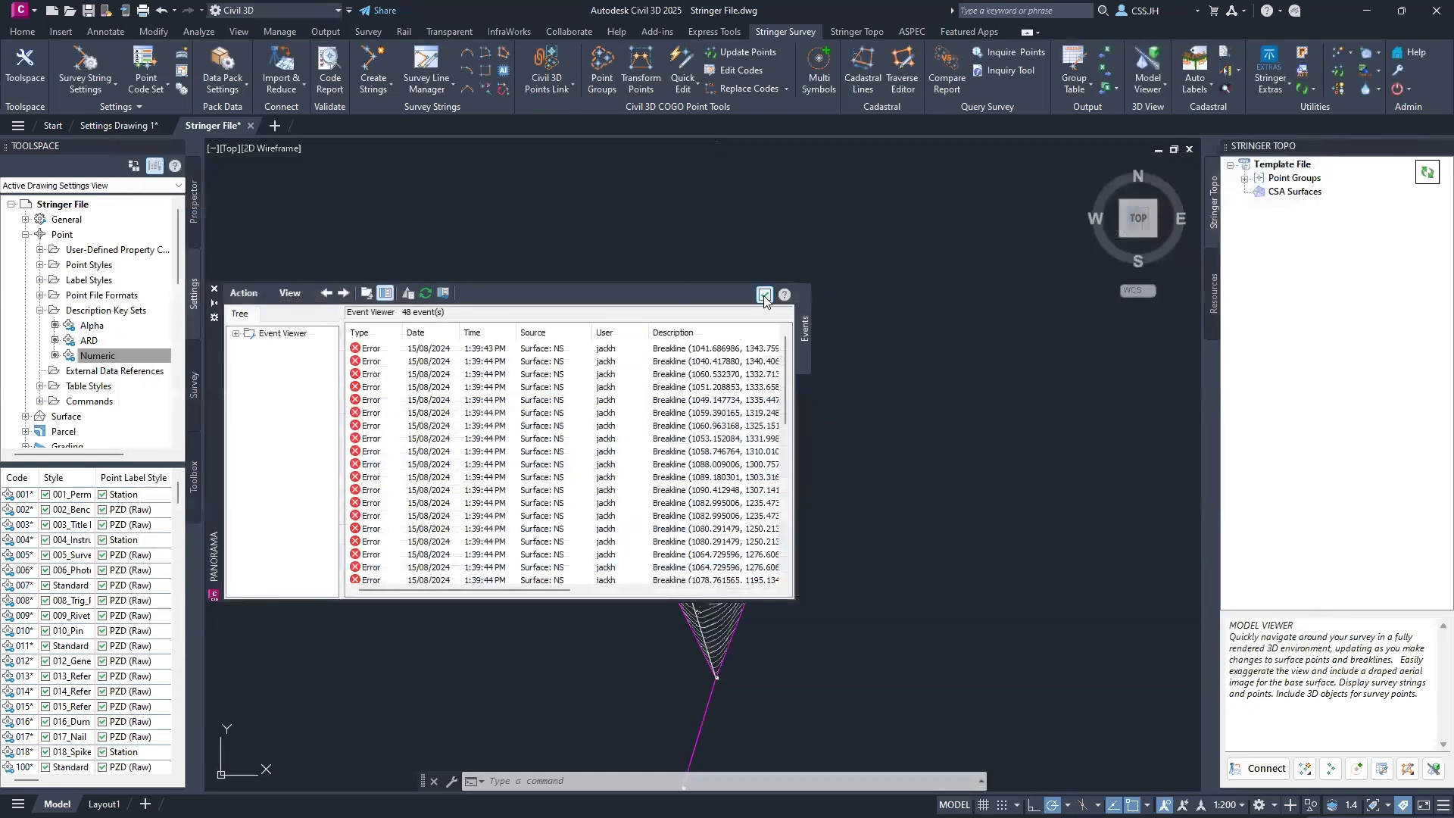
left_click(765, 294)
scroll(769, 413, "up", 6)
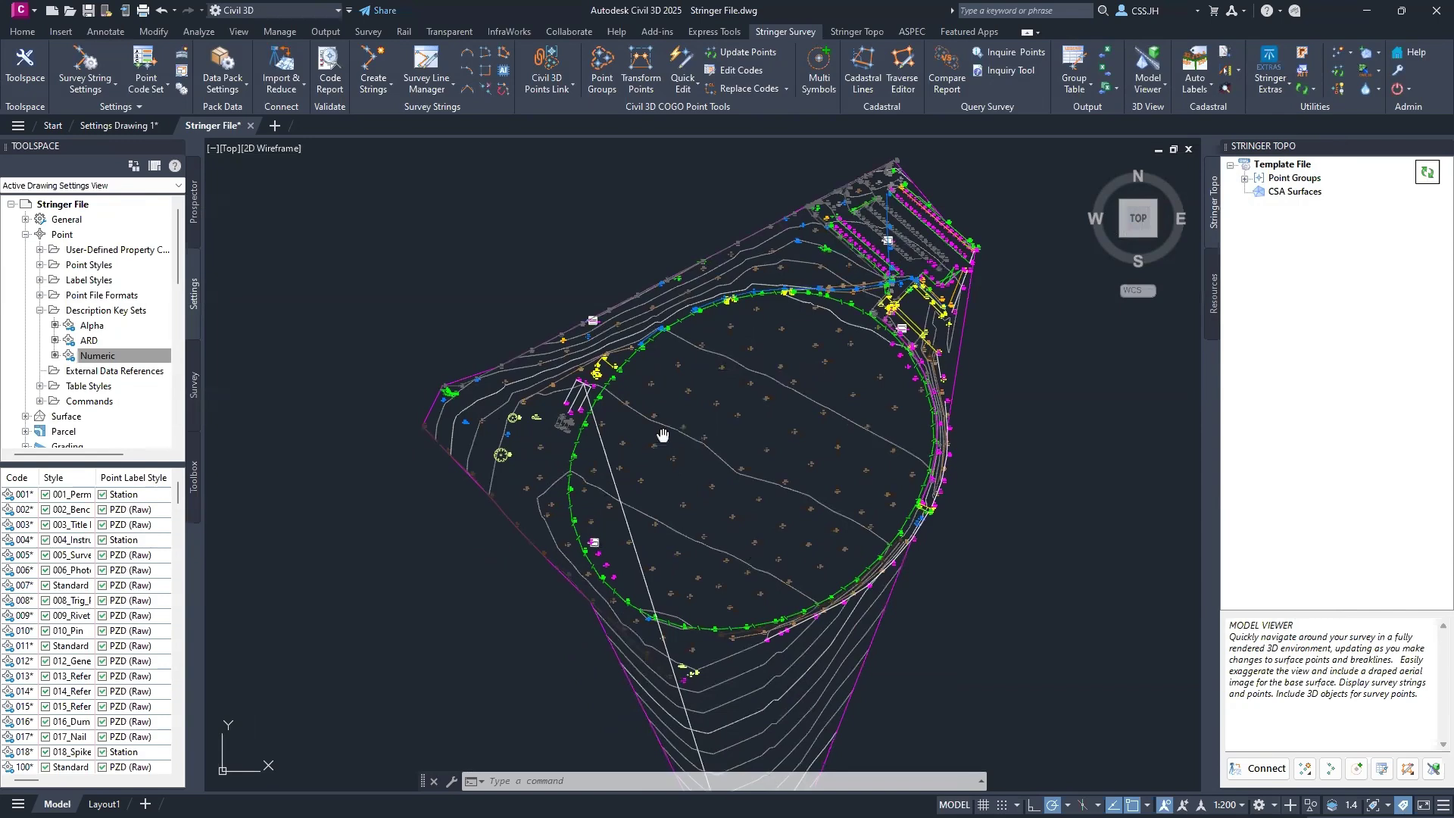
middle_click_drag(551, 443, 646, 412)
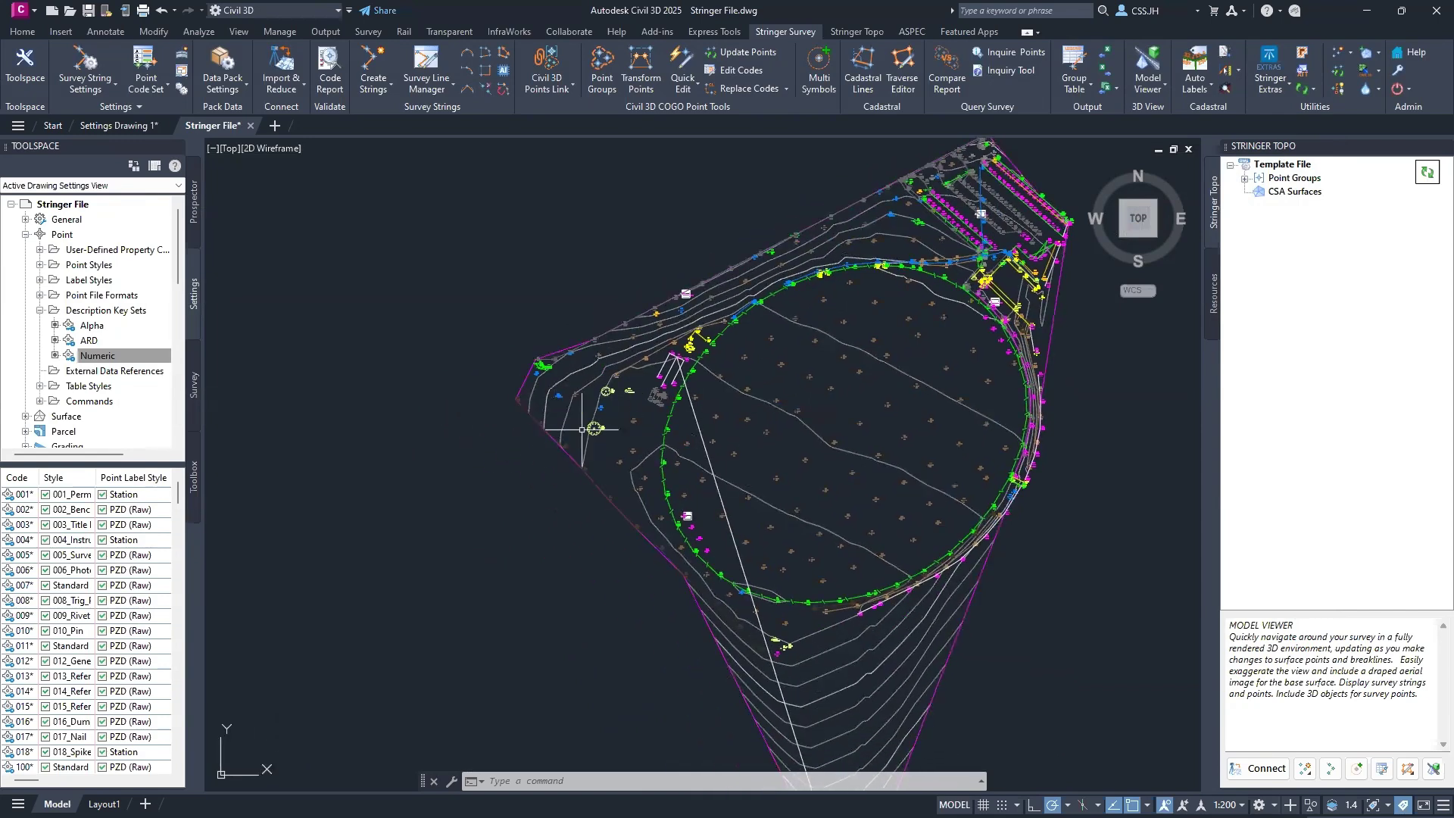
scroll(595, 428, "up", 6)
mouse_move(594, 428)
middle_mouse_down()
mouse_move(666, 584)
mouse_move(689, 270)
mouse_move(915, 293)
mouse_move(873, 328)
middle_mouse_up()
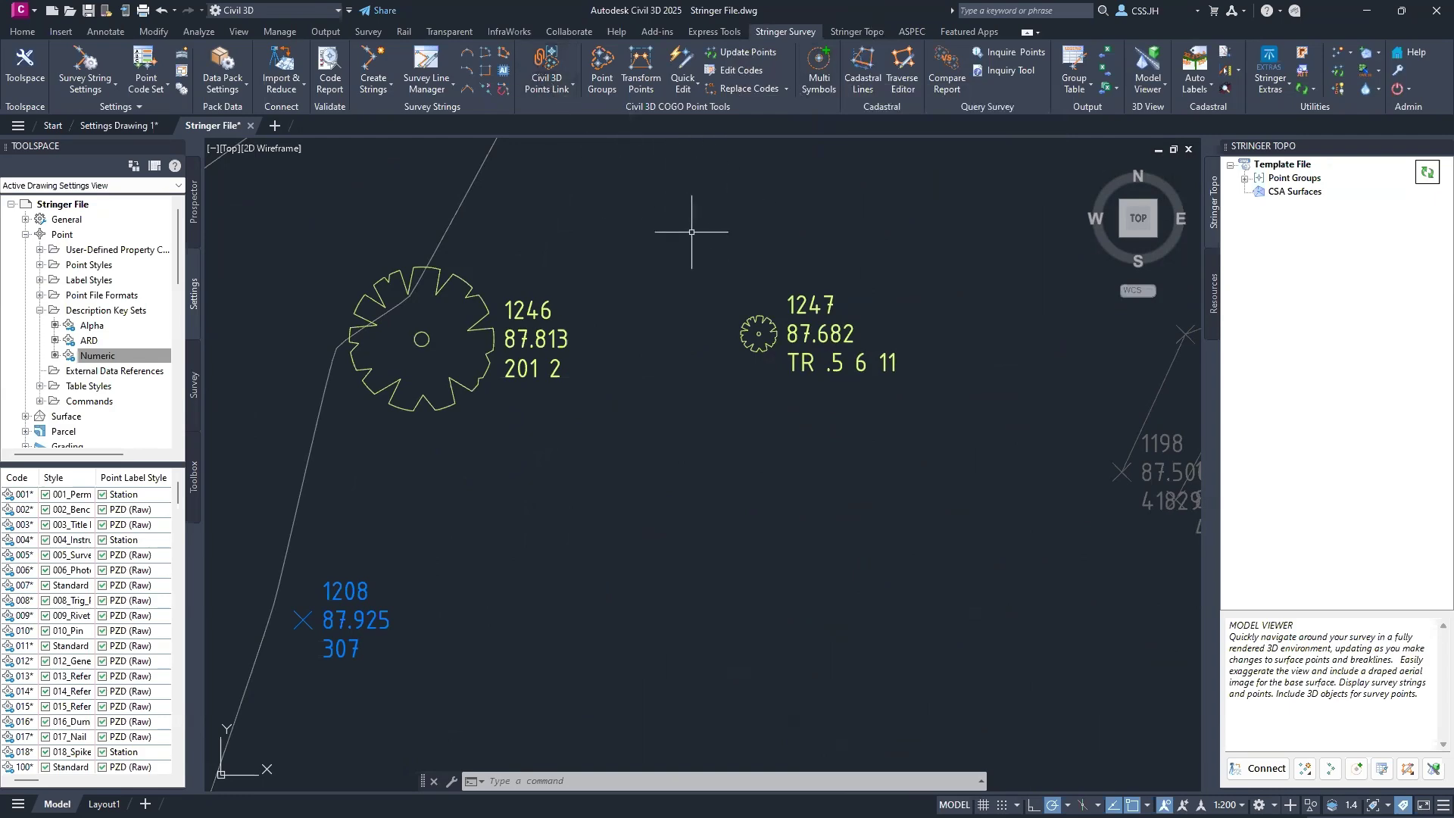
scroll(692, 232, "down", 8)
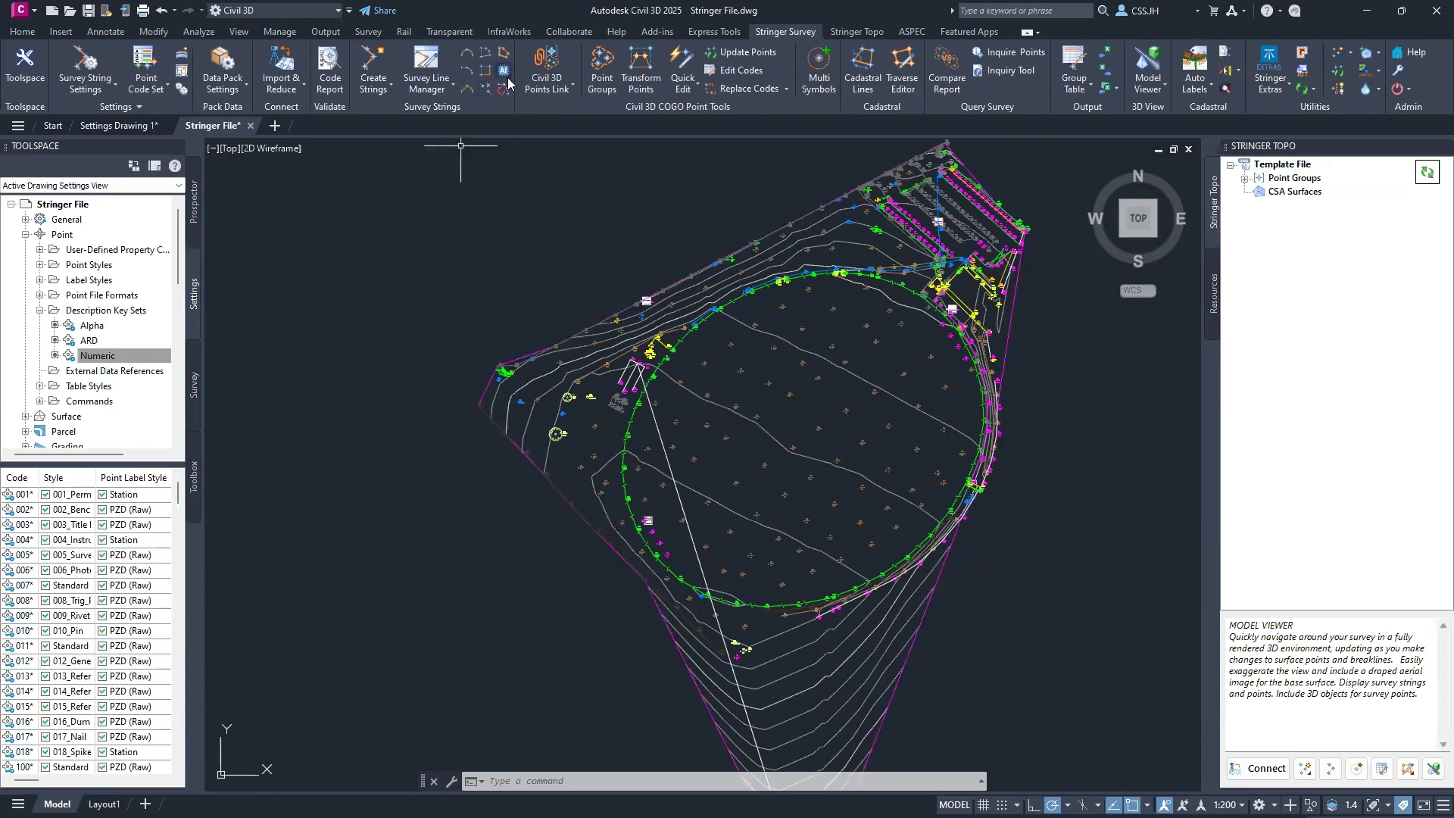
Step: Link all point groups in the Civil 3D Point Group Manager and close it
left_click(547, 68)
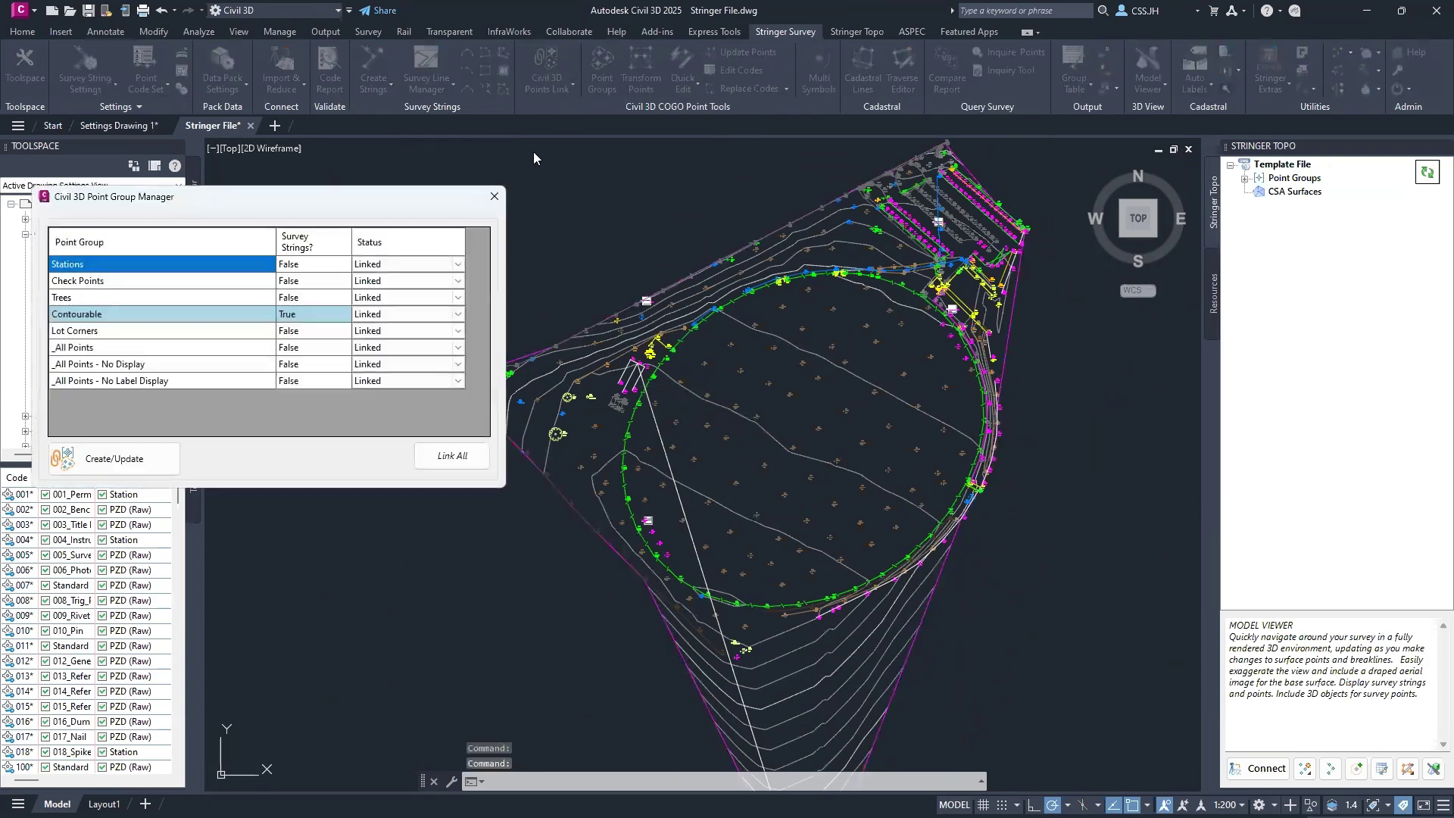
left_click_drag(357, 200, 765, 128)
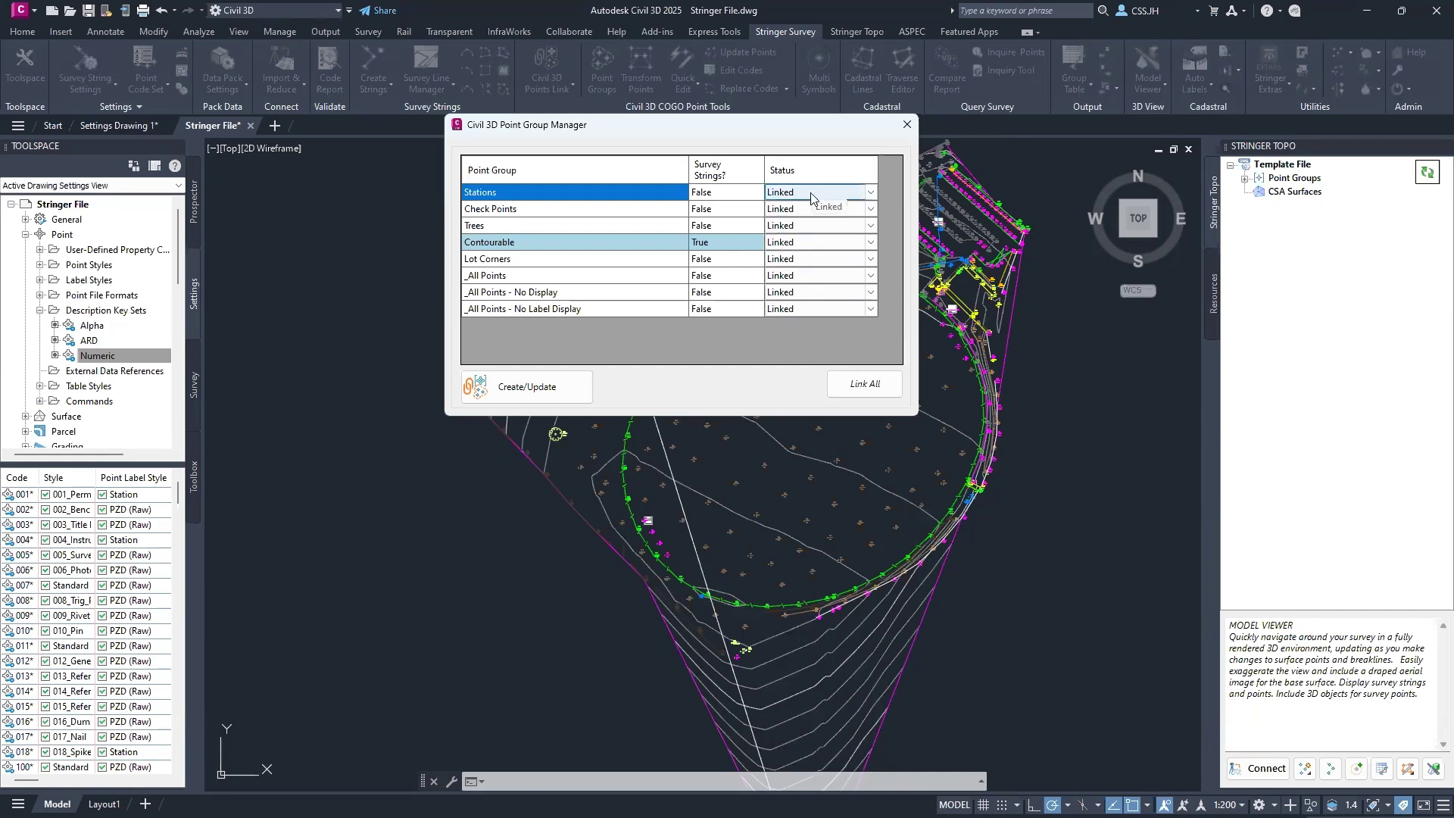
left_click(864, 386)
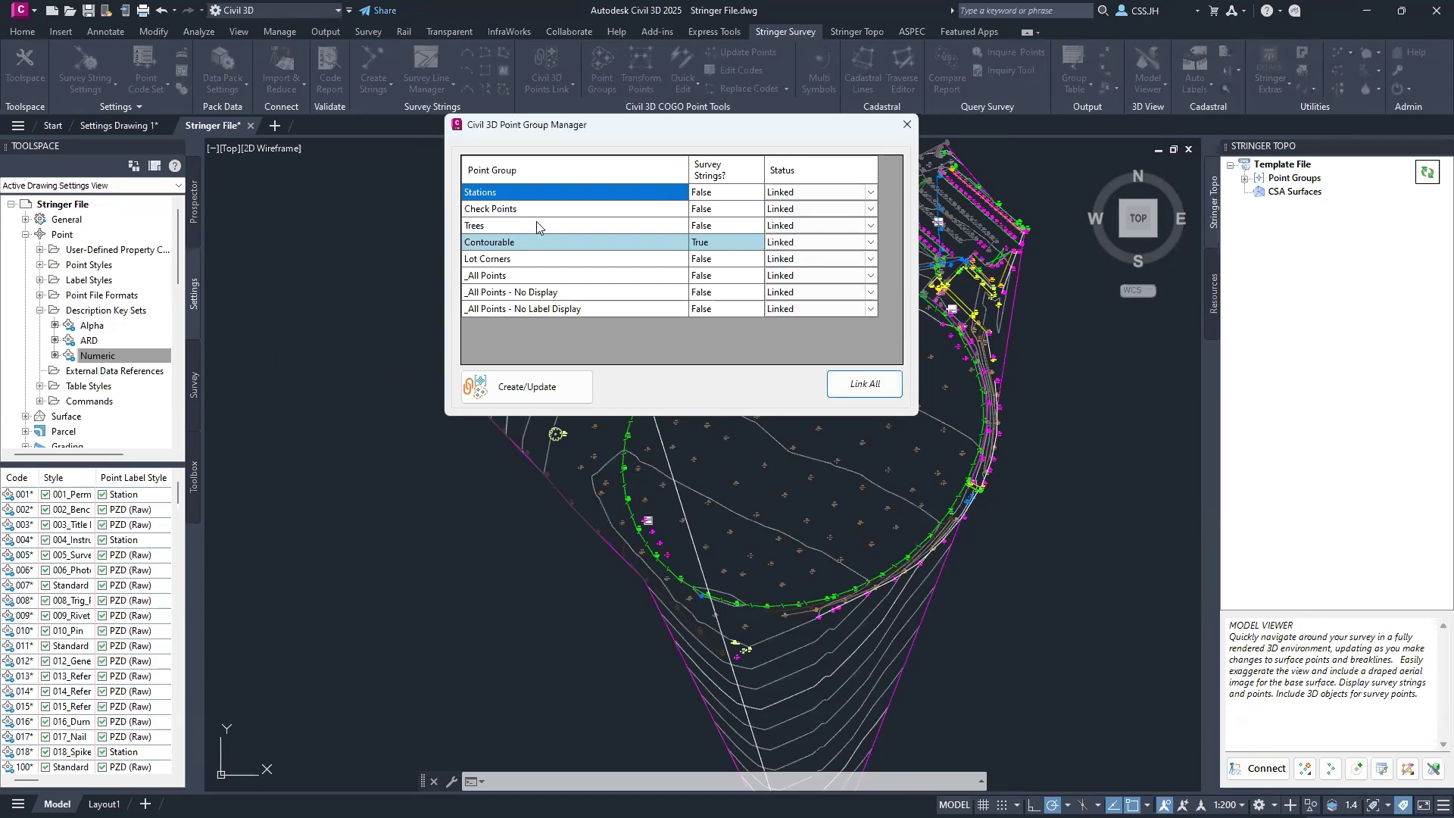
left_click(907, 124)
Step: List the drawing's point groups in the Toolspace Prospector and dismiss the breakline event list
left_click(194, 199)
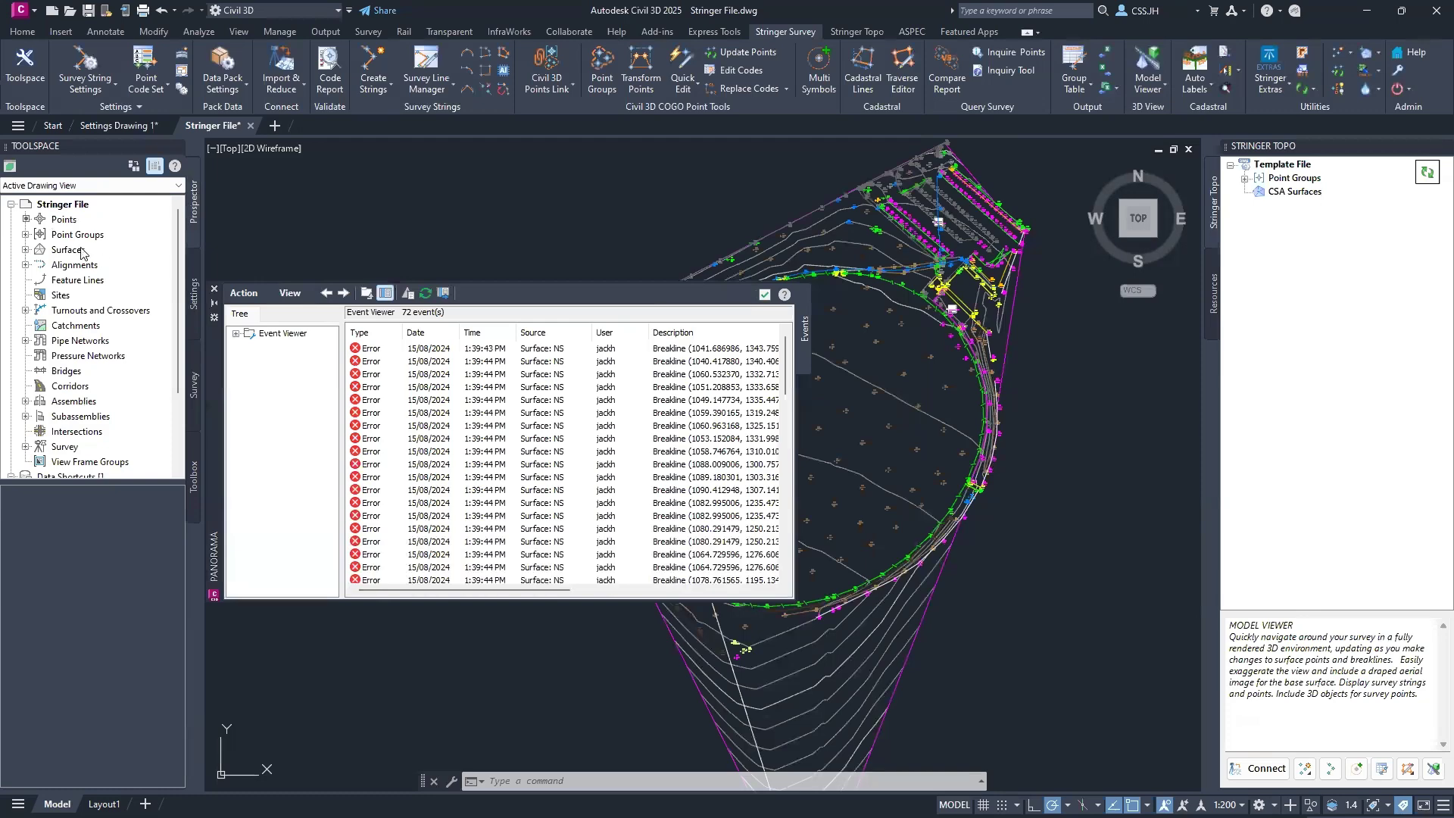
left_click(25, 235)
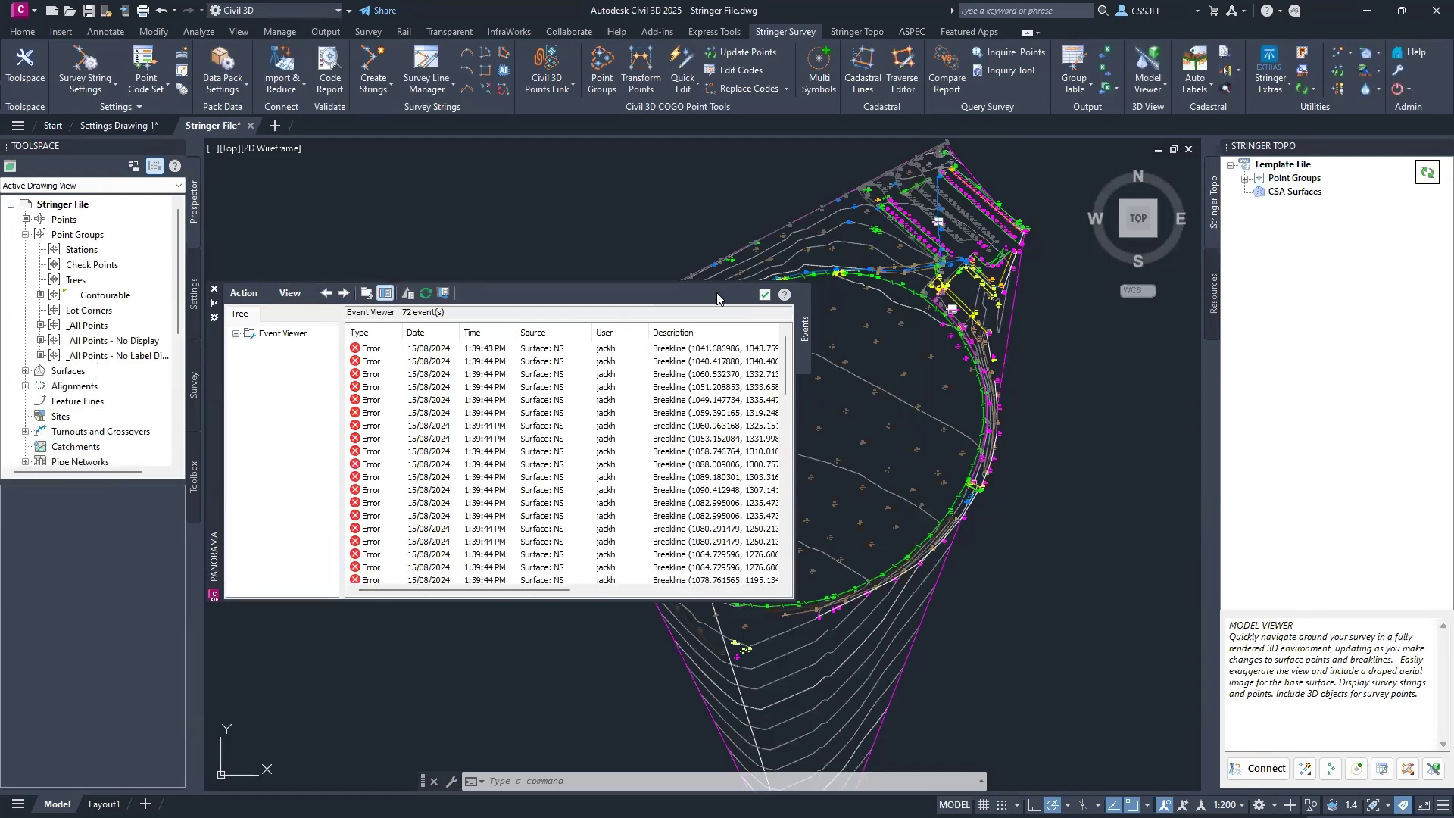
left_click(765, 294)
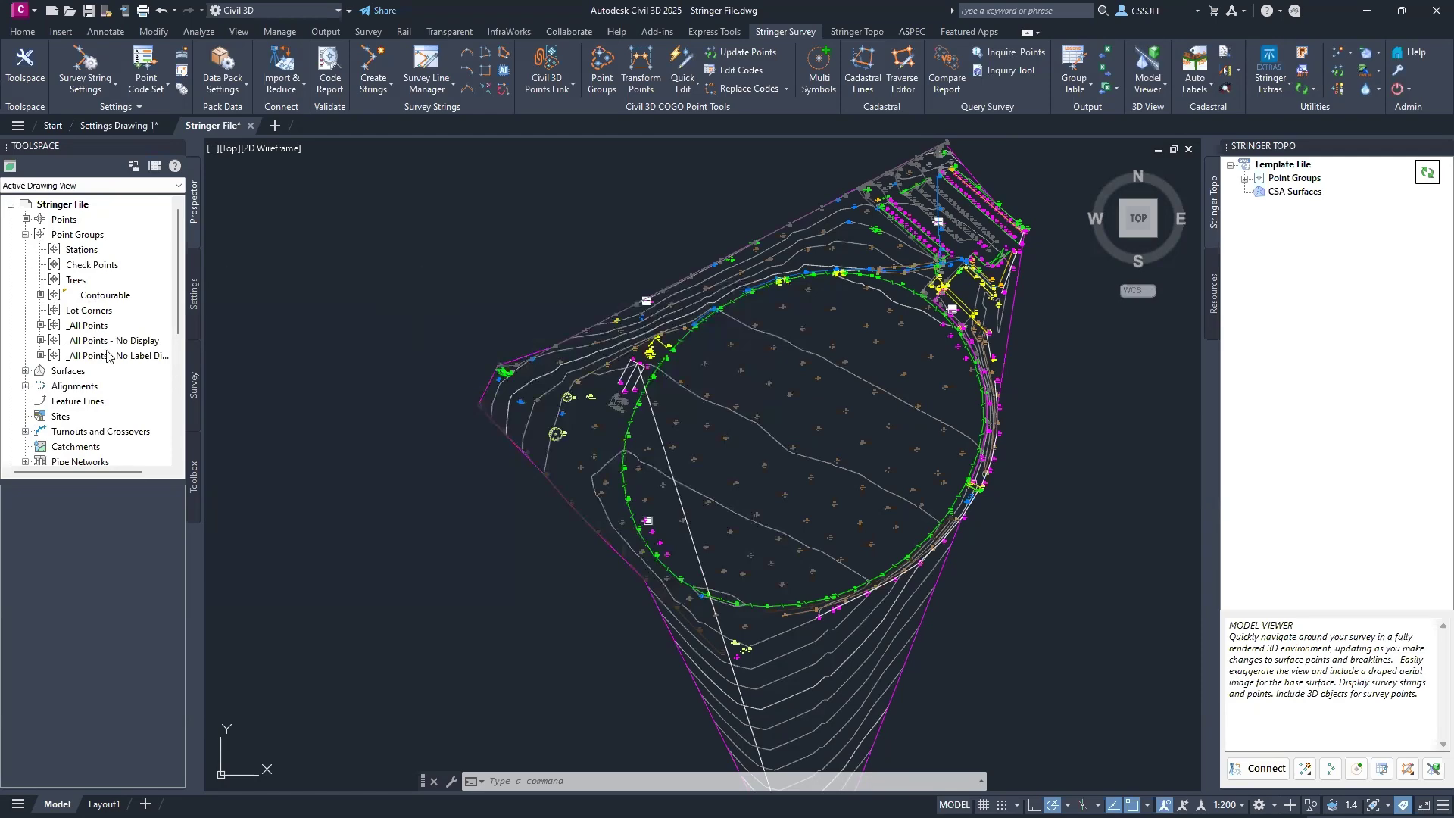
Step: Link all point groups again in the Civil 3D Point Group Manager and close it
left_click(547, 72)
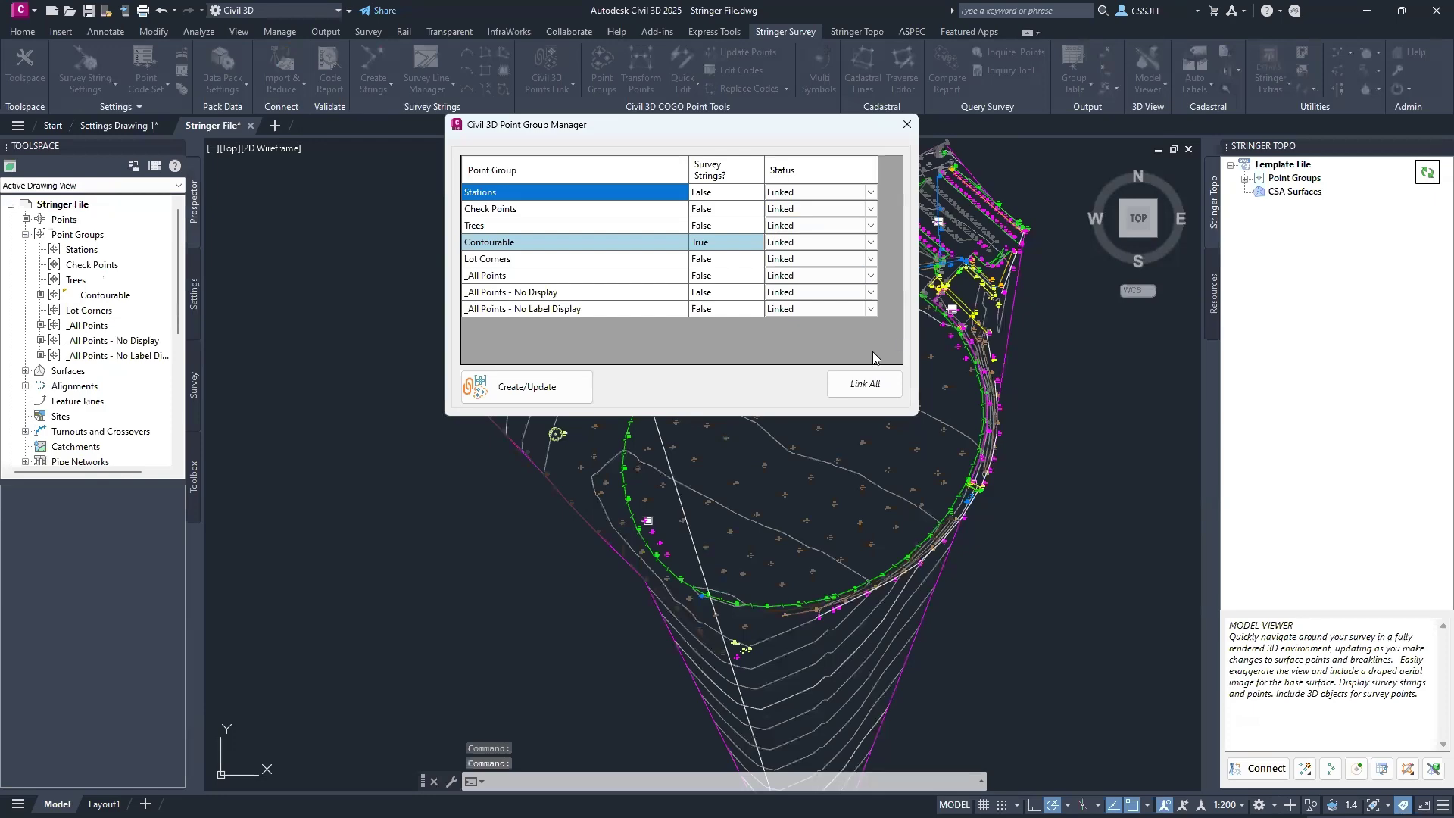
left_click(862, 386)
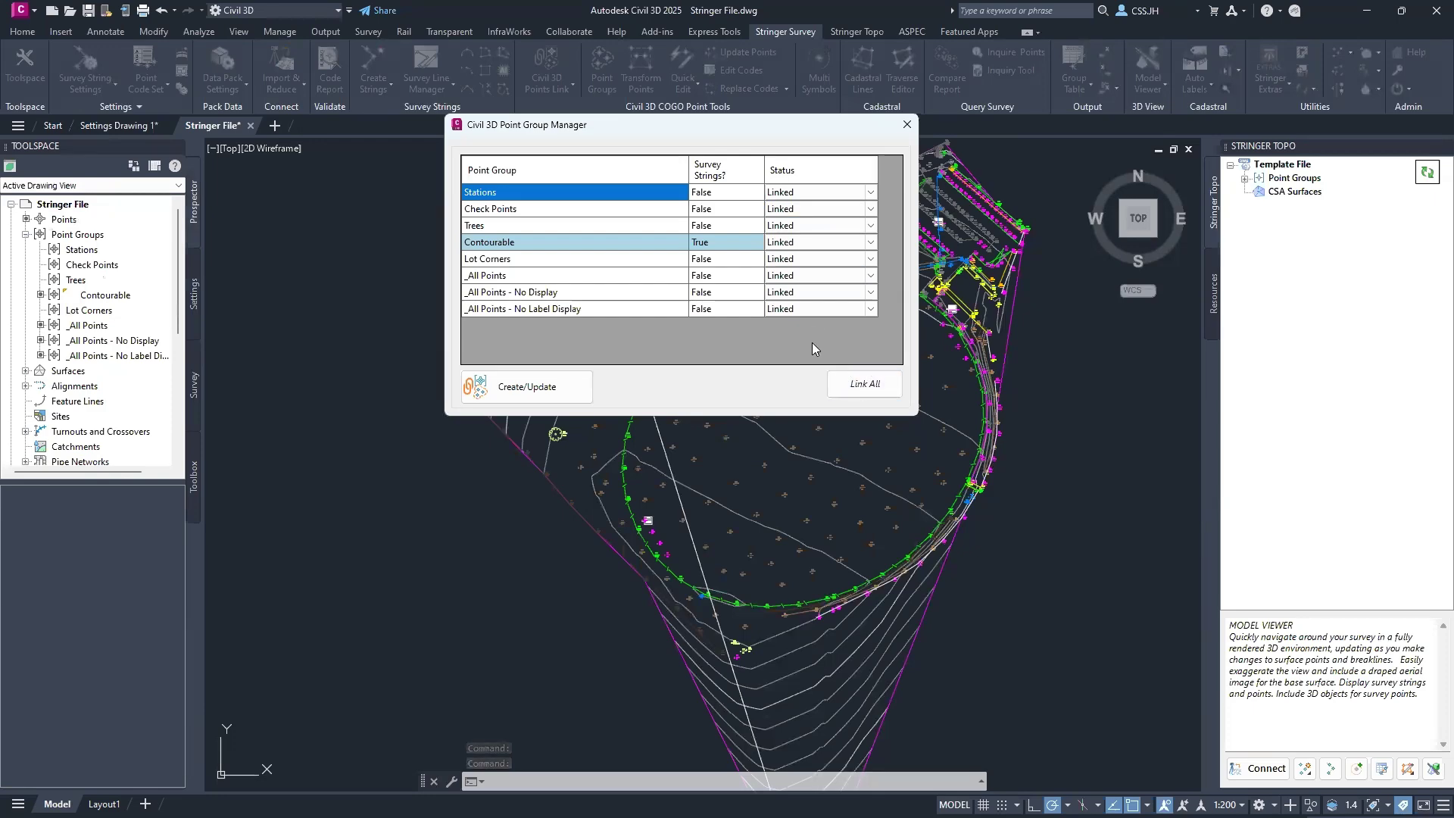
left_click(907, 125)
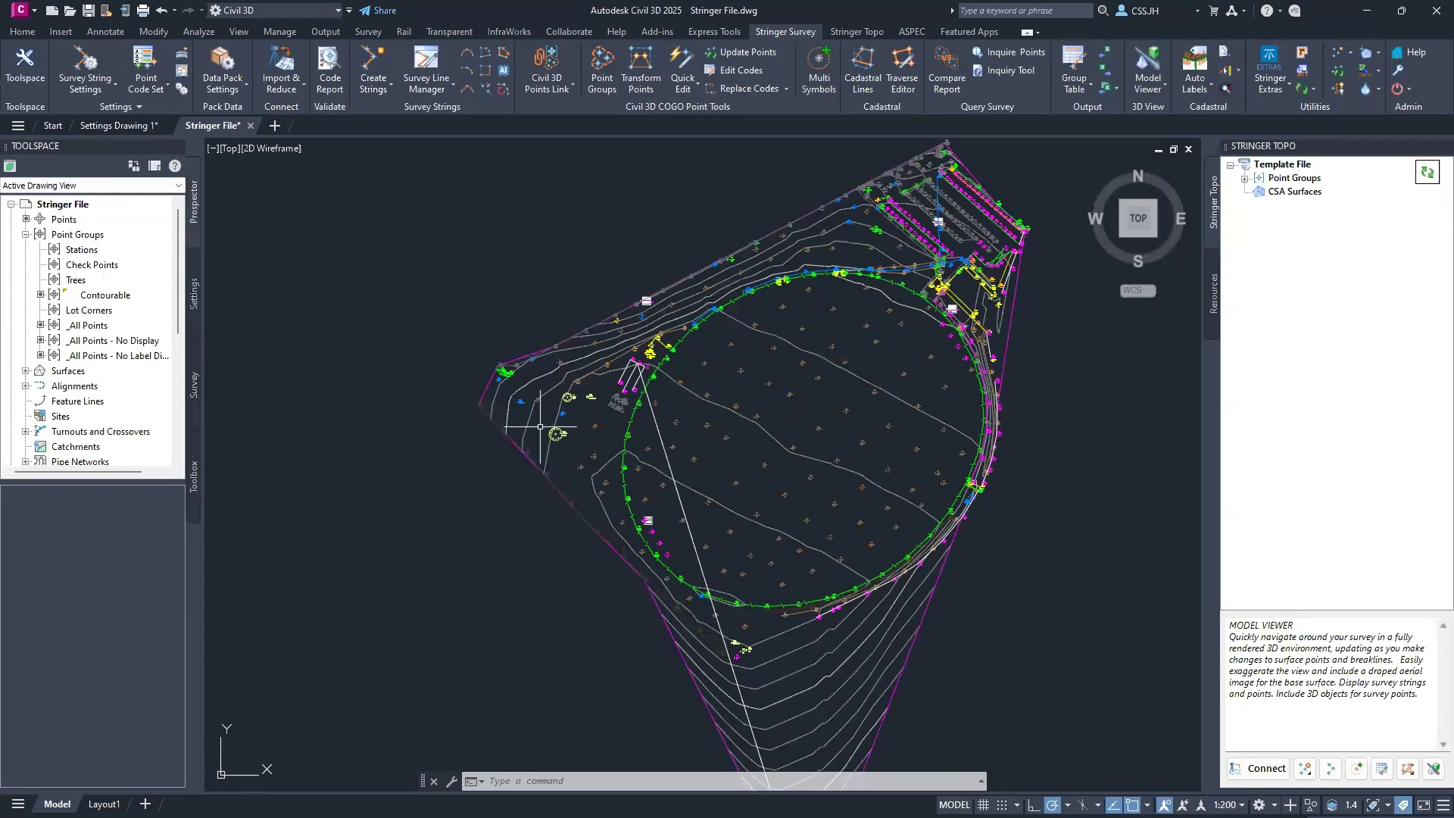
Step: Update the Trees point group in the Toolspace Prospector, with the surveyed trees around points 1244 to 1247 in view
scroll(502, 424, "up", 6)
scroll(633, 396, "up", 3)
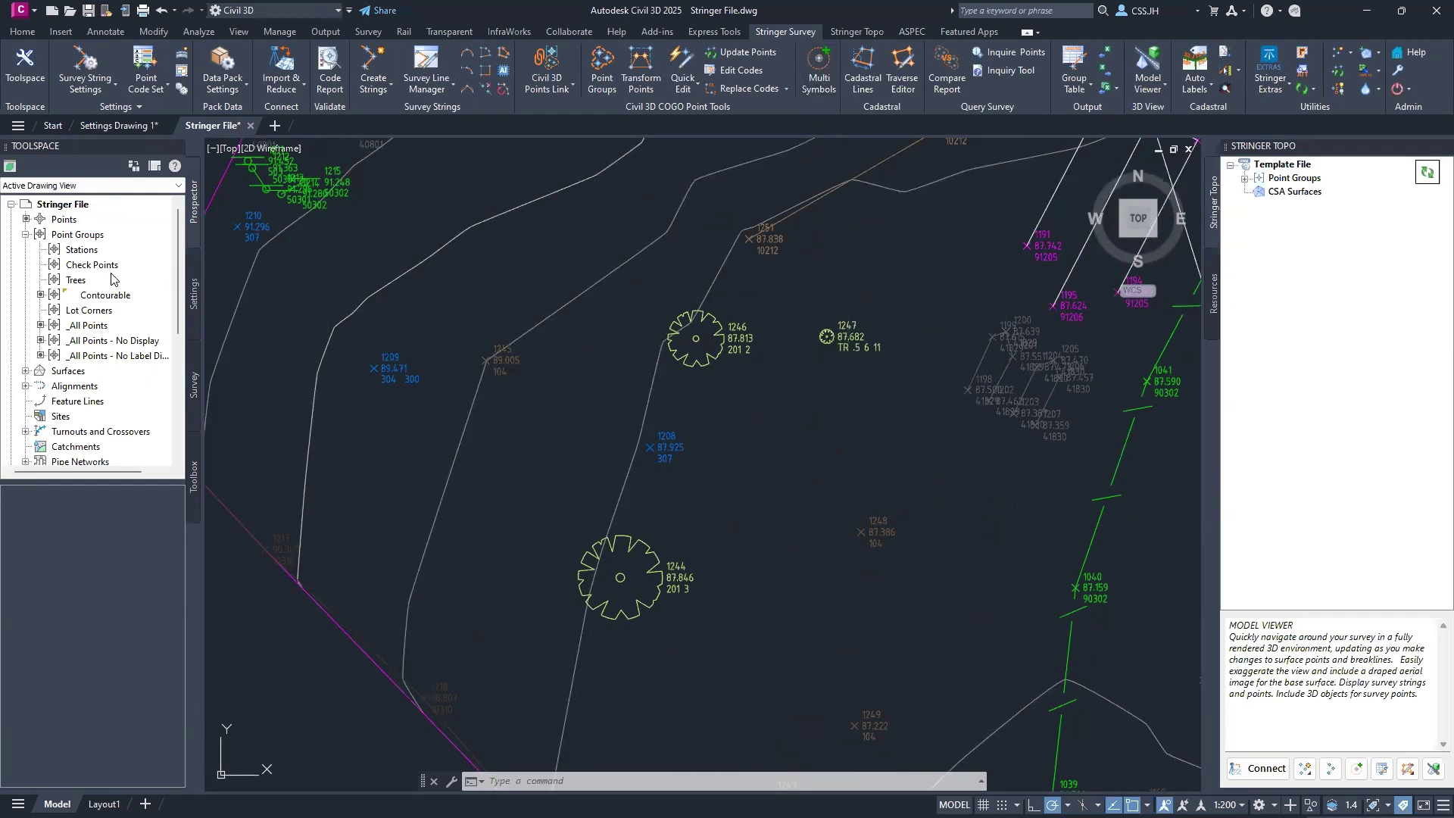
left_click(74, 280)
right_click(75, 280)
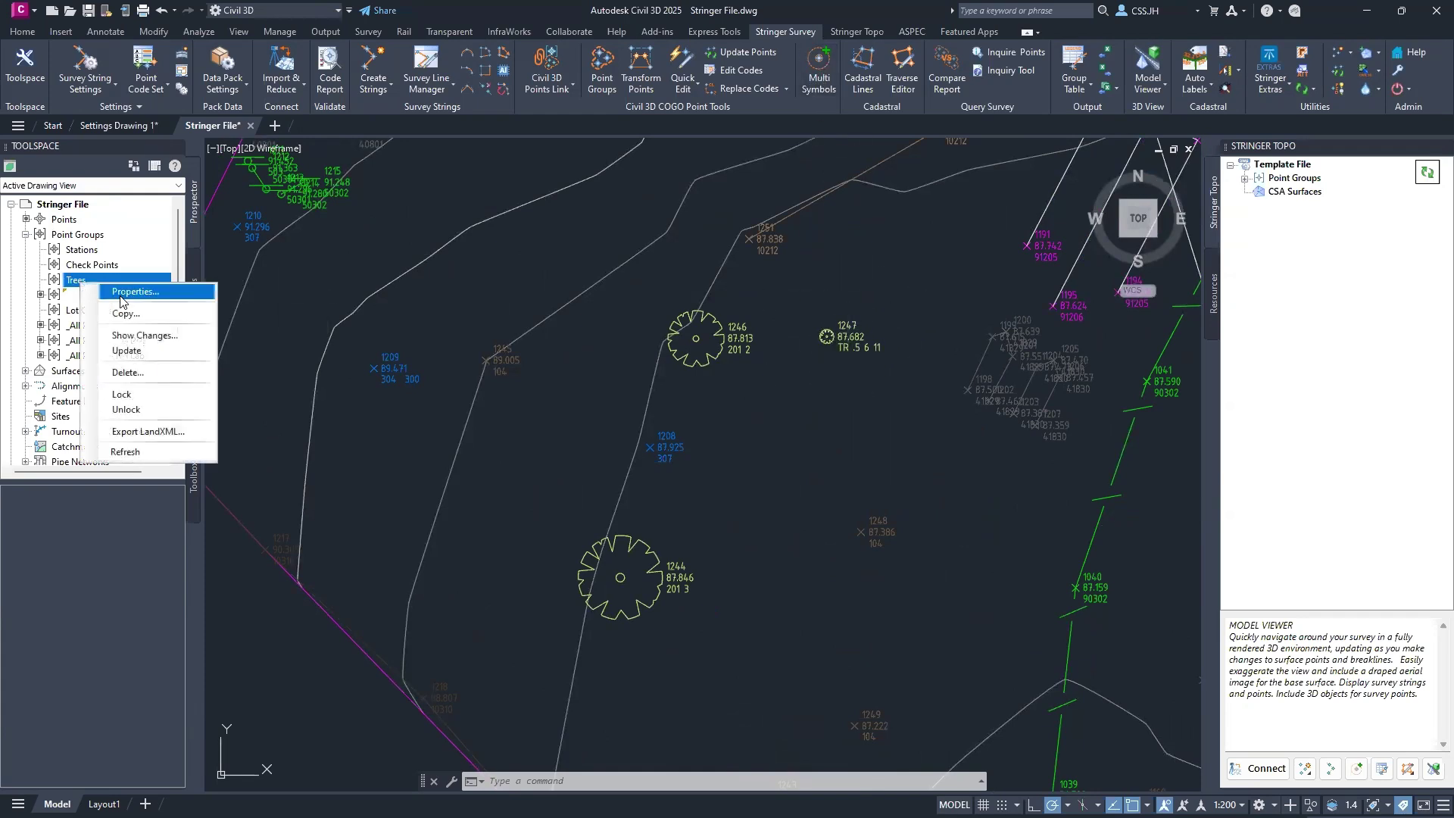
left_click(139, 349)
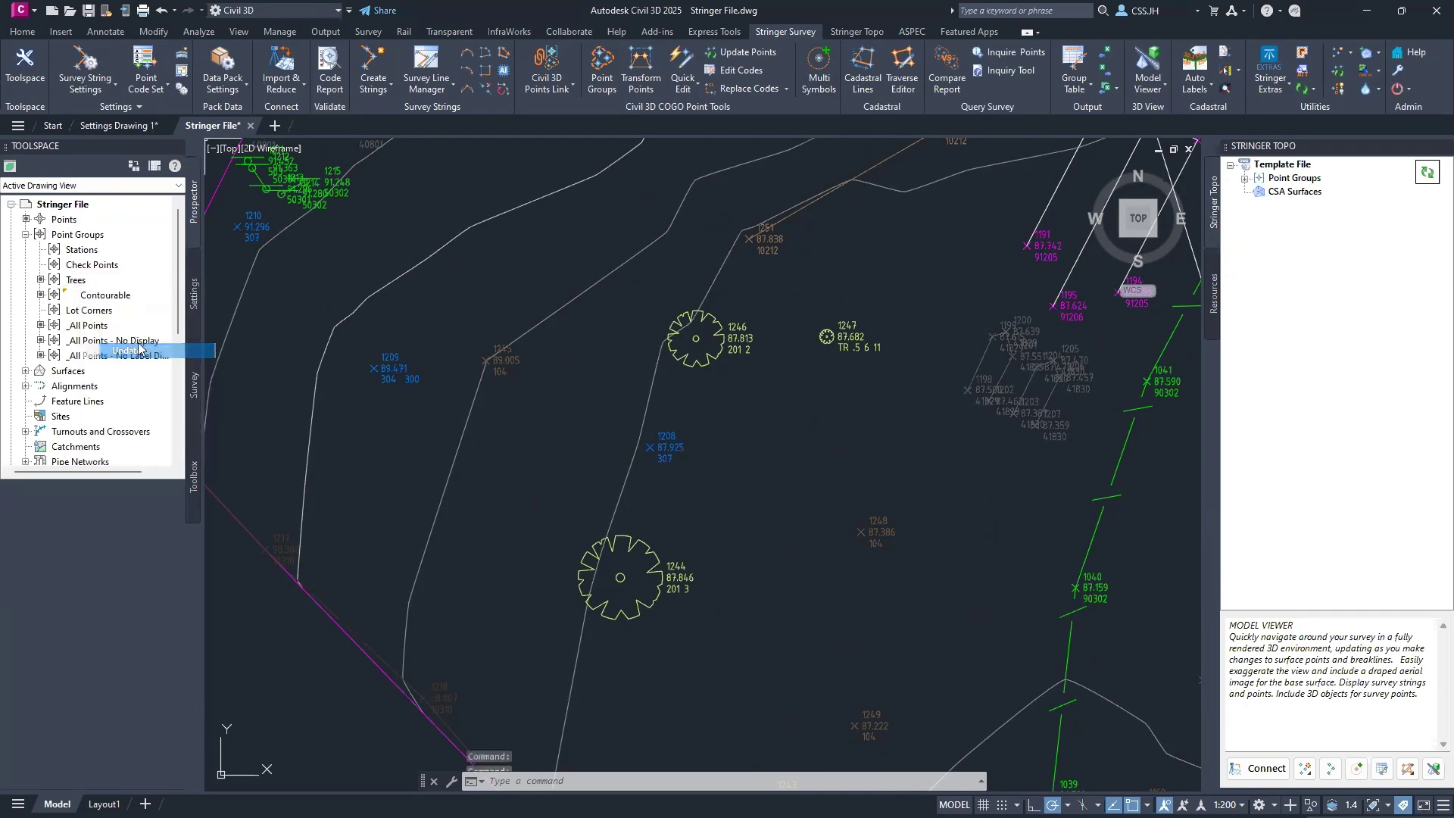
Step: Open Multi Symbols and review the Trees-by Radius (2D Blocks) setup: available multi symbol files, point group and layer choices
left_click(821, 69)
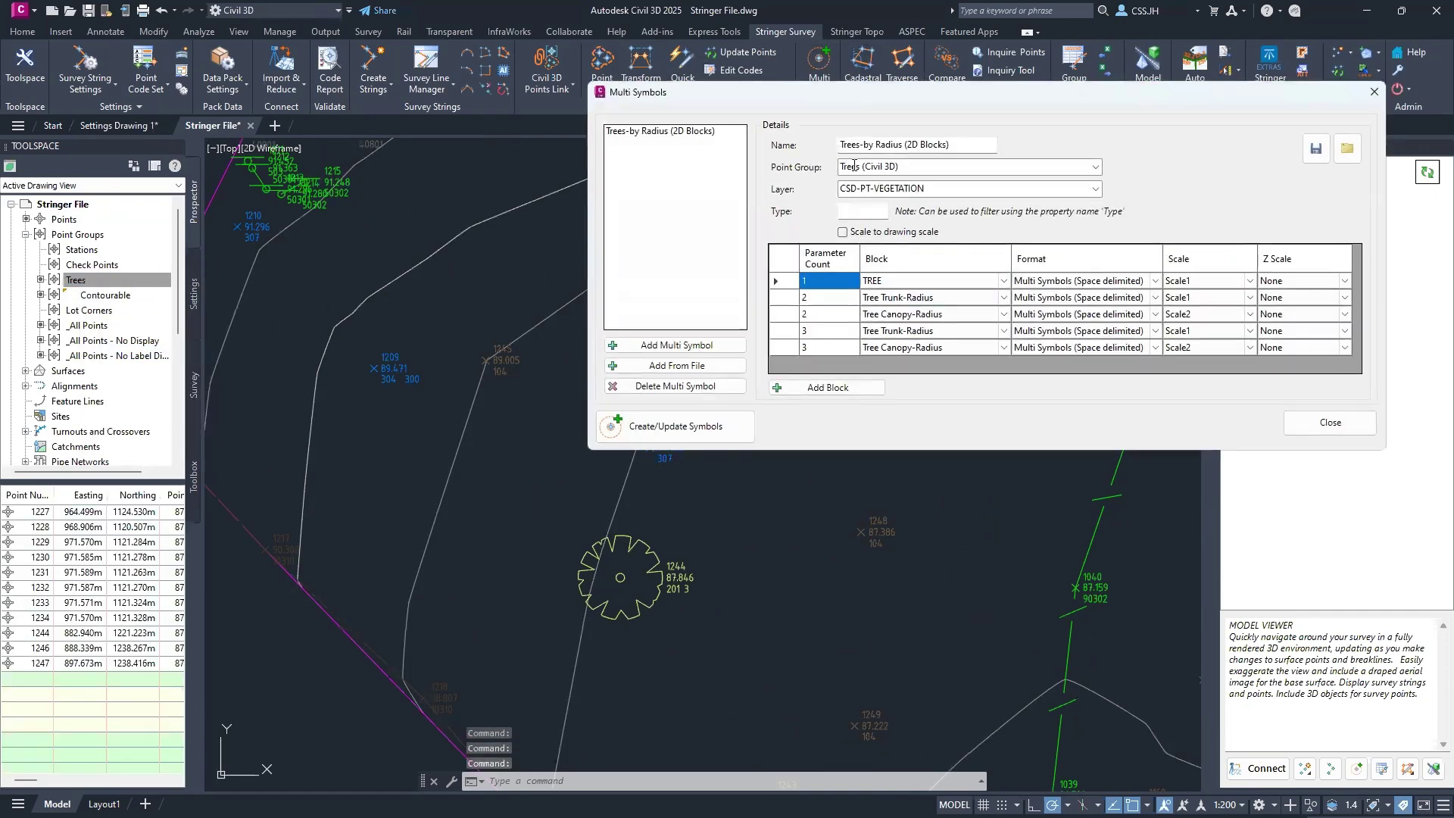
left_click(673, 134)
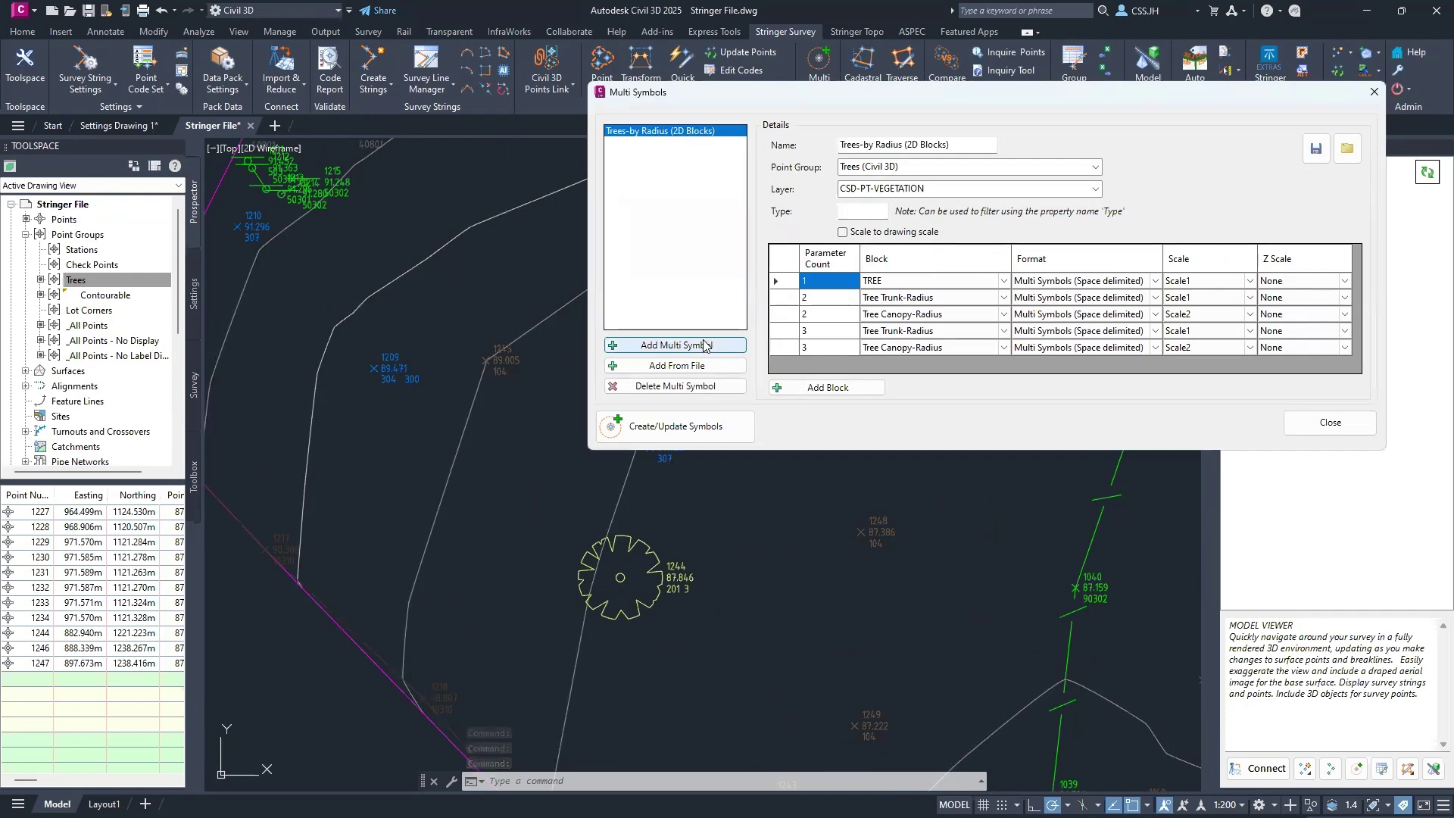
left_click(697, 367)
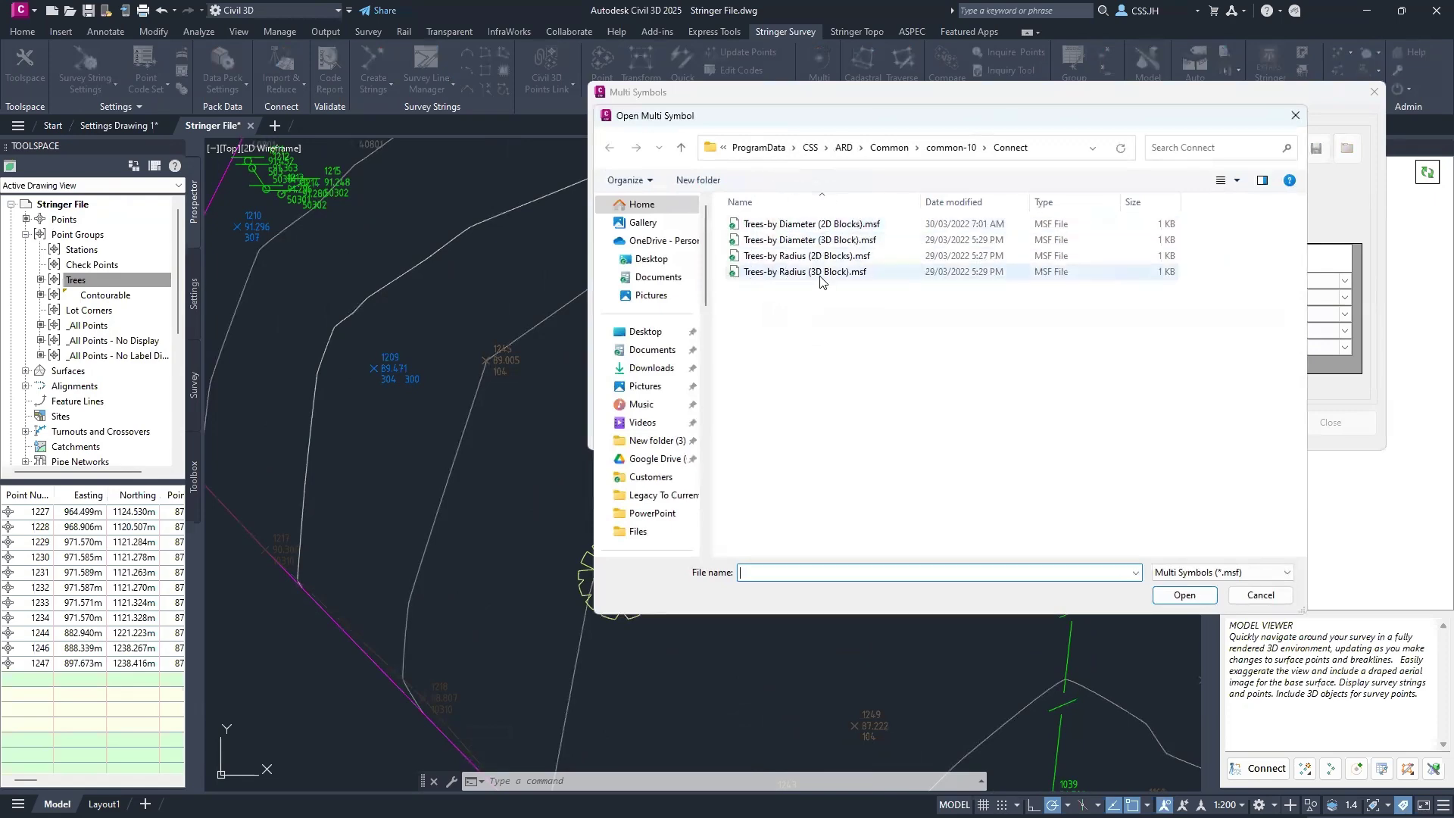
left_click(1279, 595)
left_click(926, 168)
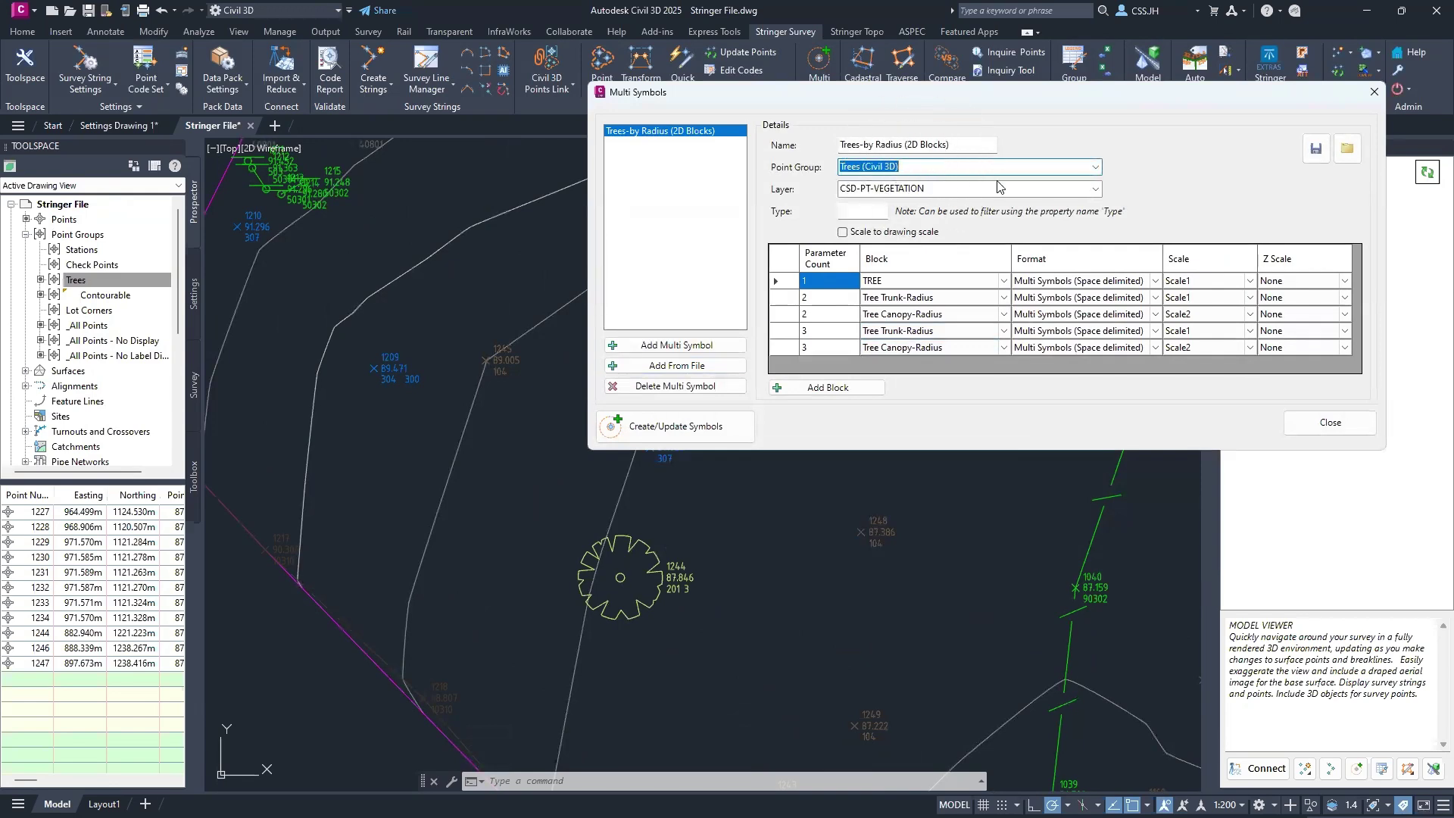
left_click(1090, 189)
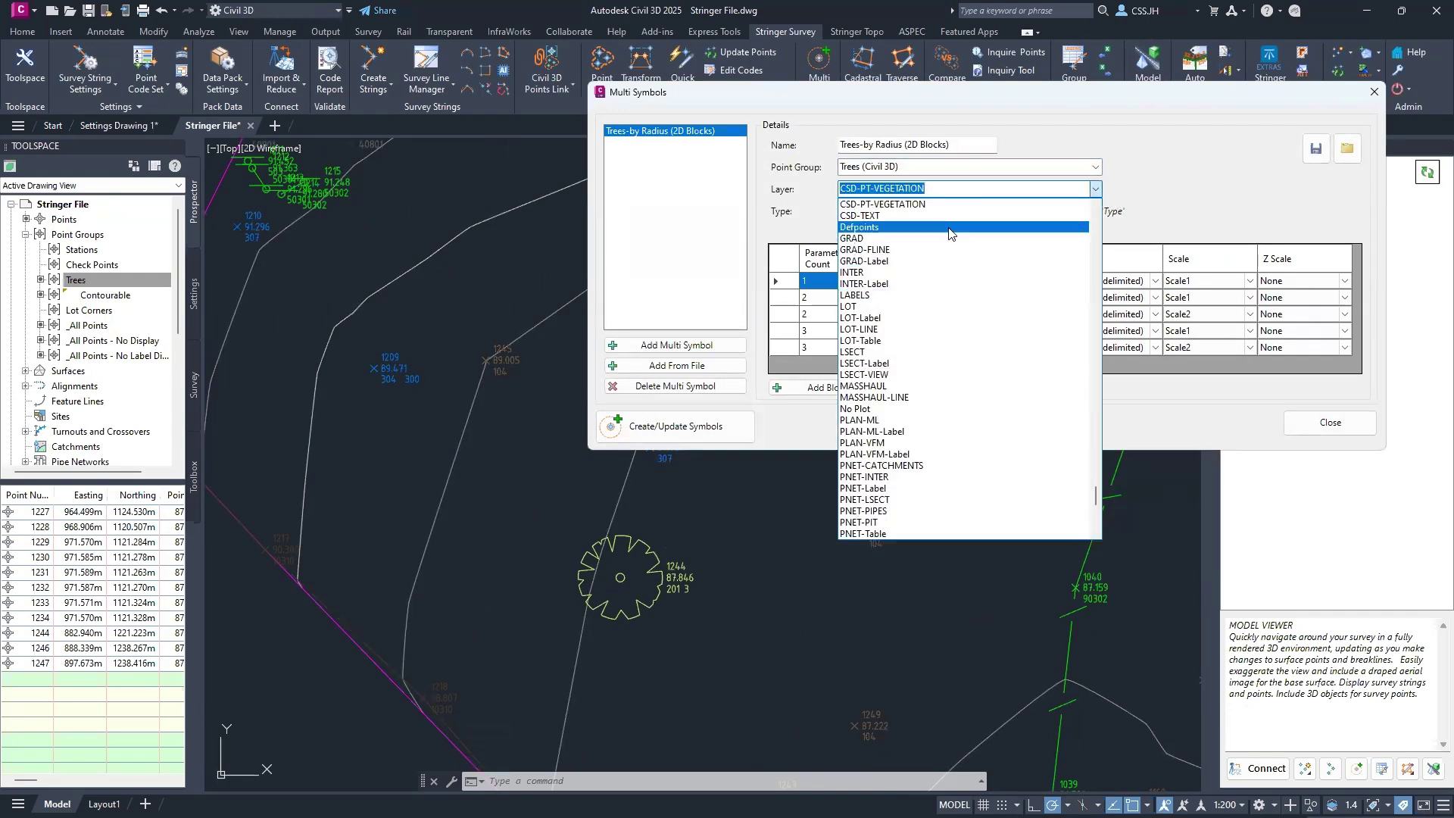
left_click(1155, 198)
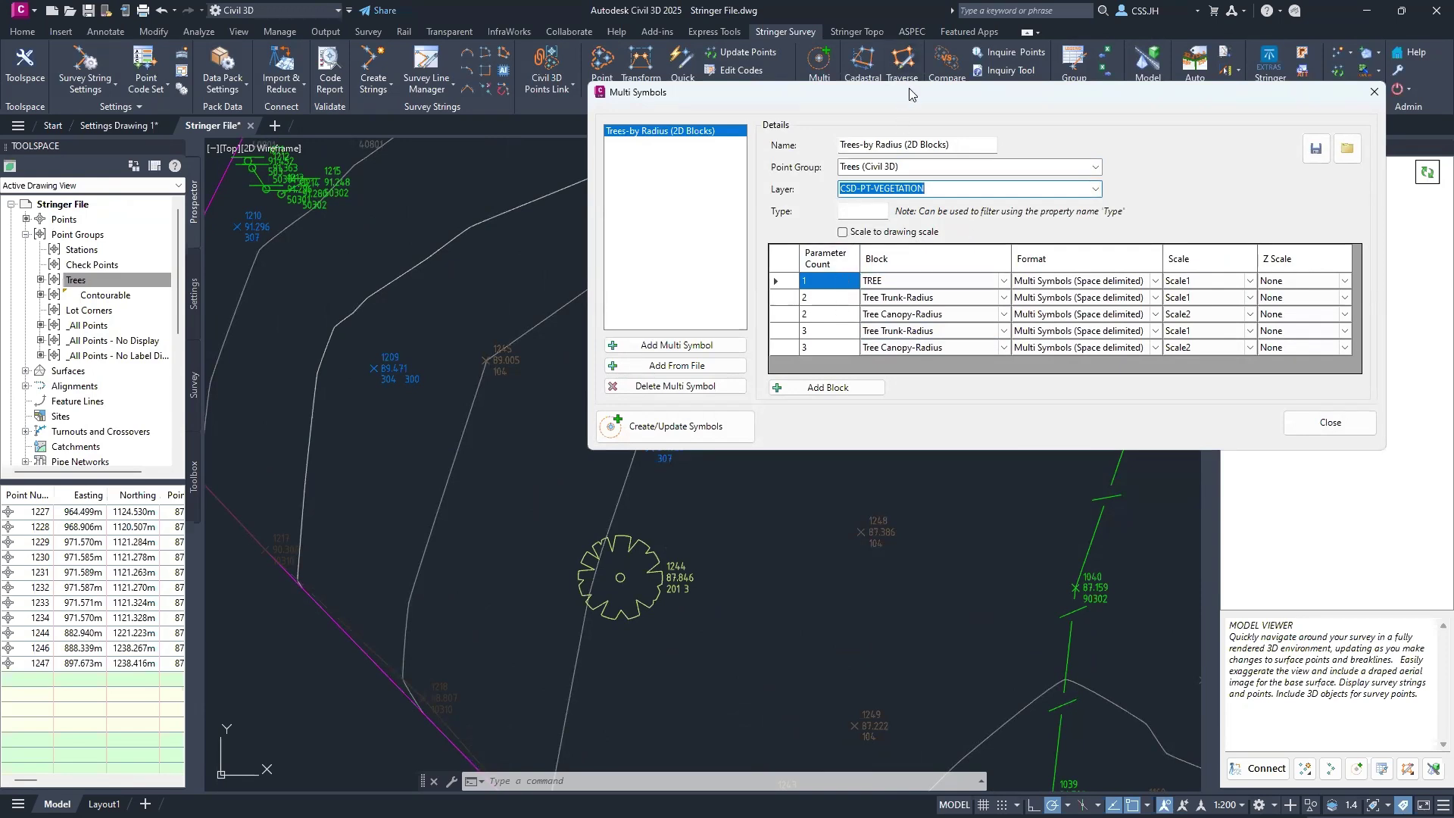
Step: Compare the three-parameter Tree Trunk-Radius and Tree Canopy-Radius block rows and their scales with the code at point 1247
mouse_move(909, 94)
left_mouse_down()
mouse_move(1223, 294)
mouse_move(1019, 341)
left_mouse_up()
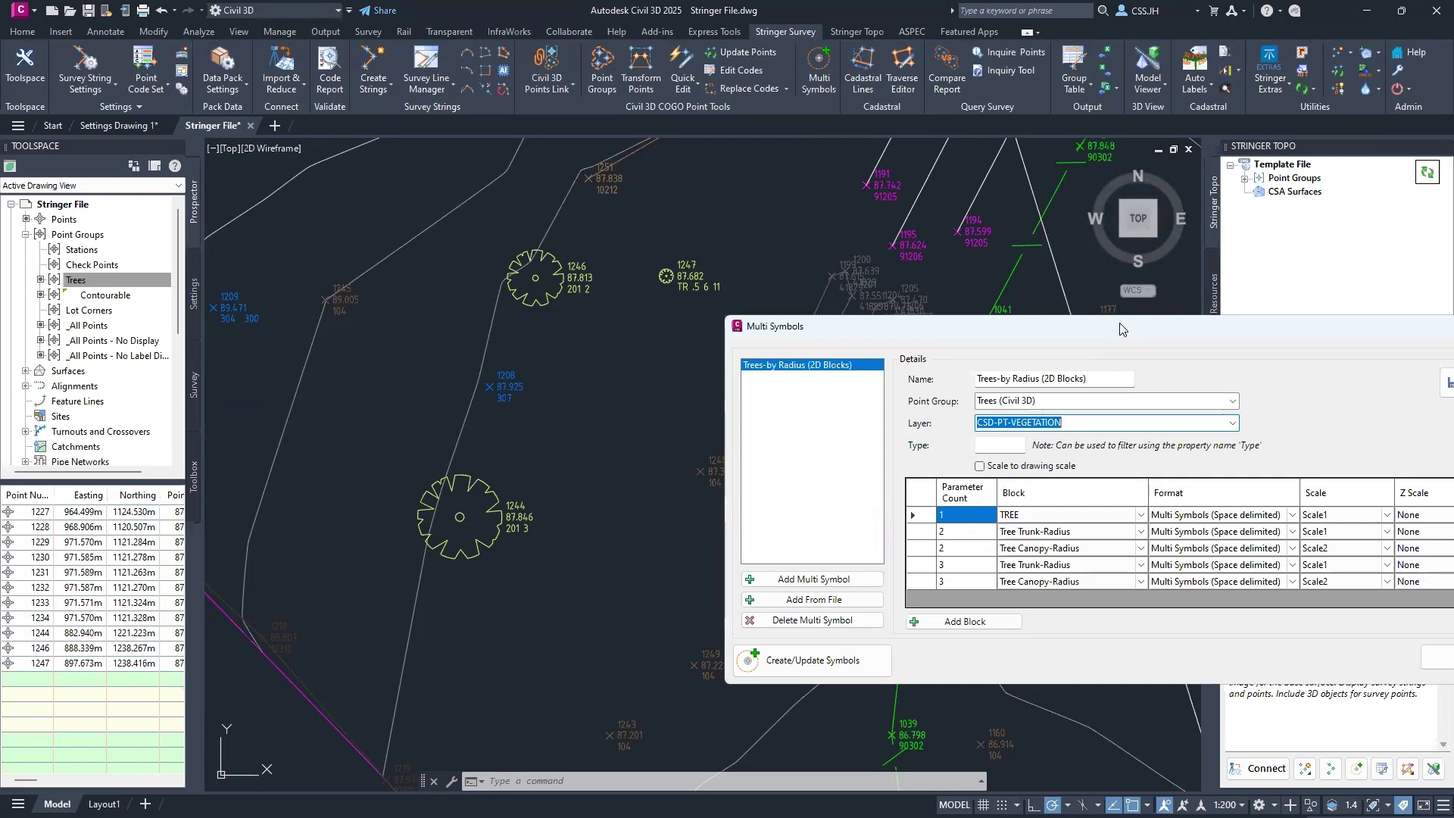
mouse_move(1121, 329)
left_mouse_down()
mouse_move(1070, 266)
mouse_move(1120, 301)
left_mouse_up()
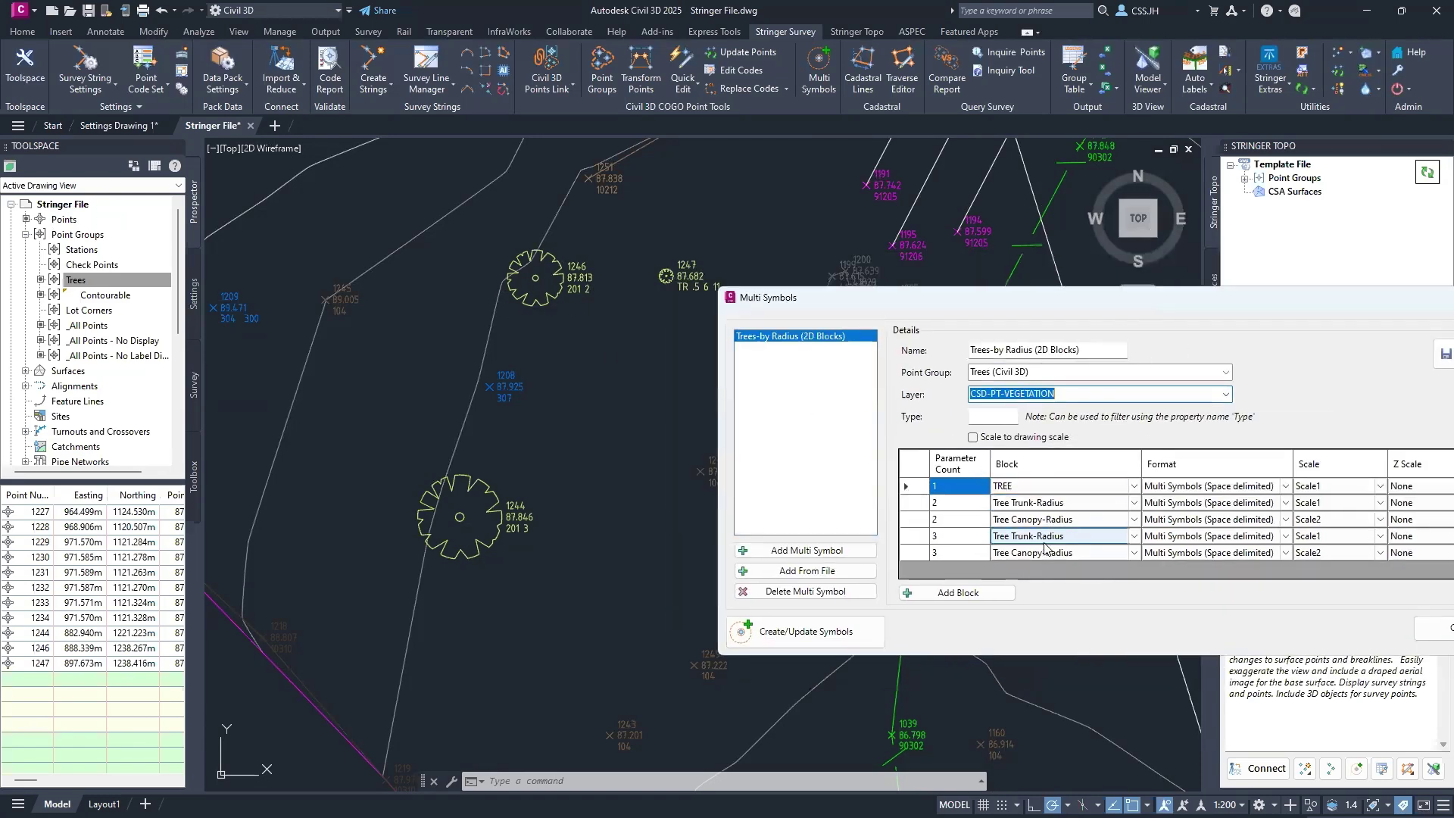
left_click(960, 537)
left_click_drag(812, 303, 799, 370)
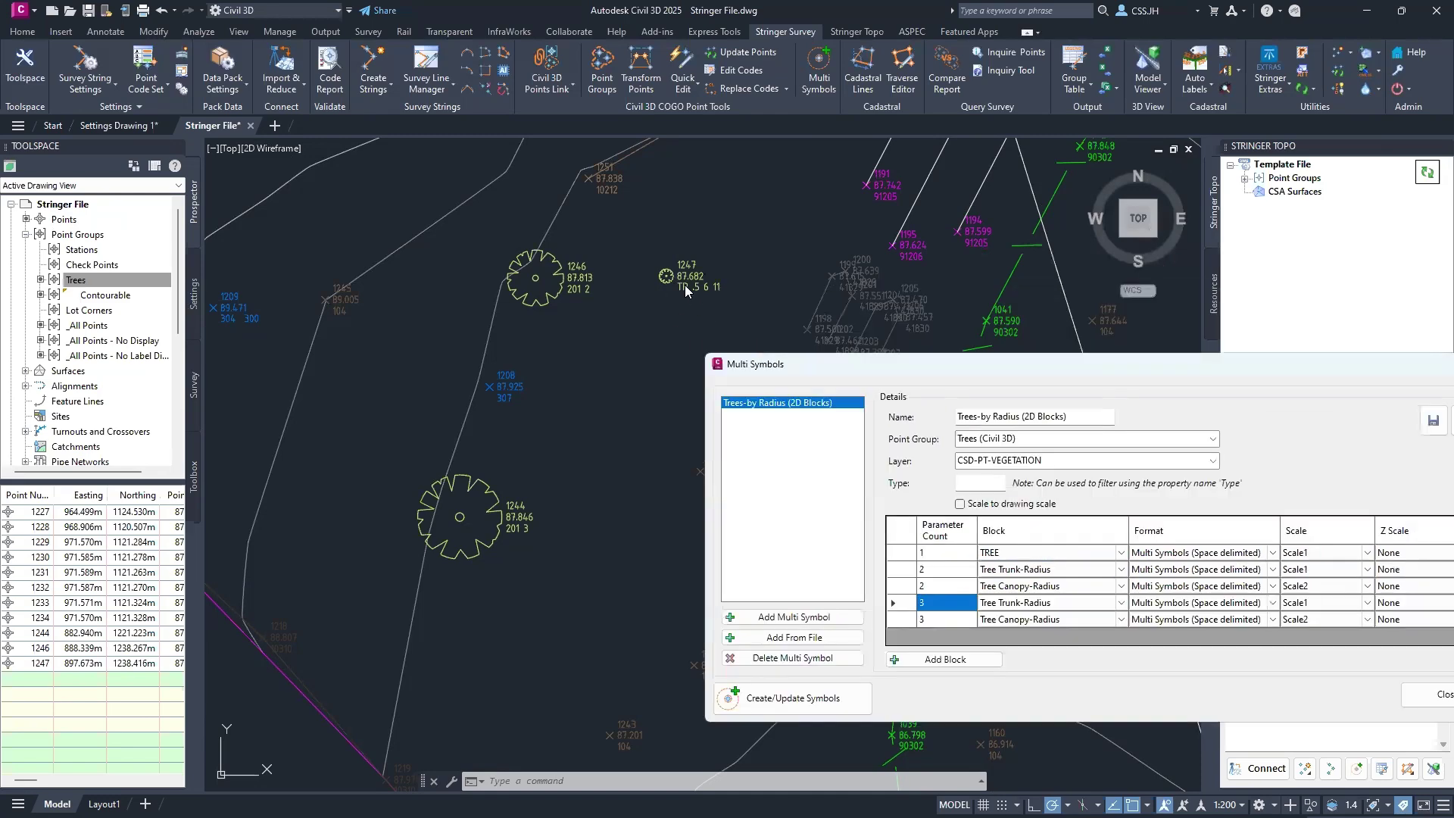
scroll(686, 283, "up", 4)
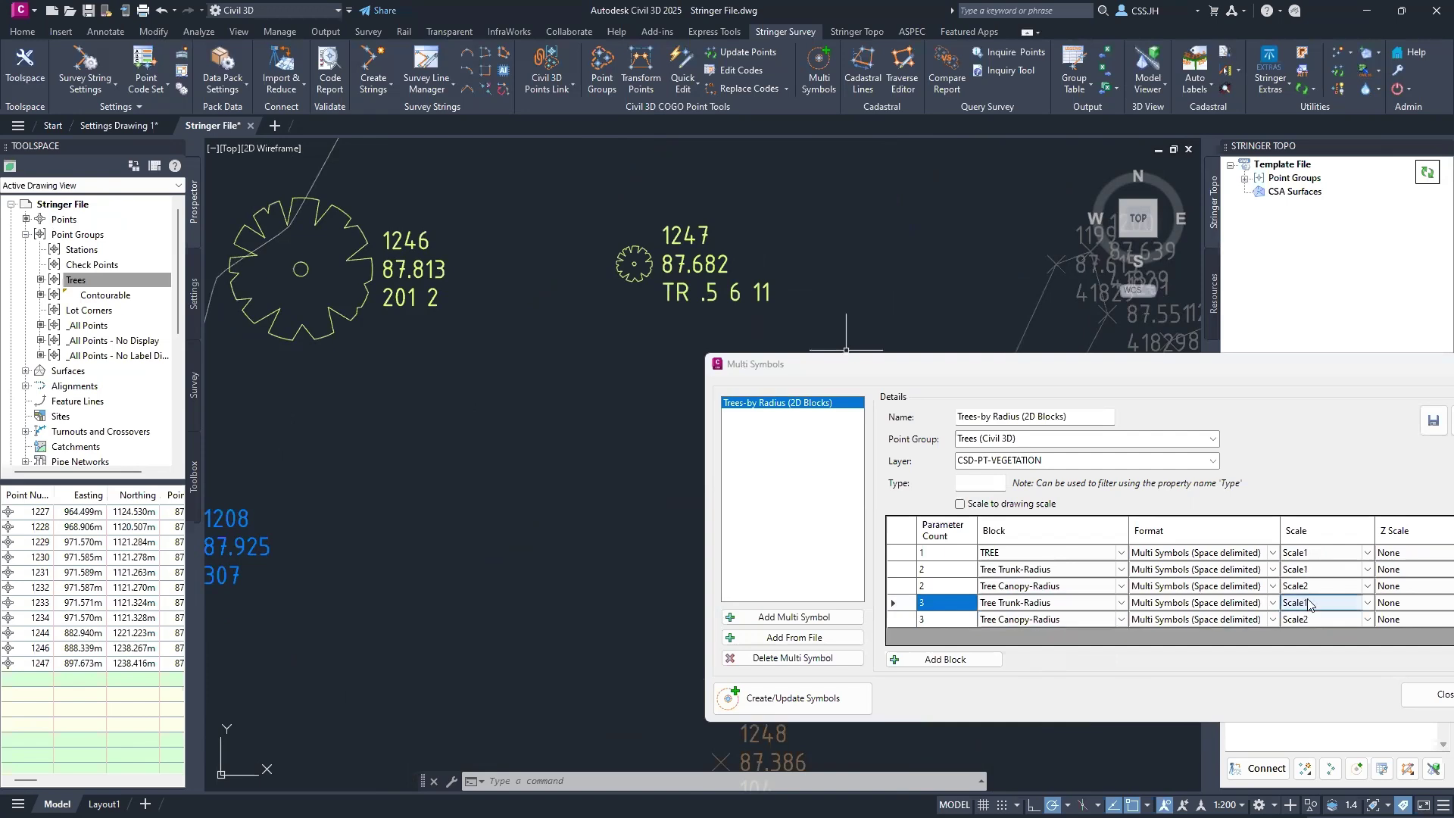
left_click(1319, 623)
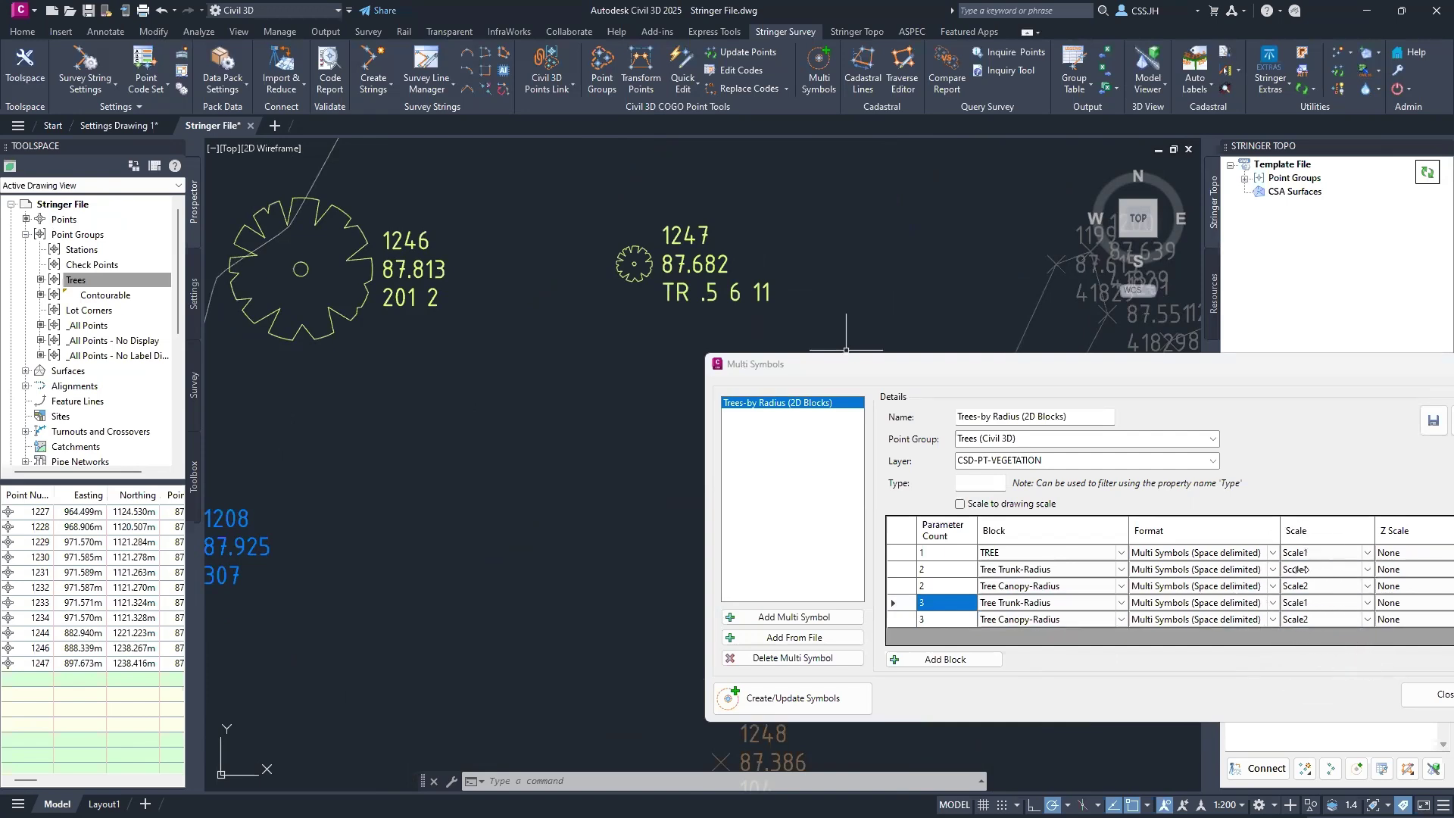
Step: Create the Trees-by Radius (2D Blocks) symbols, close Multi Symbols and inspect the trunk and canopy symbols at the tree points
left_click_drag(1208, 370, 1366, 198)
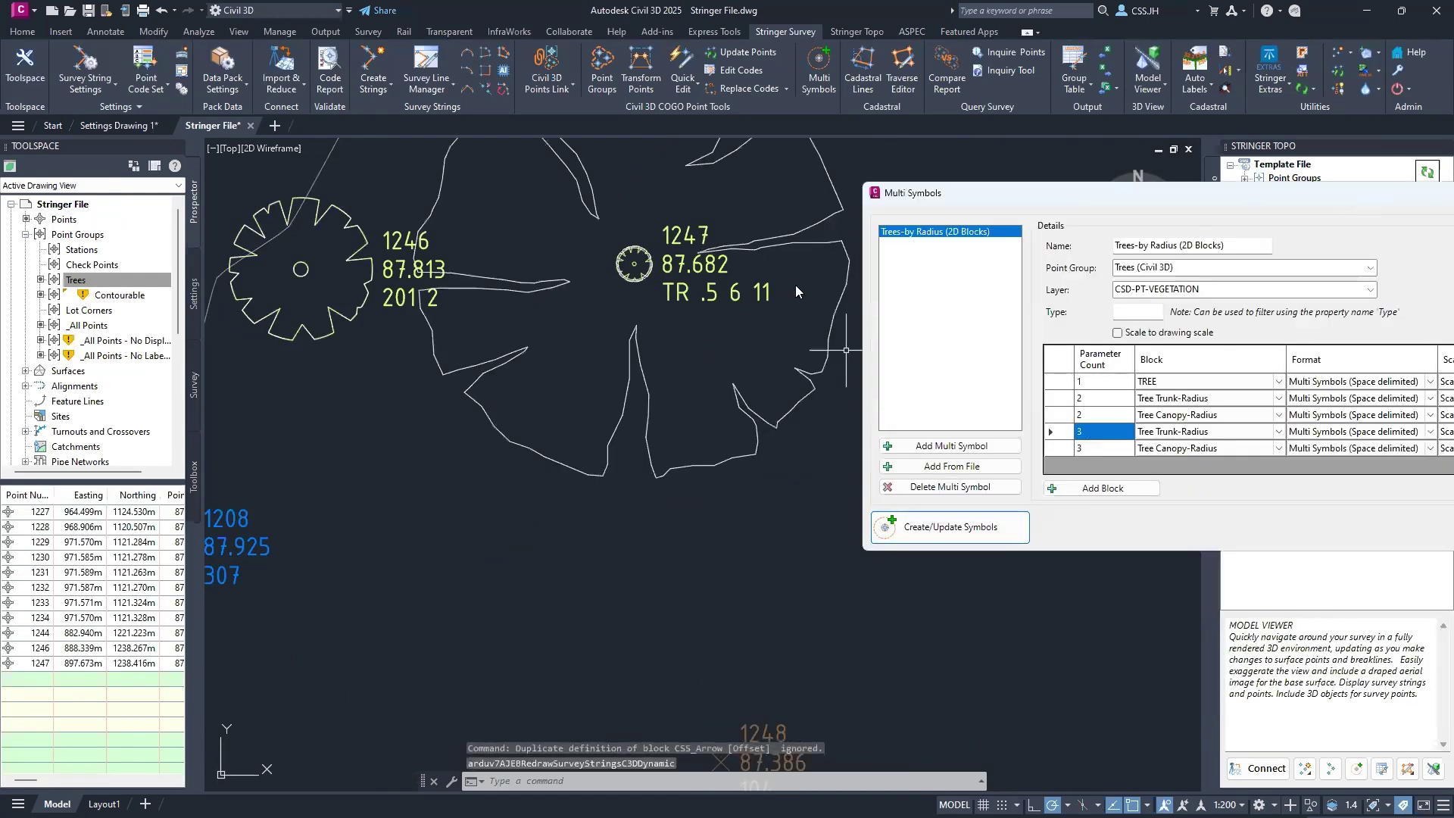
middle_click_drag(795, 285, 884, 402)
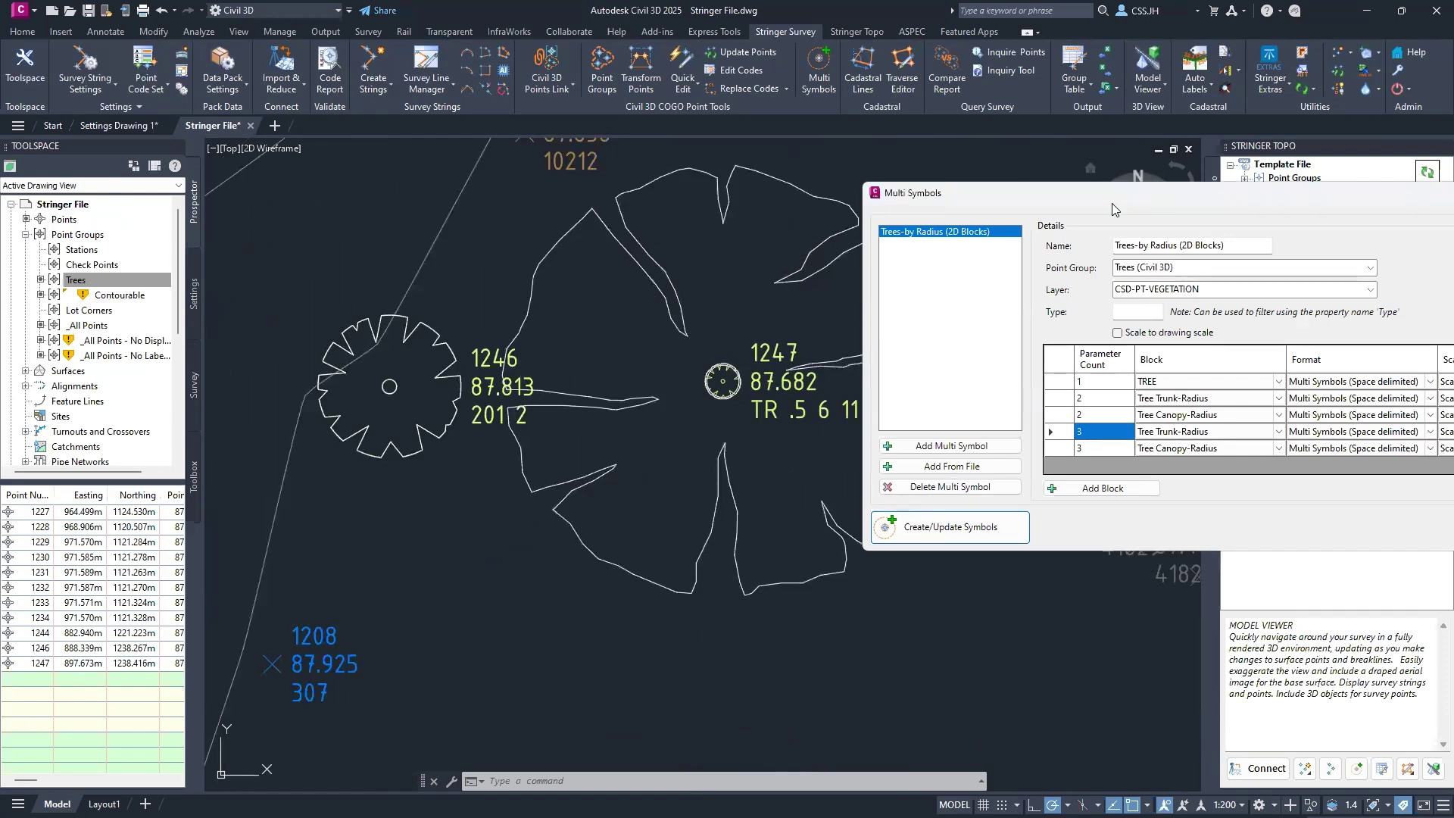
key("Escape")
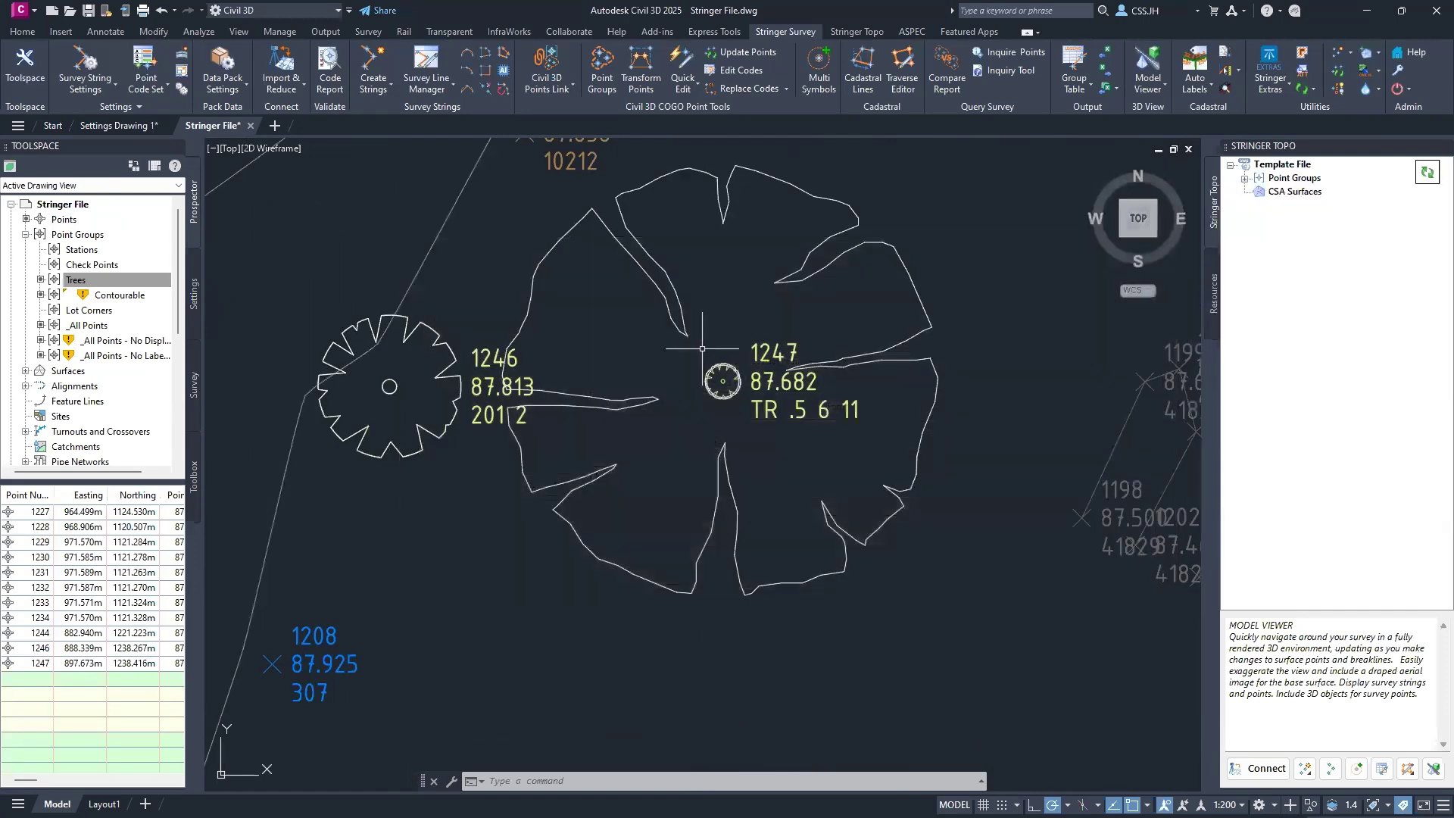
mouse_move(702, 349)
scroll(802, 308, "down", 4)
scroll(803, 308, "down", 2)
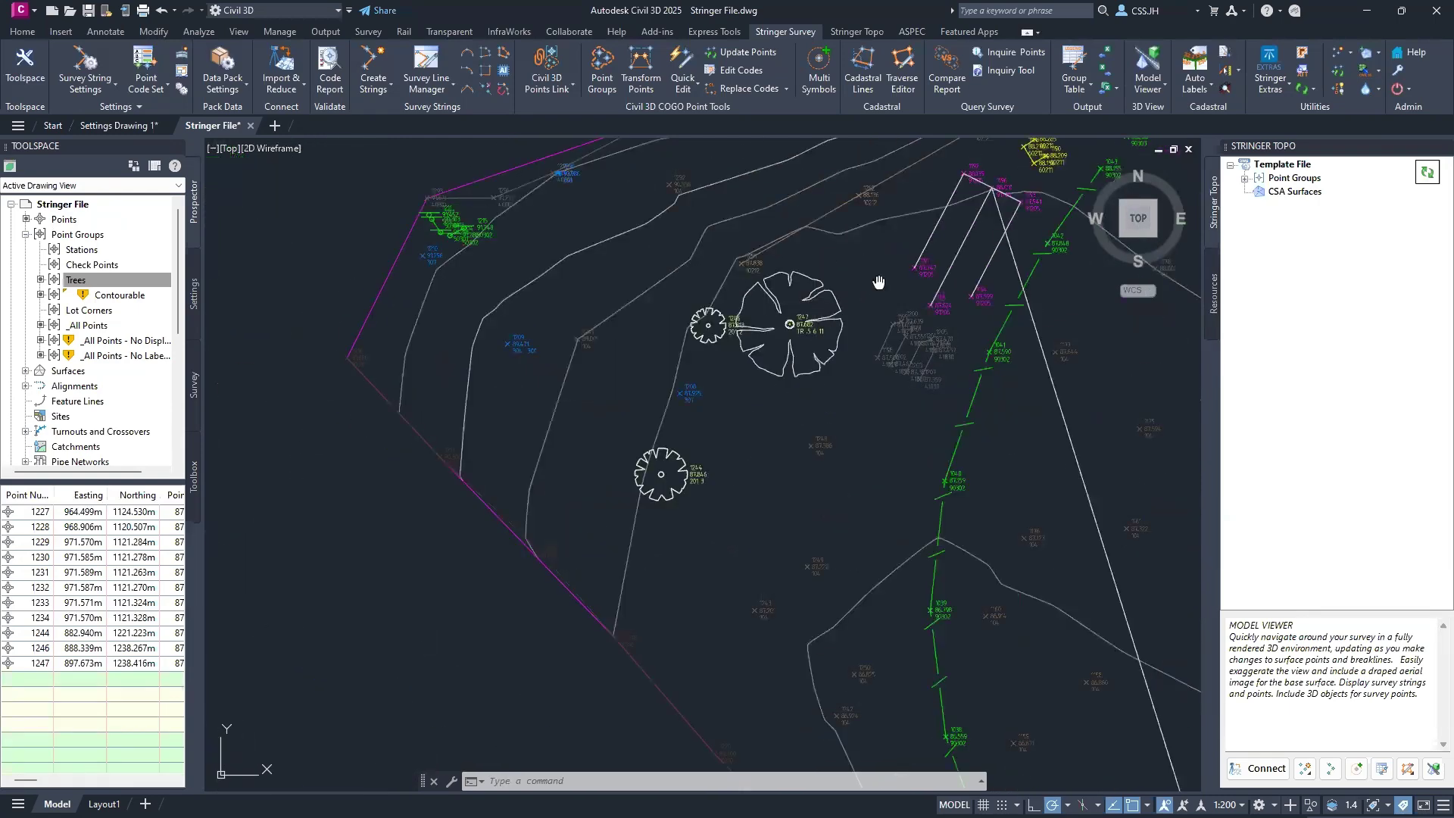
middle_click_drag(877, 279, 666, 351)
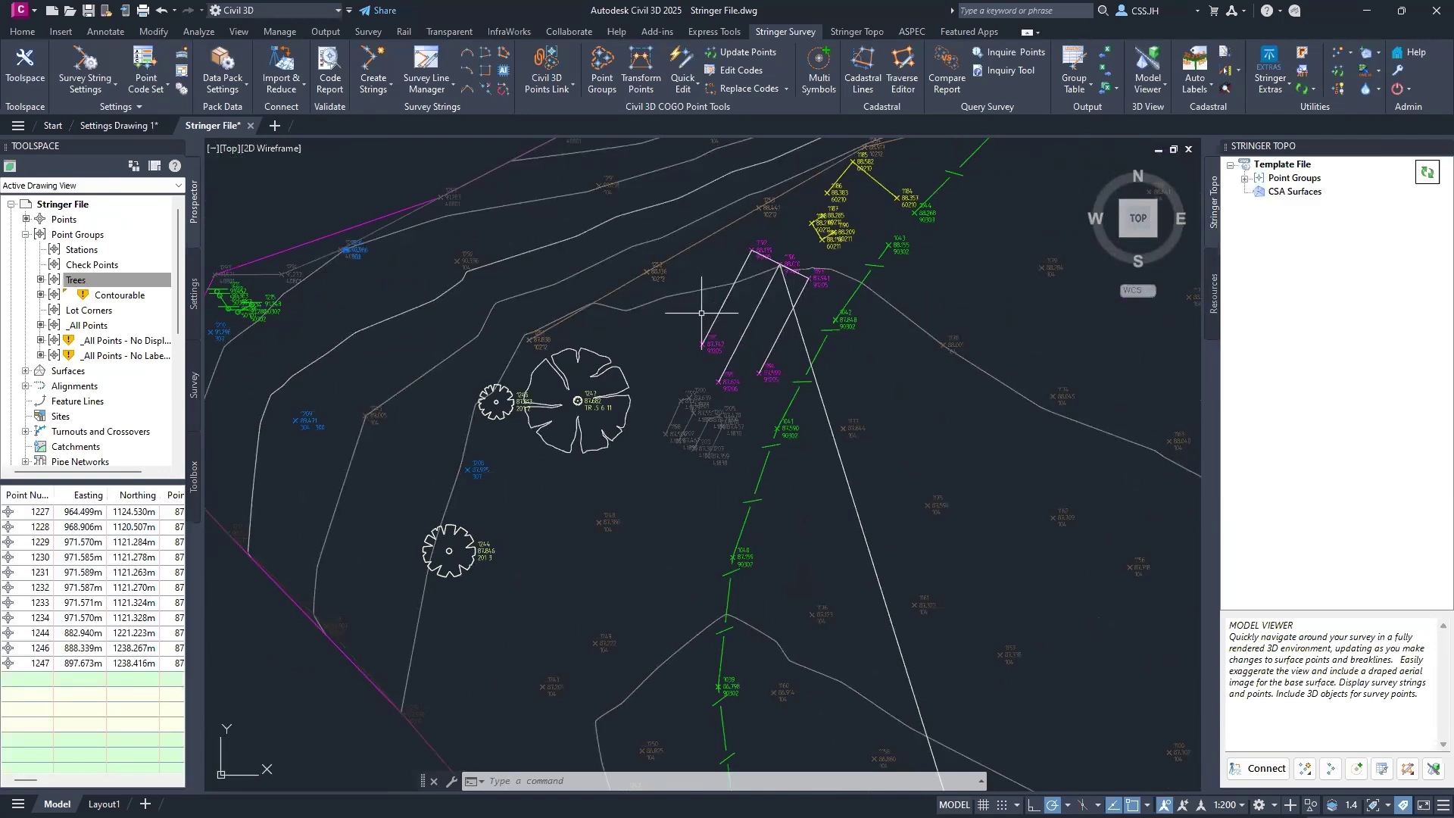
Step: Generate a Code Report for the Contourable (Civil 3D) point group using the Numeric (Individual Layers) code set
left_click(340, 61)
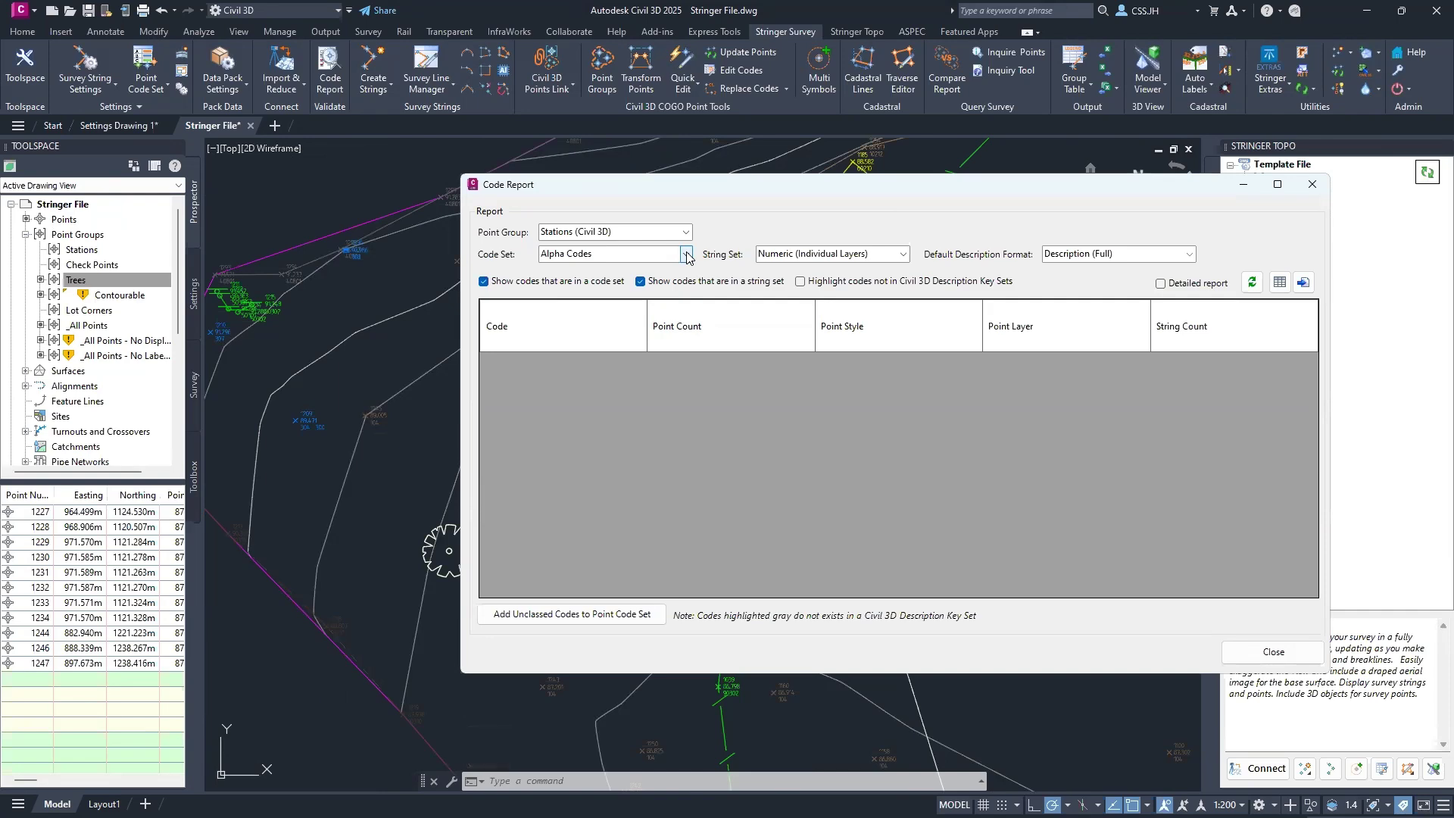
left_click(684, 253)
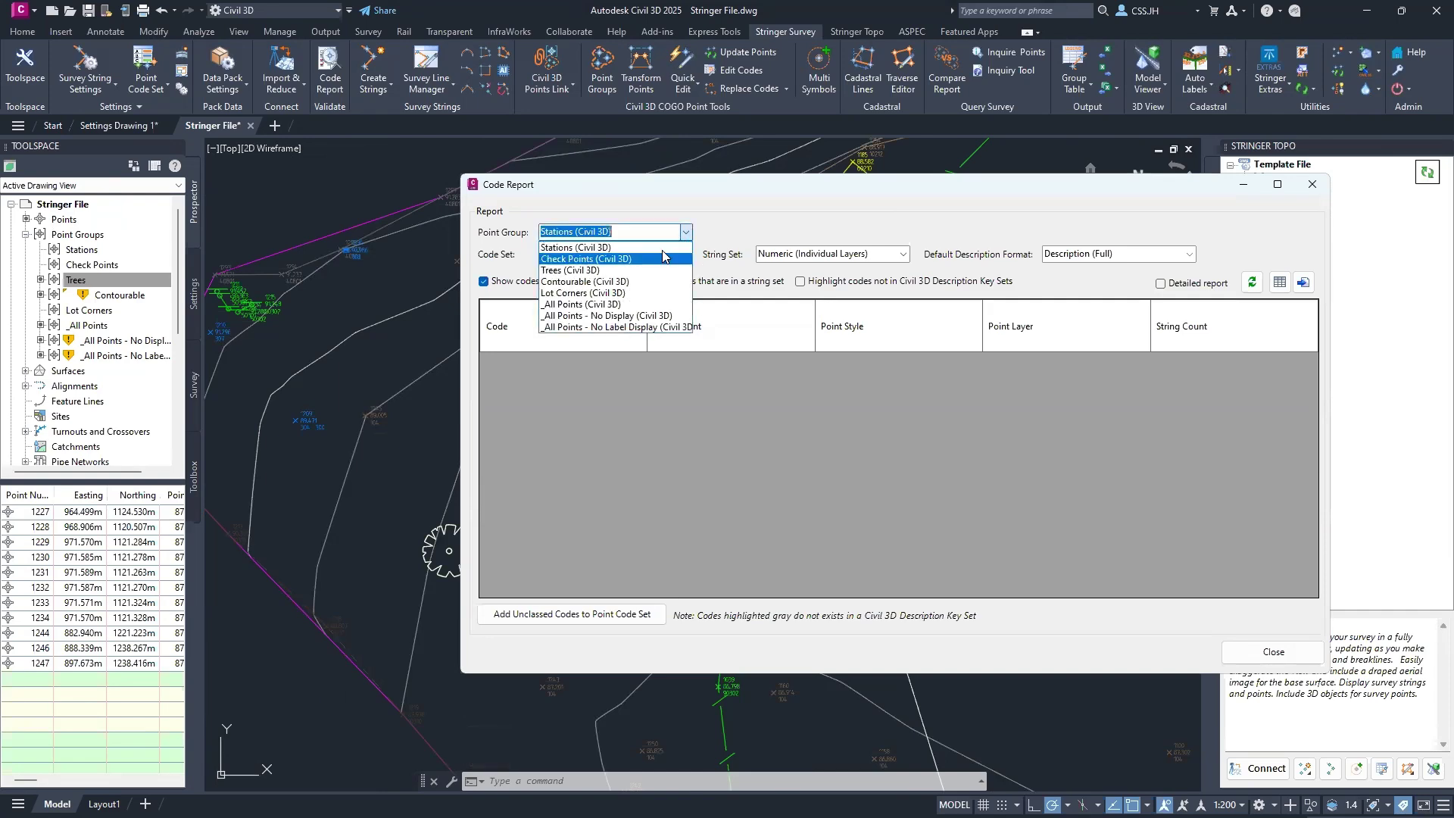
left_click(621, 283)
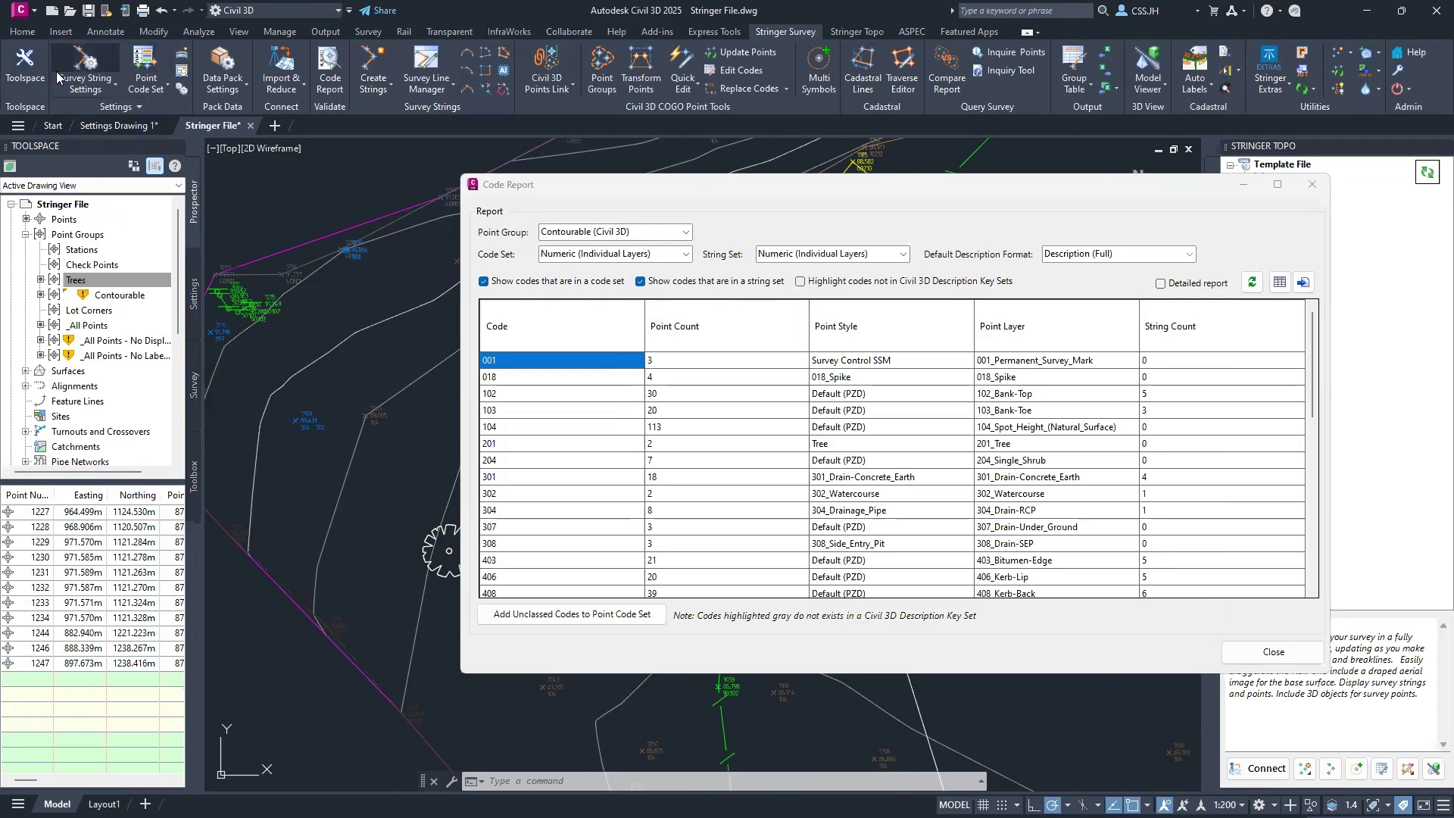
Step: List the points behind the highlighted code 700 and locate points 1095, 1097, 1109 and 1111 in the drawing
scroll(736, 417, "down", 8)
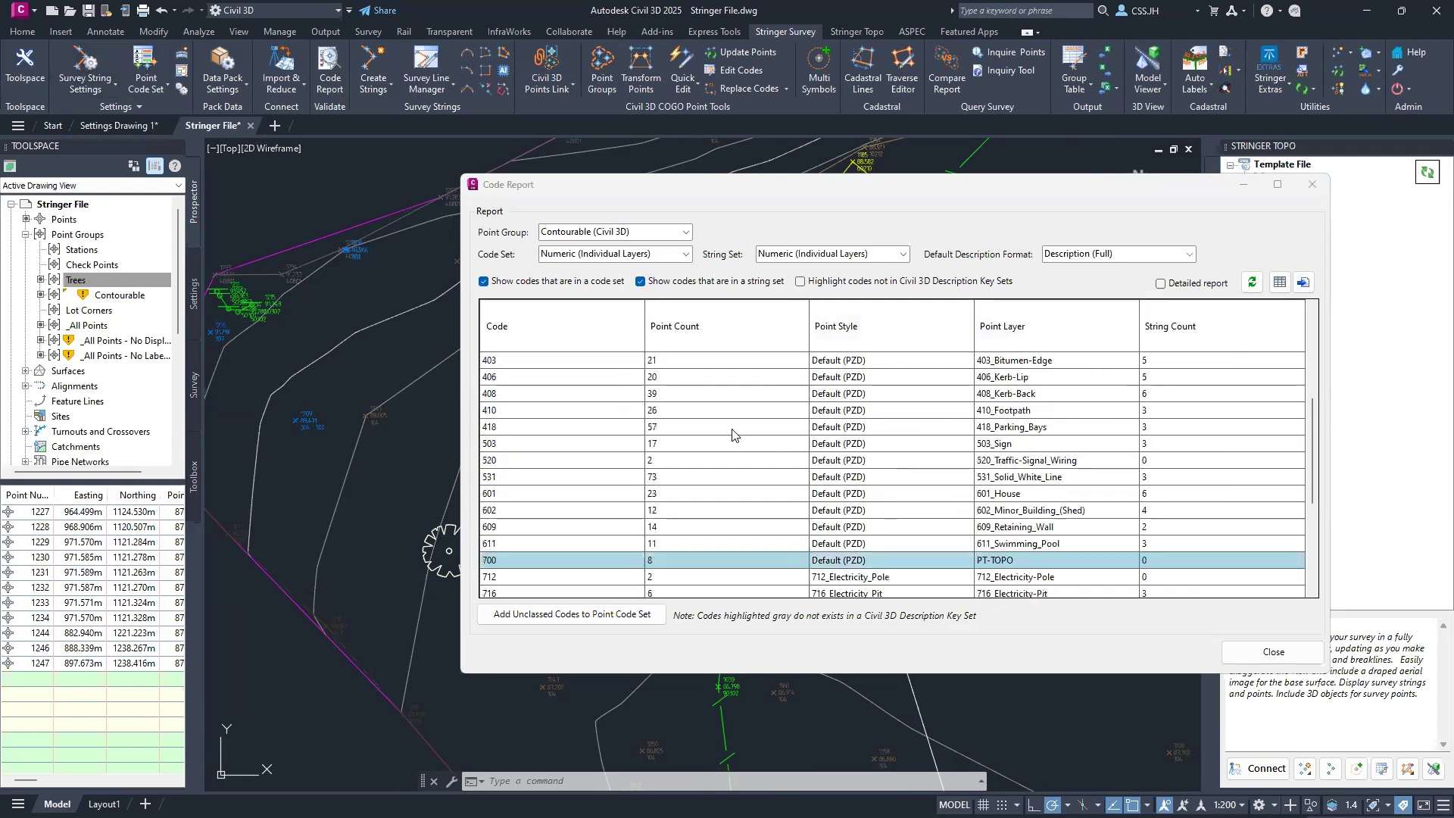
left_click(523, 416)
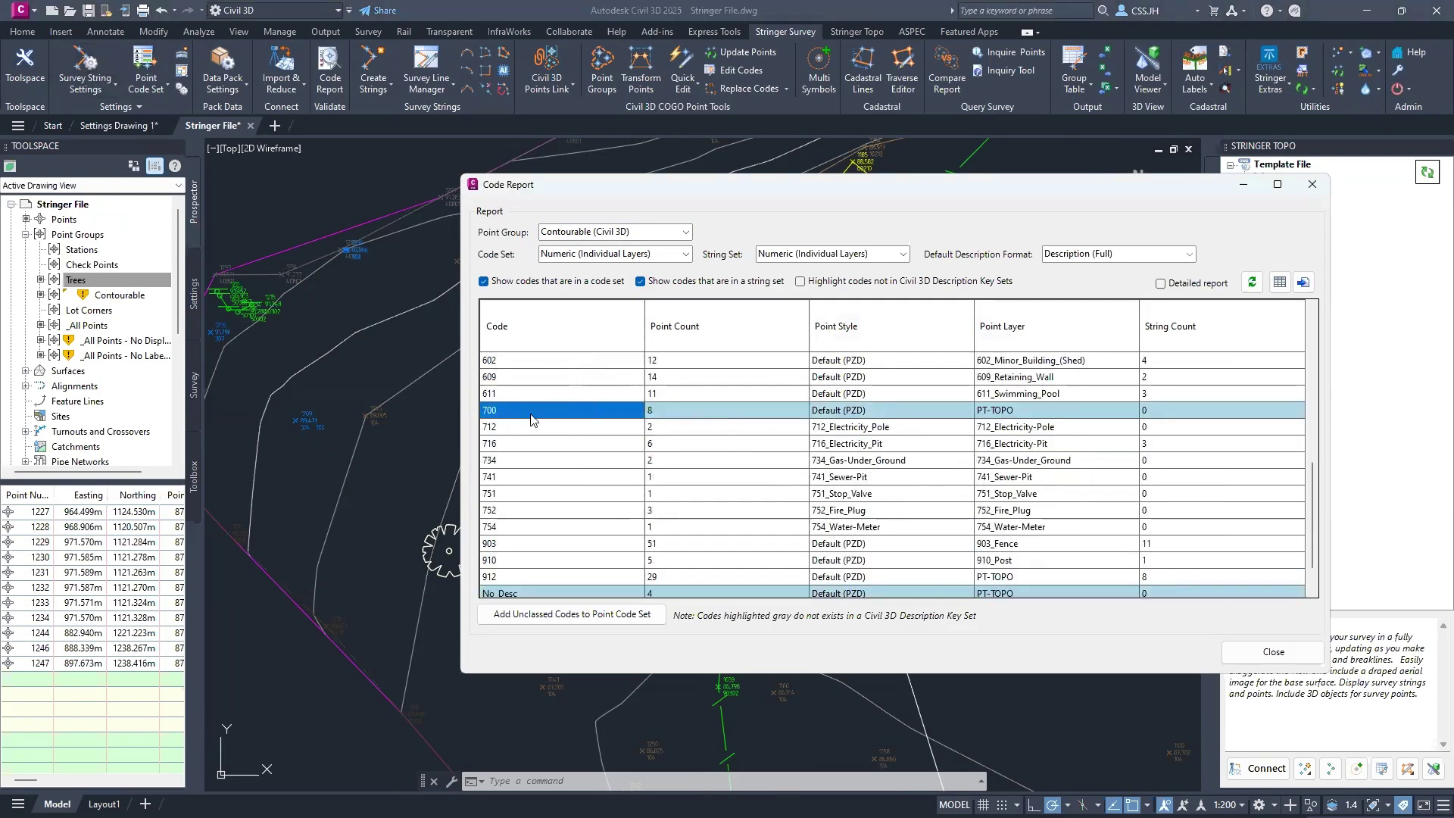
double_click(532, 418)
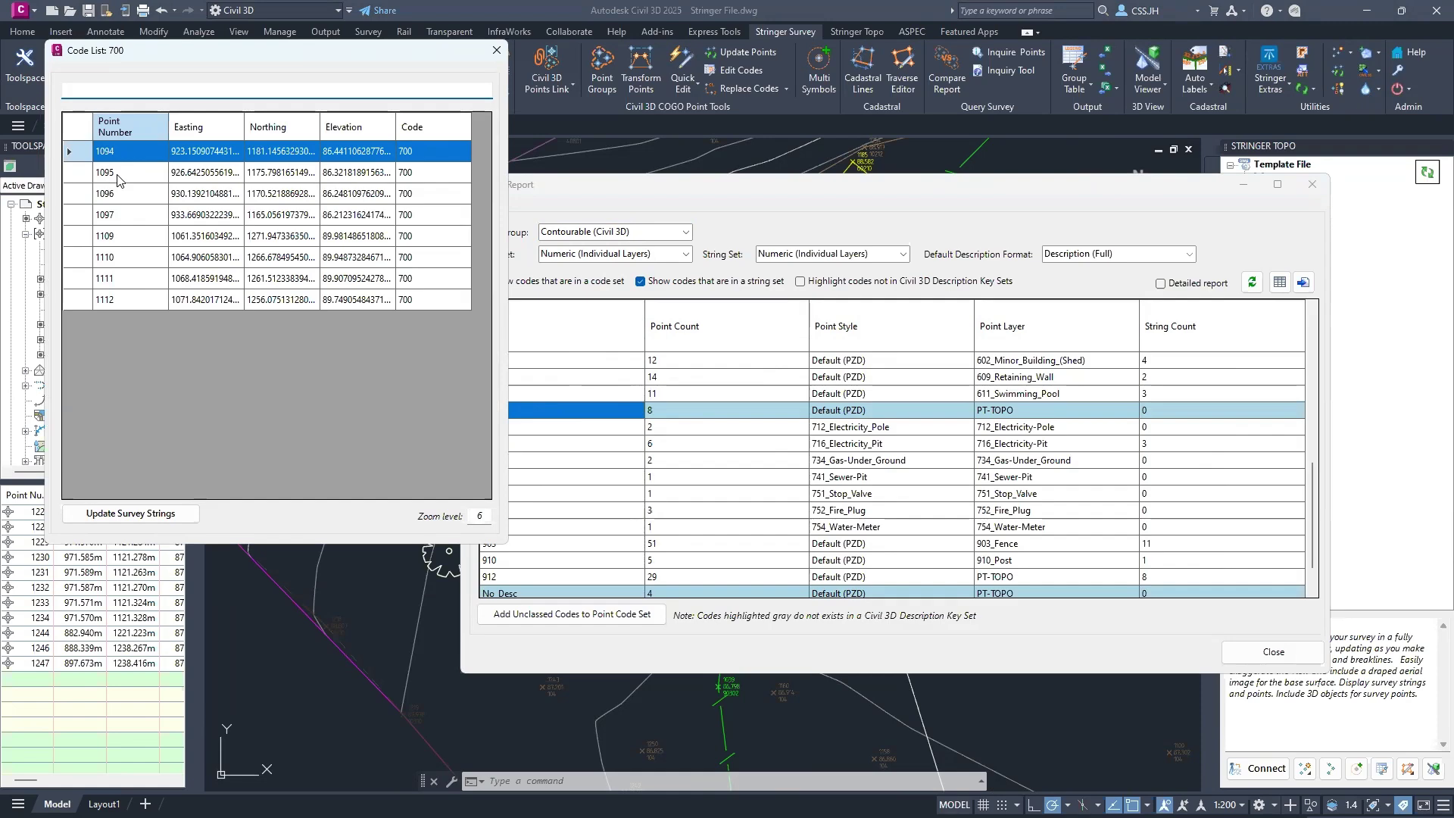
left_click(117, 179)
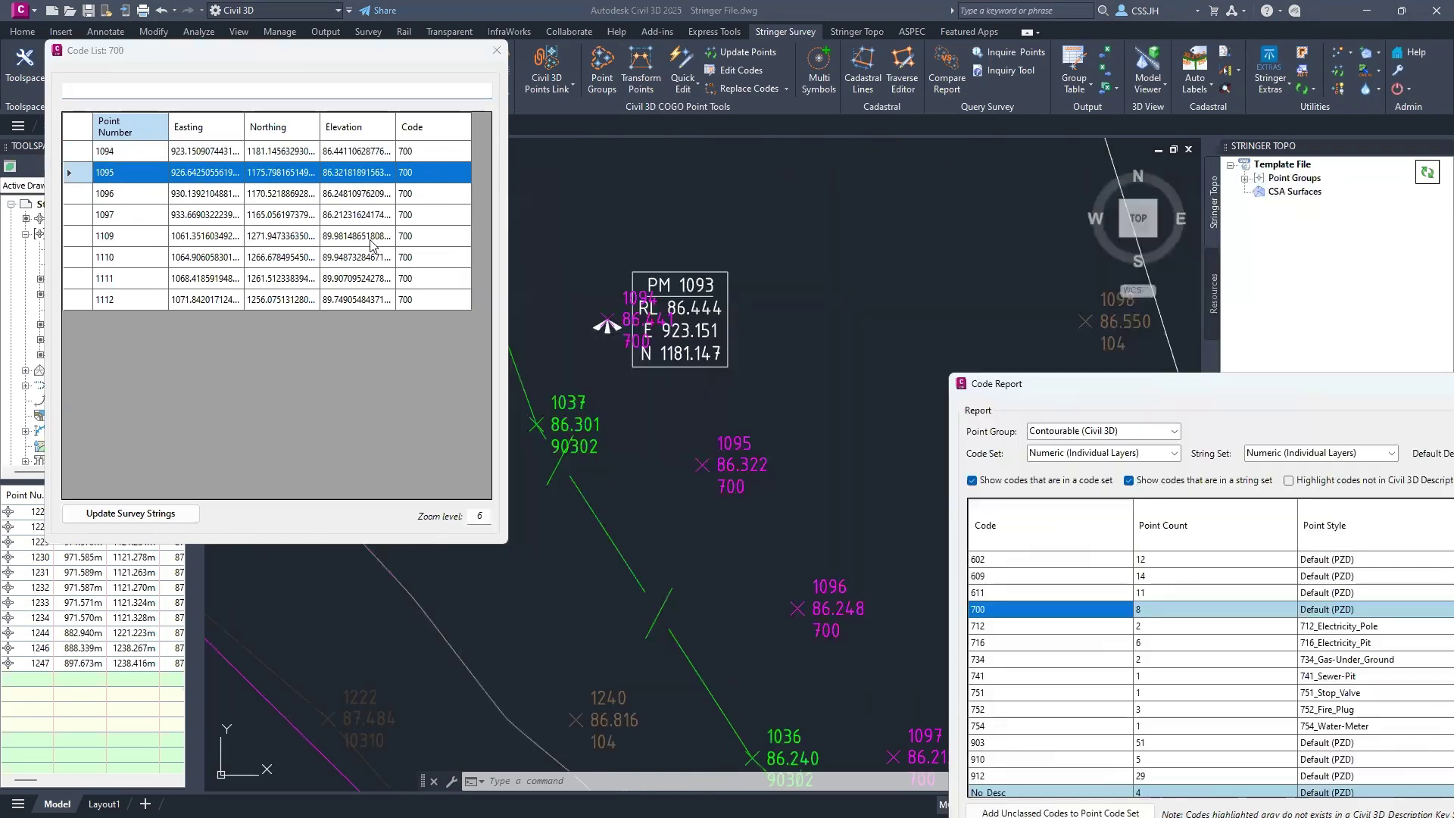
left_click(143, 214)
left_click(130, 240)
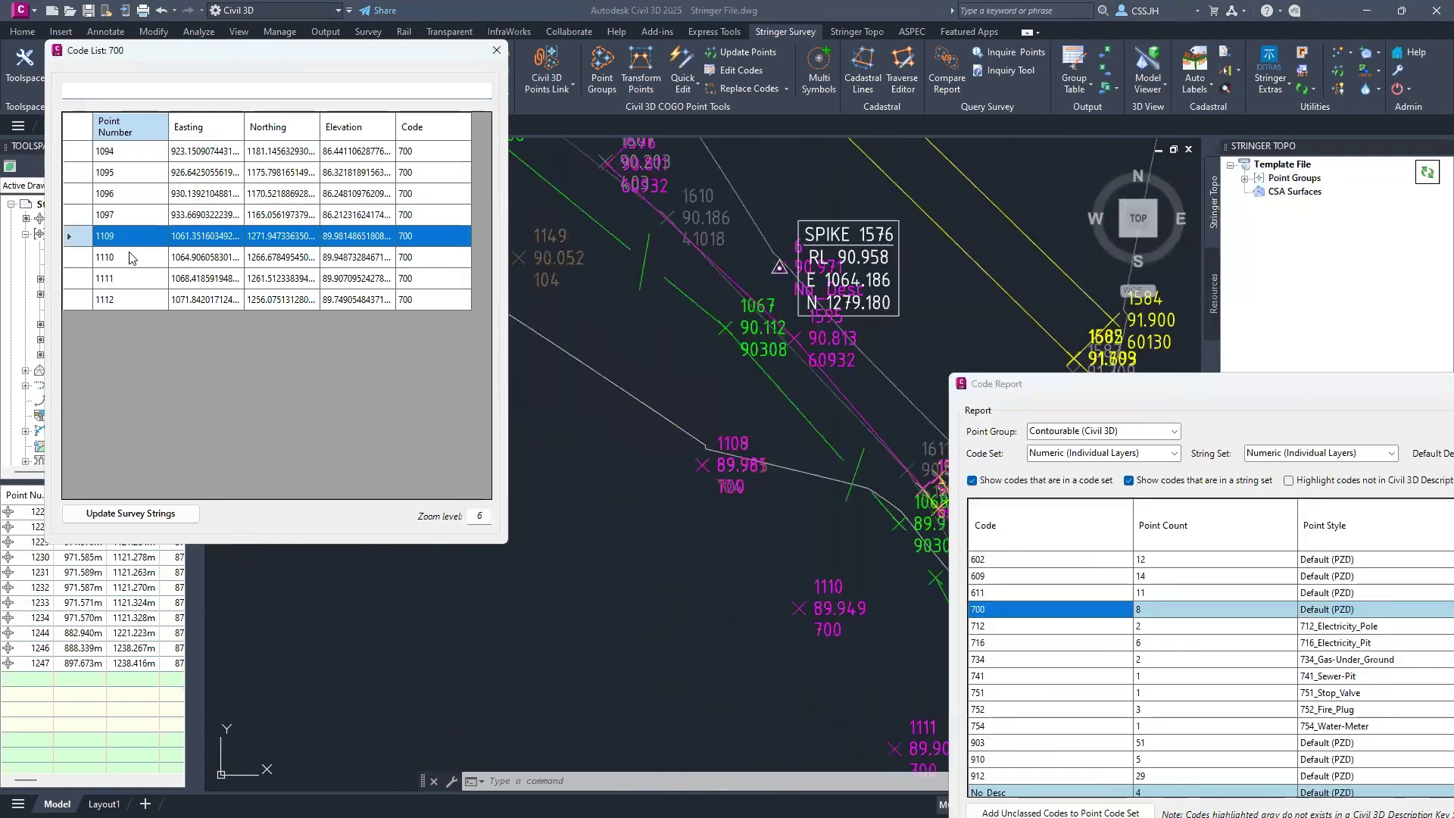
left_click(133, 278)
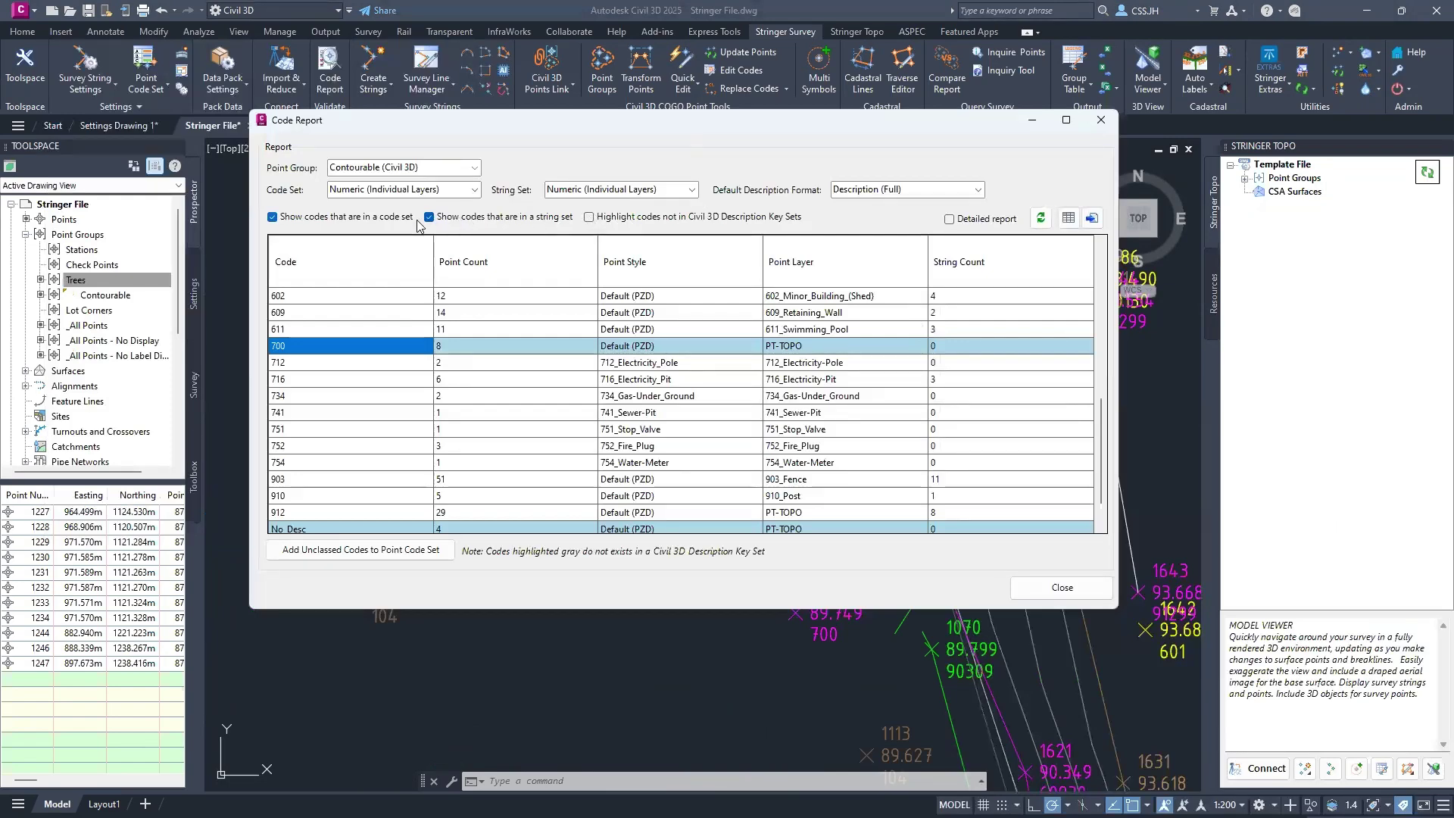
Step: Stop showing codes in a code set, highlight codes missing from the Civil 3D Description Key Sets, check code 531 and close the report
left_click(338, 218)
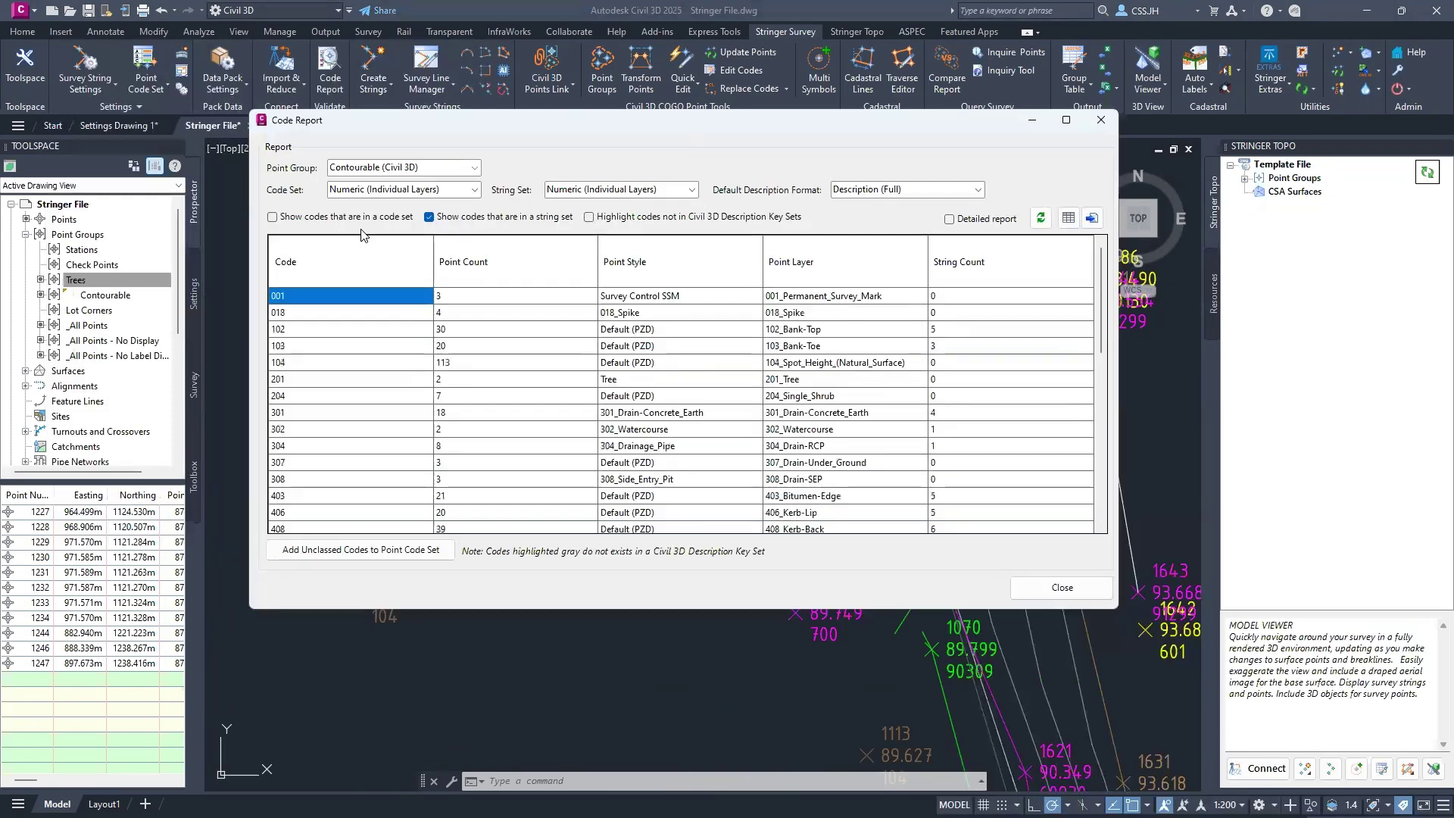
left_click(590, 218)
scroll(319, 373, "down", 5)
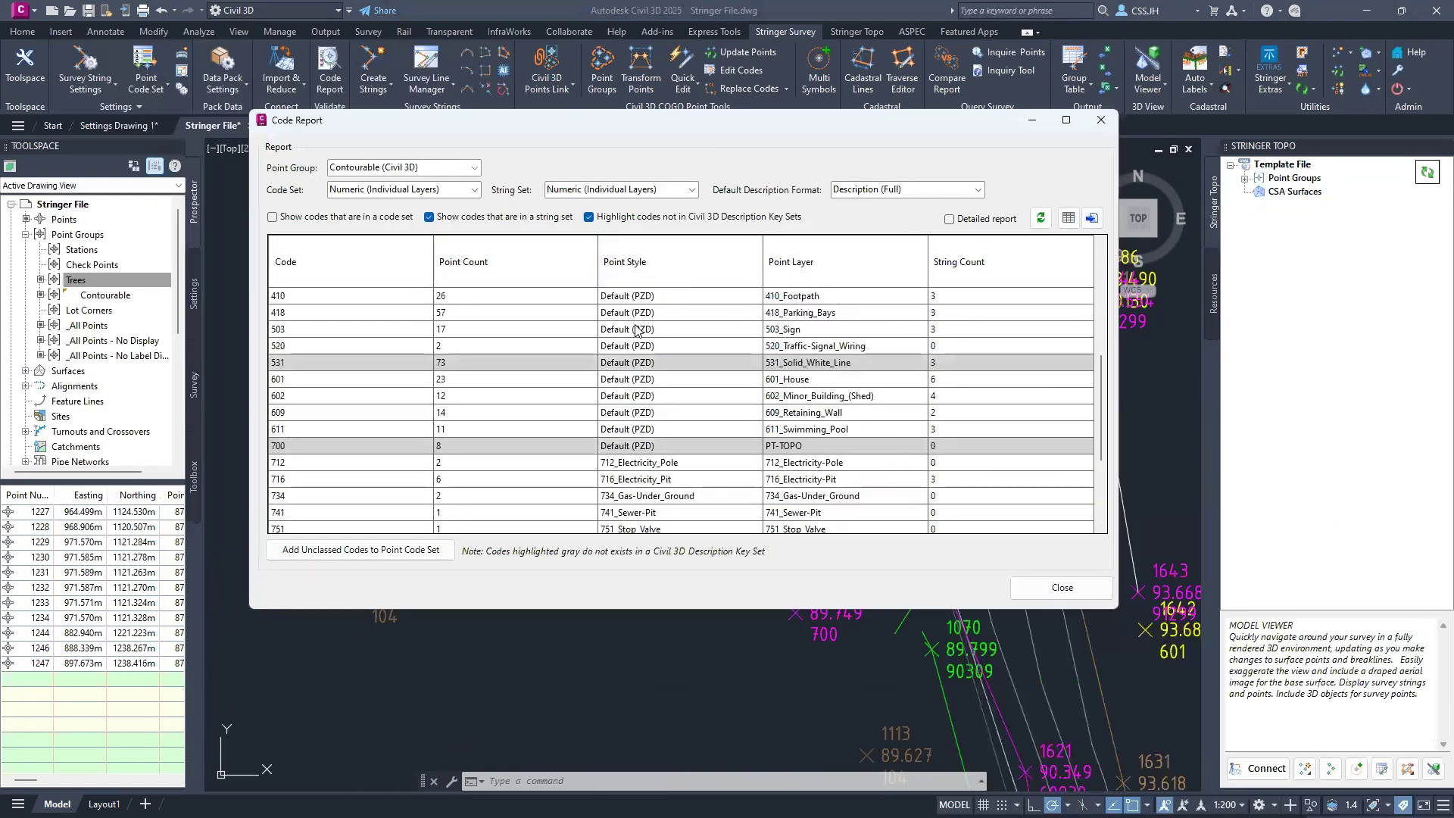
left_click(318, 372)
left_click(345, 365)
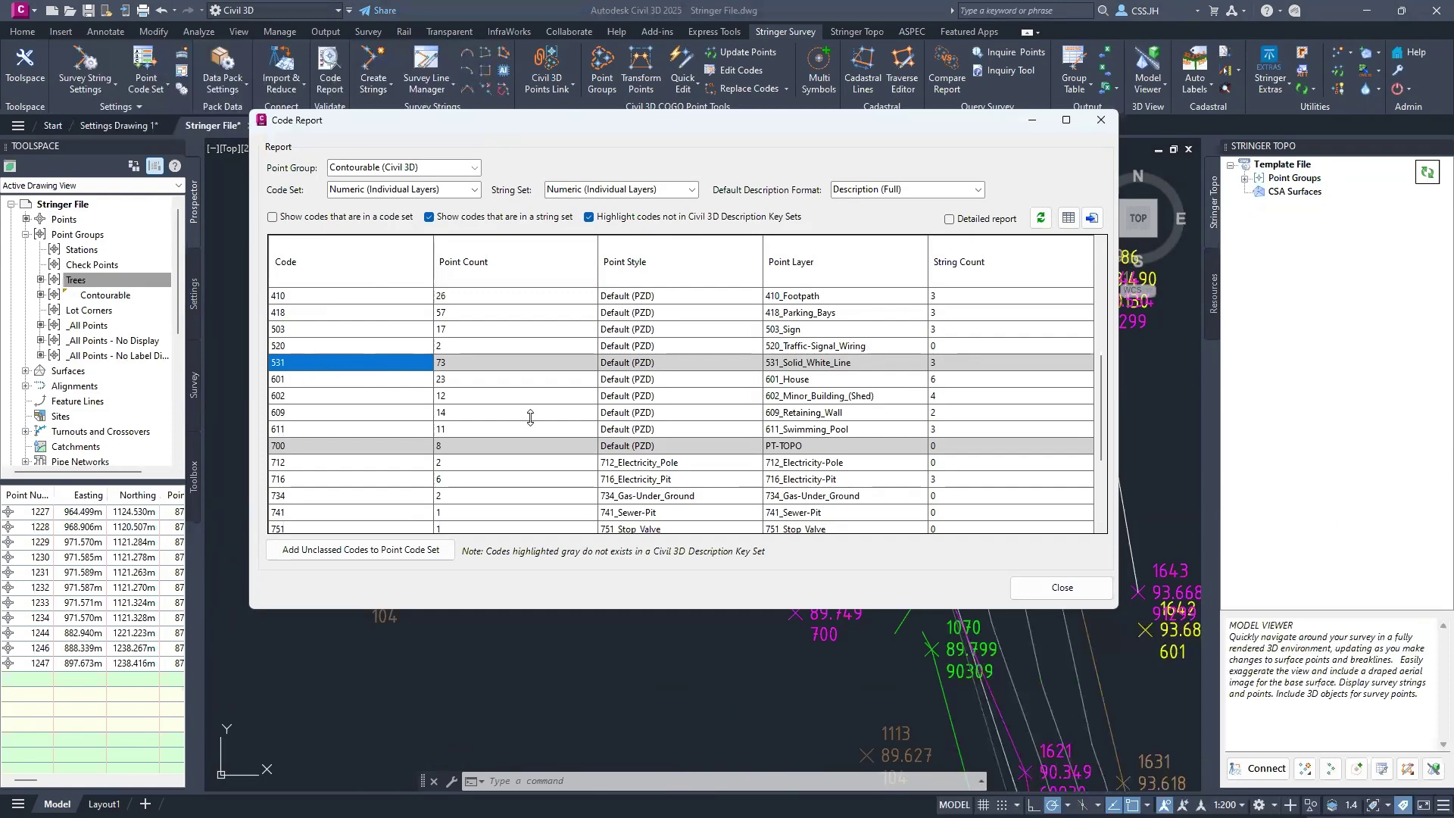
left_click(1062, 587)
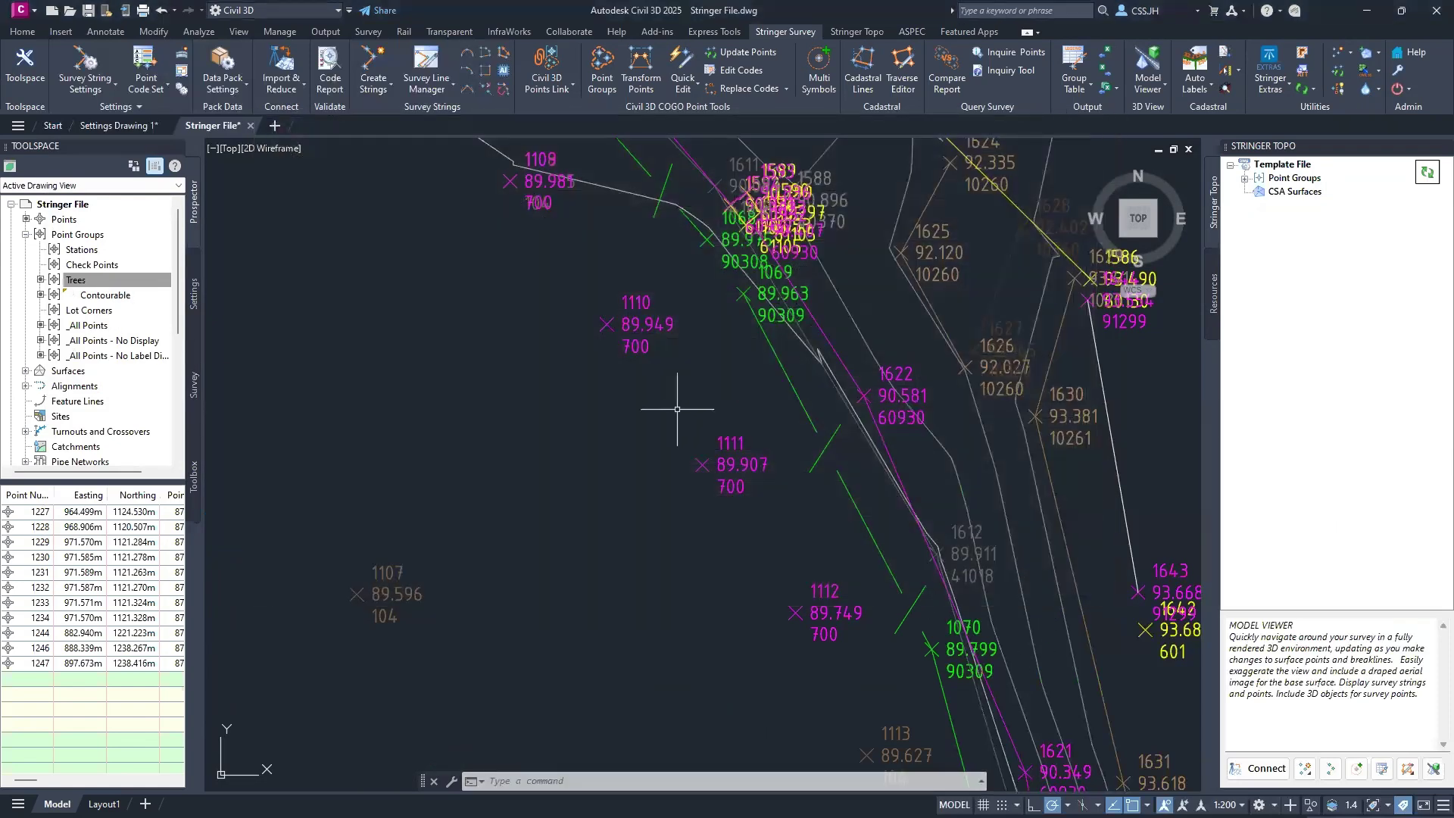
scroll(677, 409, "down", 8)
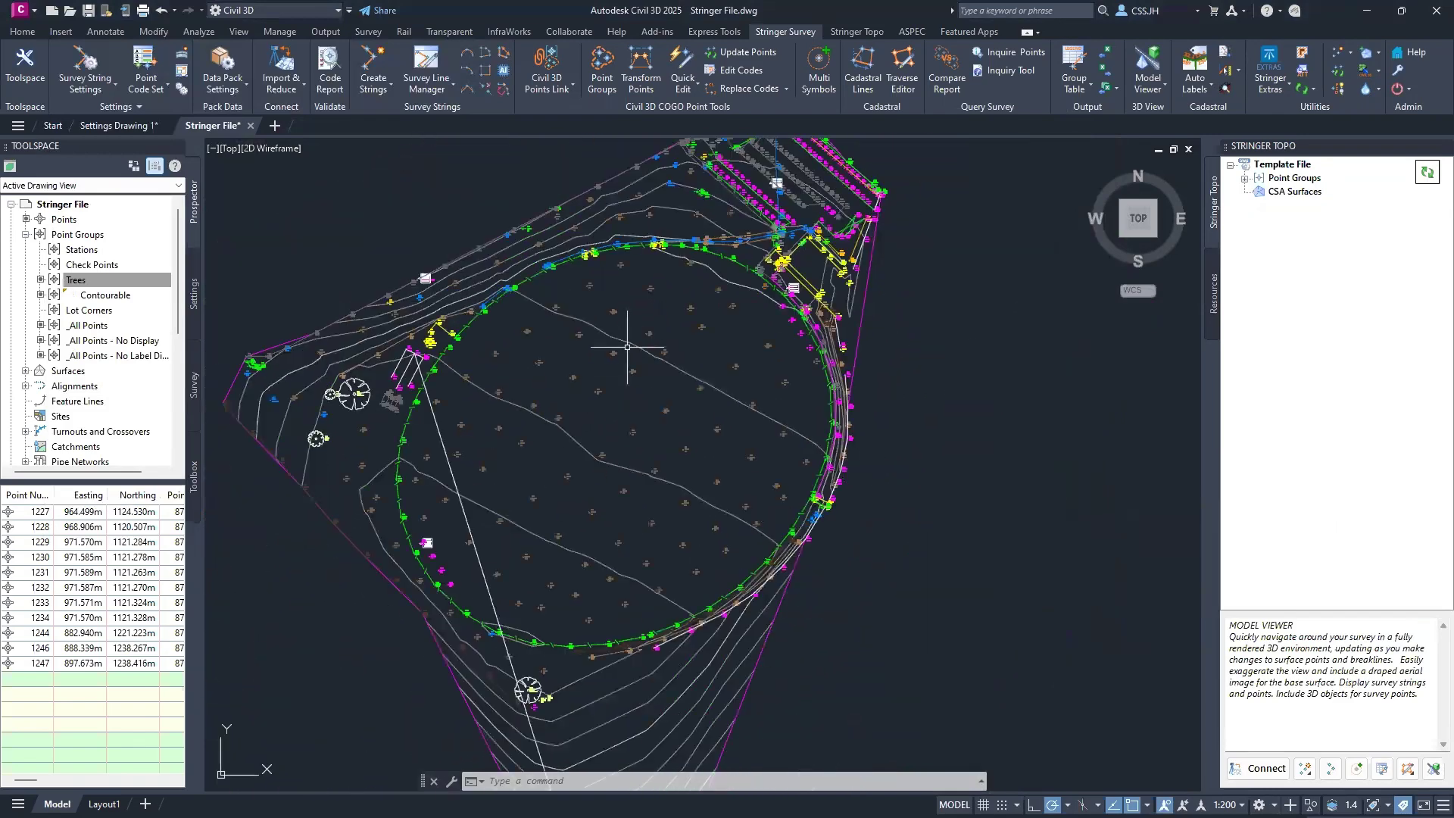
mouse_move(627, 347)
middle_mouse_down()
mouse_move(703, 397)
mouse_move(743, 391)
middle_mouse_up()
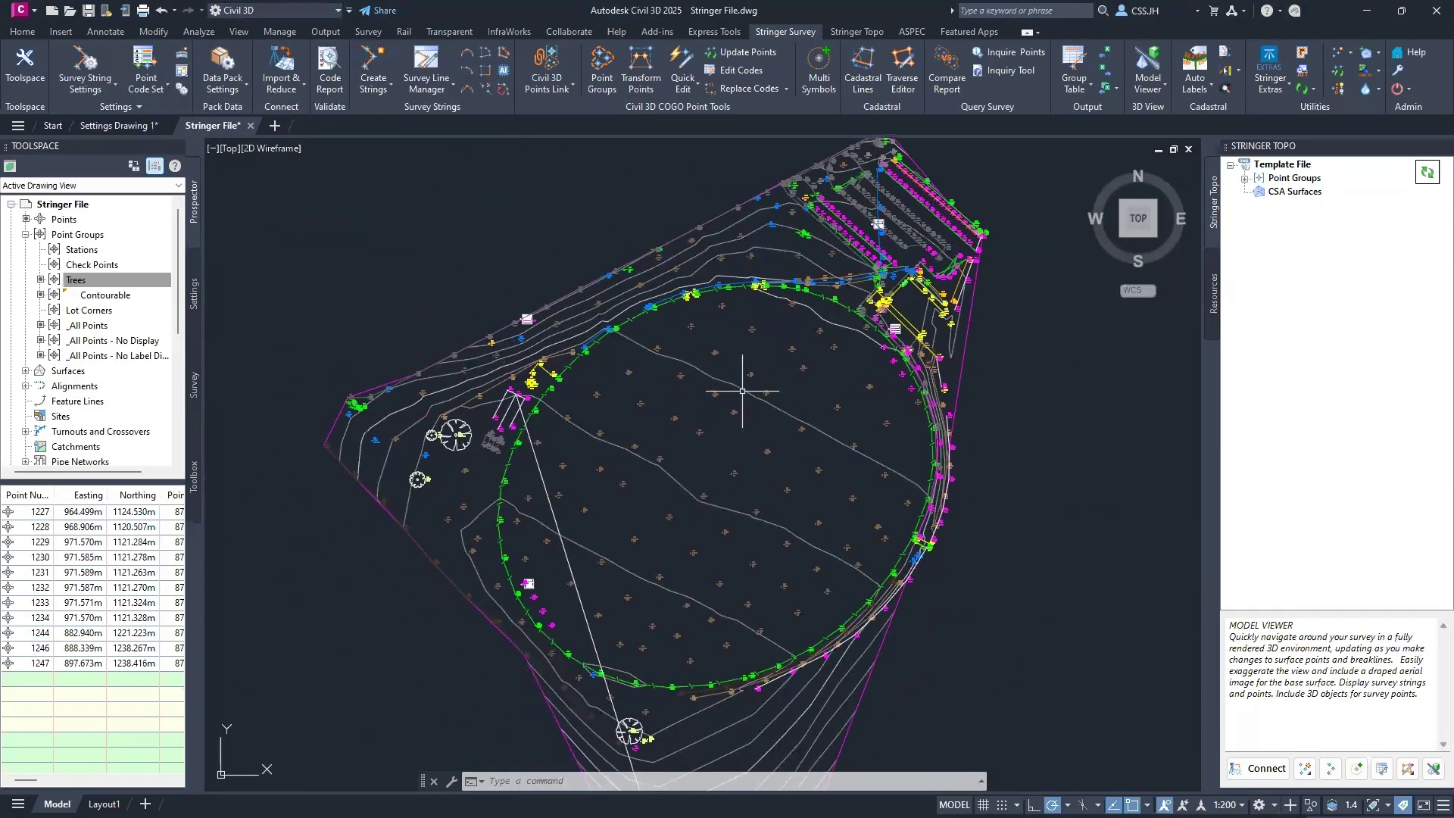
mouse_move(740, 381)
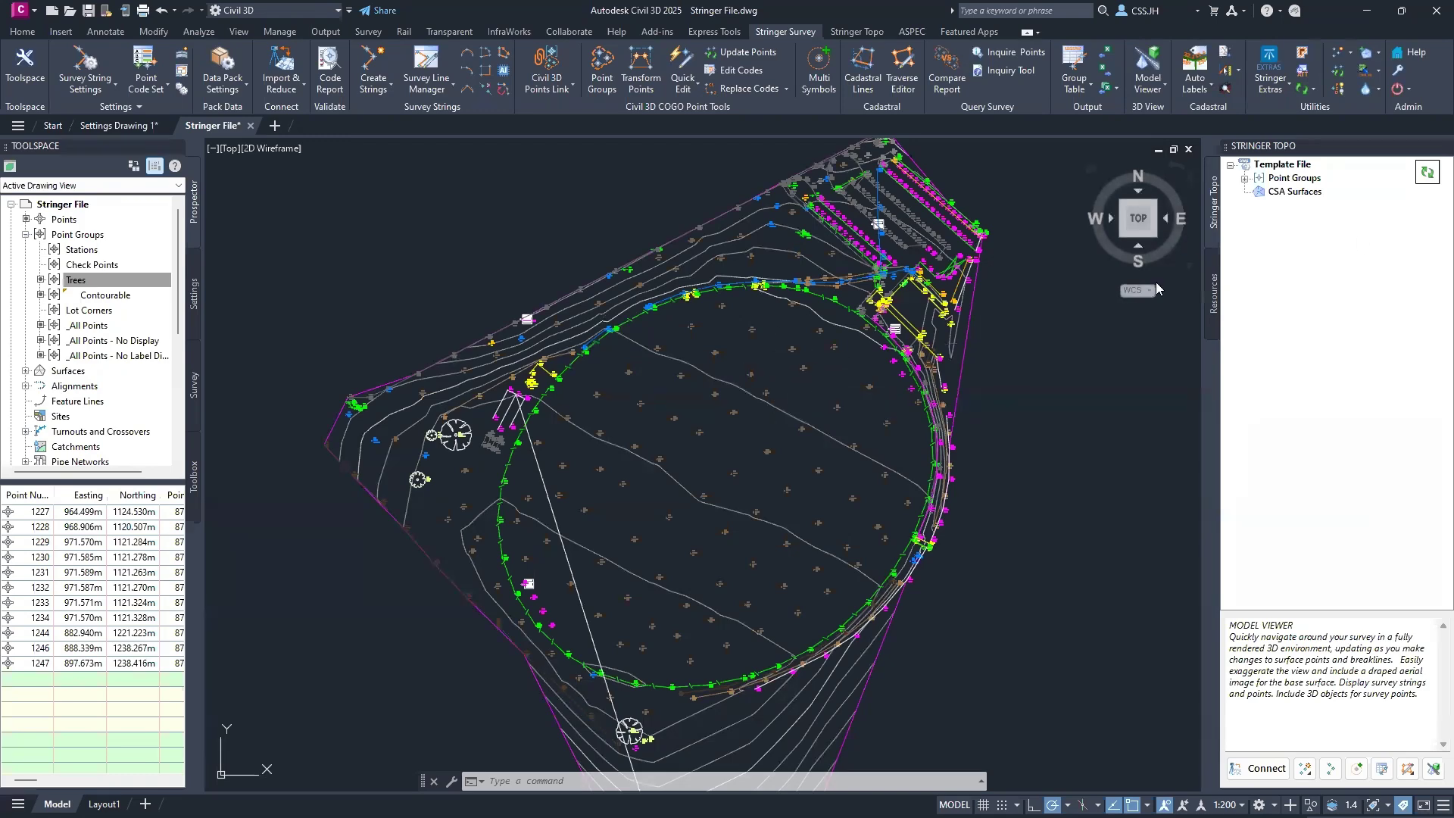
left_click(1056, 463)
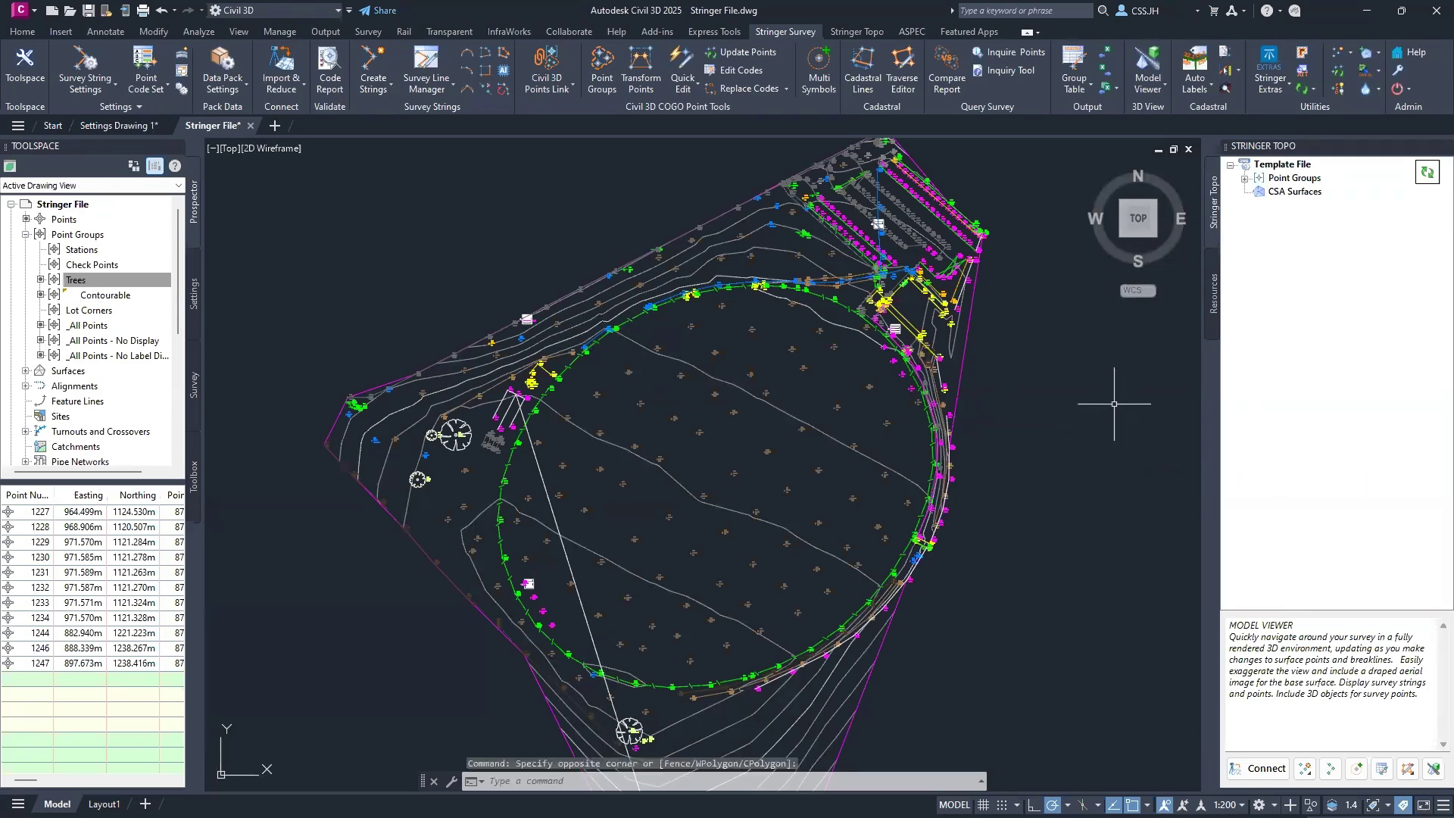
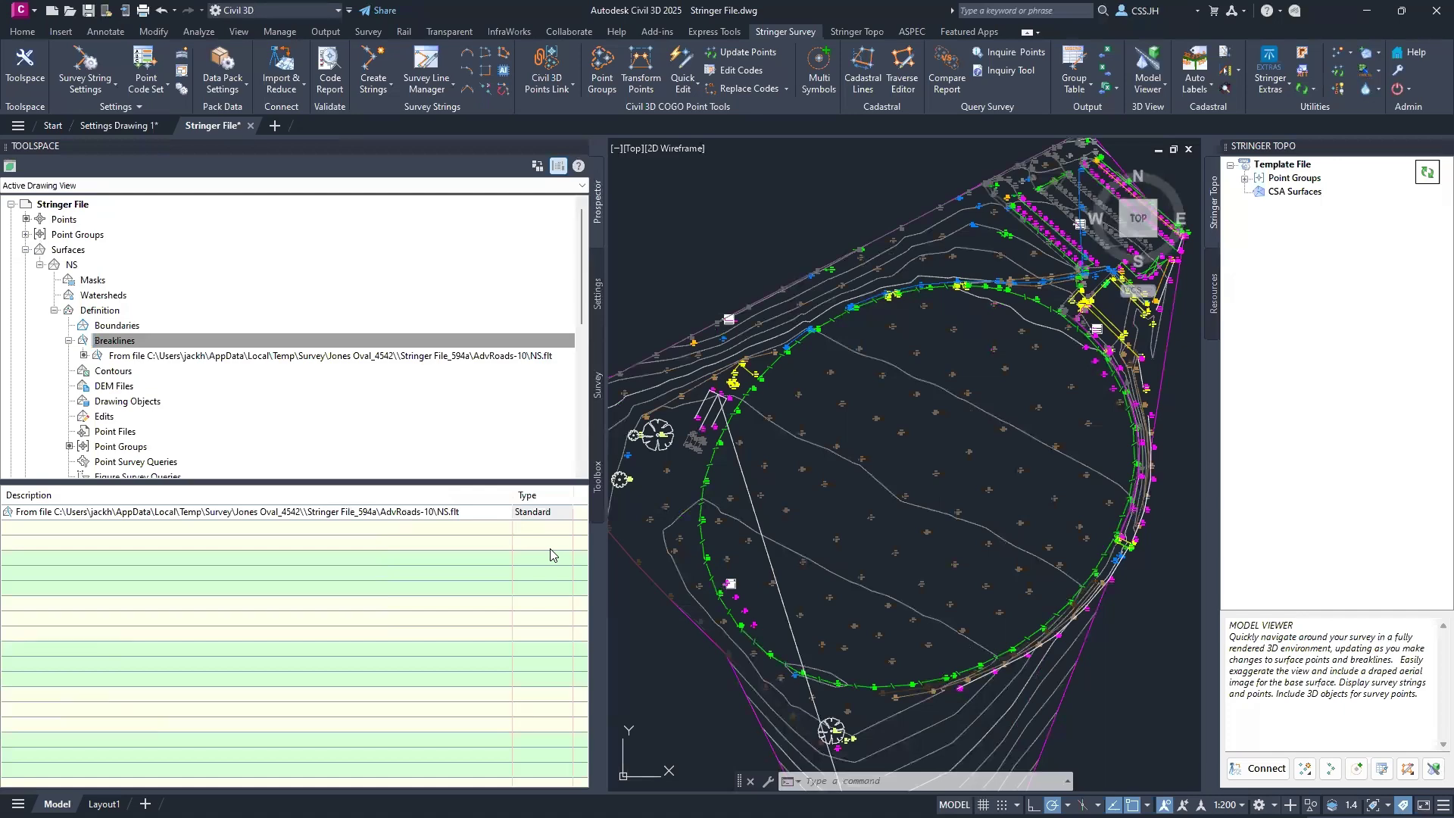
right_click(551, 556)
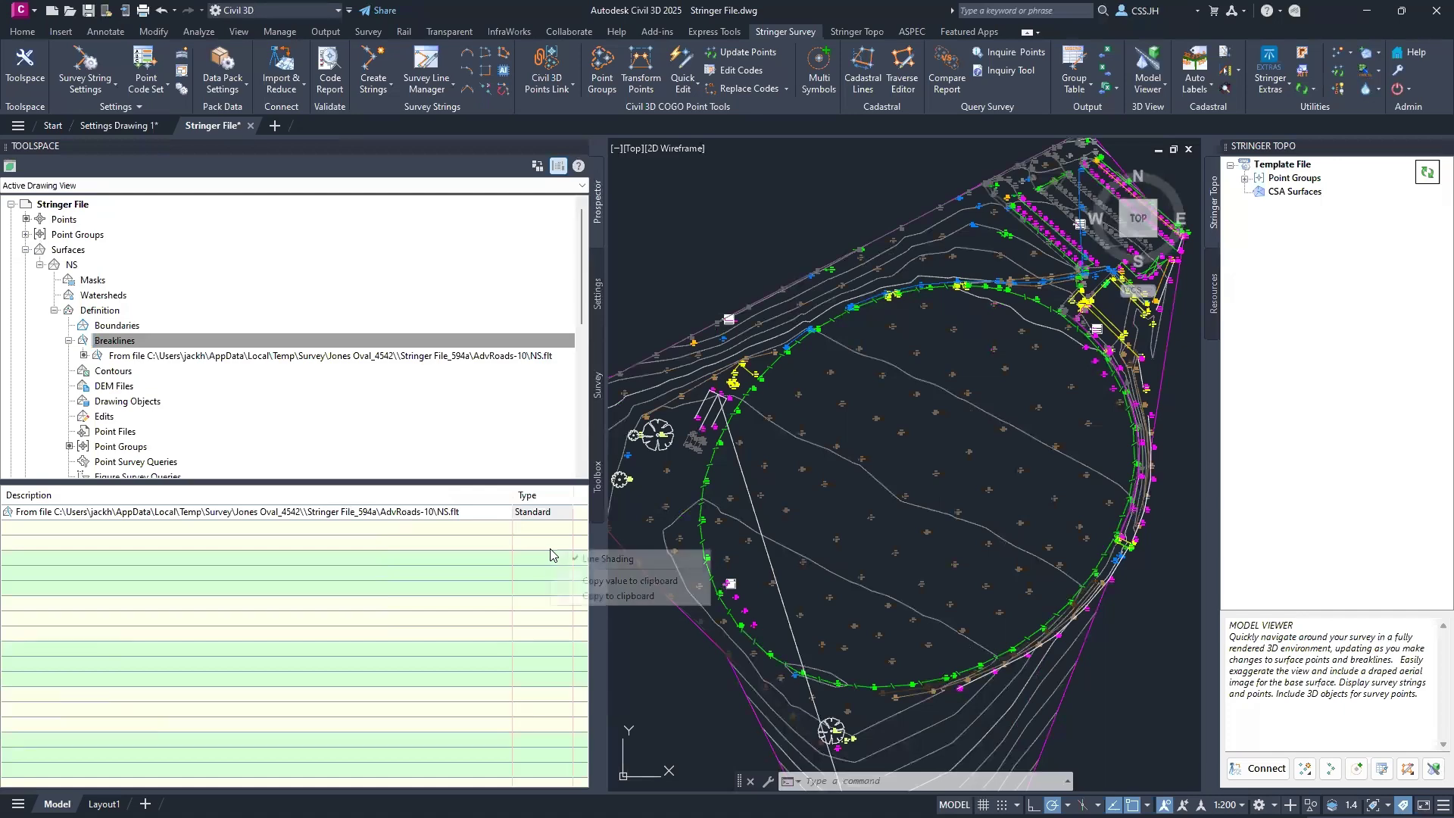
left_click(665, 292)
left_click(685, 301)
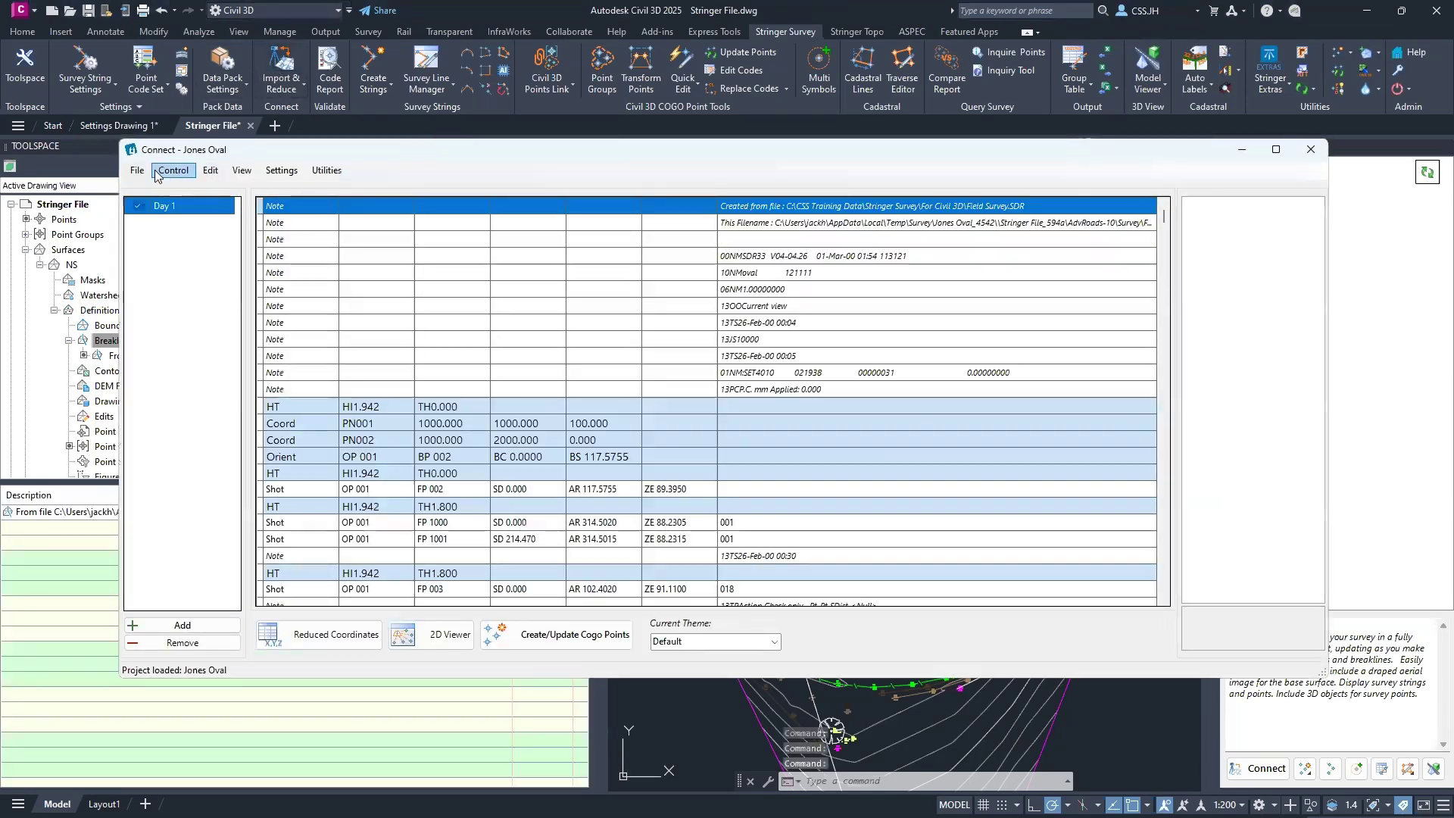
Step: Review the Data Storage options in the Jones Oval project settings, cancel without updating the project and close Connect
left_click(137, 169)
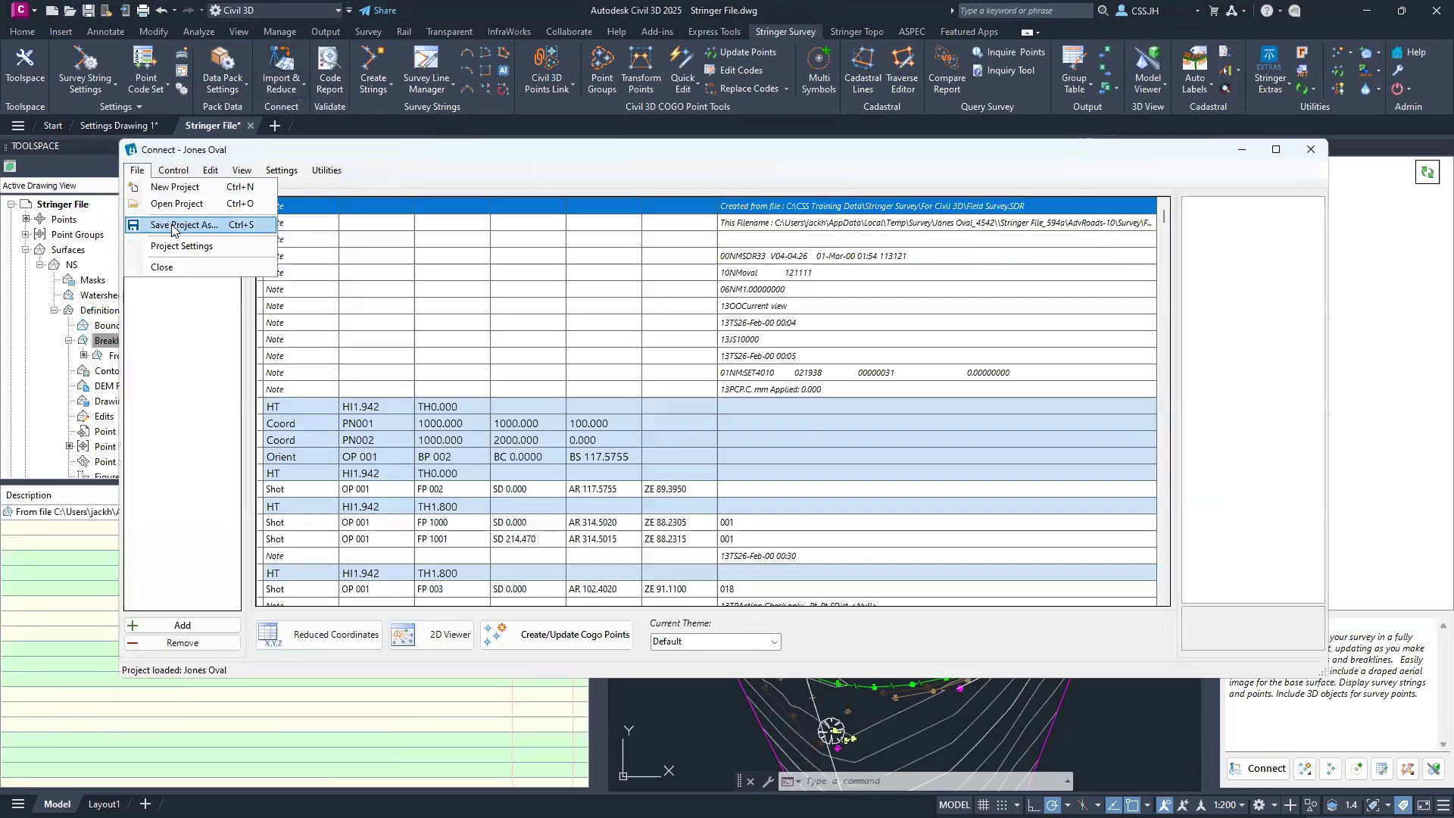
left_click(181, 245)
left_click(550, 209)
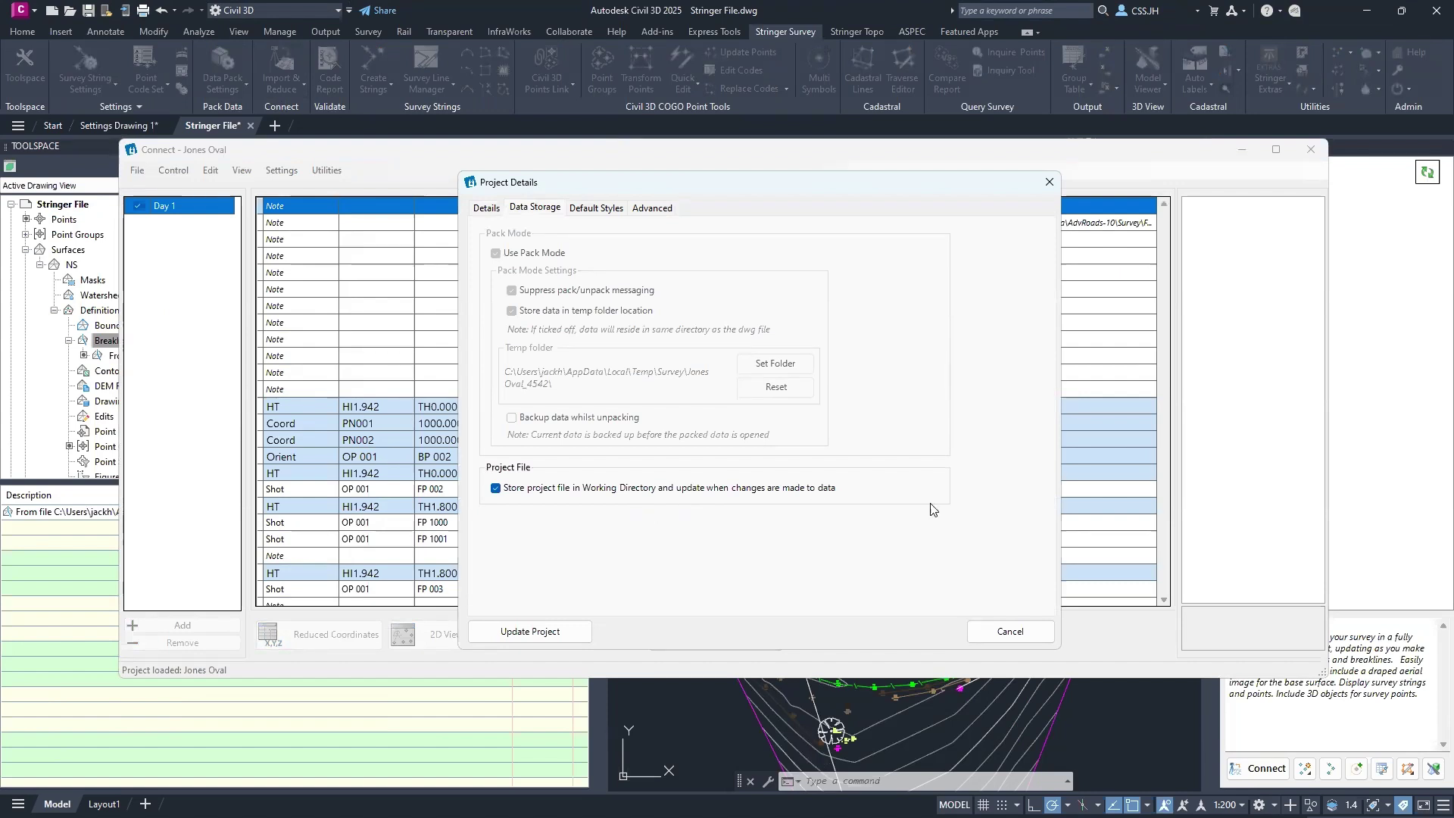
left_click_drag(879, 184, 989, 184)
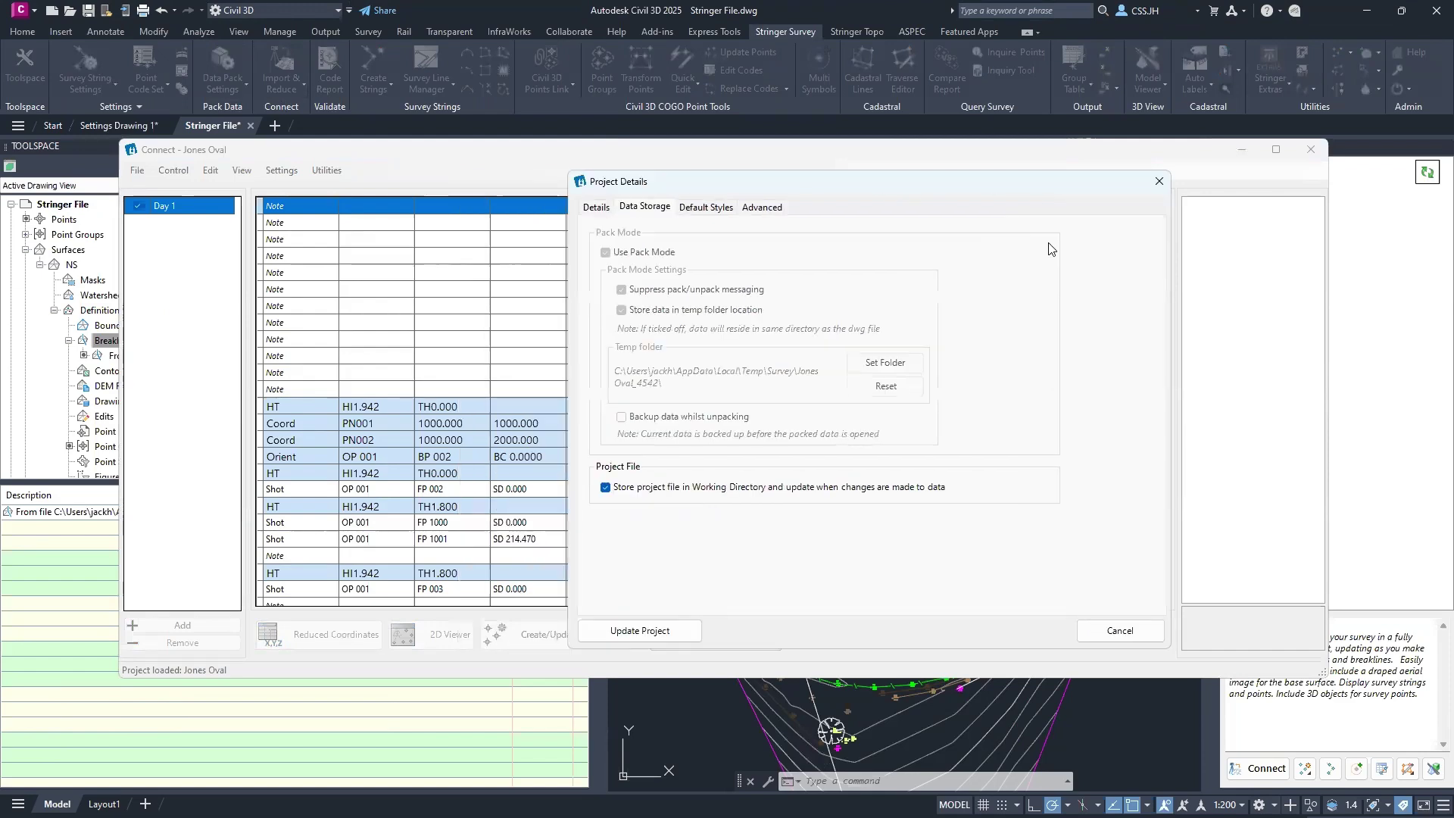
left_click(1118, 633)
left_click(1296, 149)
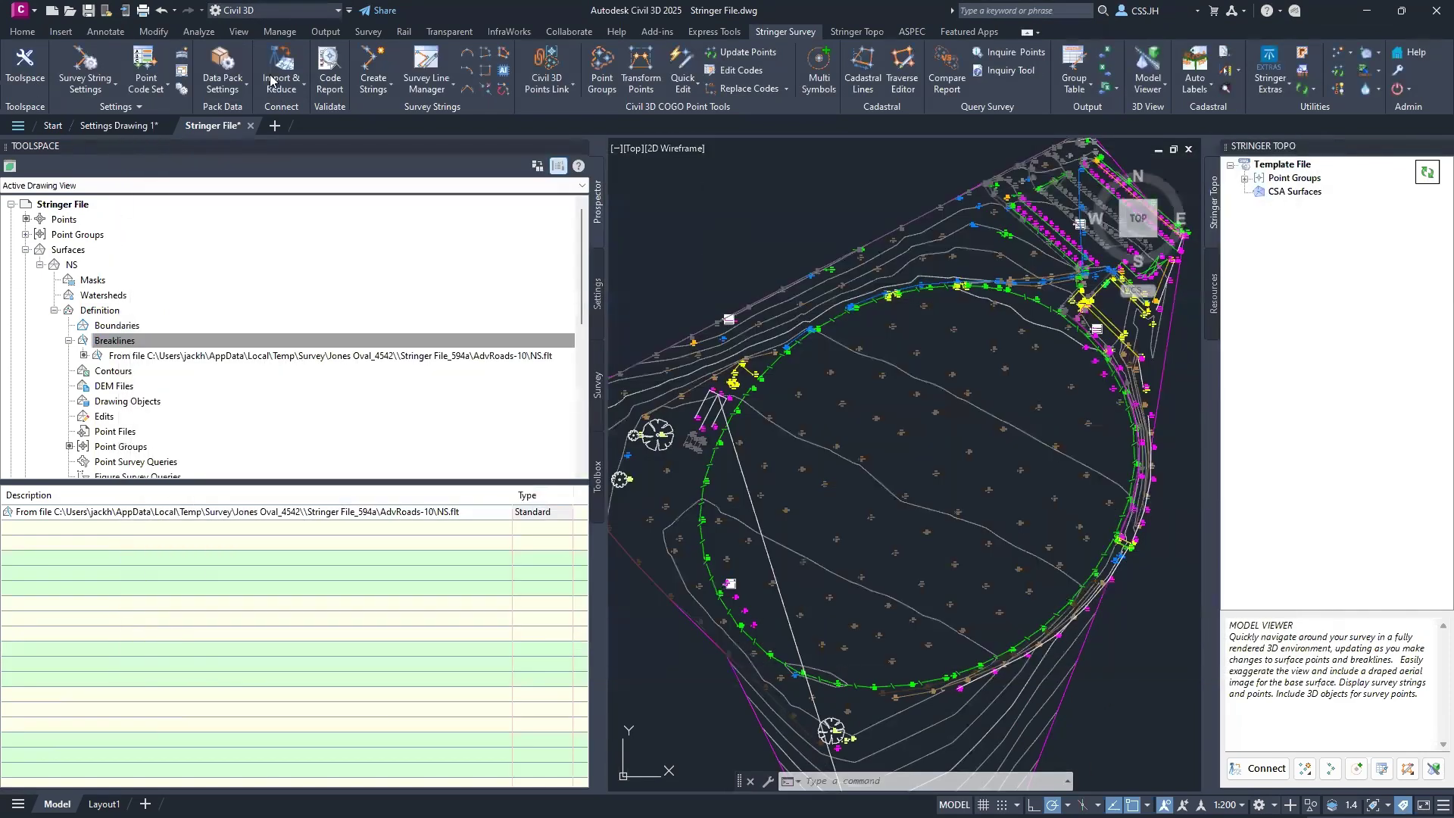